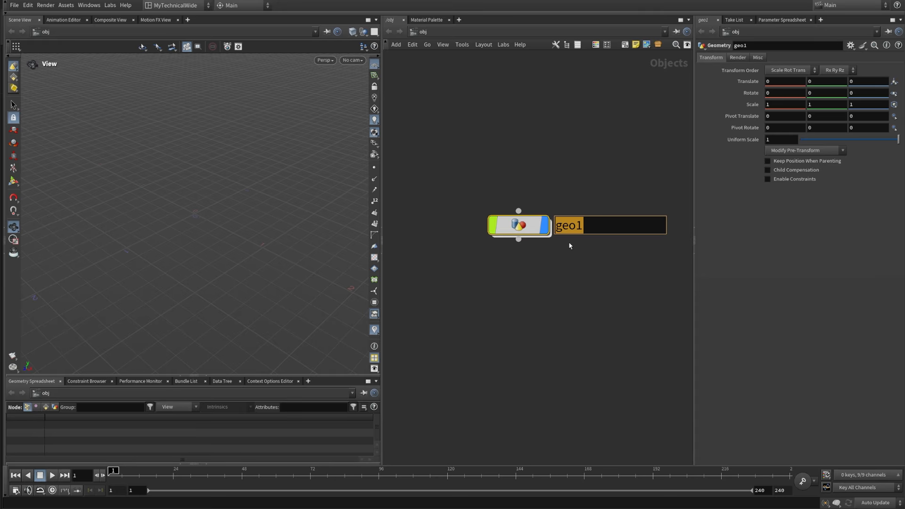
Step: Rename the geometry object to halloween and go inside its network
text(hallo)
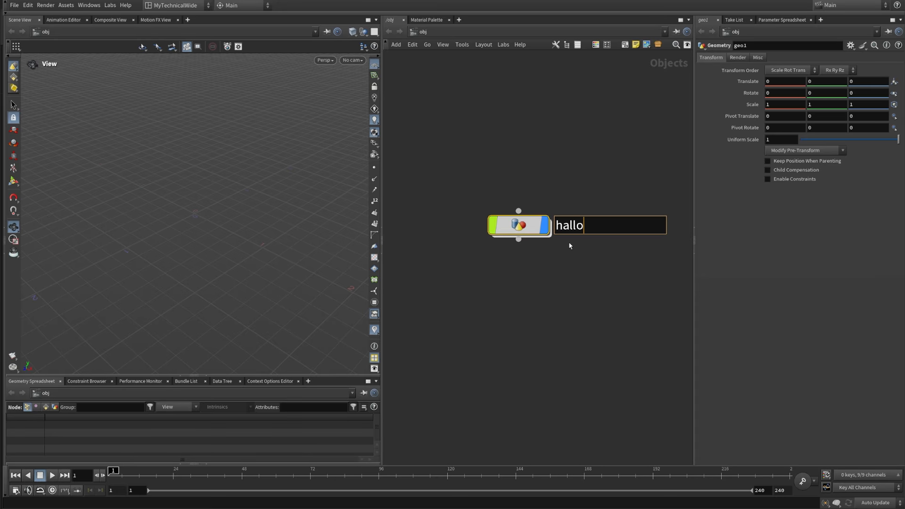
text(ween)
key(Return)
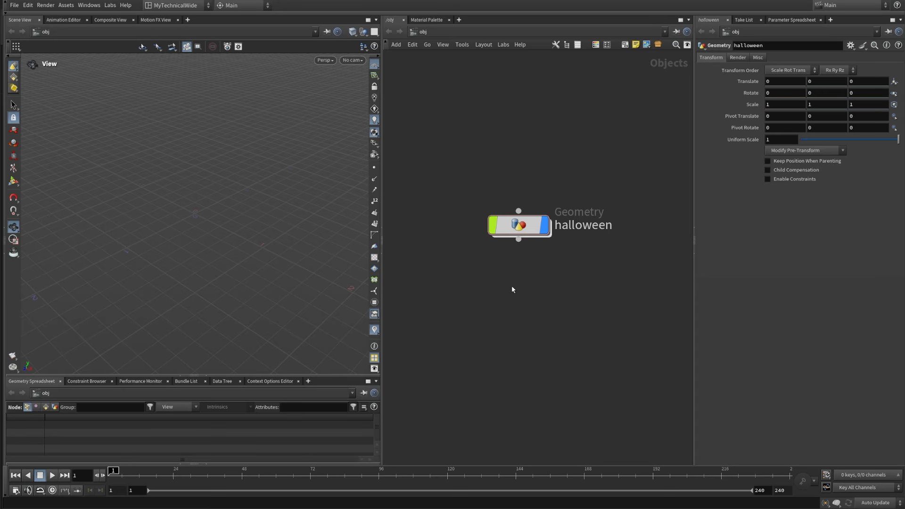
double_click(515, 225)
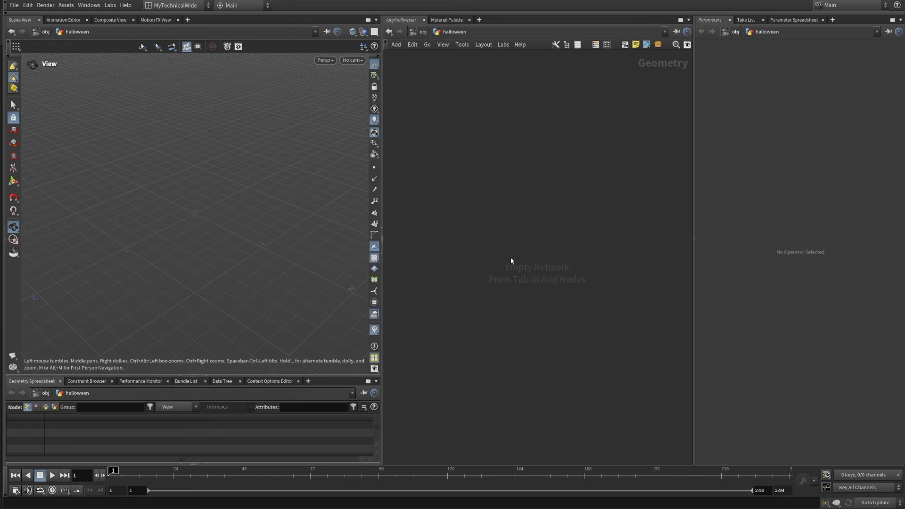
Step: Add a Sphere (Polygons) node to the empty halloween network
key(Tab)
text(sphere)
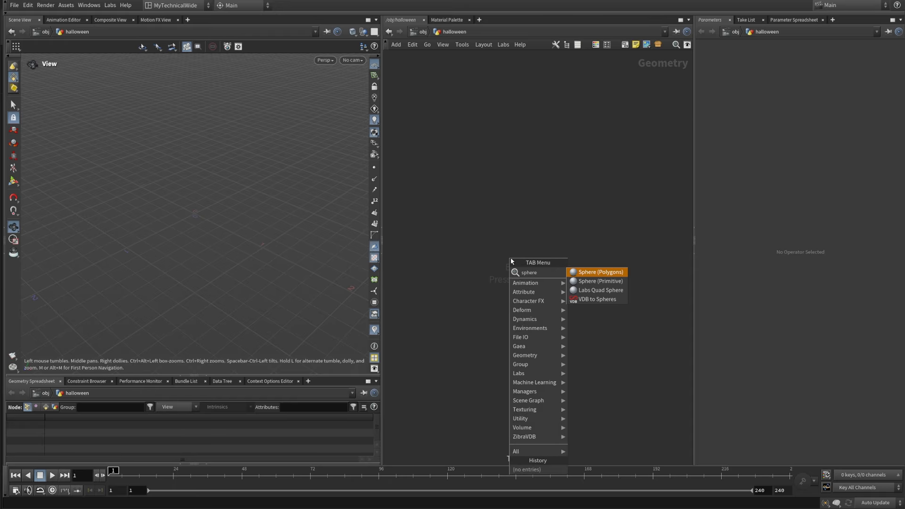
click(618, 273)
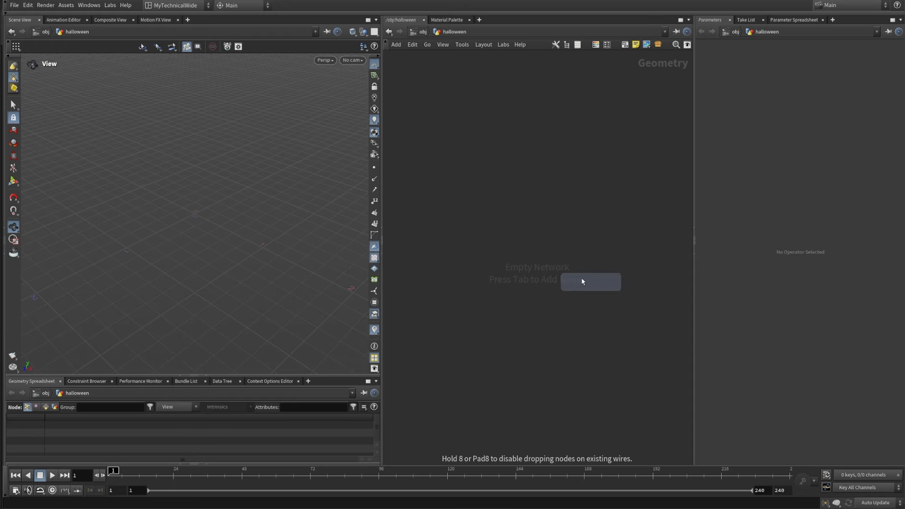
click(521, 186)
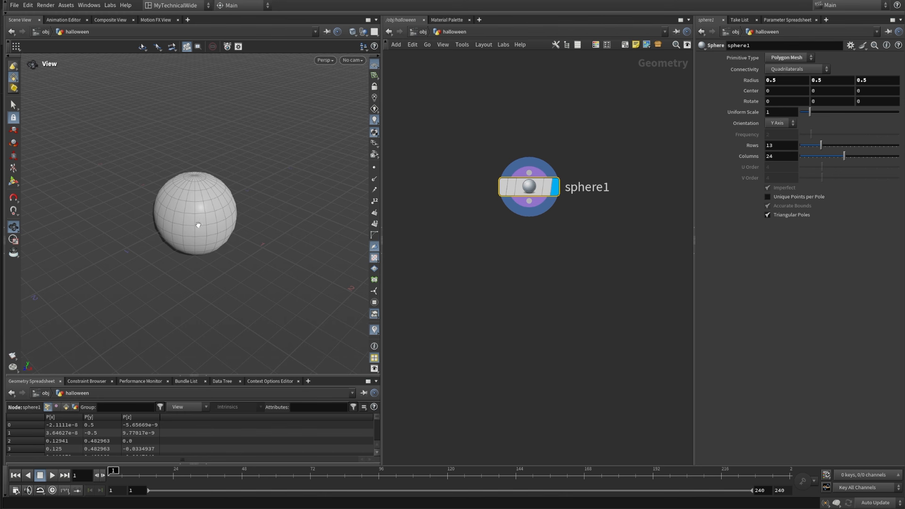
Step: Set the sphere's primitive type to Polygon and its frequency to 128
right_drag(214, 202, 239, 190)
drag(239, 189, 215, 235)
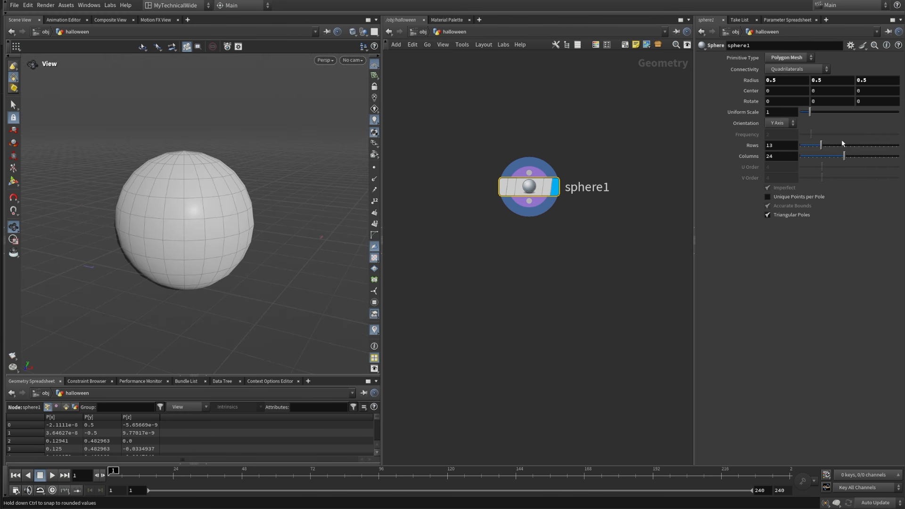
click(800, 58)
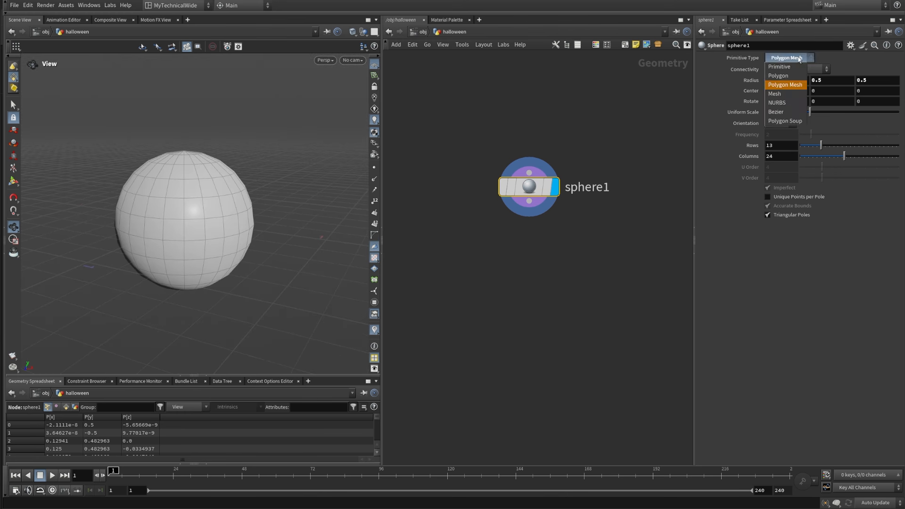
click(783, 79)
drag(149, 226, 276, 229)
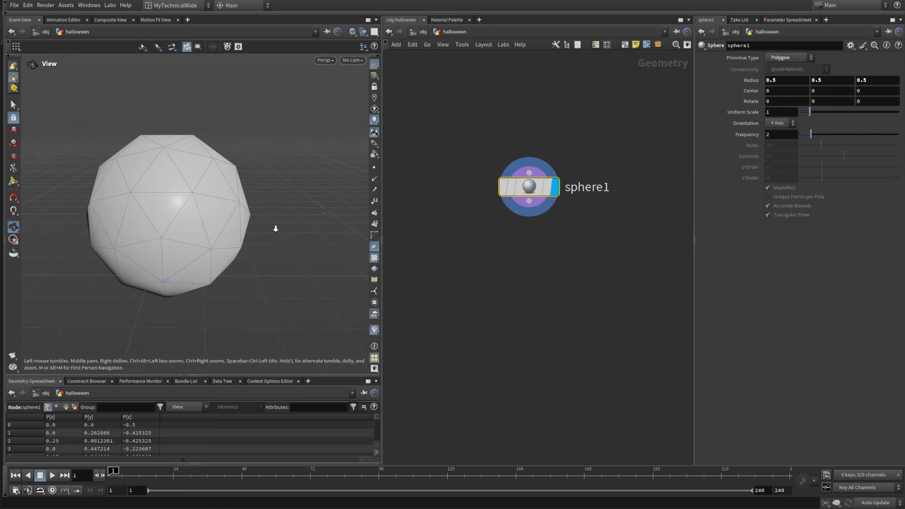
middle_drag(281, 229, 317, 235)
drag(780, 135, 749, 138)
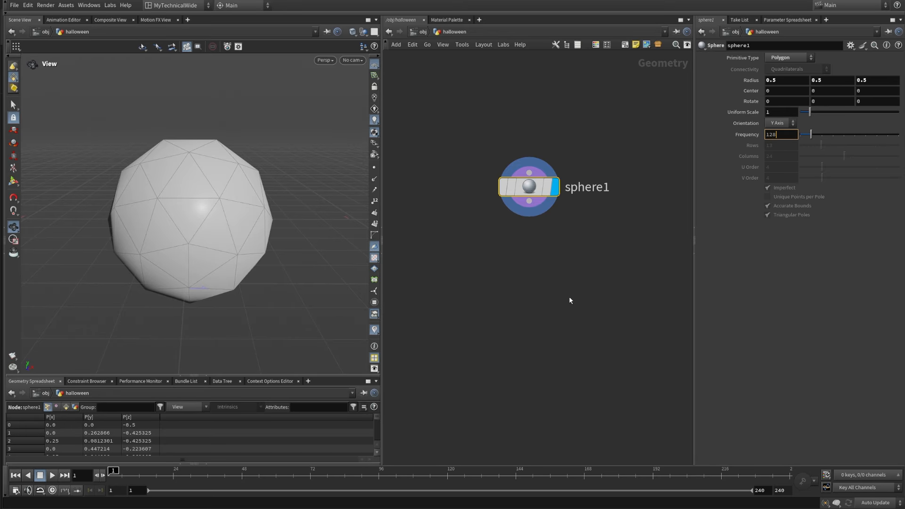
text(128)
key(Return)
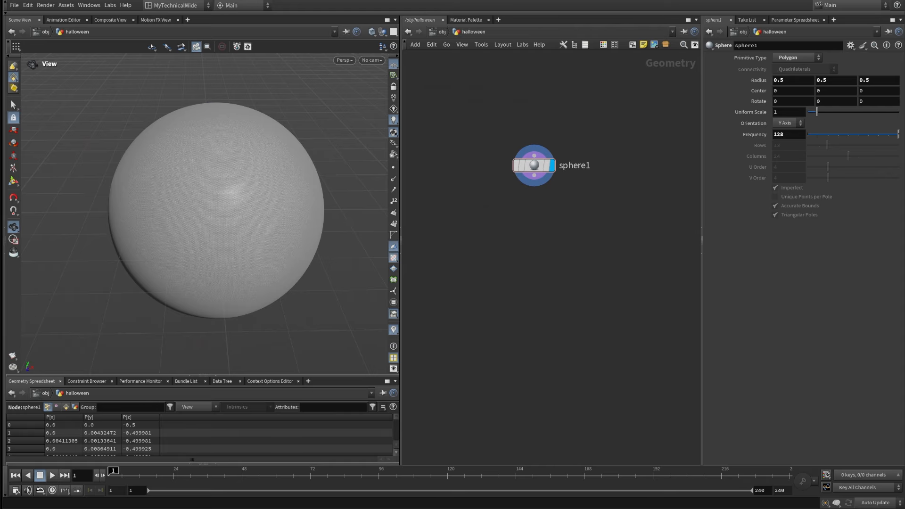
Step: Switch to the Chrome image results for "halloween pumpkin" and examine several carved pumpkin references for shape, ribs, stem and face
key(alt+Tab)
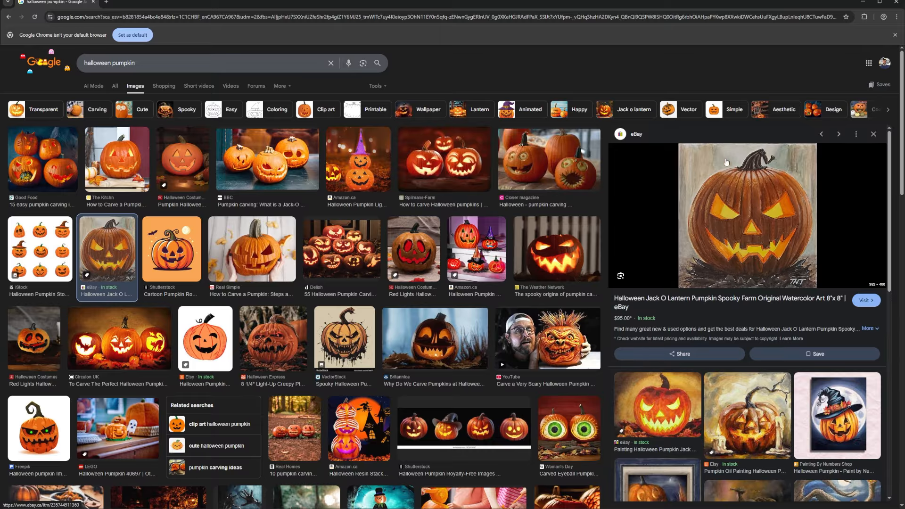
click(271, 338)
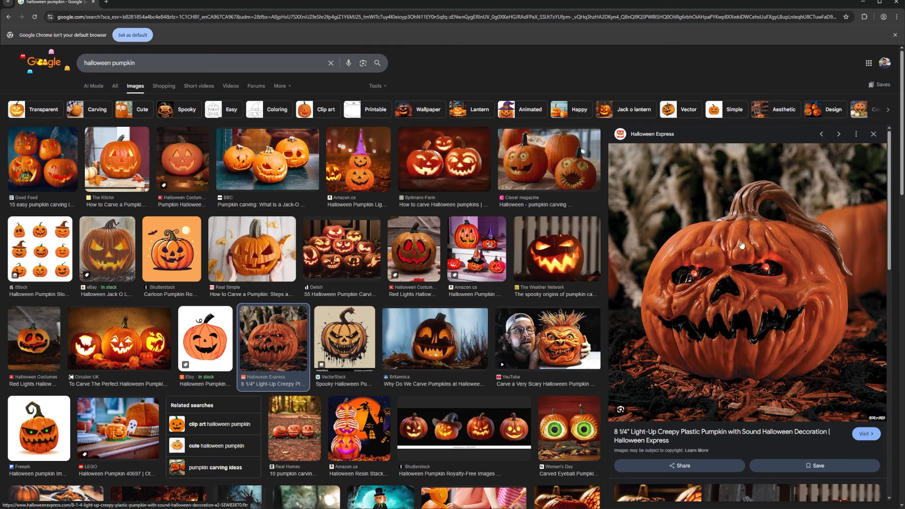
click(538, 163)
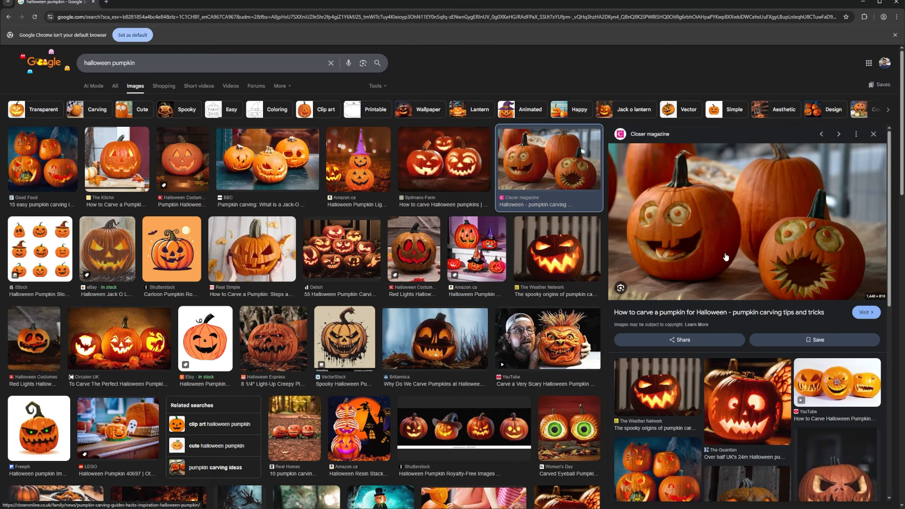
click(48, 176)
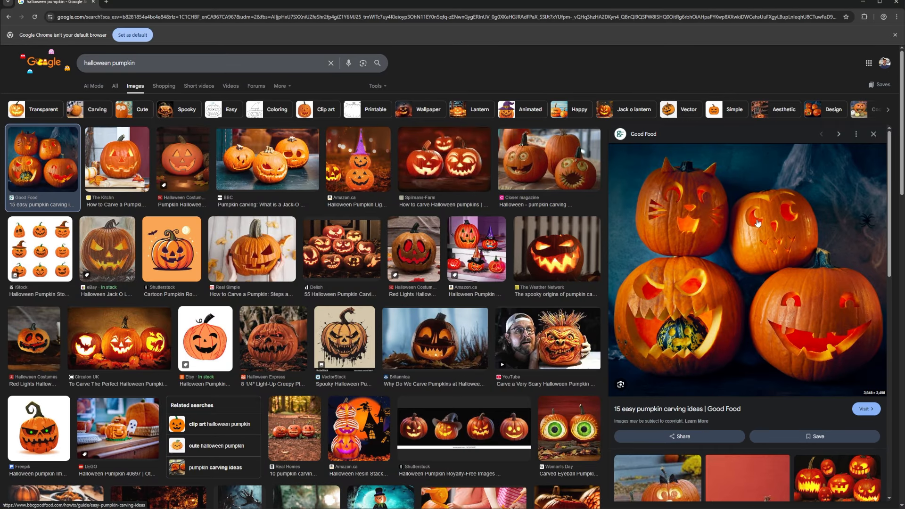
click(353, 337)
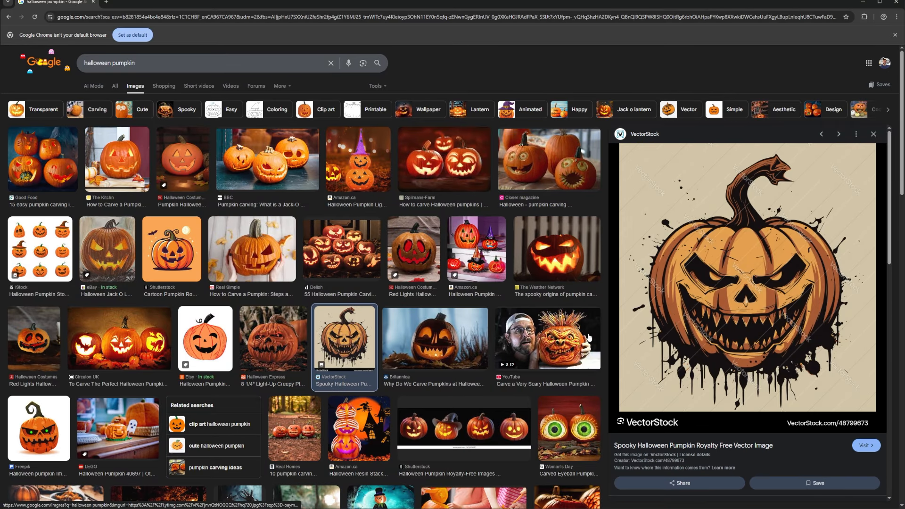
click(425, 430)
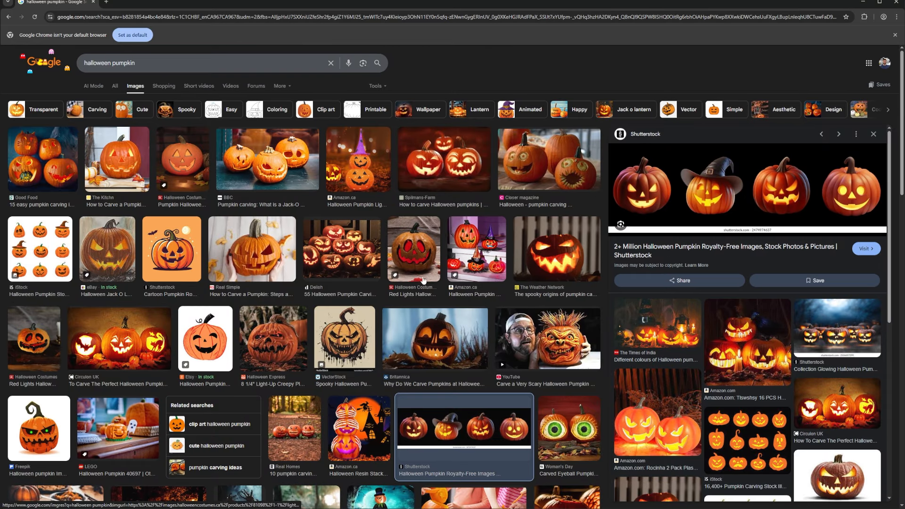
click(422, 261)
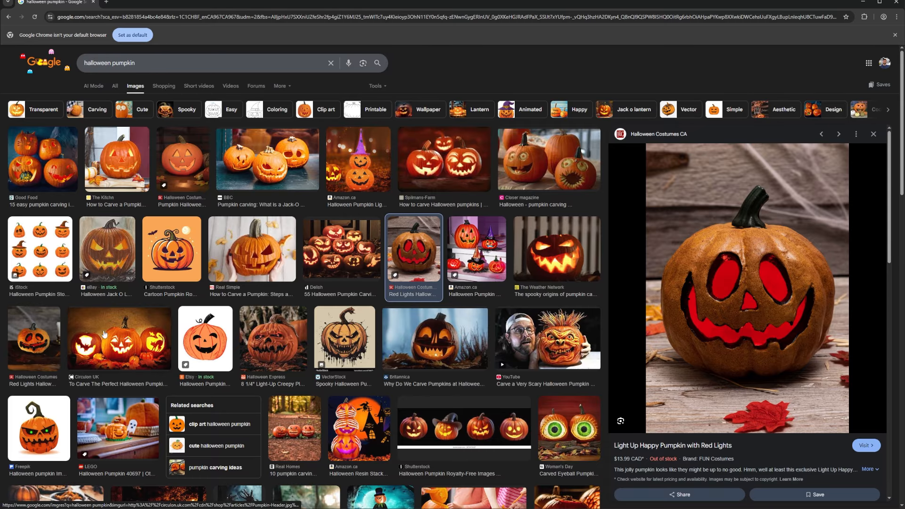
click(117, 348)
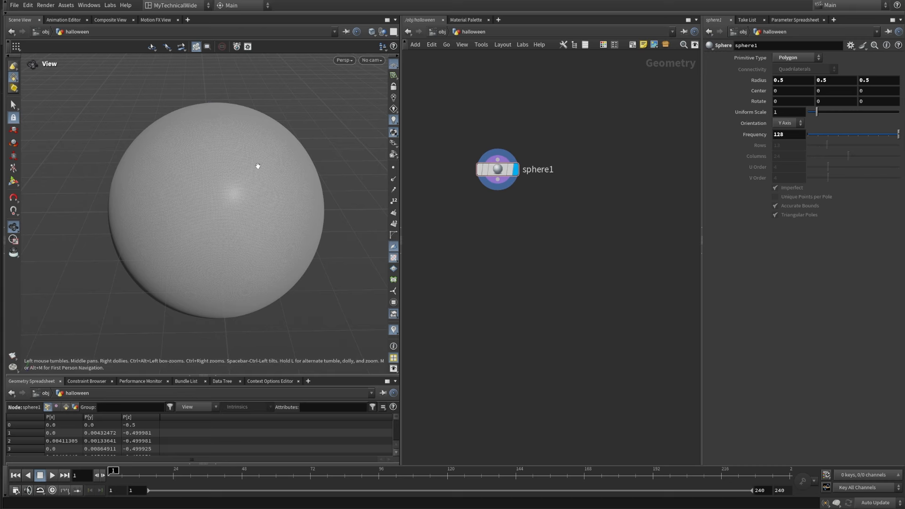
Step: In Houdini's halloween network, add a UV Texture node fed by the sphere and display its result
middle_drag(476, 238, 506, 232)
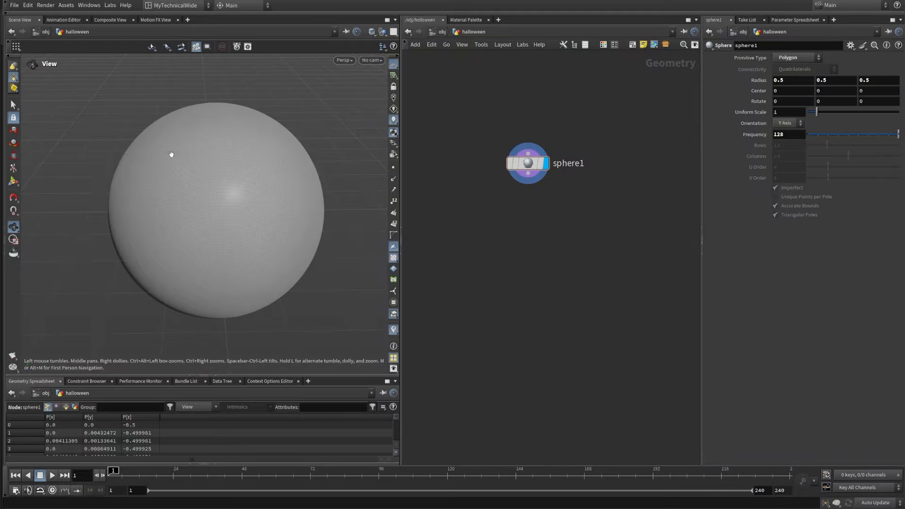
scroll(522, 241, up, 2)
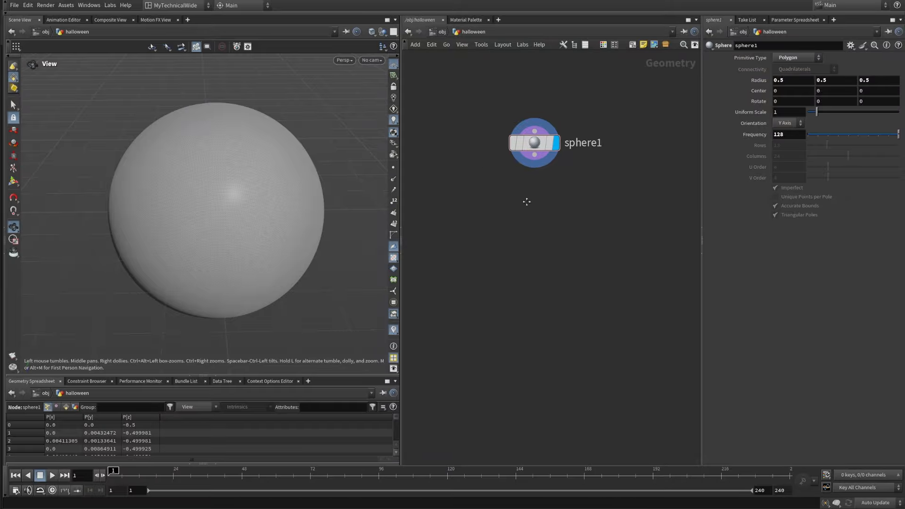
middle_drag(527, 201, 522, 220)
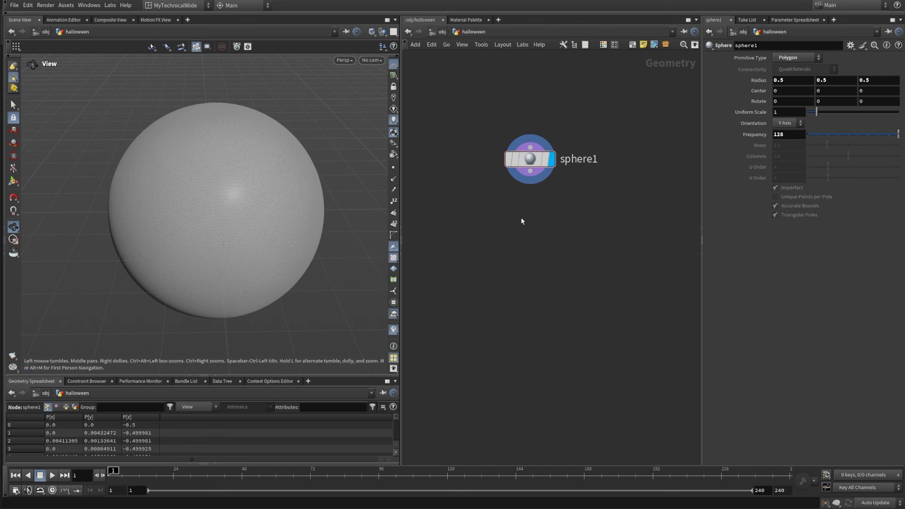
key(Tab)
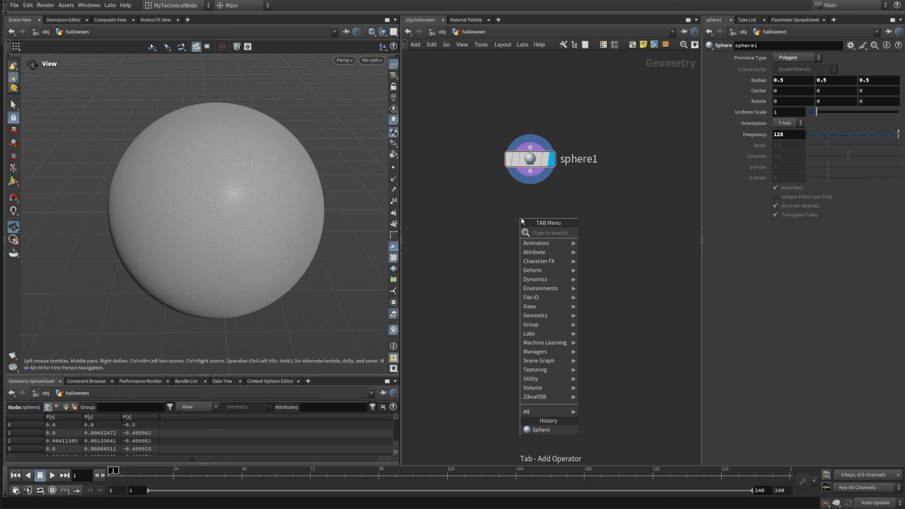
text(uvt)
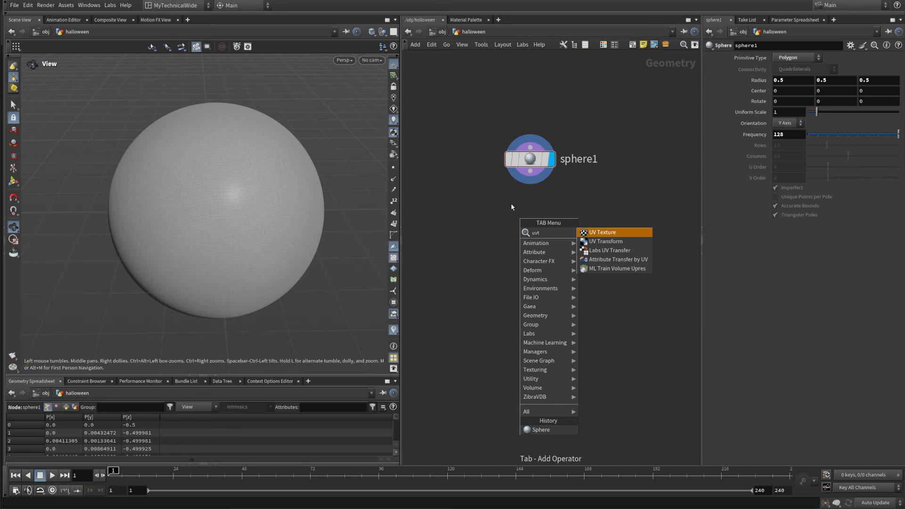
click(624, 232)
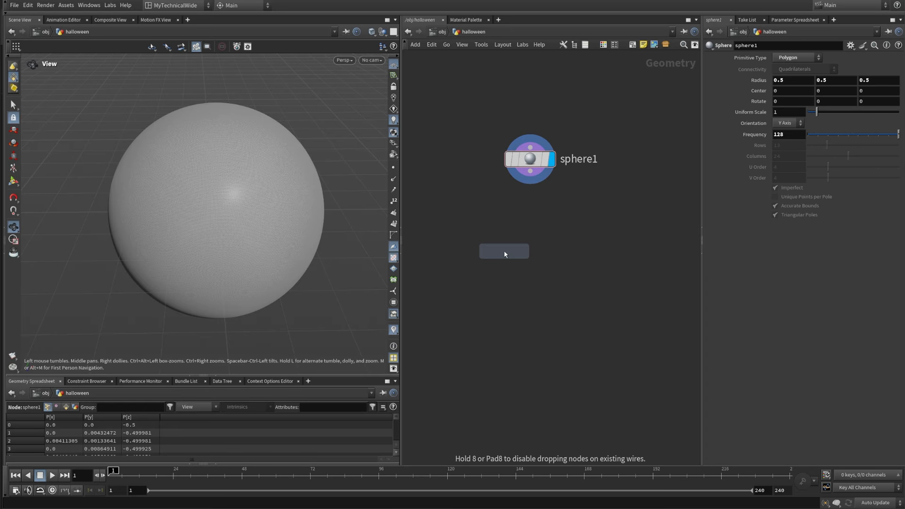
click(500, 253)
drag(530, 170, 492, 243)
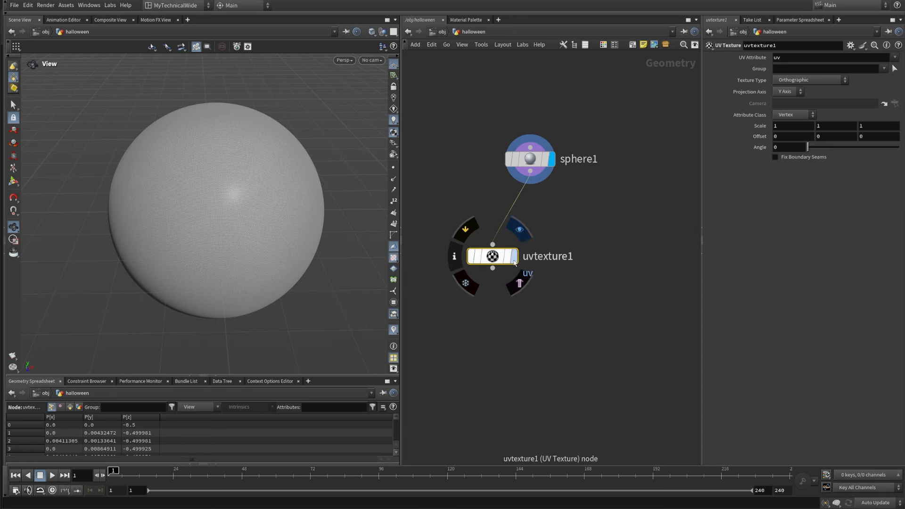
click(513, 256)
middle_drag(469, 375, 479, 307)
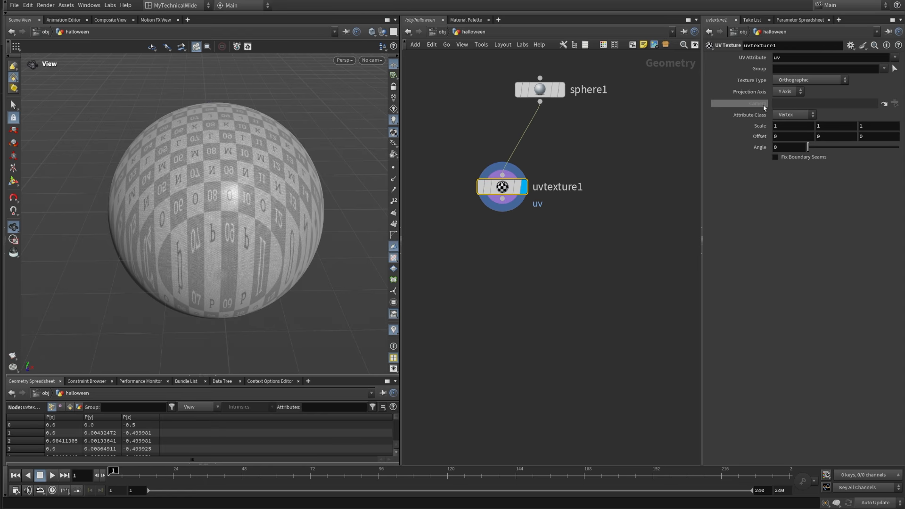
Step: Configure the UV Texture node with Polar texture type, Point attribute class and a first scale value of 2
click(801, 80)
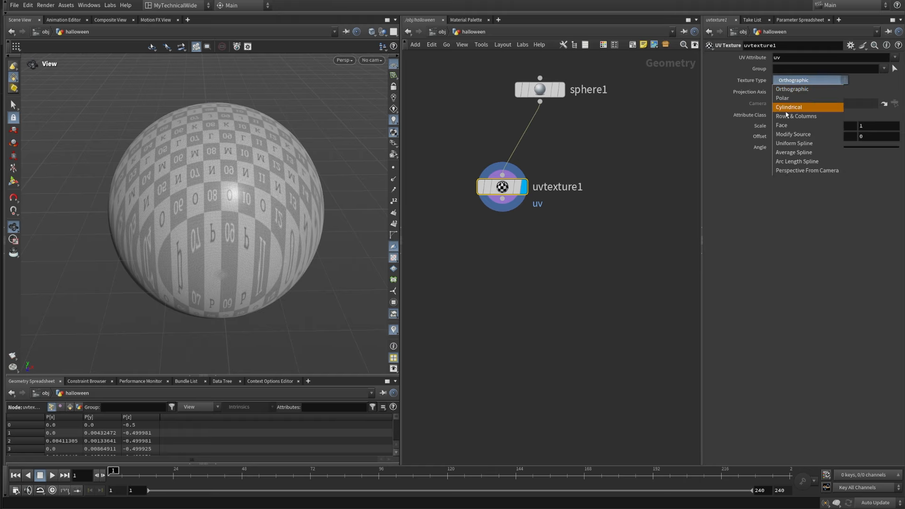
click(807, 99)
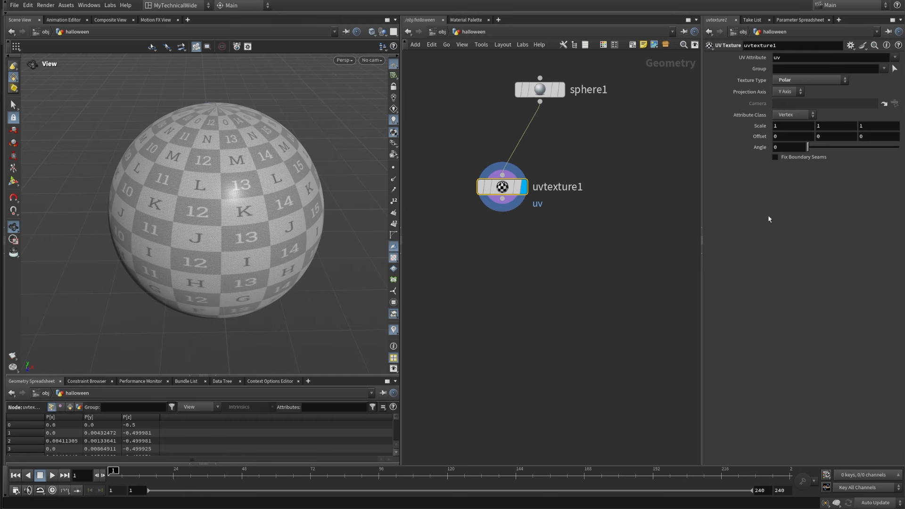
click(807, 119)
click(790, 116)
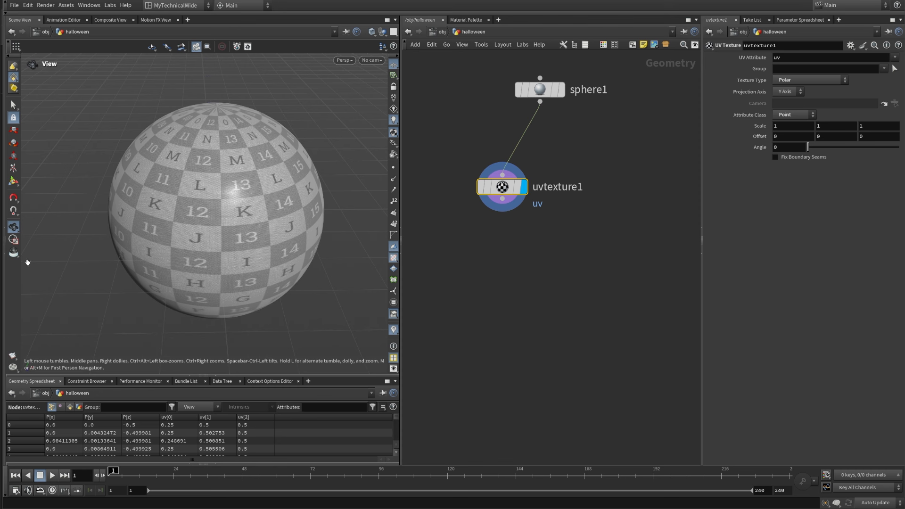
click(777, 126)
key(Return)
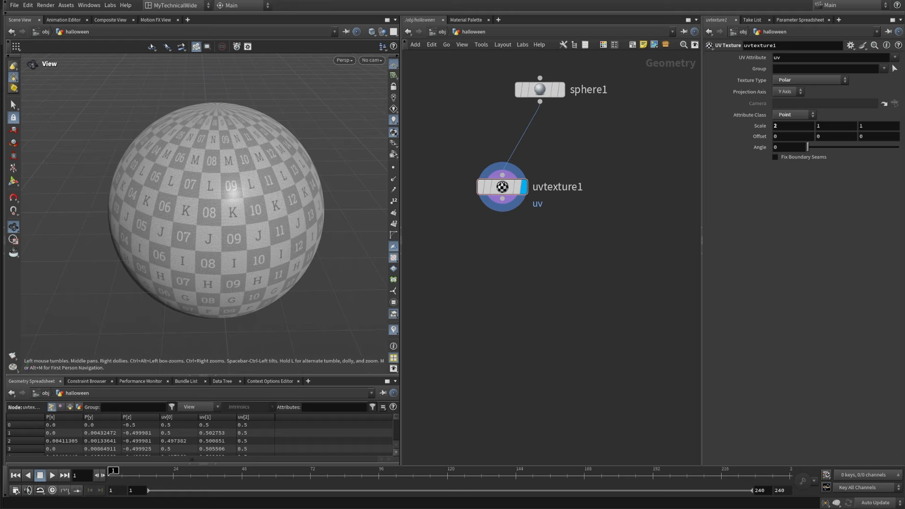
Step: Add a Mountain node below the UV Texture node and connect it to that node's output
mouse_move(497, 288)
middle_down()
mouse_move(487, 259)
mouse_move(501, 252)
mouse_move(487, 299)
middle_up()
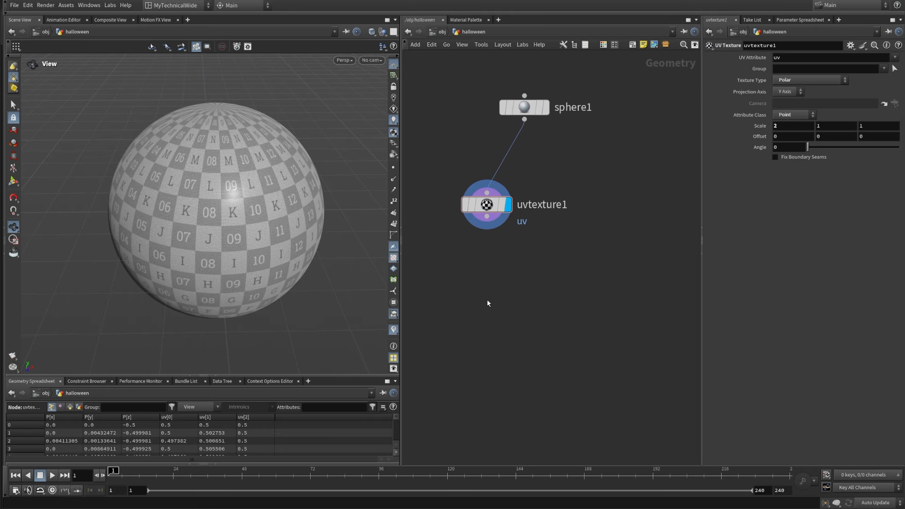
key(Tab)
text(mount)
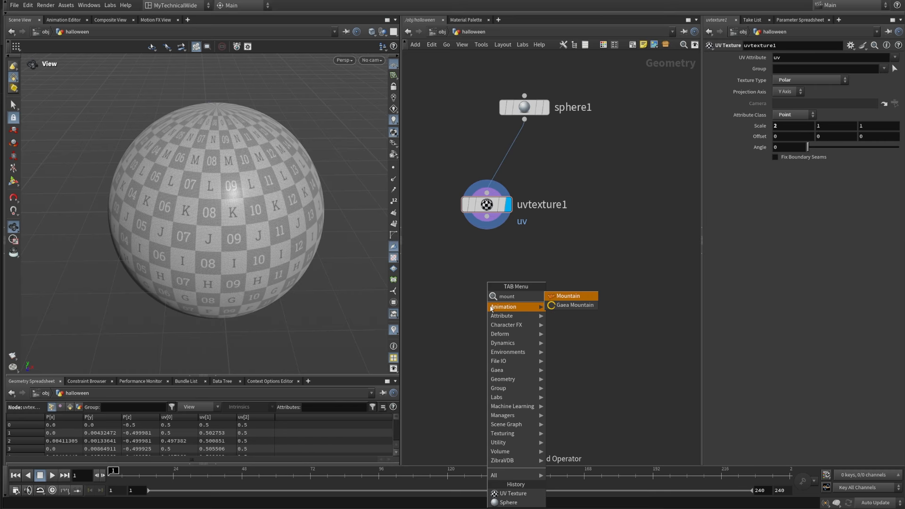
key(Return)
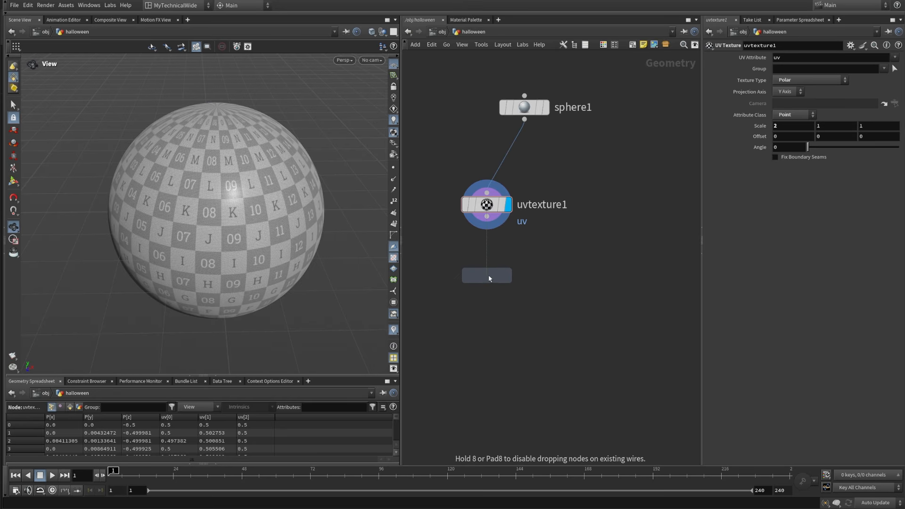
click(487, 275)
drag(487, 218, 487, 263)
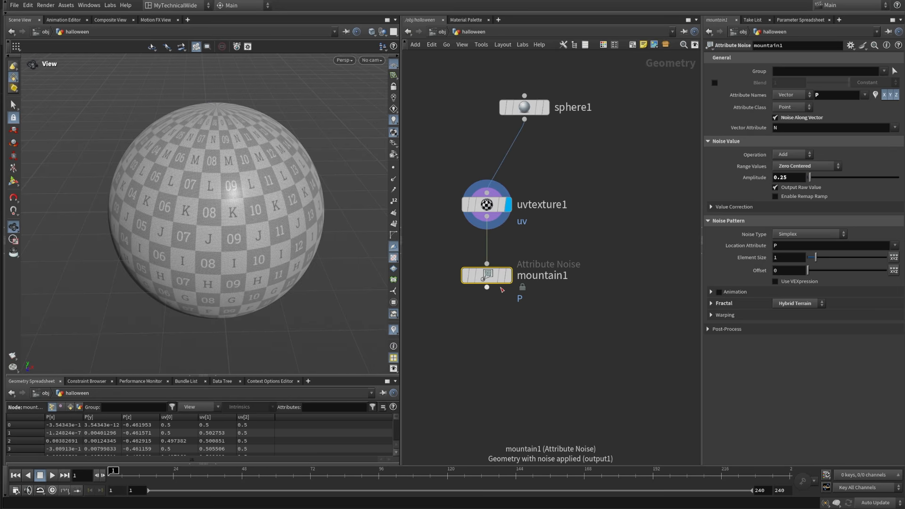
Step: Display the mountain1 node's result and turn off the UV checker texture in the viewport
click(507, 276)
drag(407, 345, 579, 254)
drag(208, 278, 244, 204)
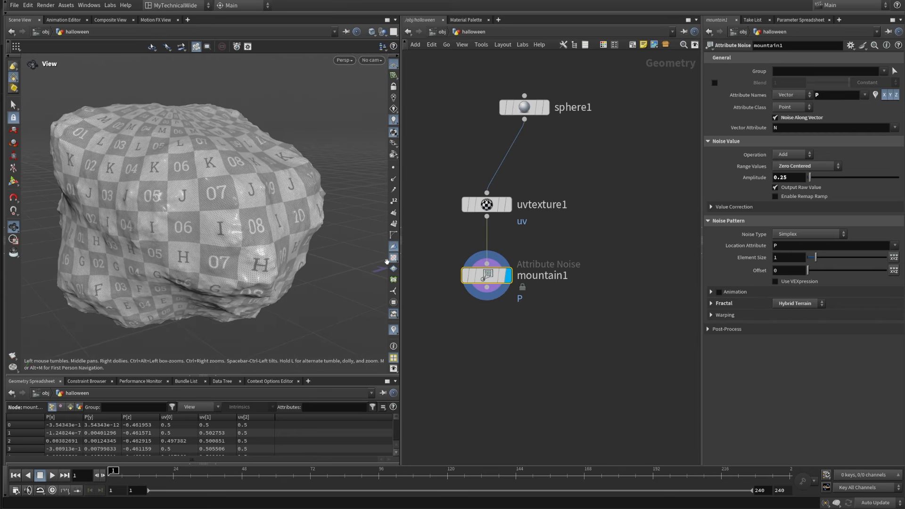
click(393, 259)
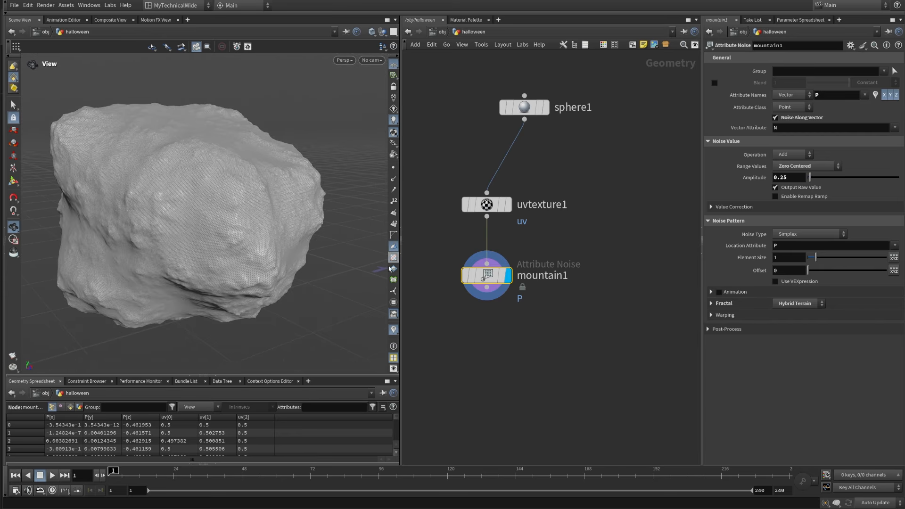
middle_drag(528, 348, 525, 282)
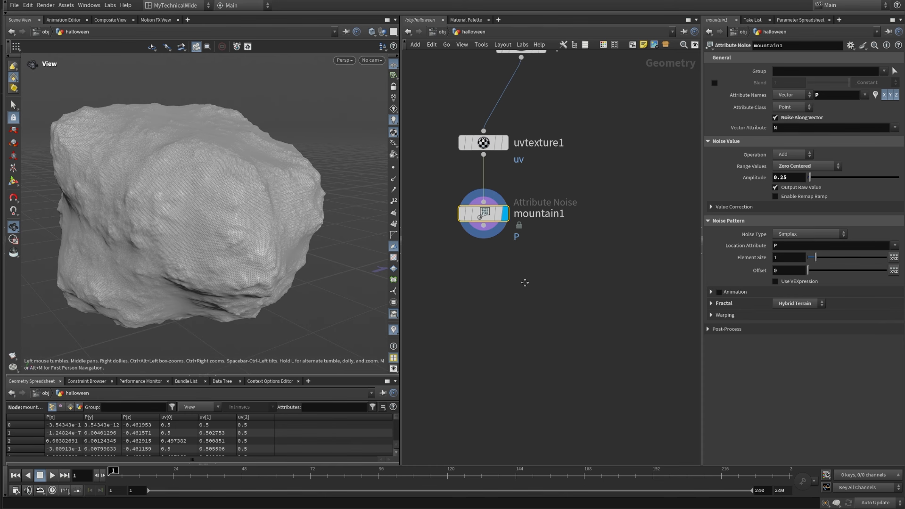
middle_drag(630, 175, 614, 220)
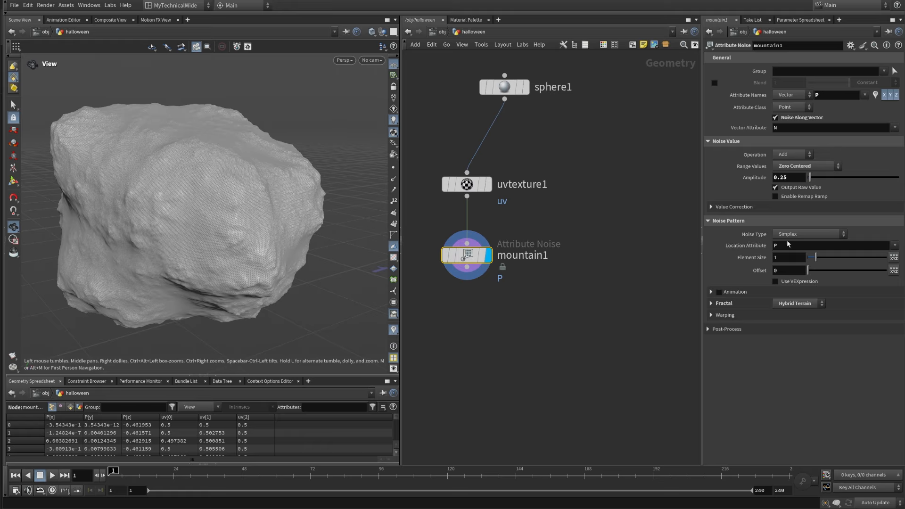
Step: Use uv as mountain1's noise Location Attribute, enable per-axis Element Scale, and set its second component to 25
click(894, 246)
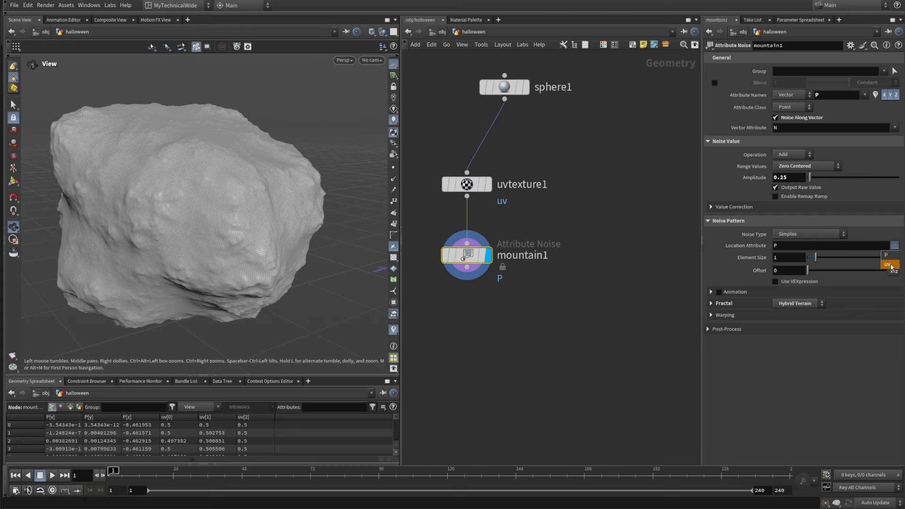
click(886, 263)
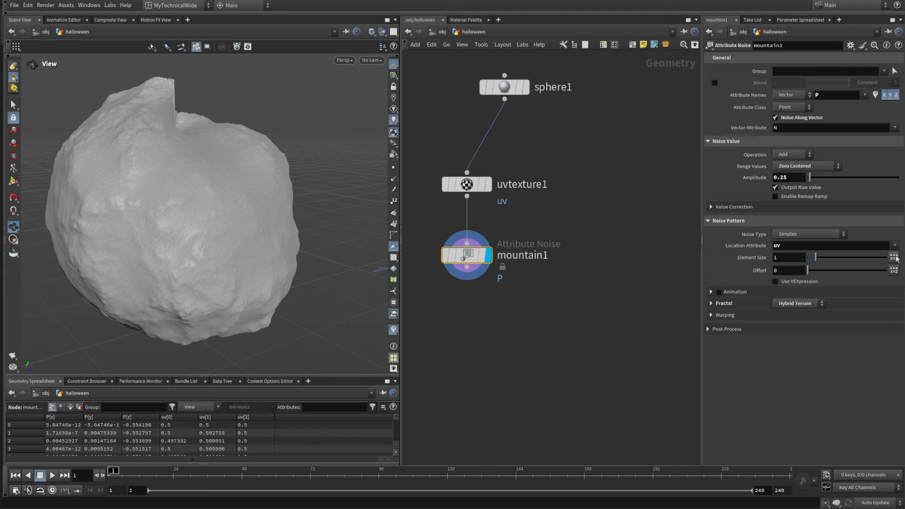
click(893, 258)
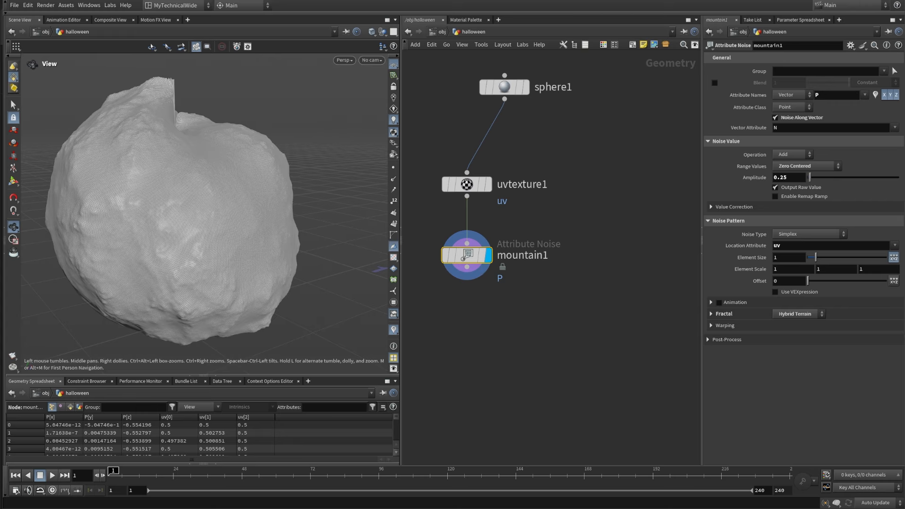
click(827, 269)
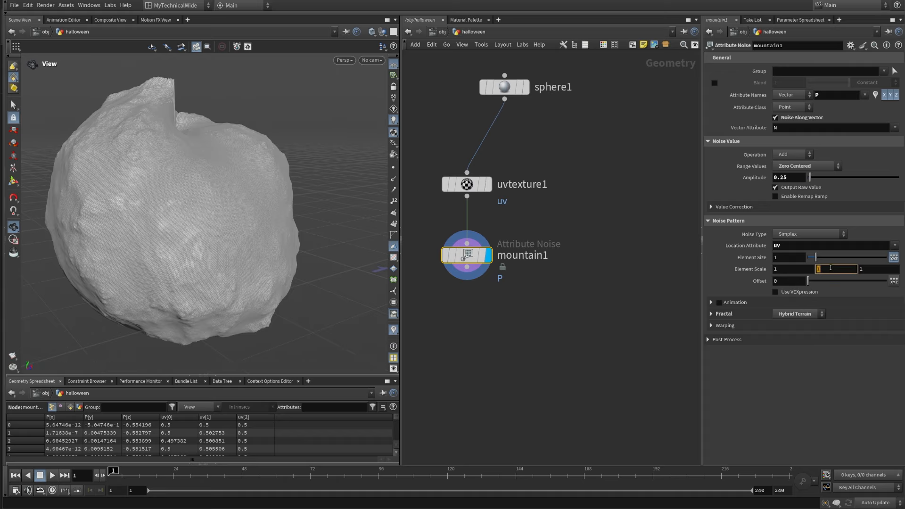
text(25)
key(Return)
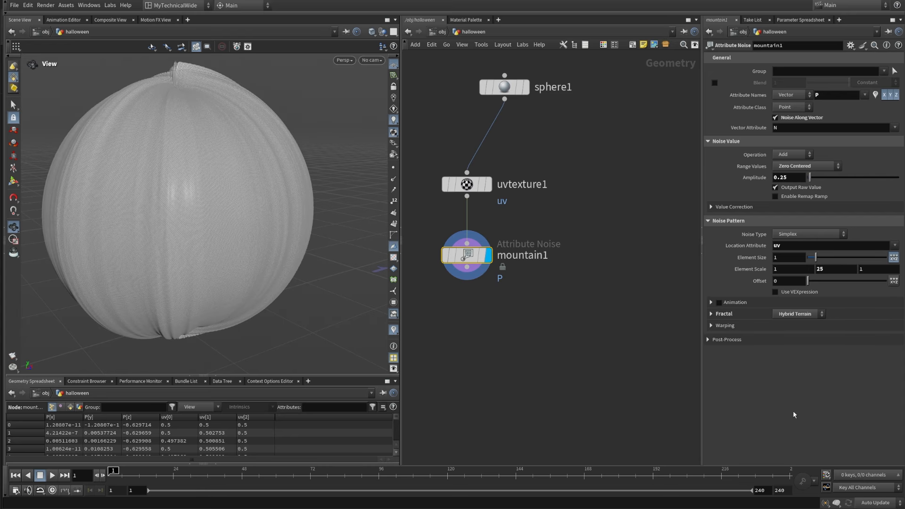
Step: Set mountain1's Element Size to 0.15 and its Amplitude to 0.05
drag(176, 252, 314, 283)
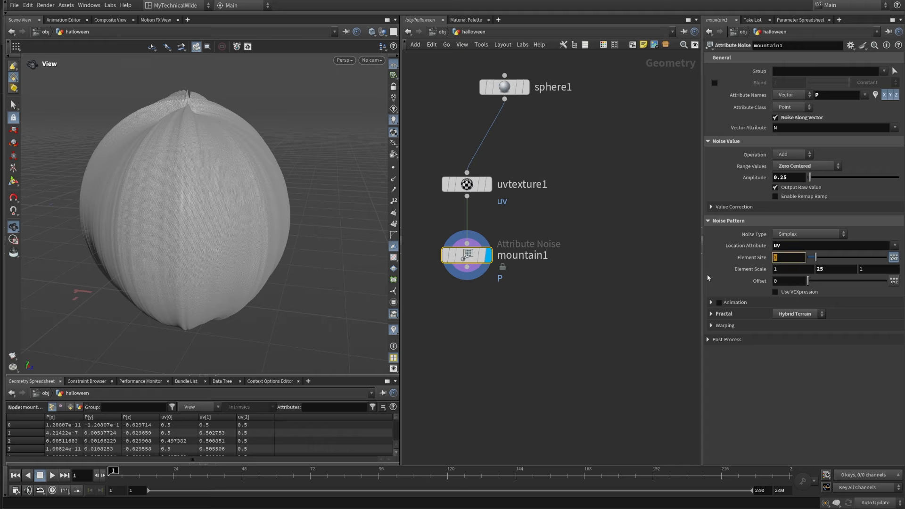
text(0.15)
key(Return)
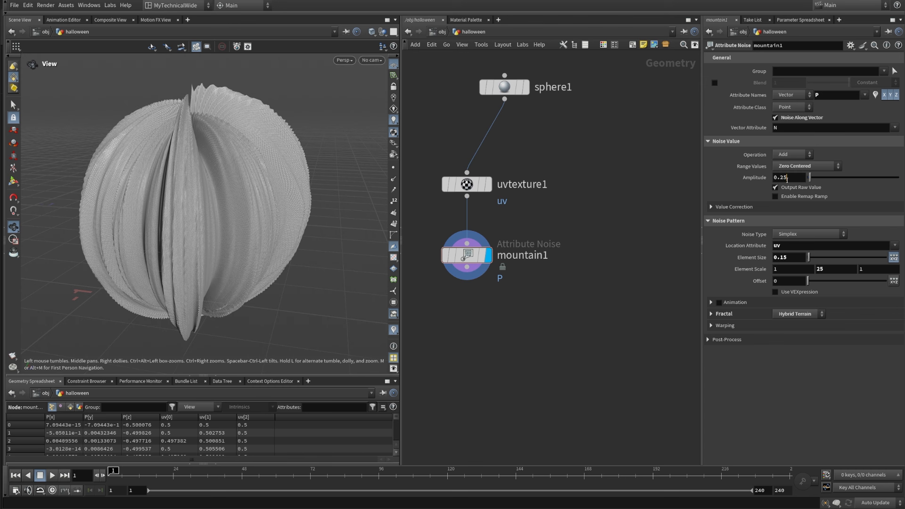
drag(786, 180, 777, 181)
text(0)
key(Return)
drag(166, 242, 218, 245)
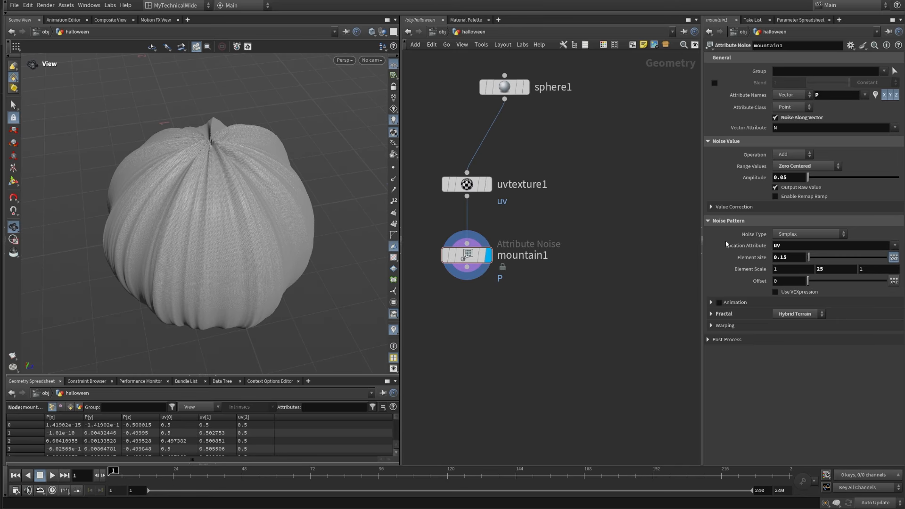
Step: Change mountain1's Noise Type to Worley Cellular F1
click(805, 236)
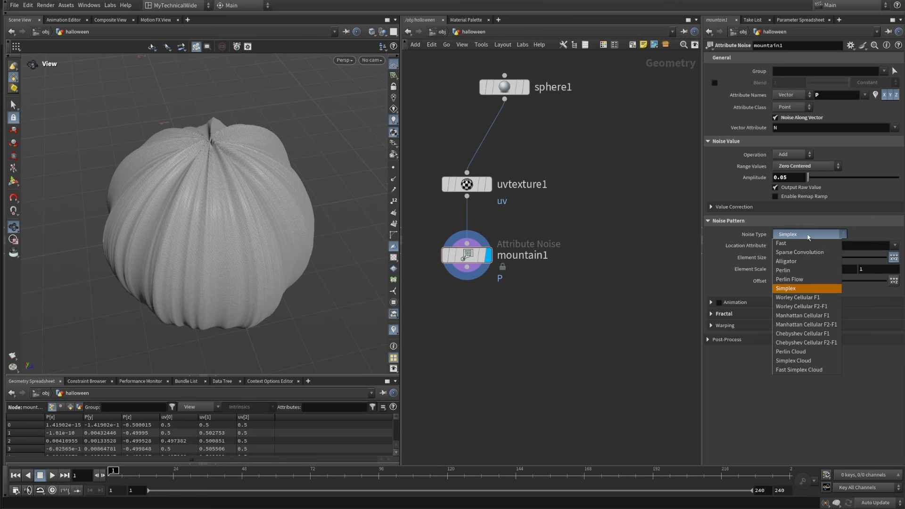
click(804, 297)
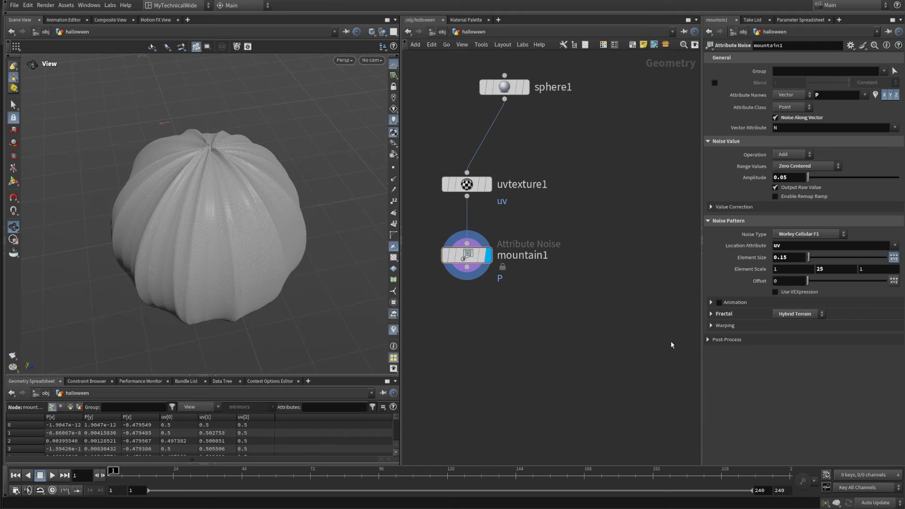
drag(243, 307, 238, 292)
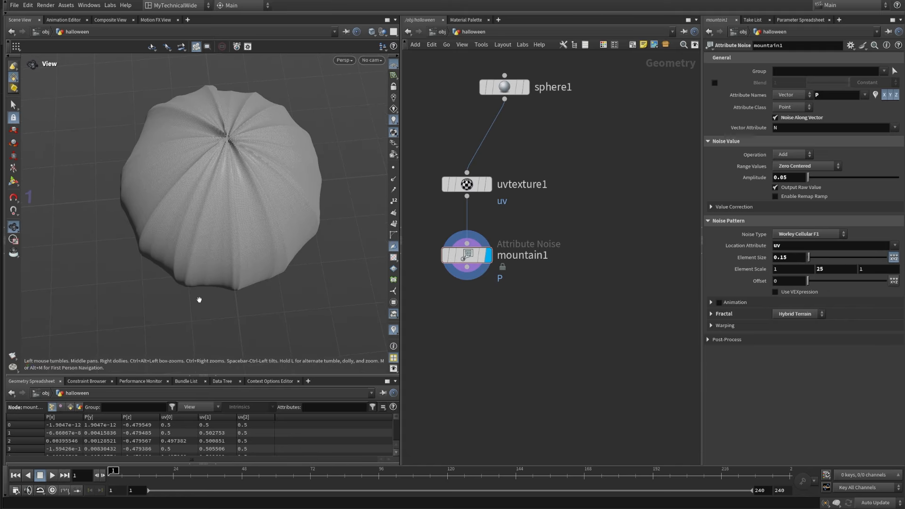
Step: Enable the Remap Ramp on mountain1 and reverse its domain so the ramp slopes downward
click(797, 197)
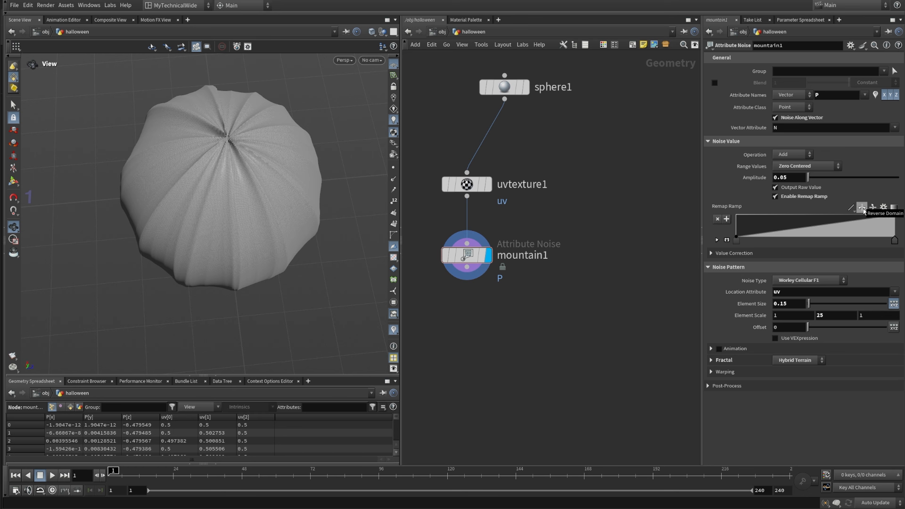
click(862, 208)
drag(277, 288, 196, 267)
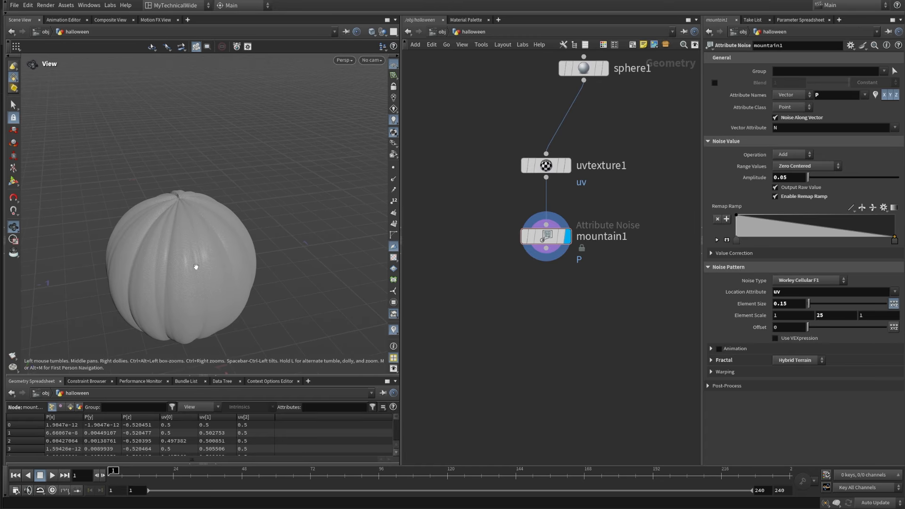
drag(167, 230, 210, 263)
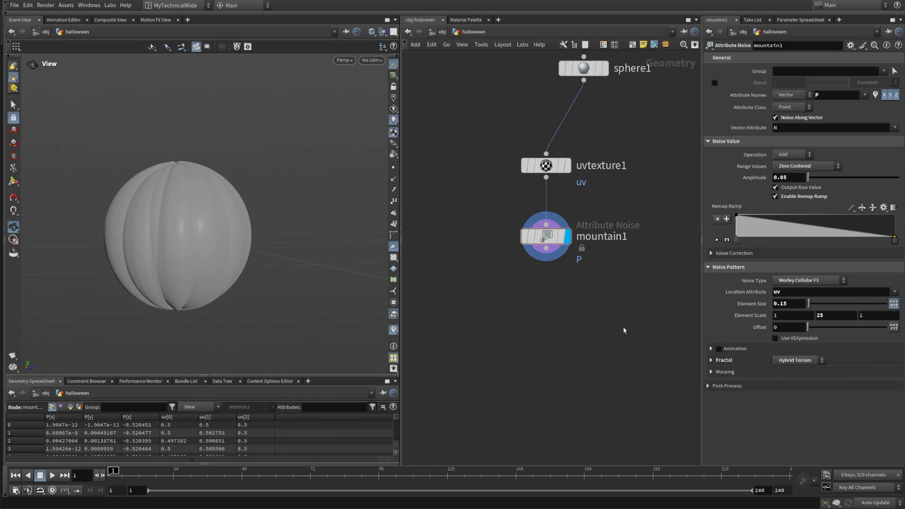
Step: Move the uvtexture1 and mountain1 nodes further to the left of sphere1 to clear space in the network
scroll(520, 324, down, 1)
drag(527, 289, 470, 248)
middle_drag(572, 285, 525, 274)
click(526, 274)
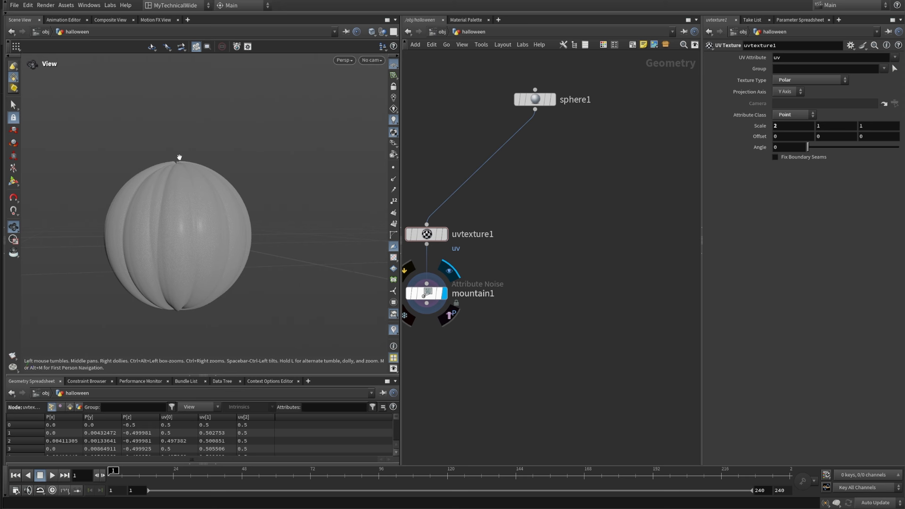
middle_drag(493, 355, 513, 343)
Step: Add a Line node beside mountain1 and display its result
key(Tab)
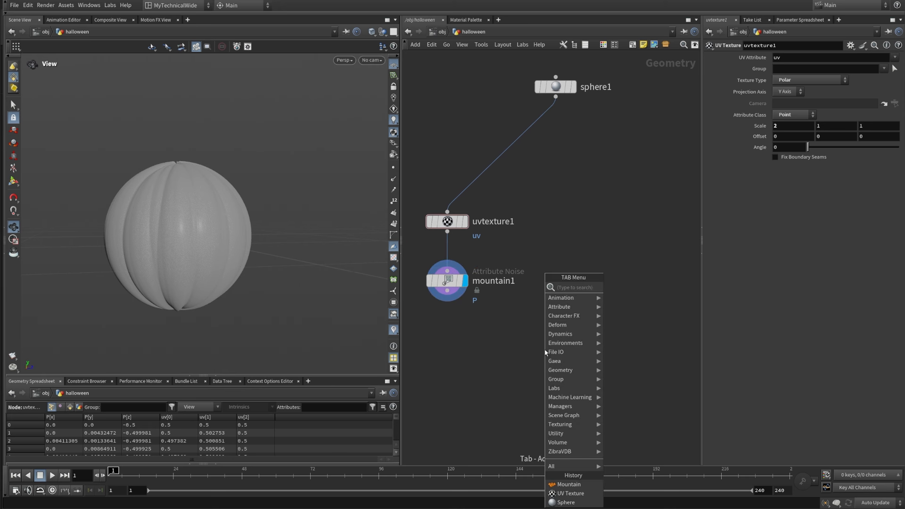
text(linbe)
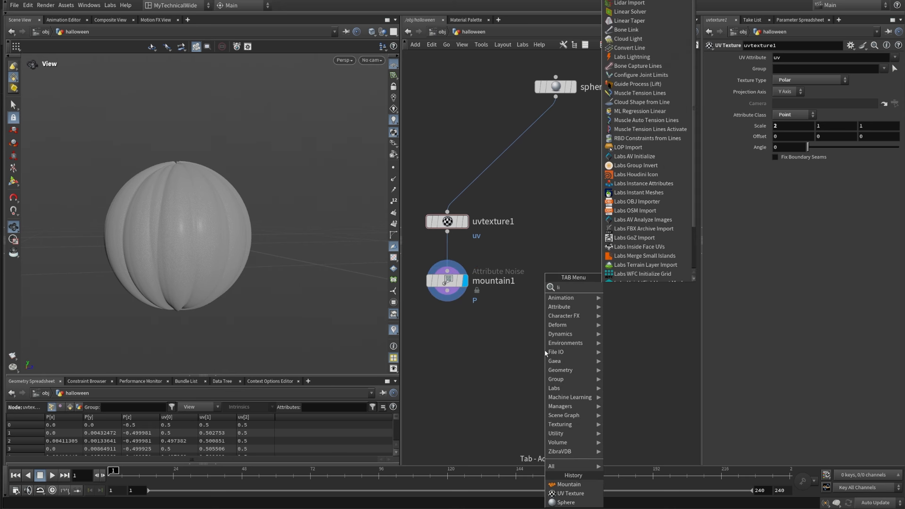
key(BackSpace)
key(BackSpace)
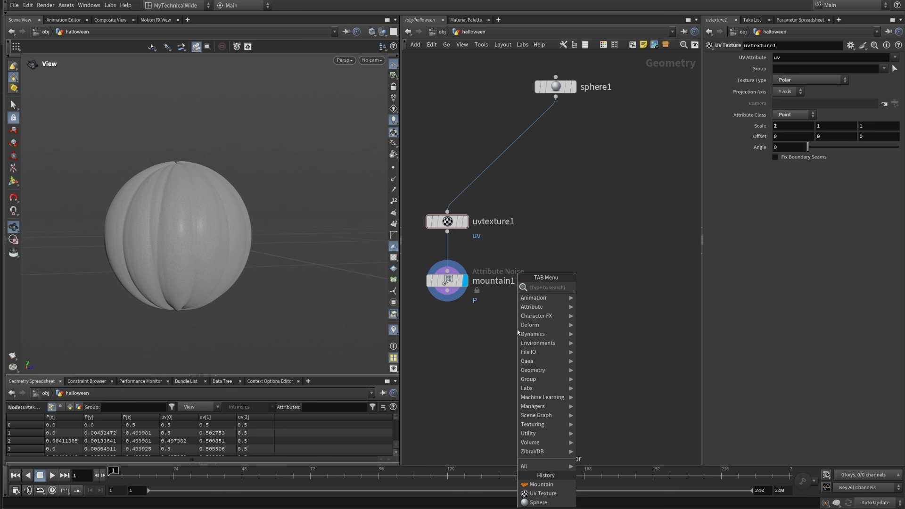
text(e)
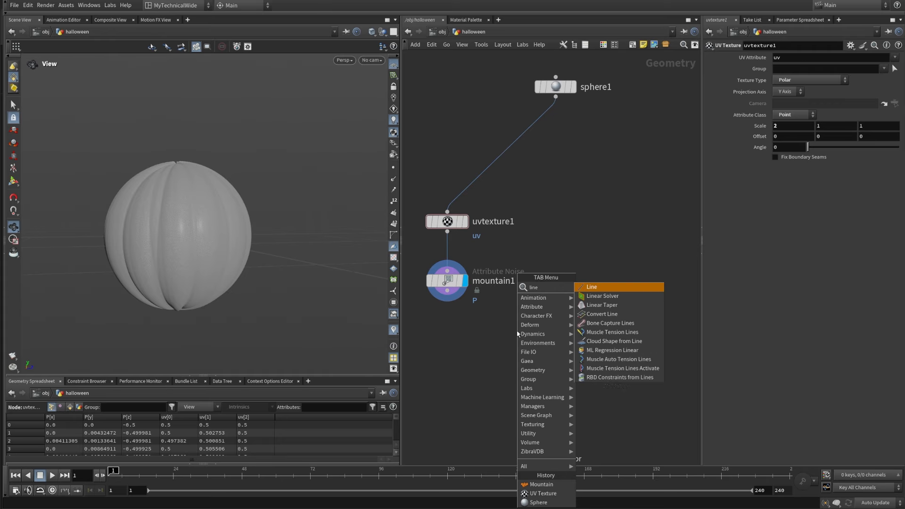
click(592, 286)
click(590, 283)
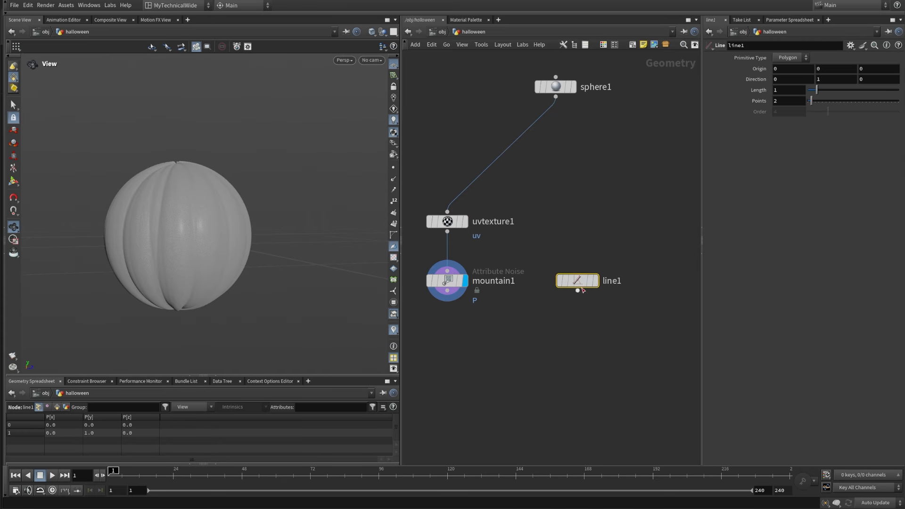
click(594, 283)
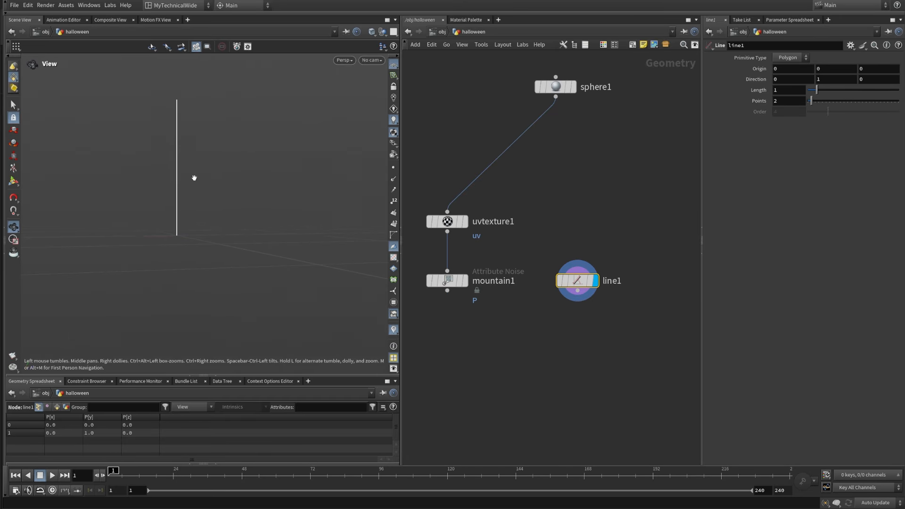
Step: Template the mountain1 node so the pumpkin shape shows behind the displayed line
mouse_move(460, 285)
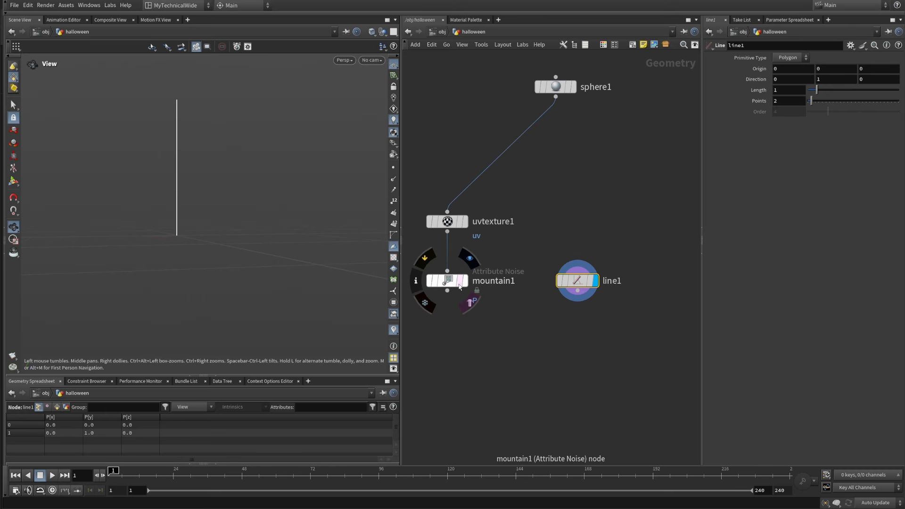
click(460, 281)
middle_drag(496, 346, 521, 327)
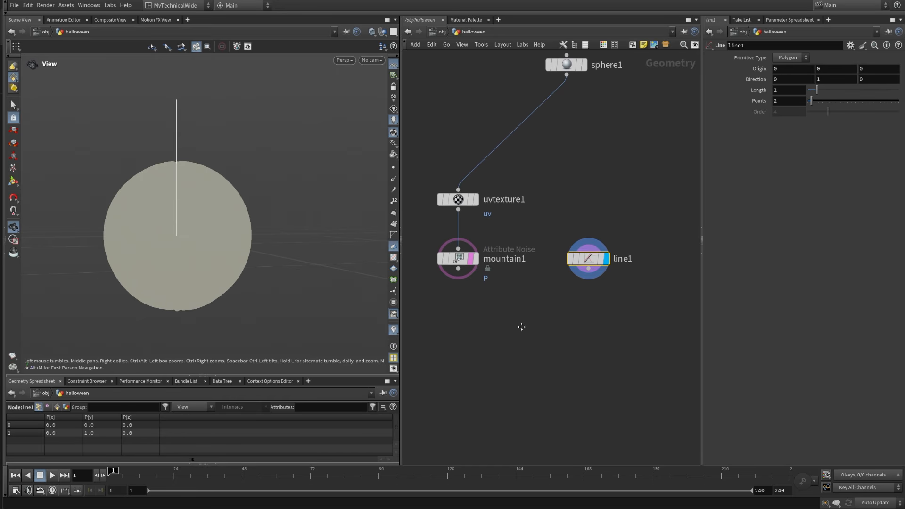
Step: Add a Match Size node below mountain1
key(Tab)
text(ma)
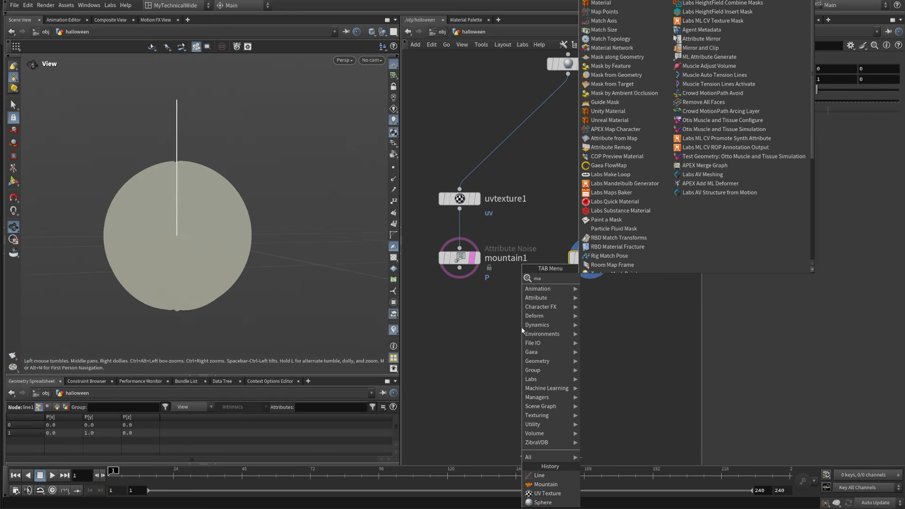
text(tchs)
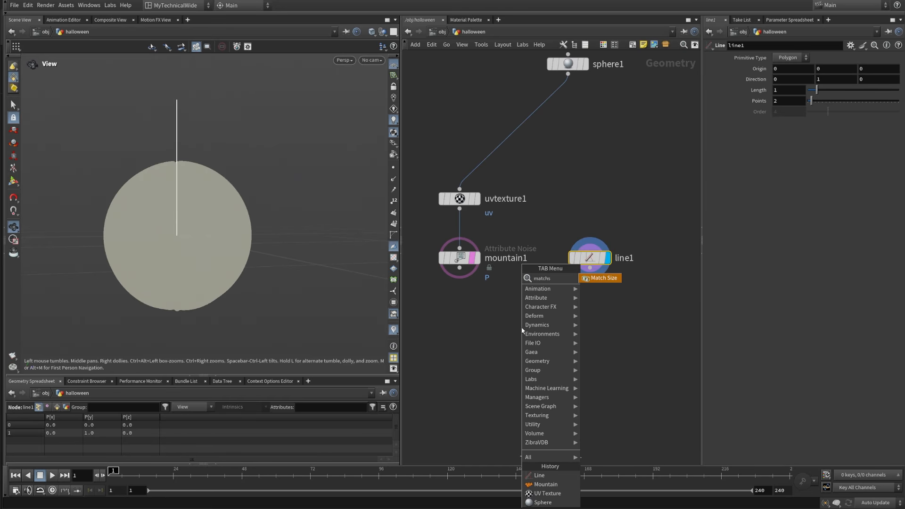
click(602, 277)
click(465, 352)
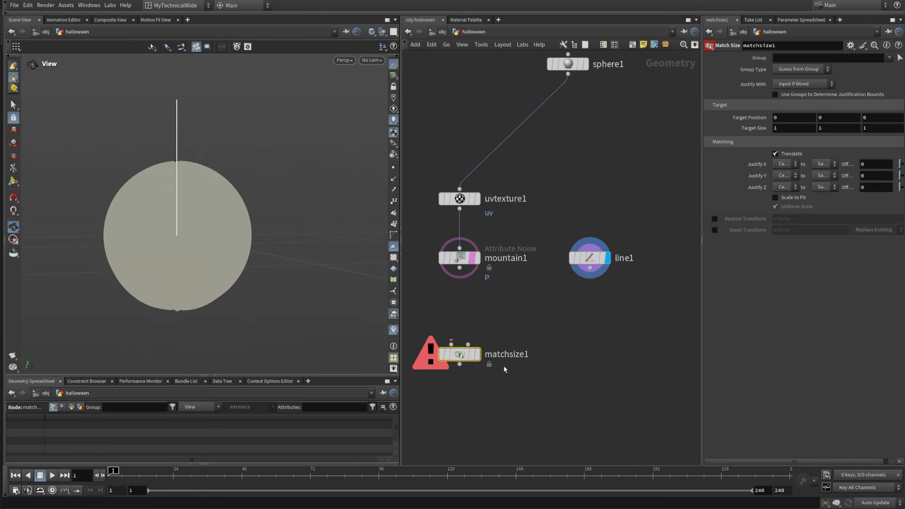
Step: Connect line1 to the Match Size node's first input and mountain1 to its second input
click(467, 345)
click(459, 268)
click(452, 344)
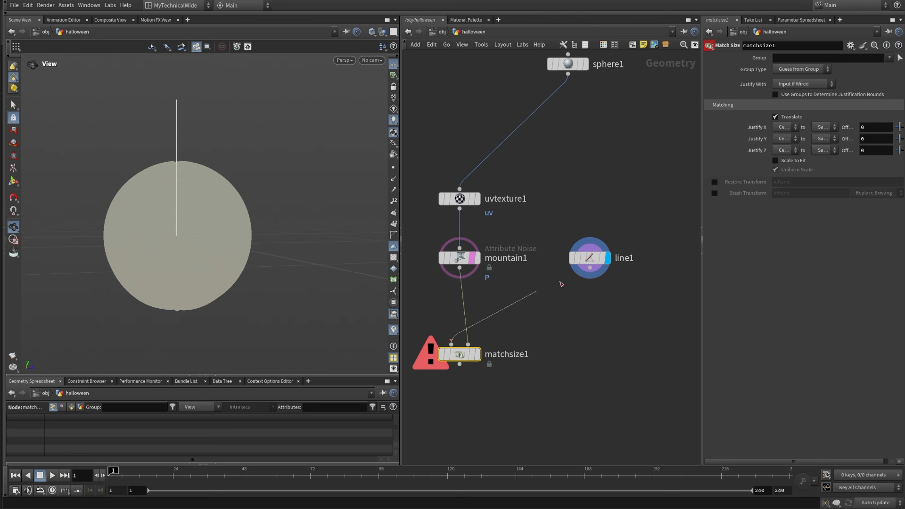
click(589, 268)
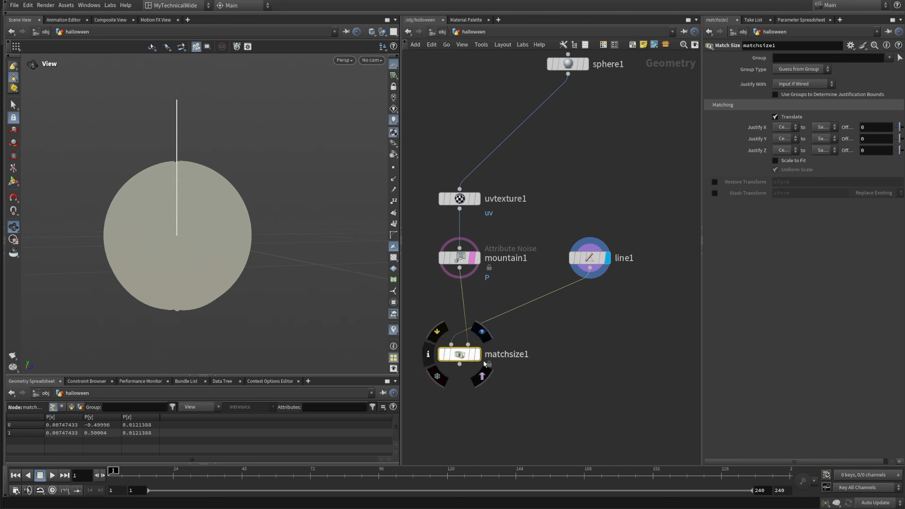
Step: Display matchsize1, enable Scale to Fit, and show points in the viewport to check the line against the pumpkin
click(482, 336)
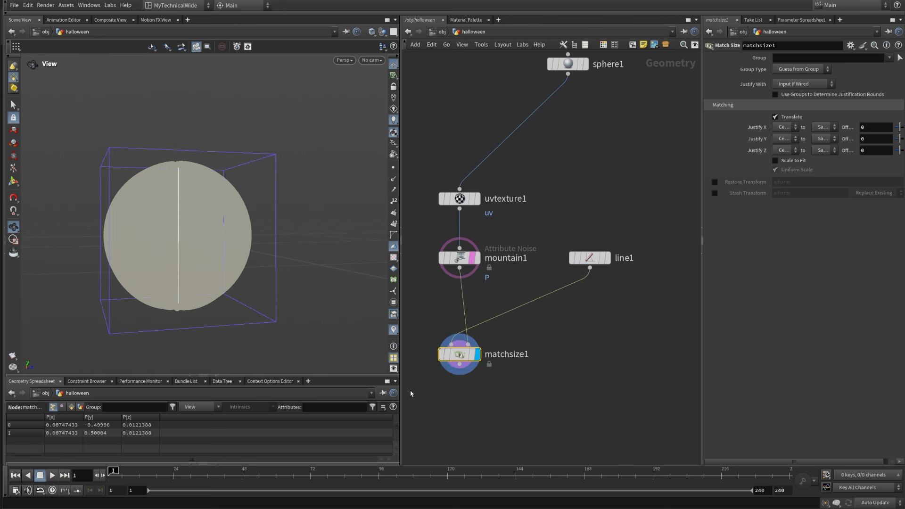
click(775, 161)
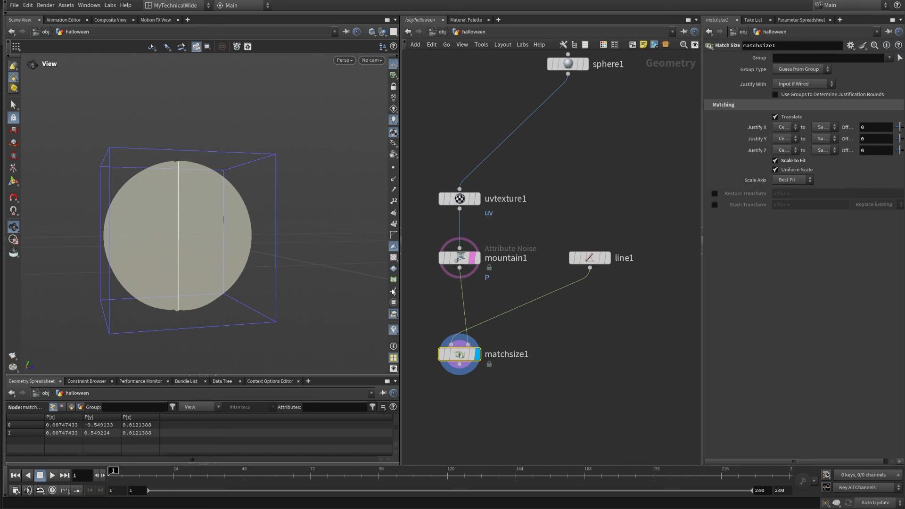
click(393, 168)
drag(174, 186, 196, 139)
right_drag(196, 140, 190, 242)
mouse_move(190, 243)
mouse_down()
mouse_move(200, 210)
mouse_move(198, 230)
mouse_up()
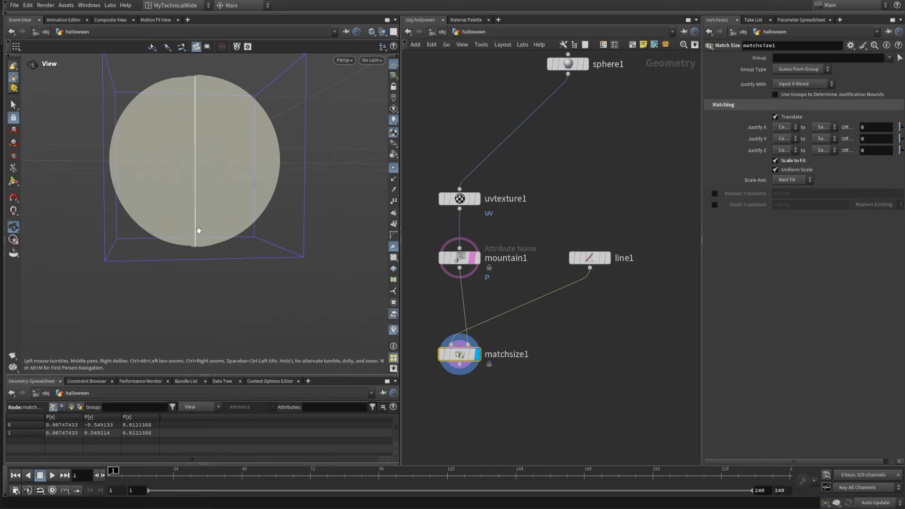
Step: Toggle the template display of mountain1 off and on and examine how the fitted line spans the pumpkin's height
middle_drag(198, 230, 178, 294)
click(393, 169)
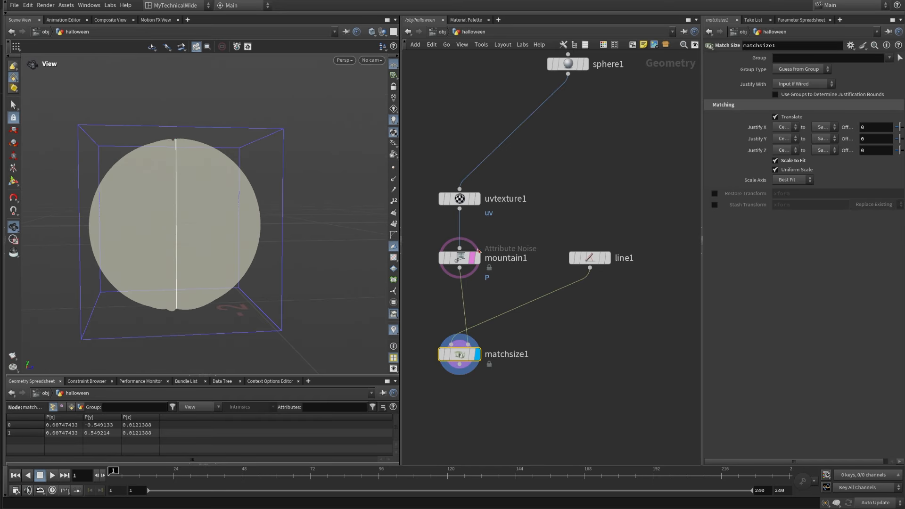
click(478, 275)
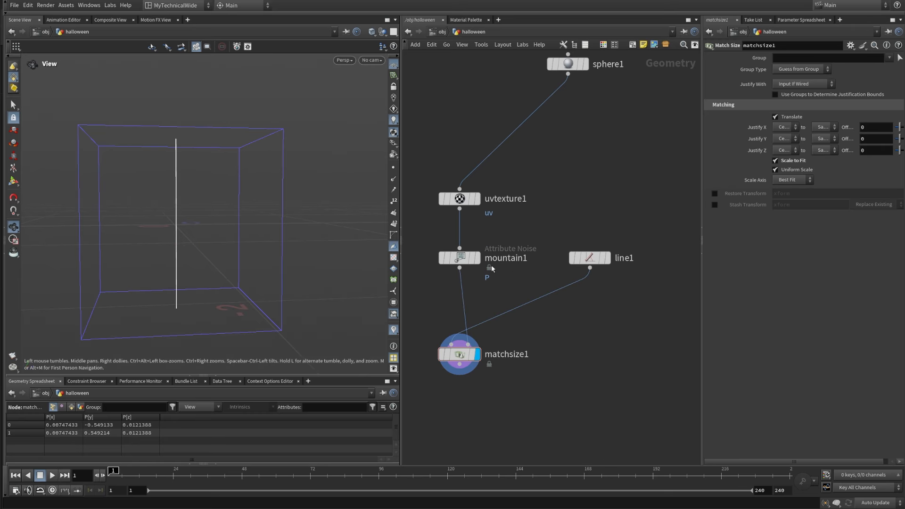
click(472, 258)
right_drag(236, 236, 202, 249)
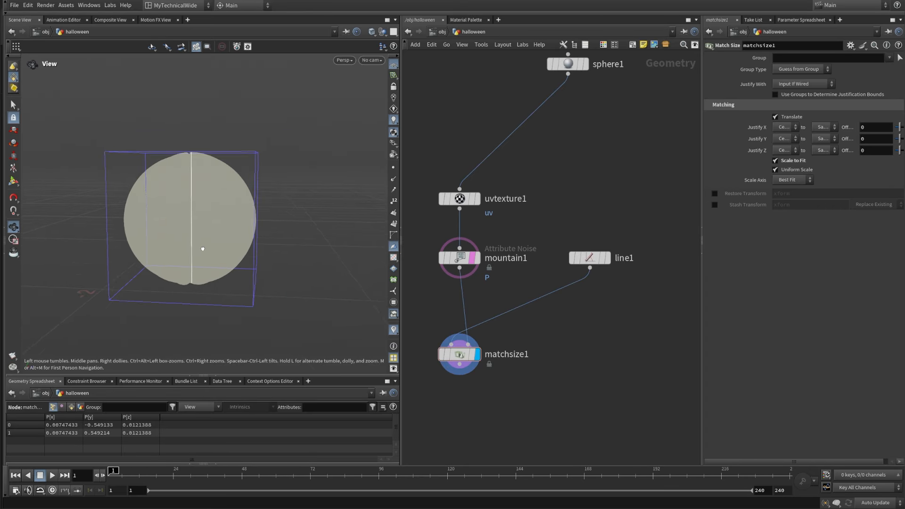
drag(202, 248, 161, 192)
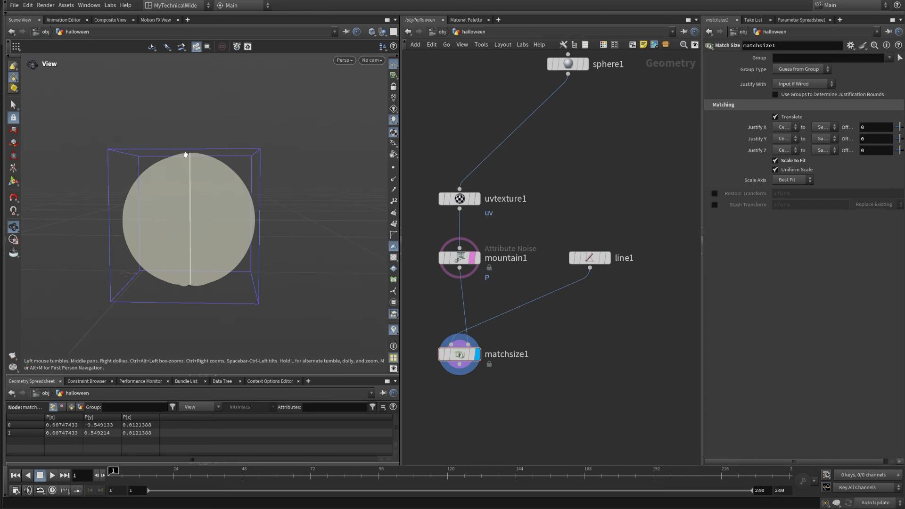
drag(186, 154, 202, 135)
scroll(187, 148, up, 5)
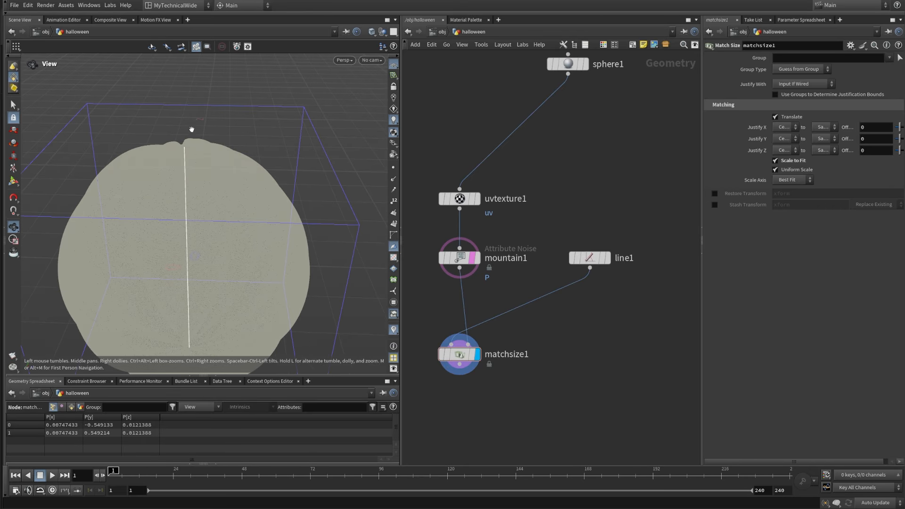
drag(220, 280, 198, 265)
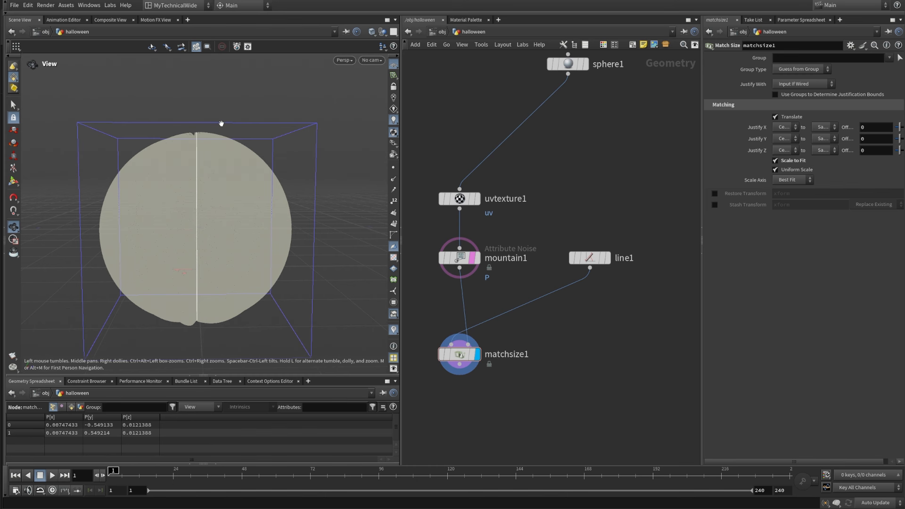
scroll(235, 219, down, 3)
drag(232, 218, 232, 234)
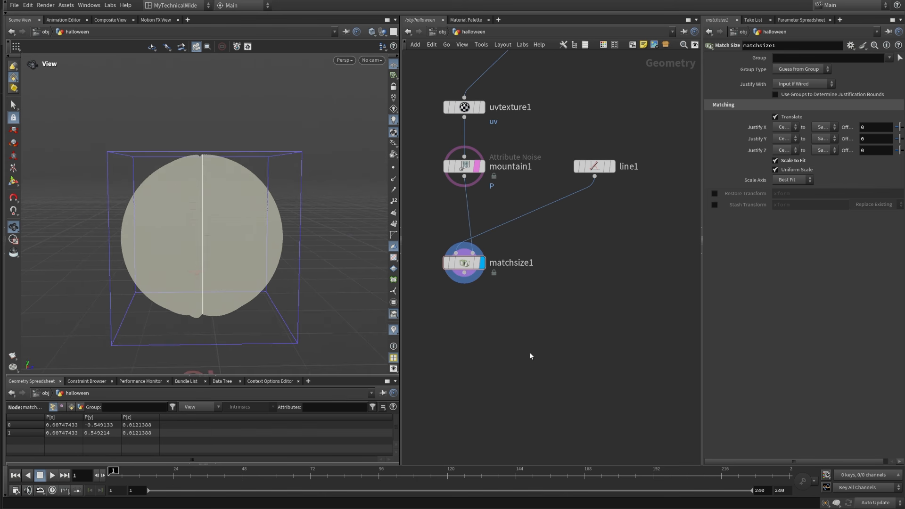
Step: Add a Mask from Geometry node to the network below matchsize1
key(Tab)
text(maskfromg)
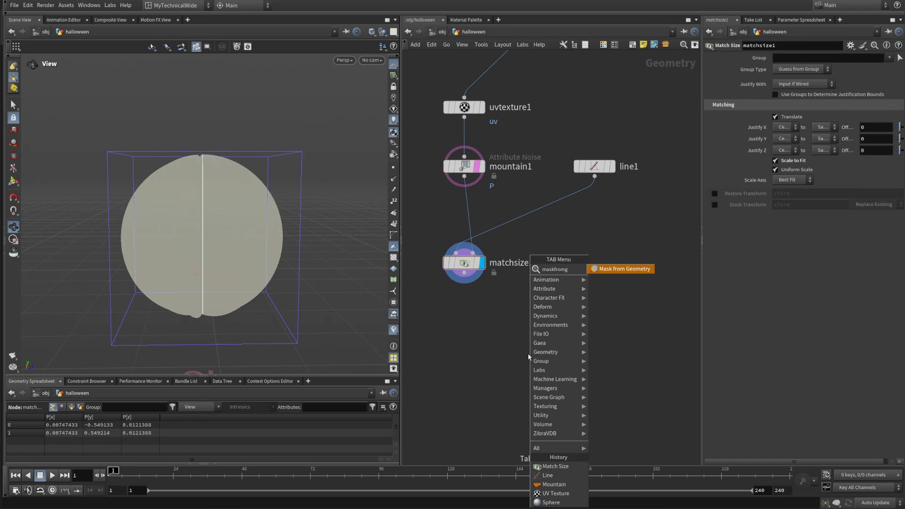
click(645, 276)
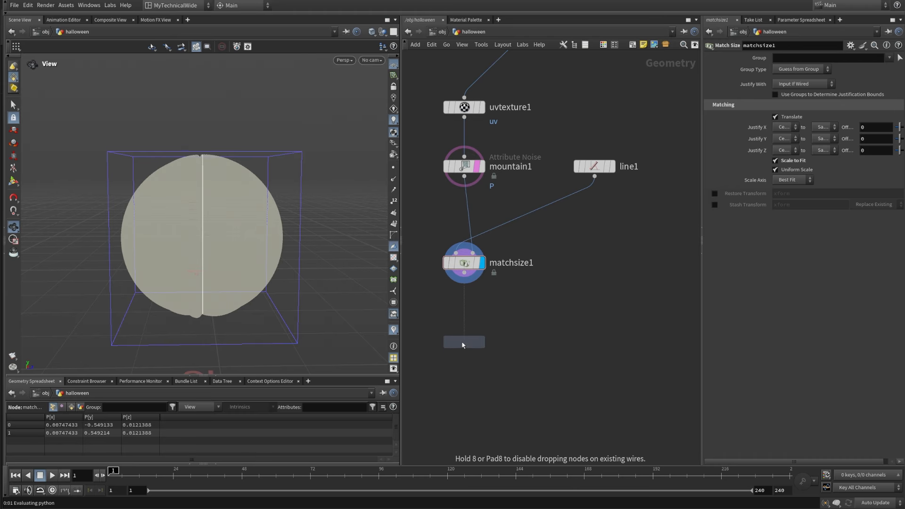
click(522, 326)
middle_drag(522, 327, 526, 261)
middle_drag(500, 220, 504, 281)
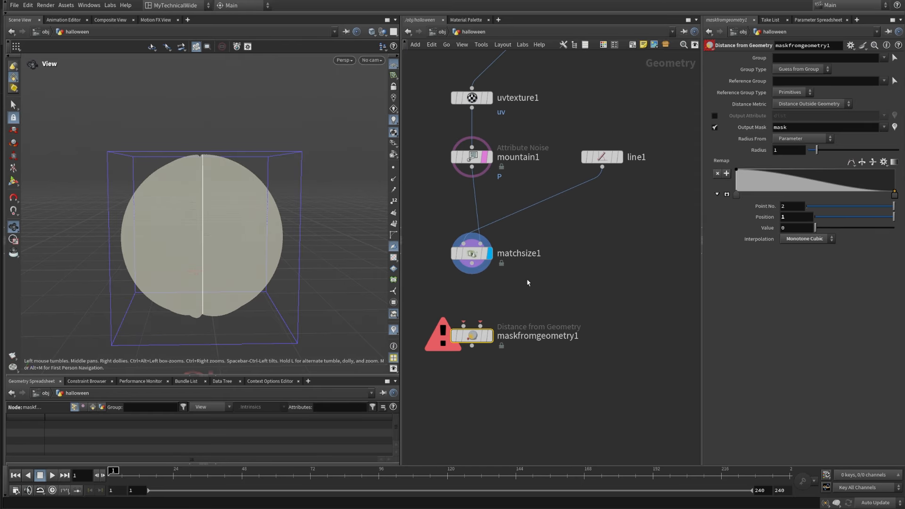
middle_drag(513, 272, 509, 230)
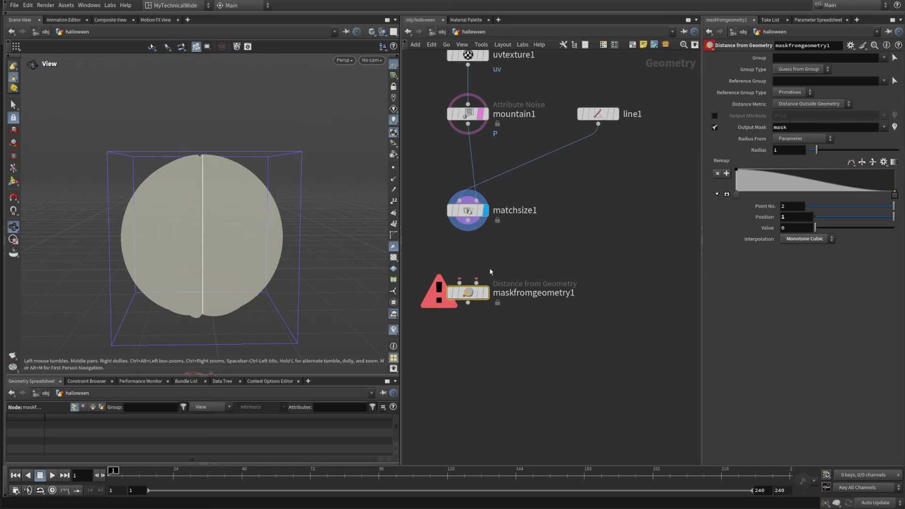
drag(483, 278, 475, 309)
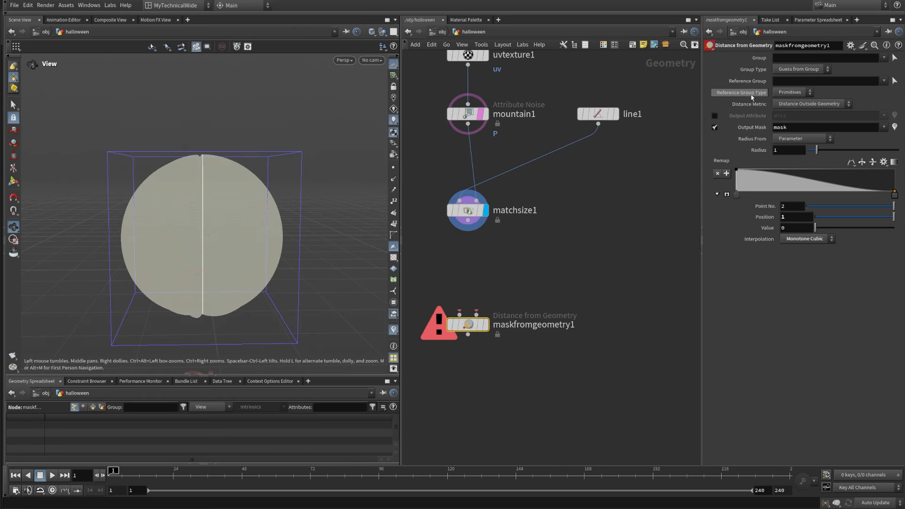
Step: Set the mask node's Reference Group Type to Points and connect matchsize1 to its second input
click(791, 93)
click(787, 111)
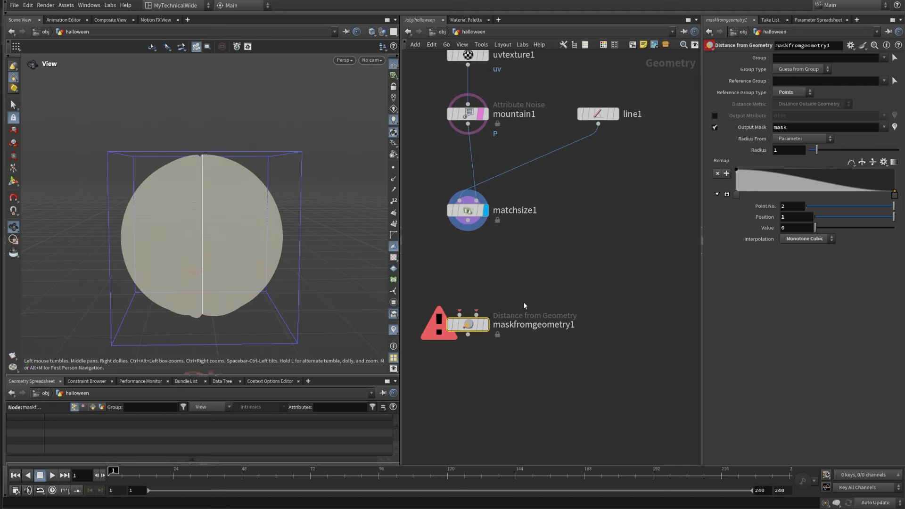
middle_drag(516, 263, 526, 223)
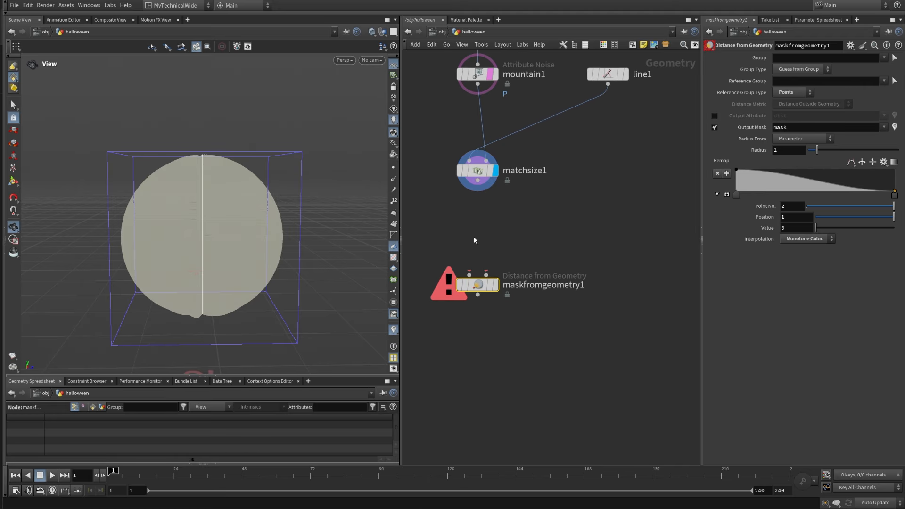
click(485, 273)
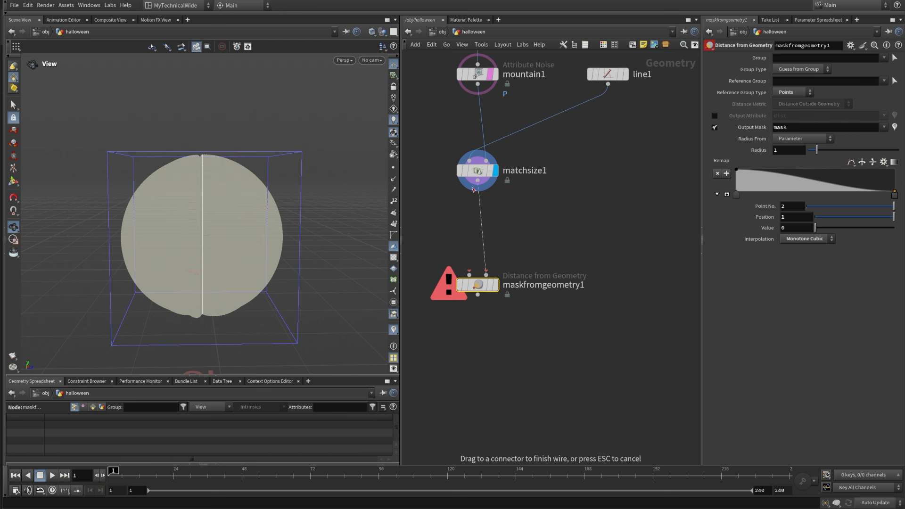
click(477, 181)
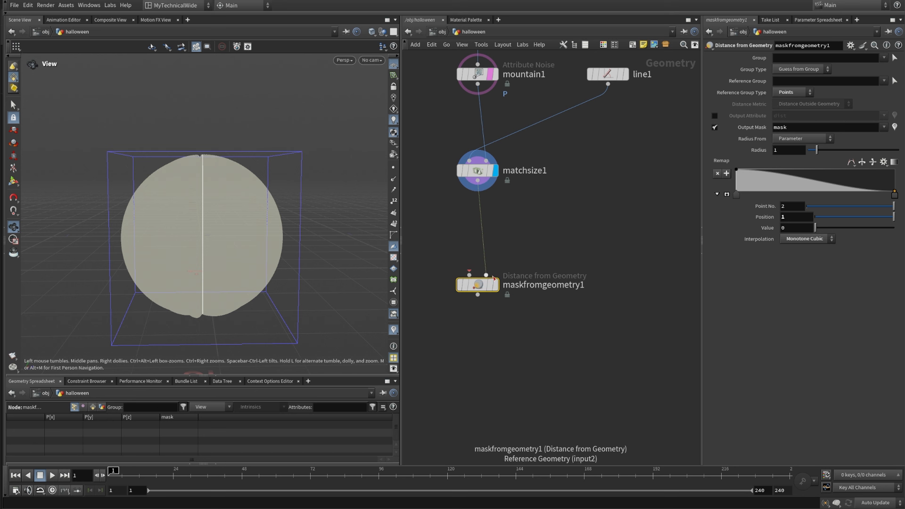
key(h)
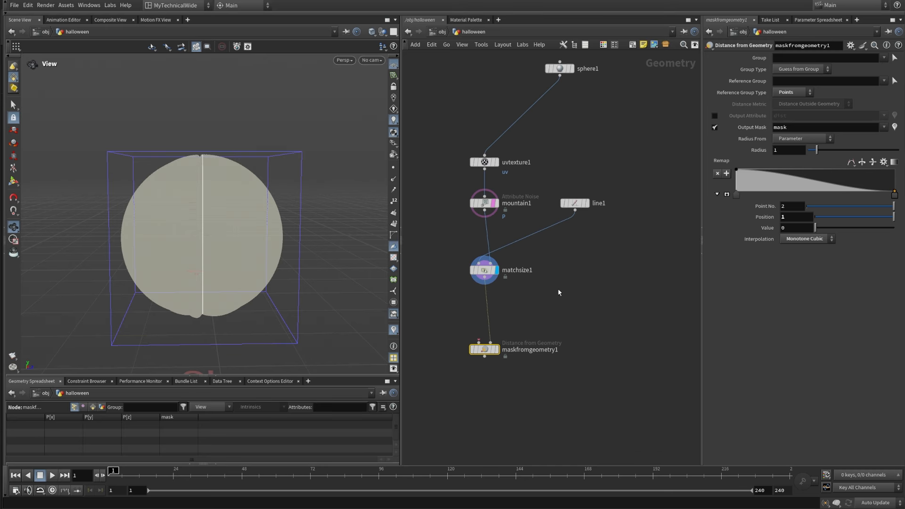
Step: Place matchsize1 under line1, connect mountain1 to the first input of maskfromgeometry1, and display the mask node
middle_drag(549, 301, 551, 309)
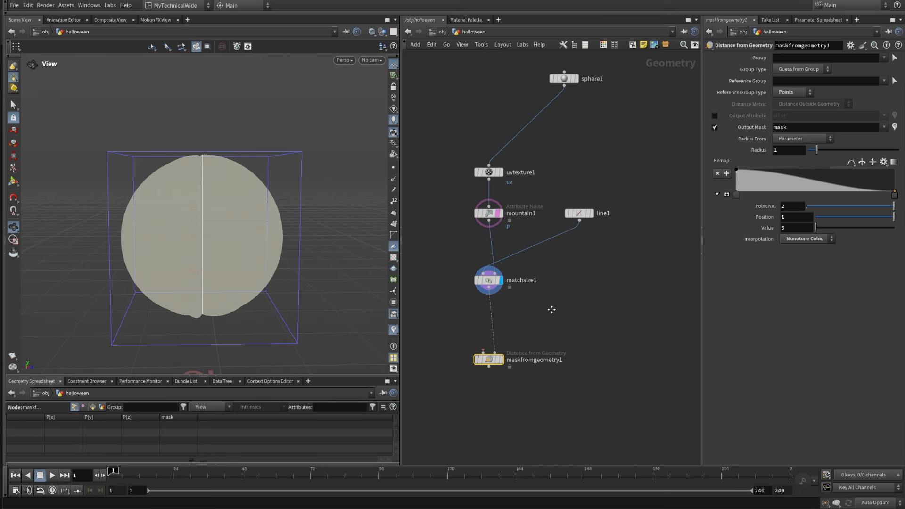
drag(488, 285, 579, 286)
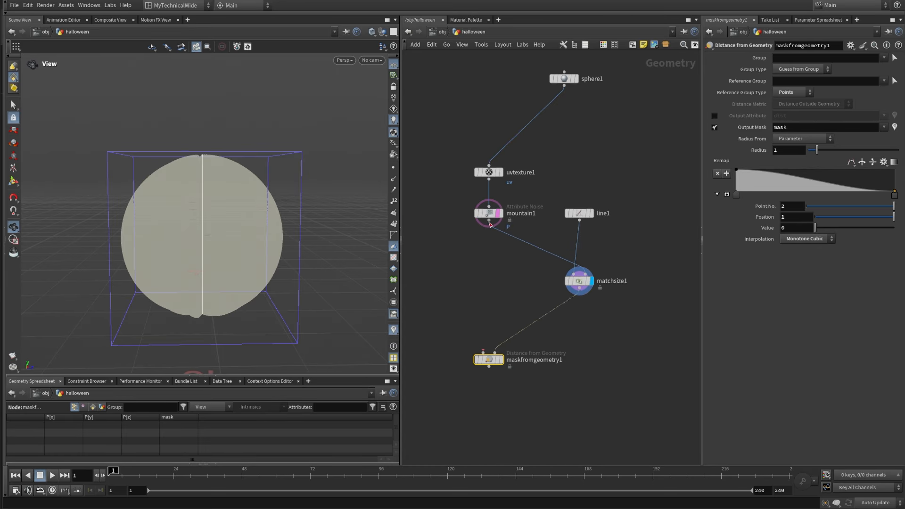
drag(489, 228, 484, 354)
click(503, 361)
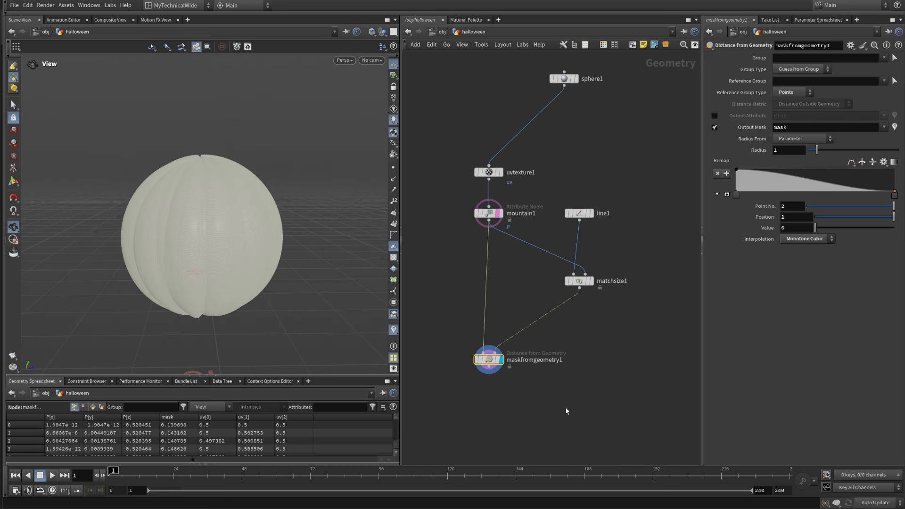
Step: Turn off the template on mountain1, visualize the mask node's output mask, and inspect its falloff on the pumpkin
drag(565, 409, 445, 335)
mouse_move(497, 361)
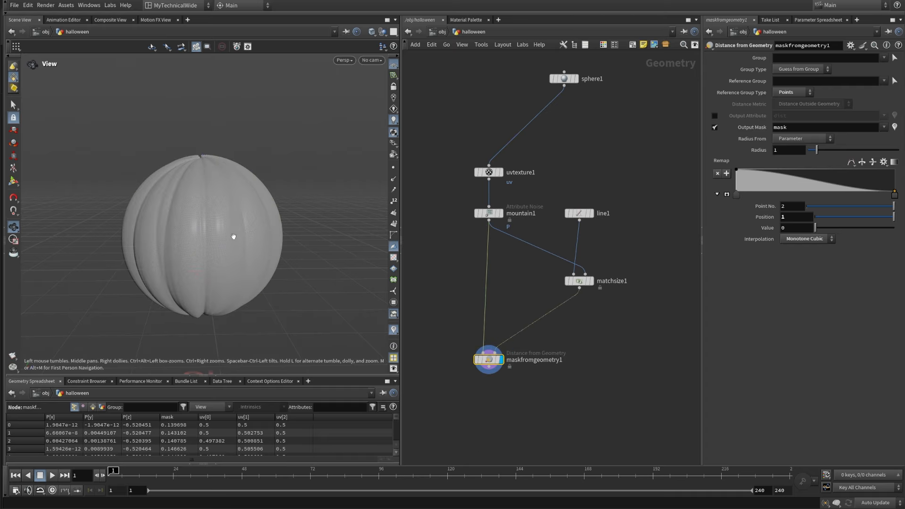
drag(233, 236, 234, 264)
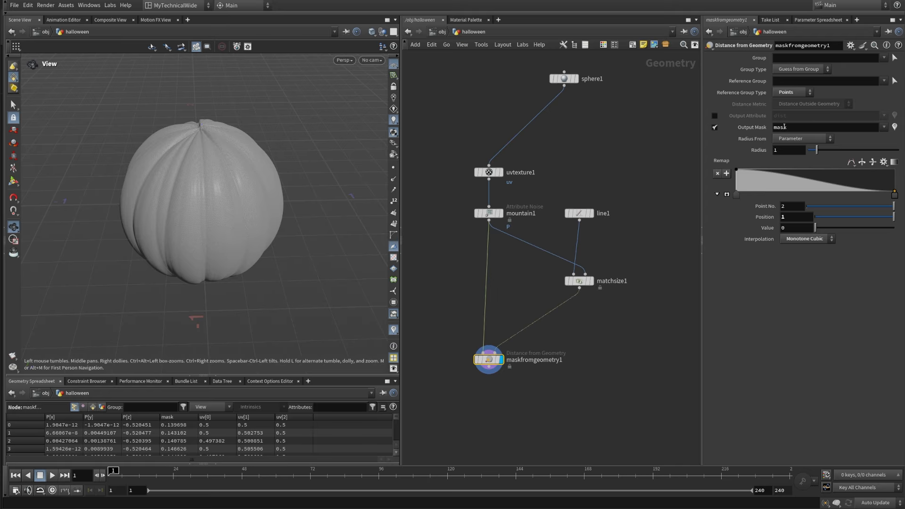
click(895, 127)
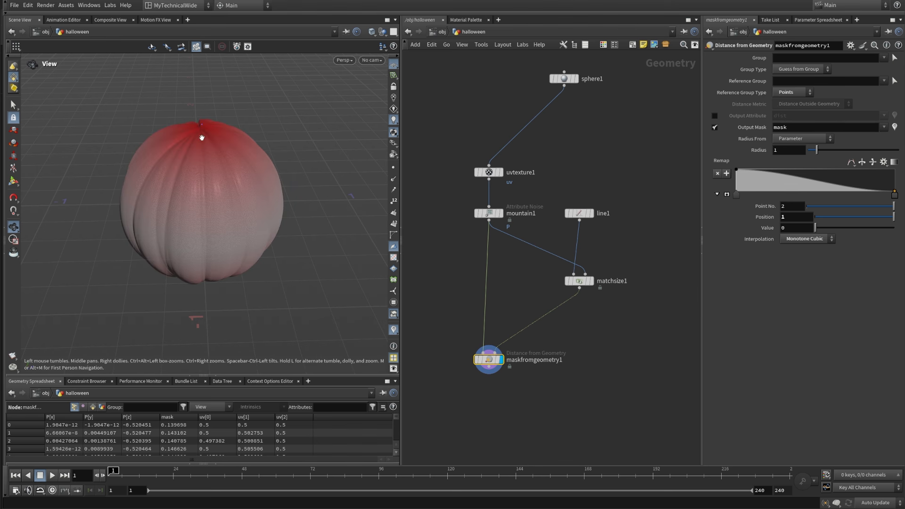
drag(209, 165, 222, 276)
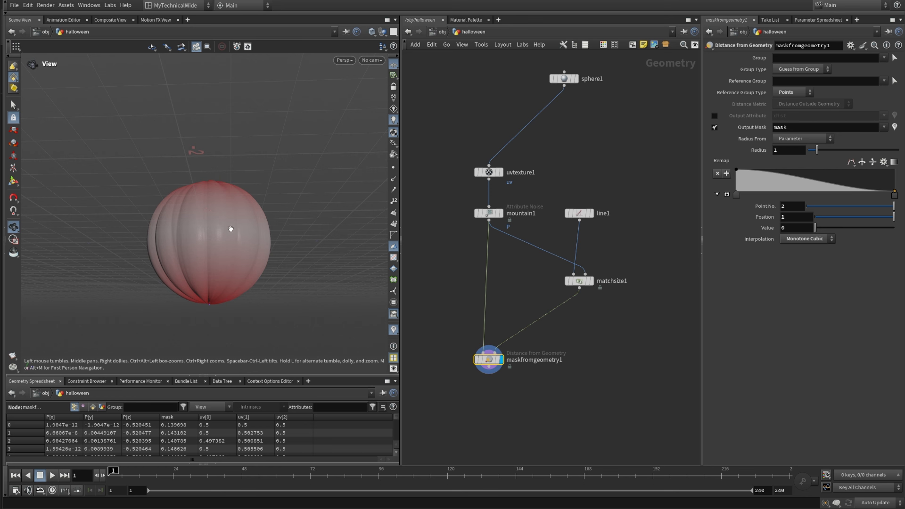
drag(233, 228, 226, 256)
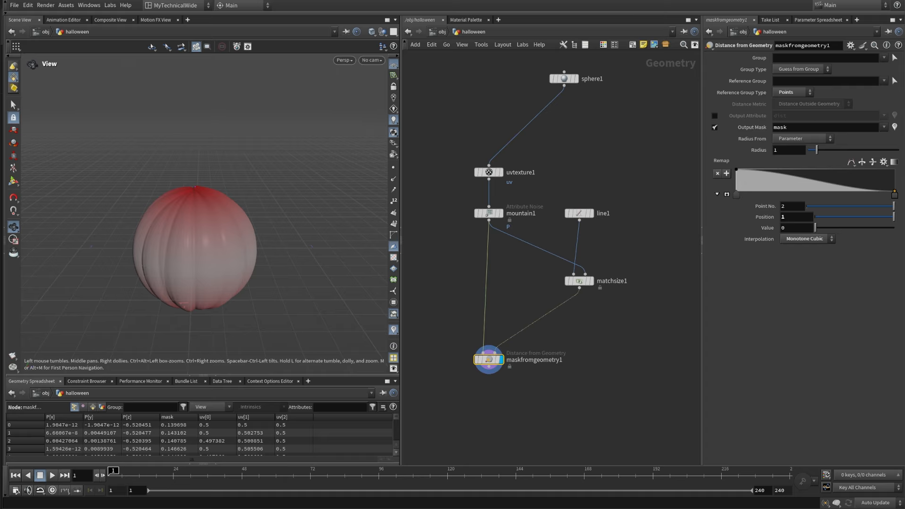
Step: Set the mask radius of maskfromgeometry1 to 0.425 and check the masked area on the pumpkin
click(786, 153)
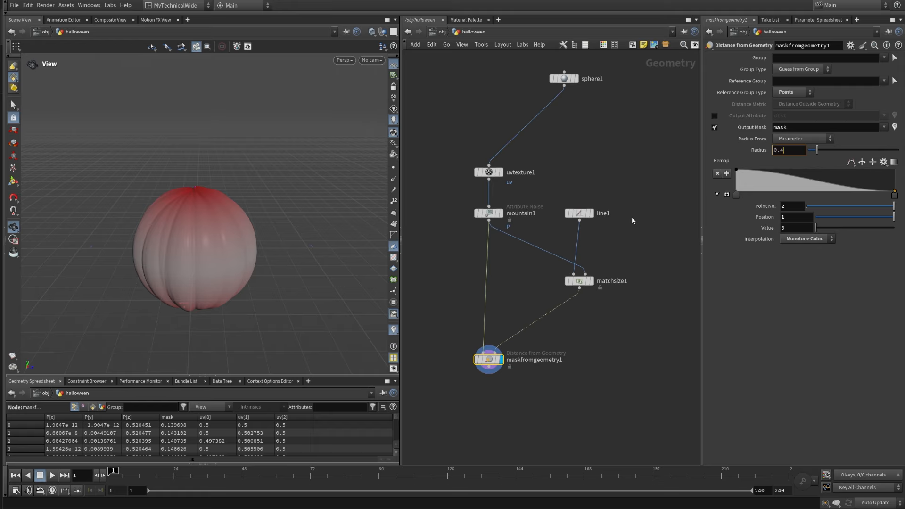
key(Return)
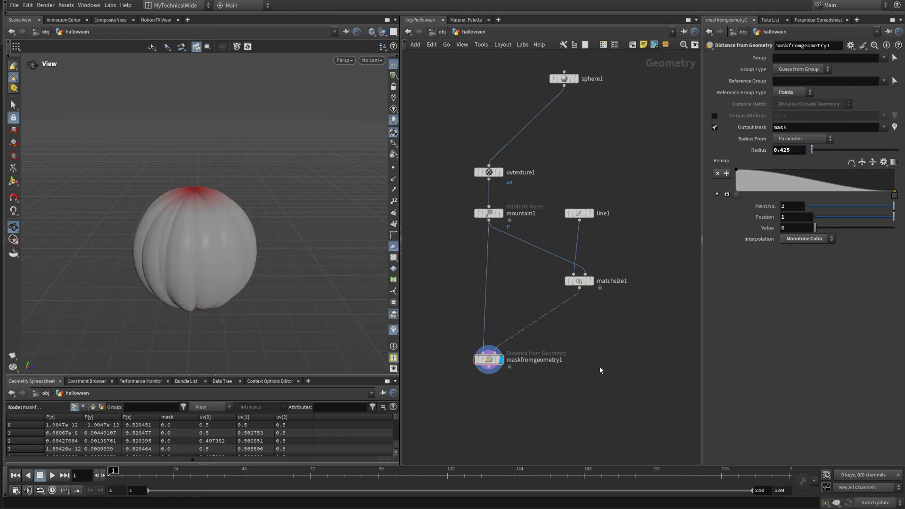
drag(219, 257, 204, 263)
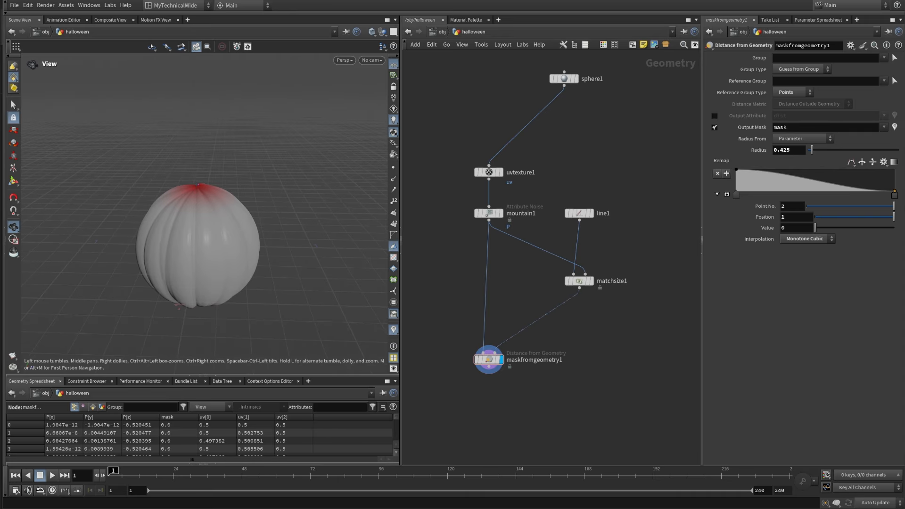
Step: Rename the output mask attribute of maskfromgeometry1 to squashmask
middle_drag(555, 361, 553, 267)
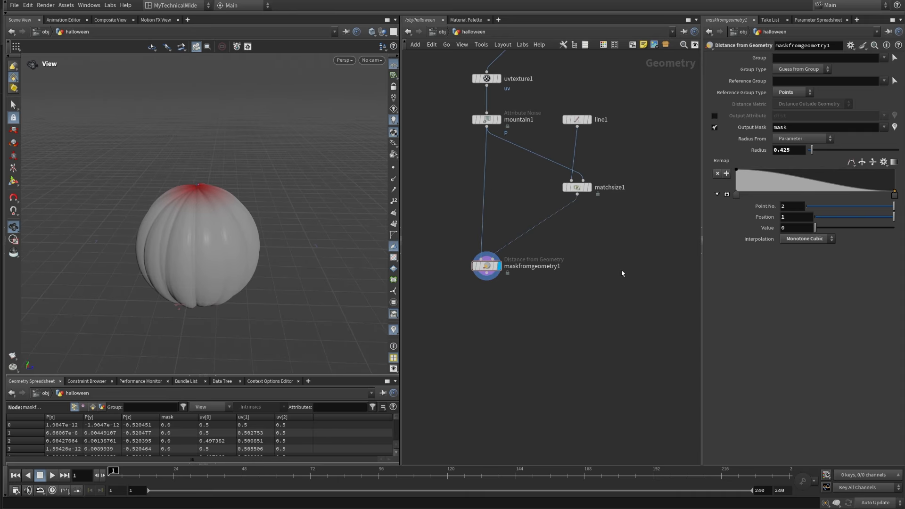
click(775, 127)
text(squash)
key(Return)
Step: Add a Transform node below maskfromgeometry1, connect the mask node's output to it, and display it
middle_drag(512, 350, 499, 335)
key(Tab)
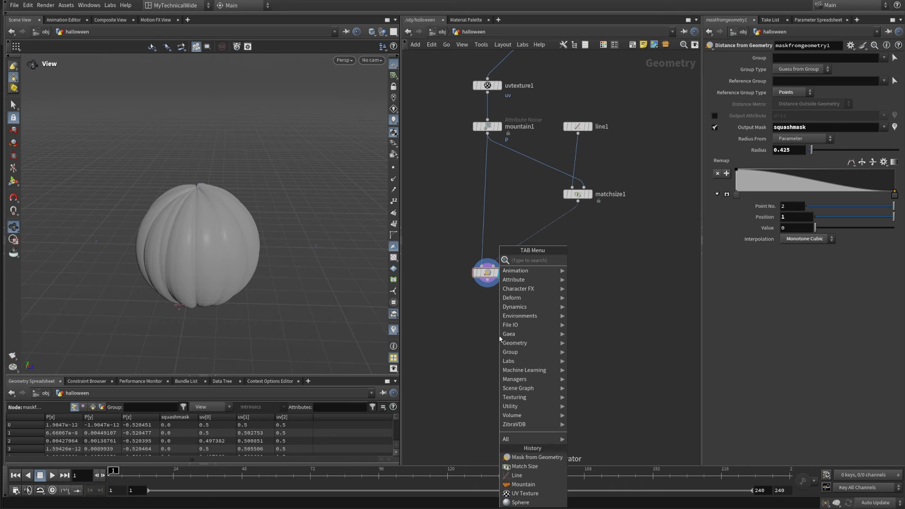
text(trans)
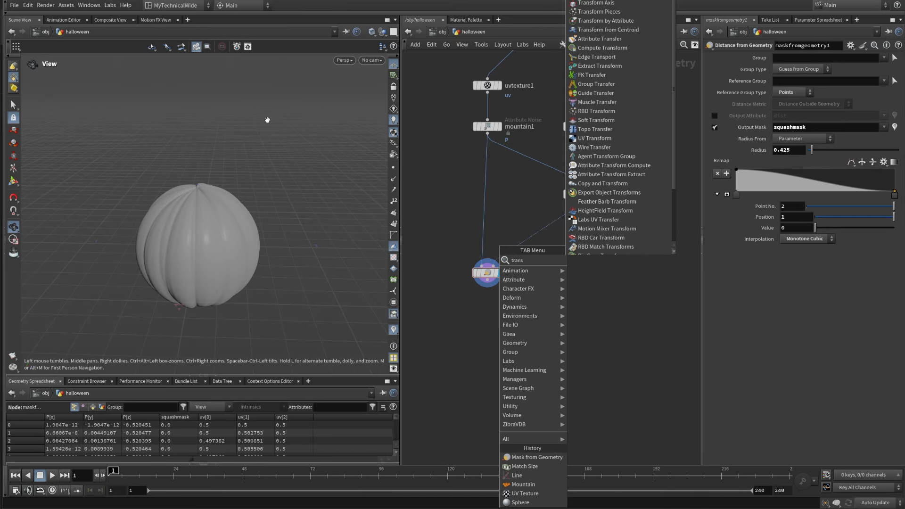
click(594, 0)
click(526, 336)
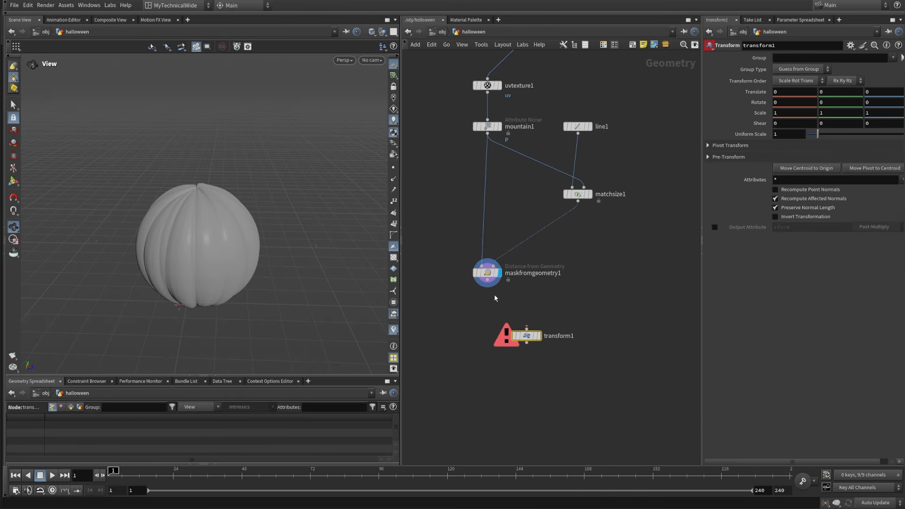
drag(487, 281, 526, 329)
click(540, 336)
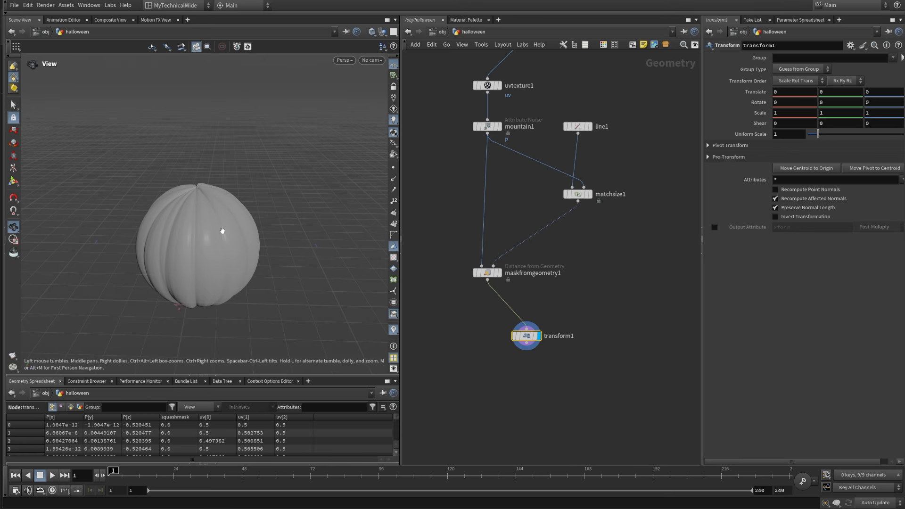
Step: Flatten the pumpkin by setting the Y scale of transform1 to 0.7
drag(252, 295, 250, 280)
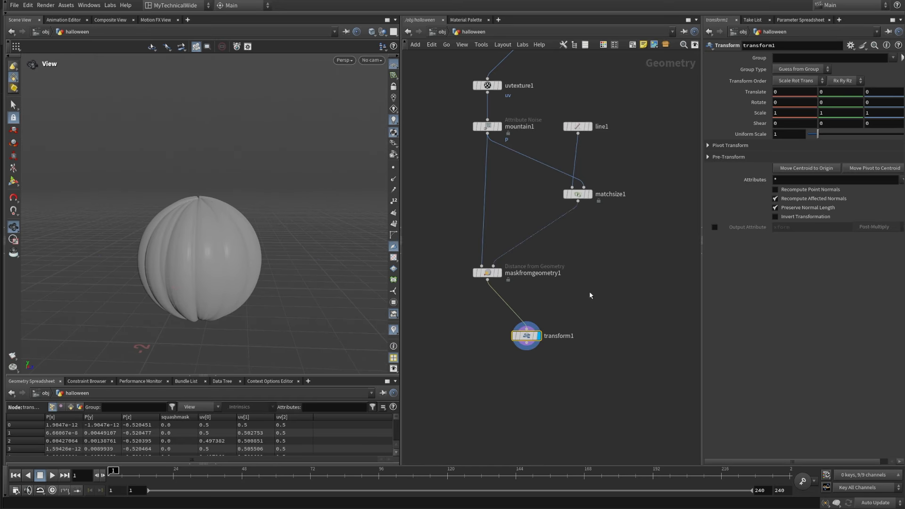
drag(583, 395, 472, 311)
middle_drag(845, 112, 826, 113)
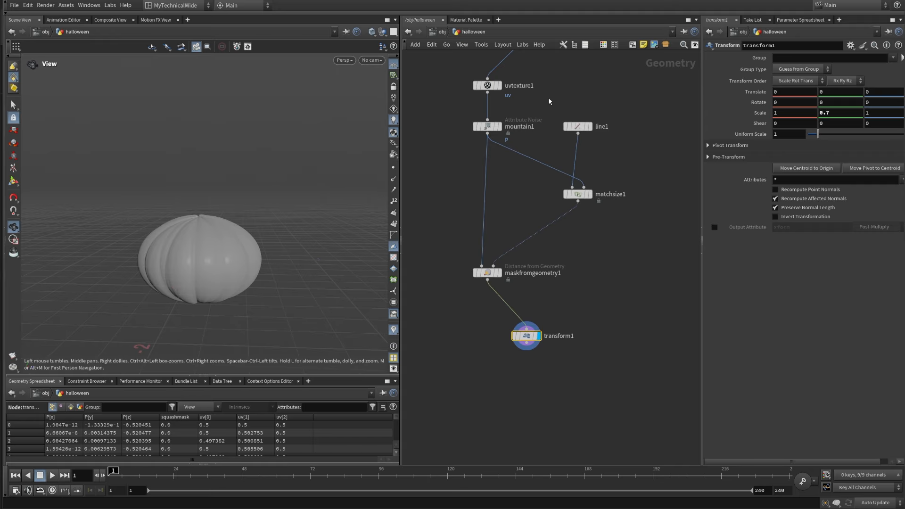
Step: Set the Y scale of transform1 to 0.625 to squash the pumpkin further
double_click(827, 113)
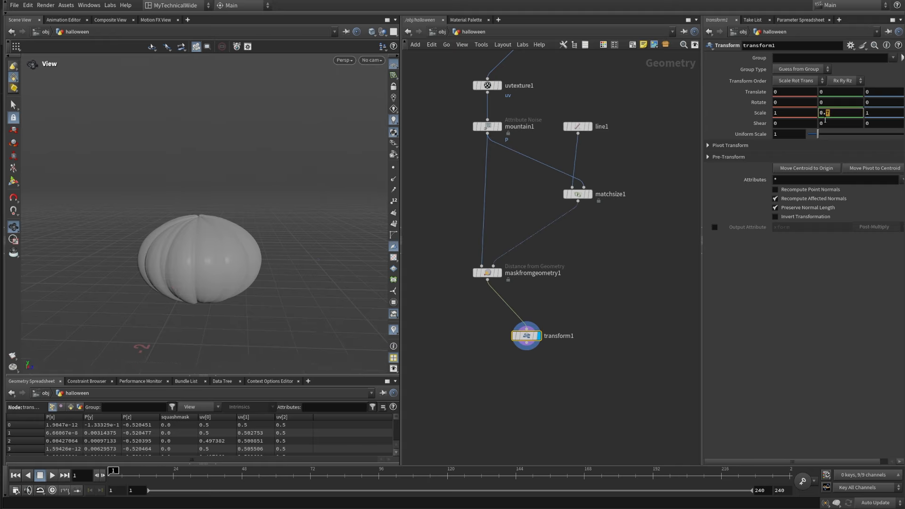
text(625)
key(Return)
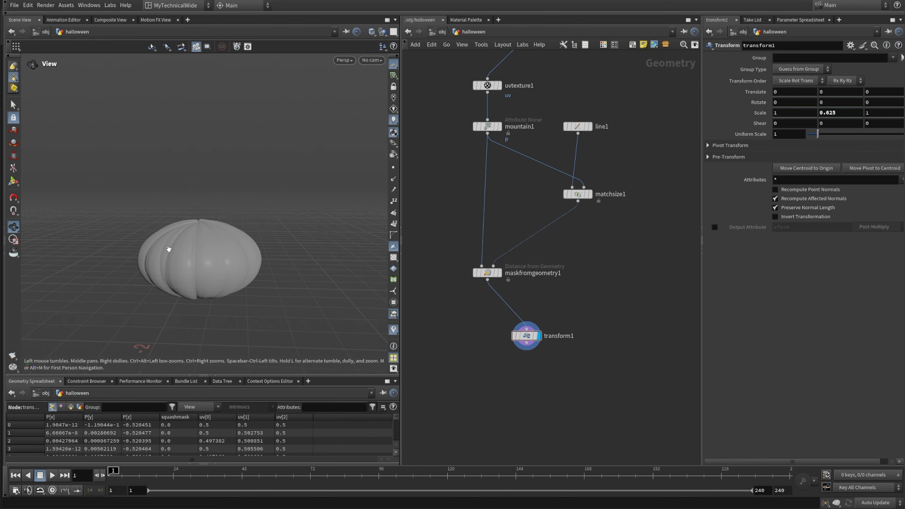
drag(168, 246, 200, 243)
Step: Add a Blend Shapes node below transform1 and connect maskfromgeometry1 to its first input
middle_drag(519, 371, 530, 350)
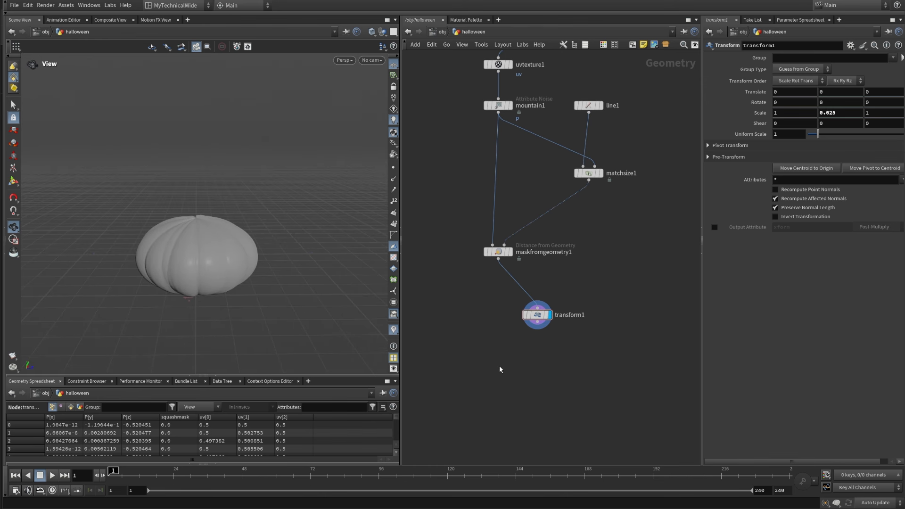
key(Tab)
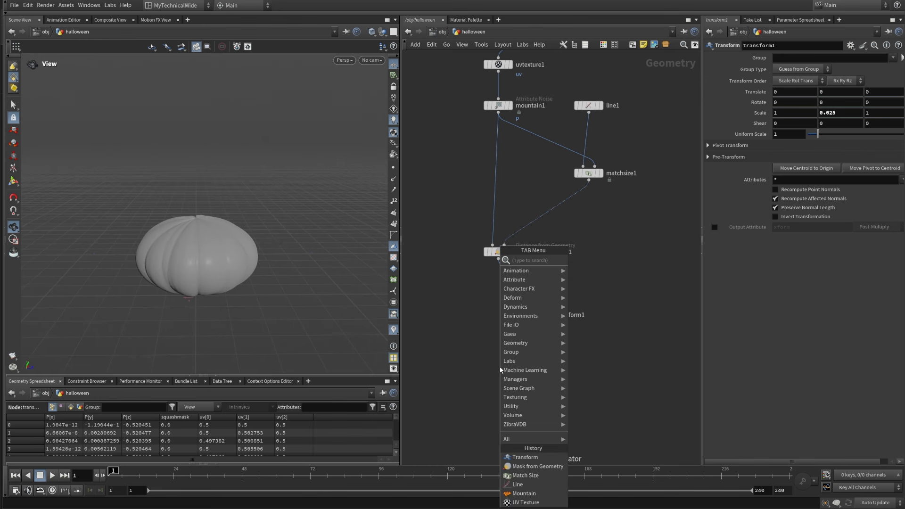
text(blendsh)
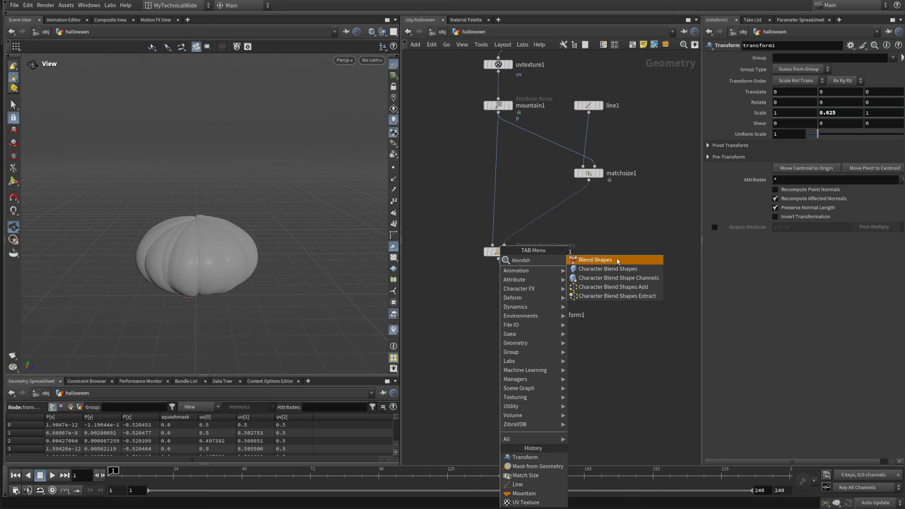
key(Return)
click(493, 369)
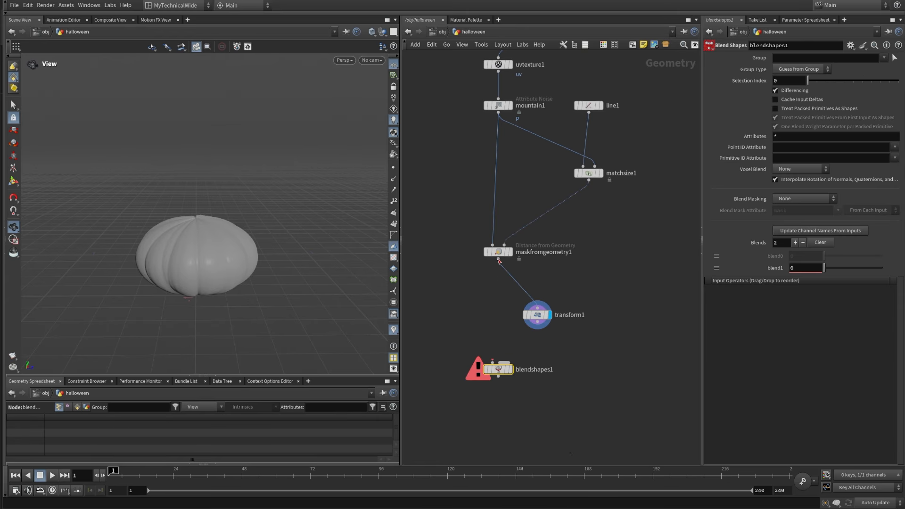
drag(499, 261, 492, 362)
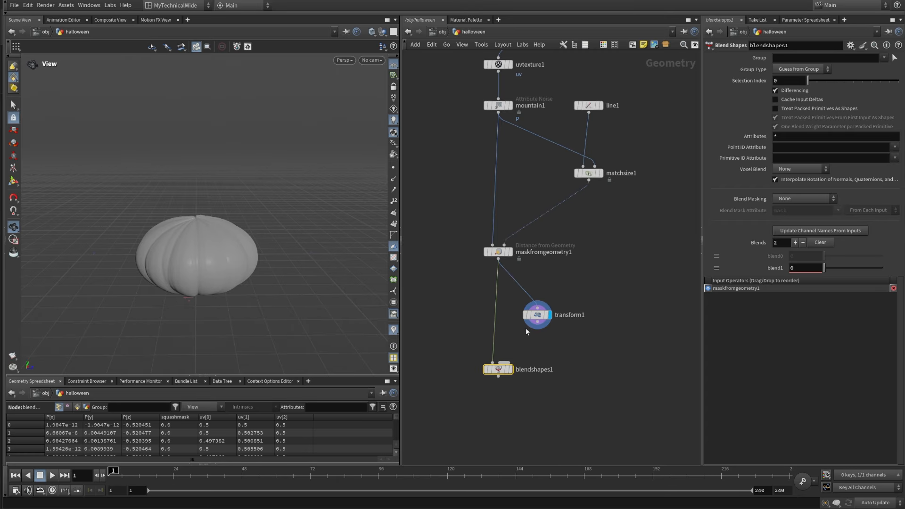
Step: Connect transform1 to blendshapes1 as the second blend input and display blendshapes1
click(509, 251)
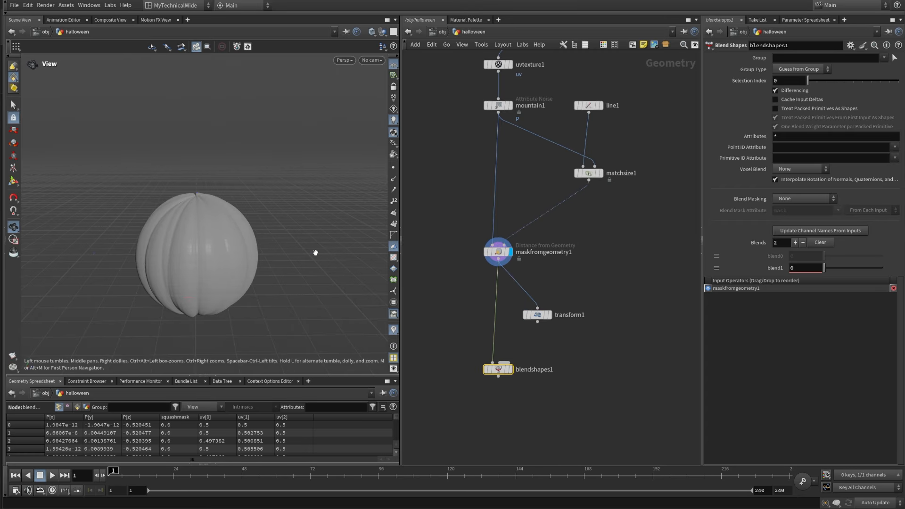
drag(537, 322, 503, 362)
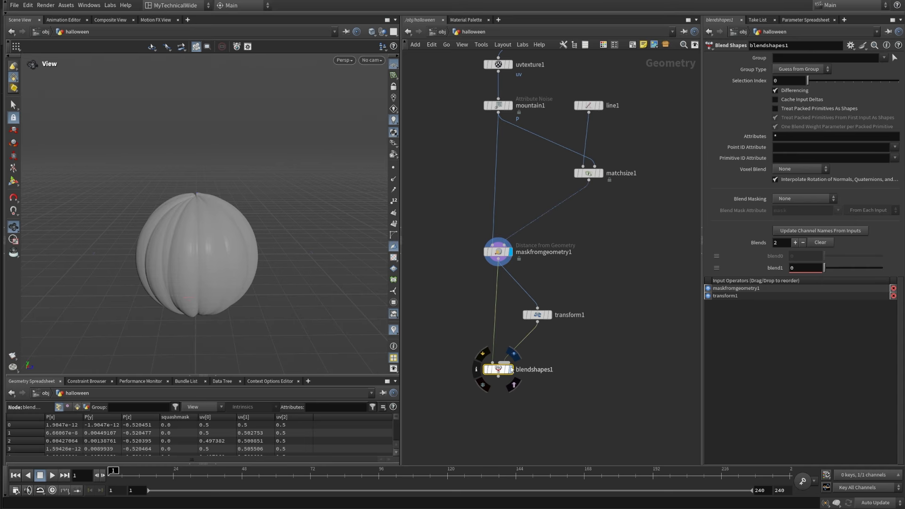
click(510, 369)
drag(457, 400, 557, 346)
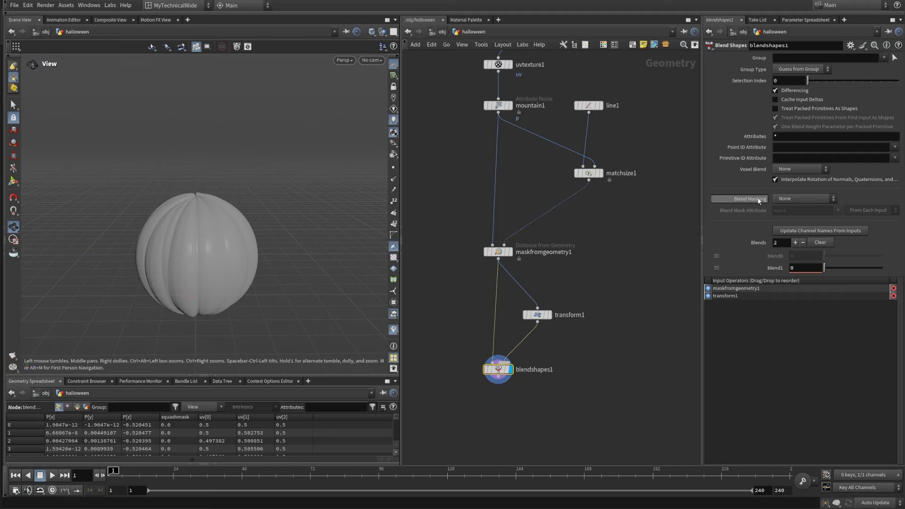
Step: Set Blend Masking of blendshapes1 to Set From Attribute, with squashmask as the only blend mask attribute
click(804, 198)
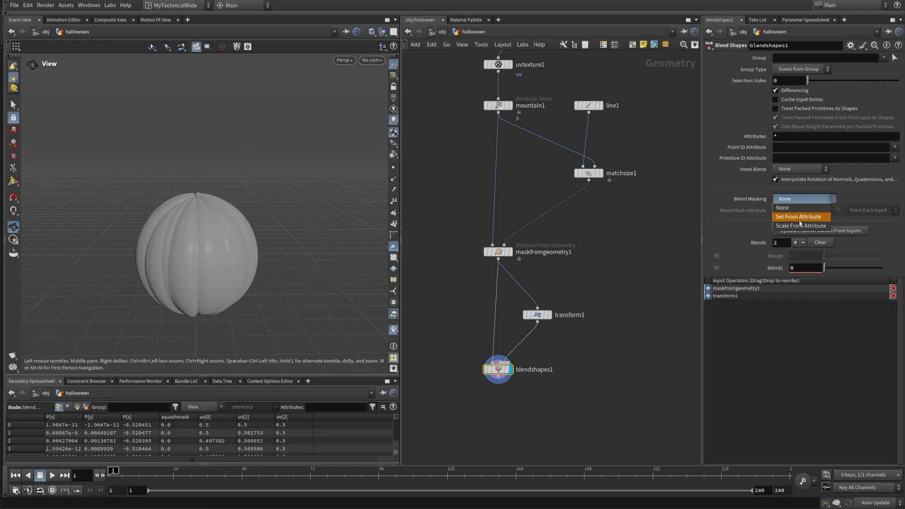
click(798, 218)
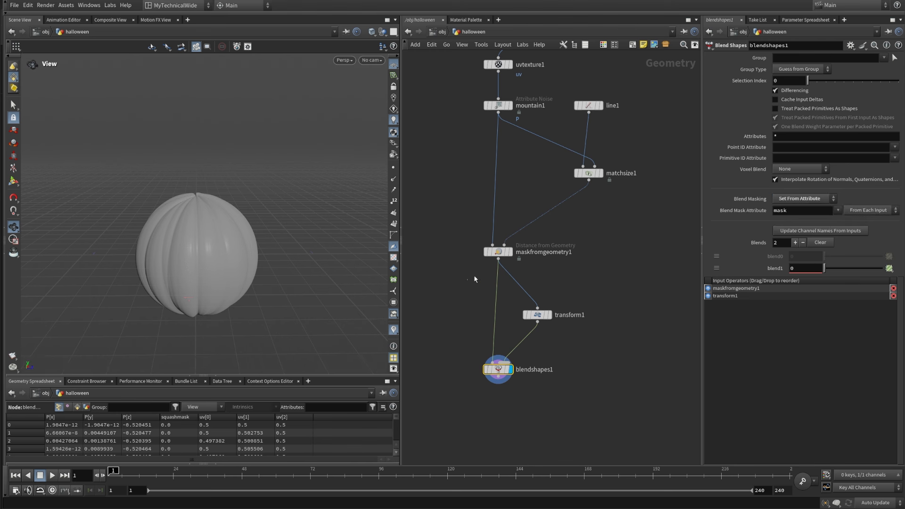
click(498, 251)
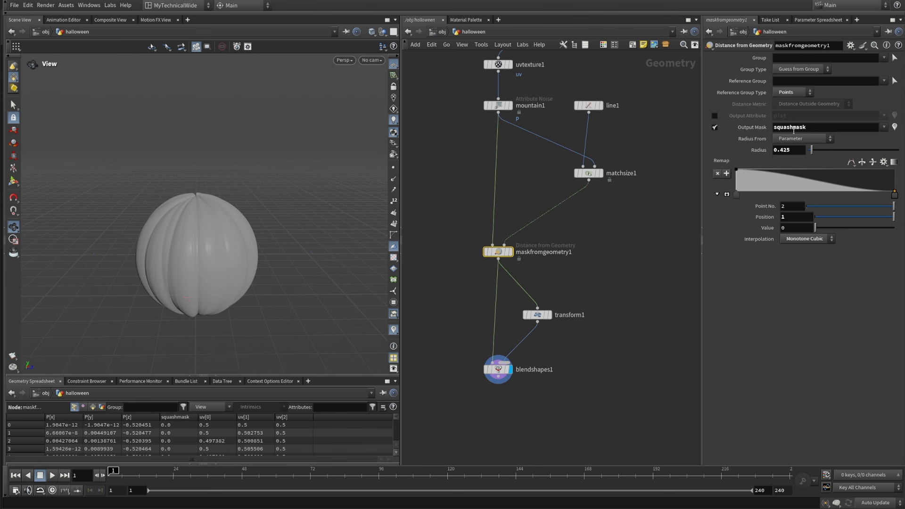
drag(559, 407, 507, 372)
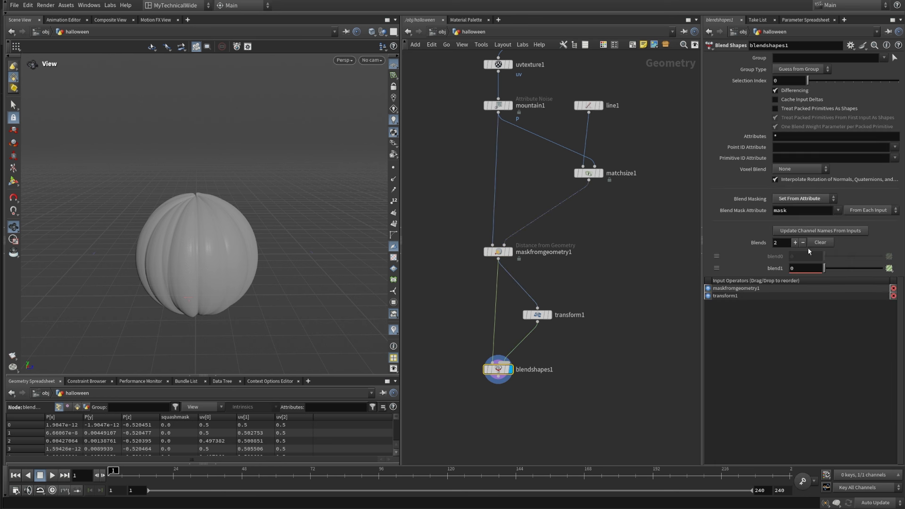
click(839, 209)
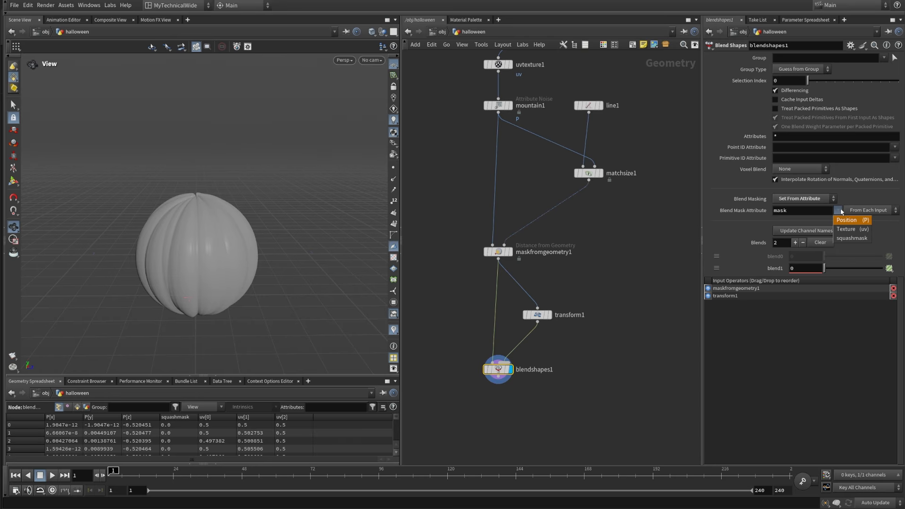
click(853, 238)
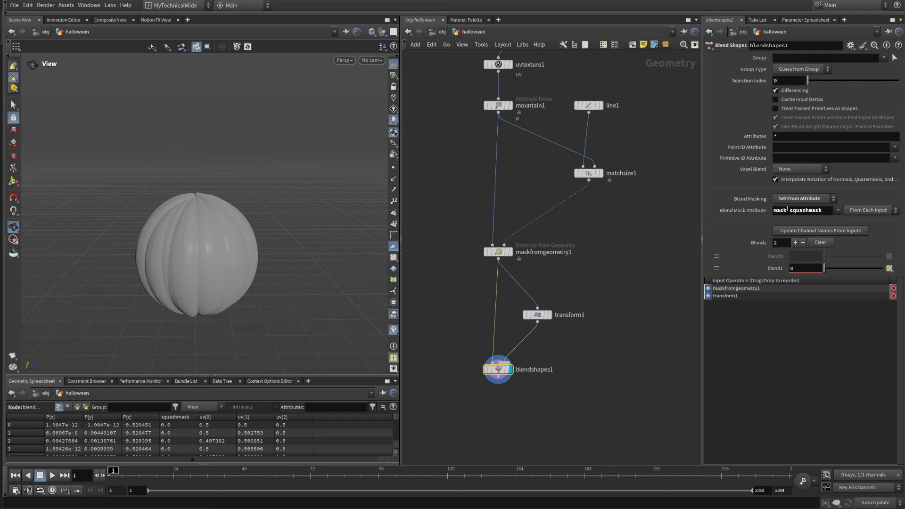
drag(789, 210, 719, 237)
key(BackSpace)
key(Return)
Step: Switch the viewport display to Smooth Shaded and inspect the blended pumpkin shape
drag(244, 317, 182, 208)
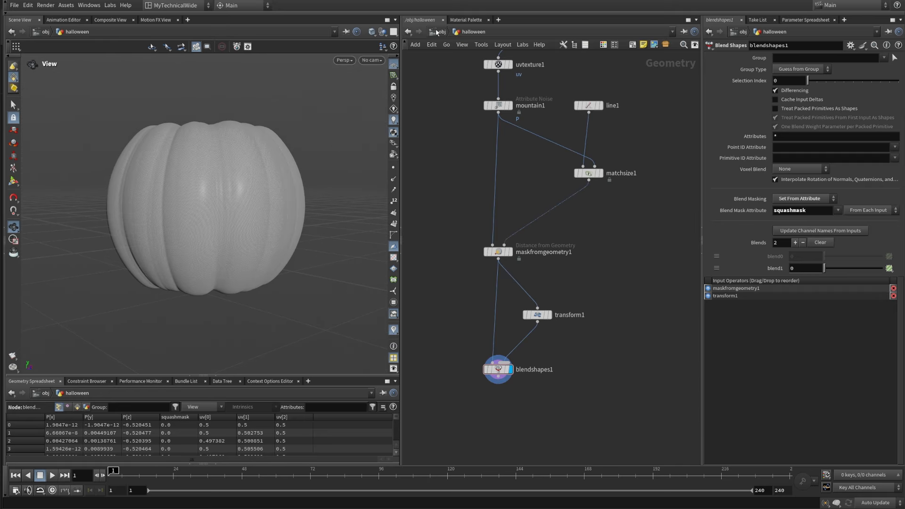
click(373, 33)
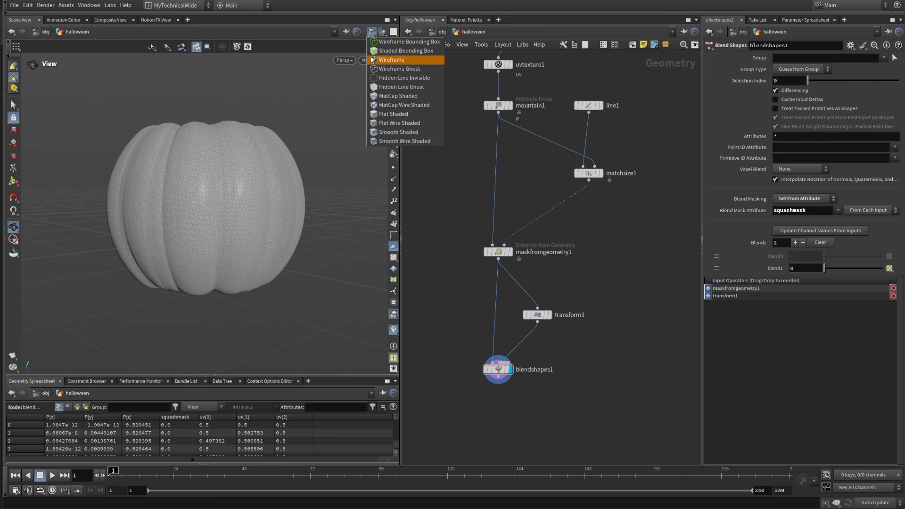
click(383, 133)
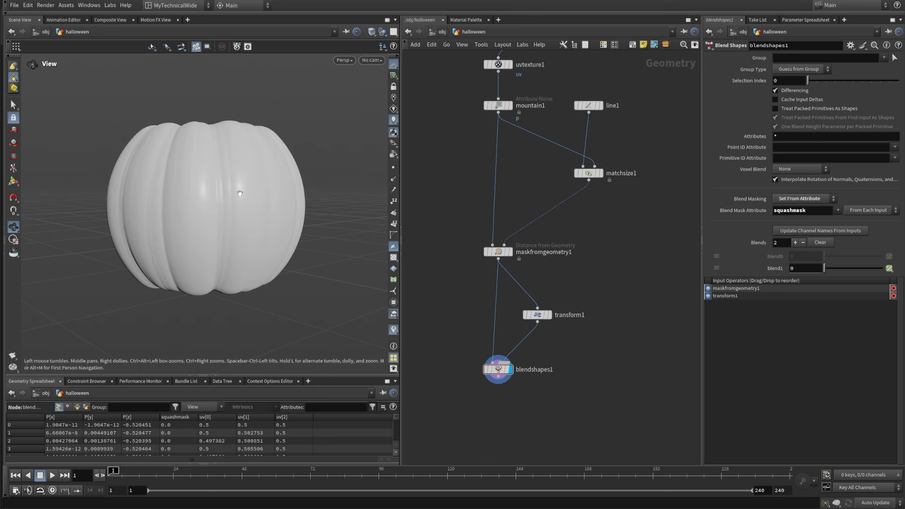
mouse_move(219, 204)
mouse_down()
mouse_move(218, 245)
mouse_move(236, 216)
mouse_move(262, 205)
mouse_move(323, 211)
mouse_up()
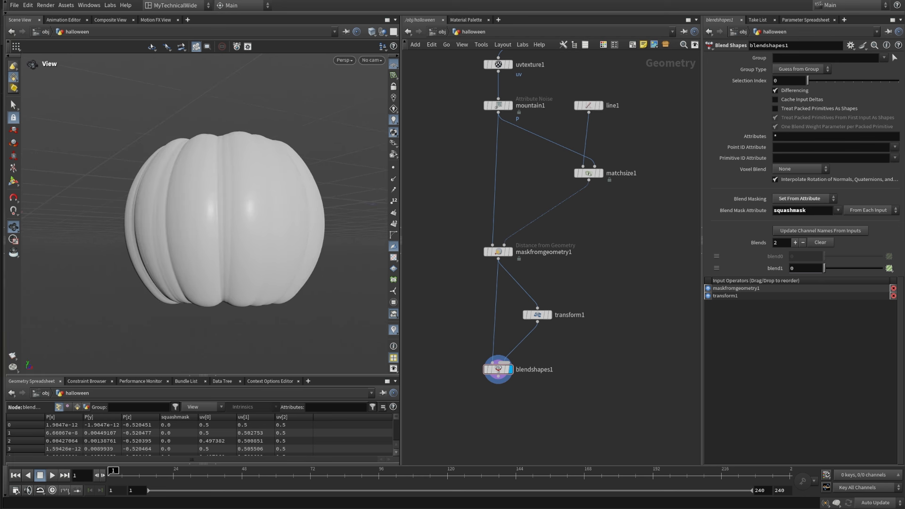
Step: Add a Mask by Ambient Occlusion node below blendshapes1, connect blendshapes1 to its first input, and display it
middle_drag(514, 431, 517, 325)
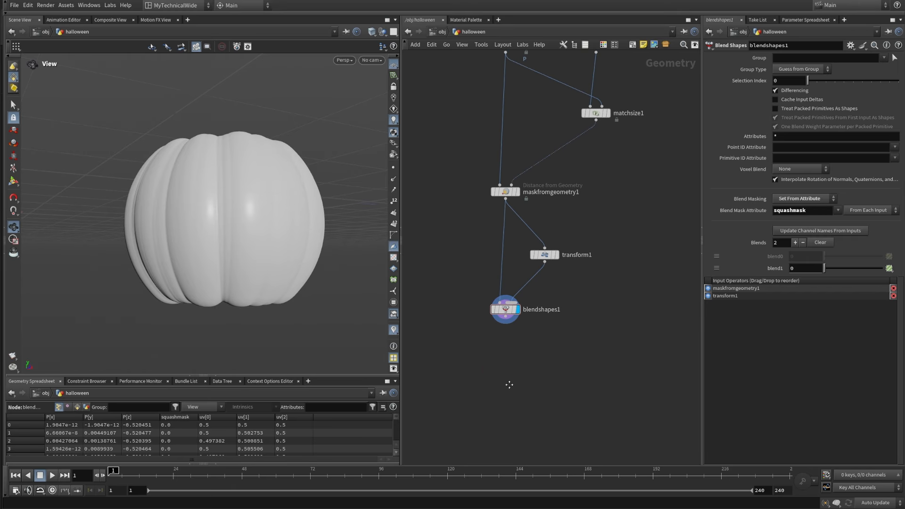
key(Tab)
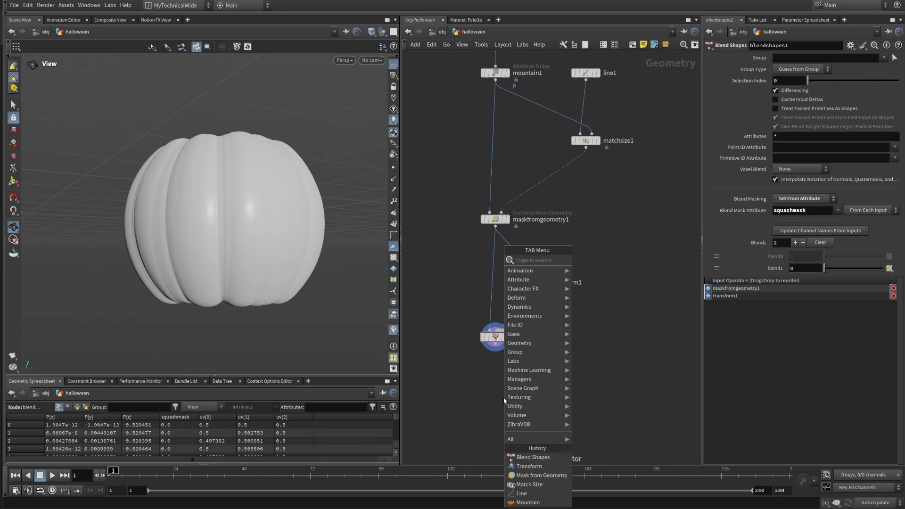
text(maskbyamb)
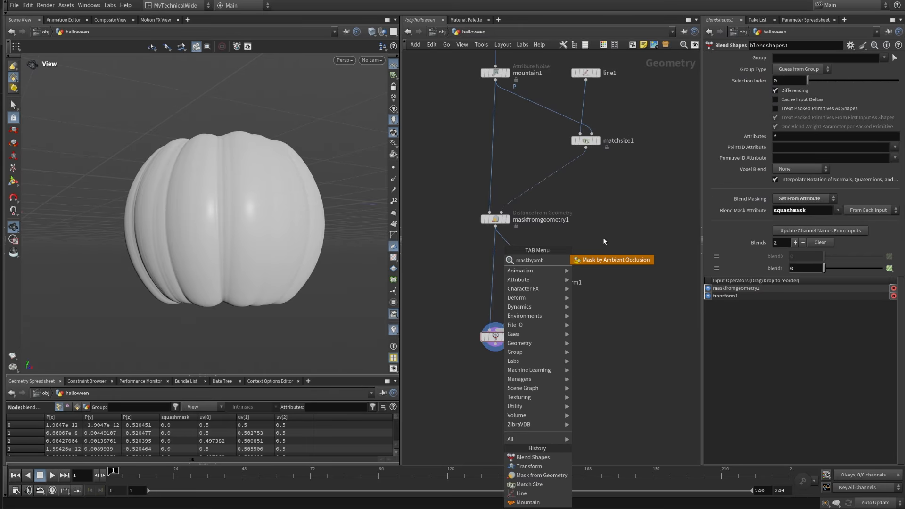
click(590, 260)
click(493, 400)
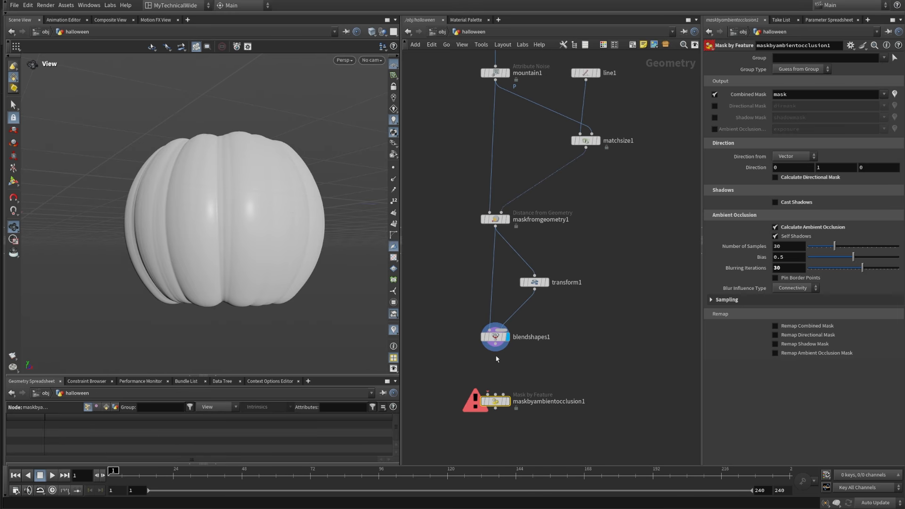
drag(495, 349, 487, 394)
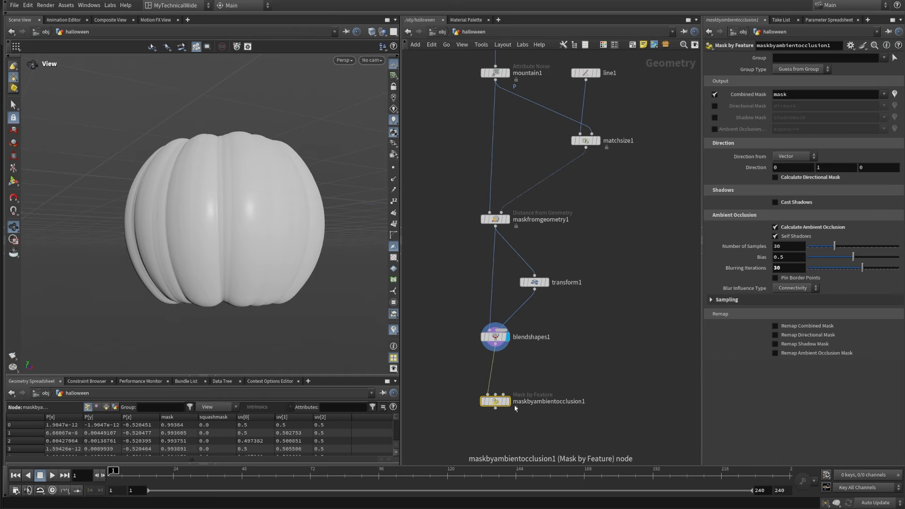
click(507, 401)
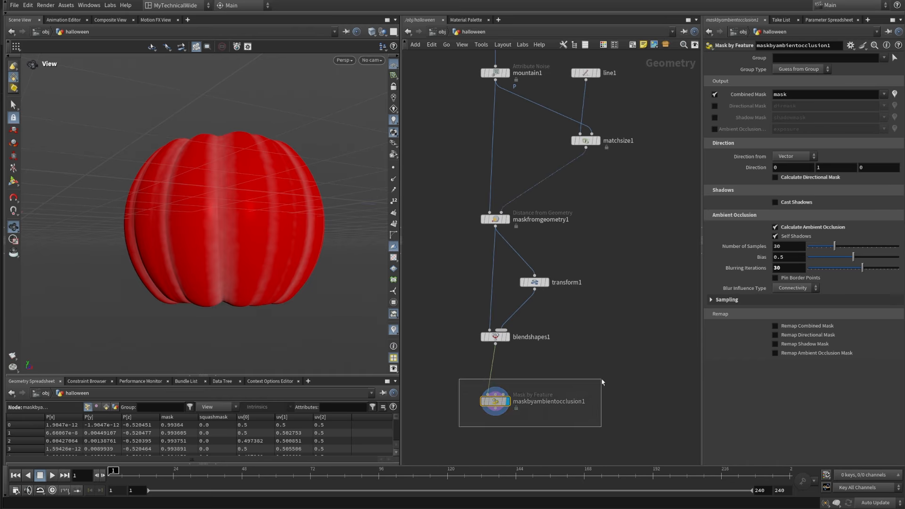
Step: Enable Remap Ambient Occlusion Mask on maskbyambientocclusion1 and reverse its ramp so the mask covers the grooves
mouse_move(305, 218)
mouse_down()
mouse_move(329, 222)
mouse_move(304, 182)
mouse_move(302, 208)
mouse_move(315, 219)
mouse_move(321, 127)
mouse_move(301, 228)
mouse_move(308, 231)
mouse_up()
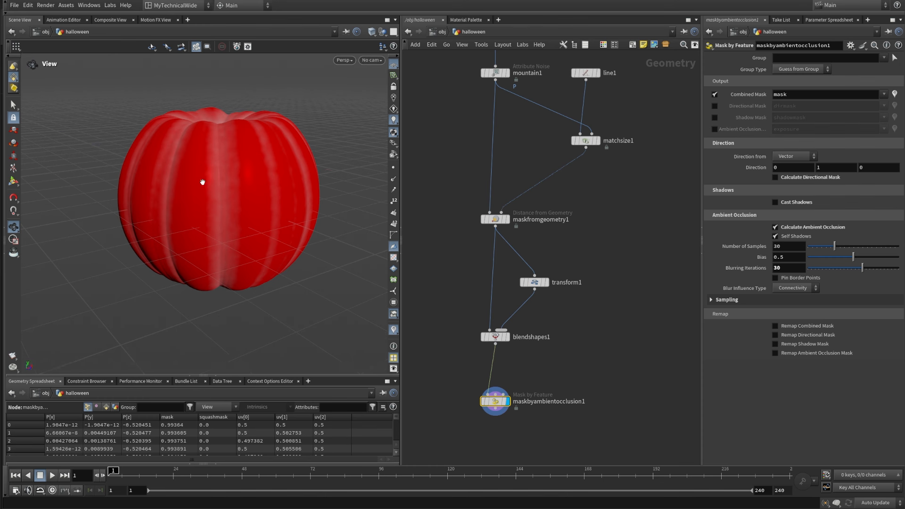
drag(202, 182, 209, 155)
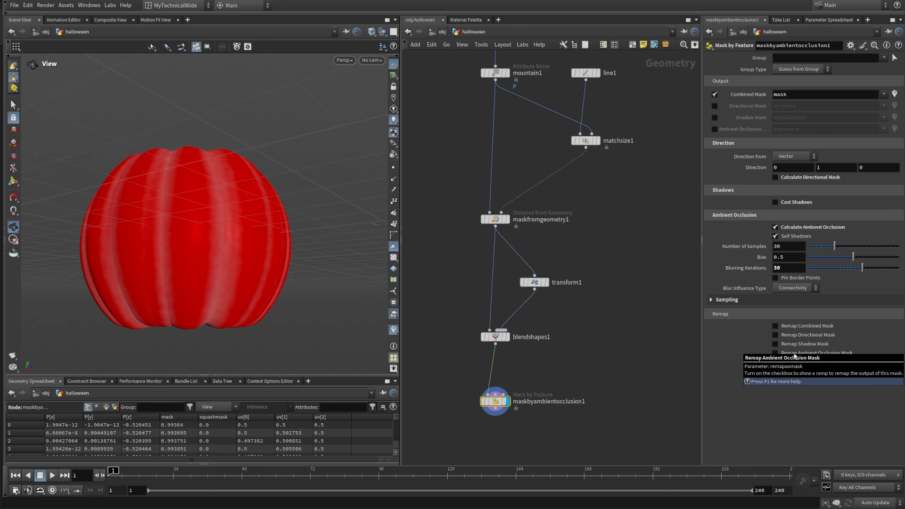
click(793, 354)
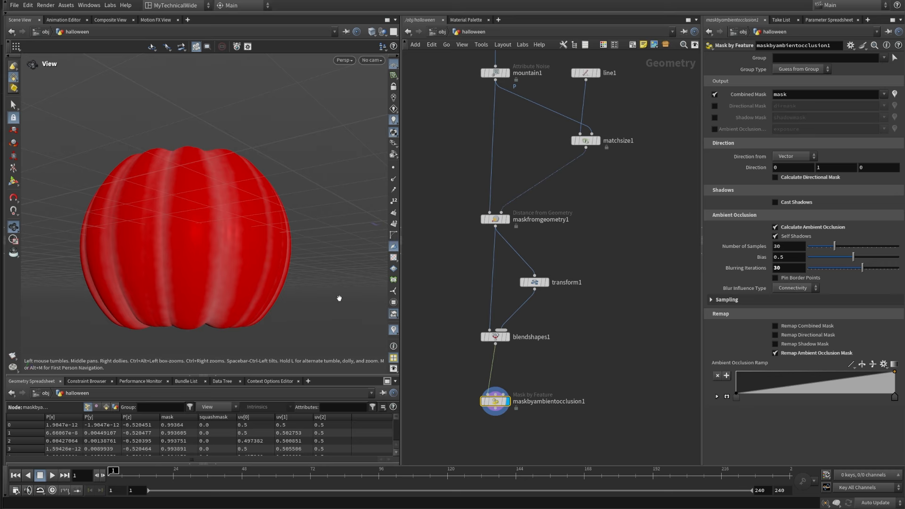
click(861, 365)
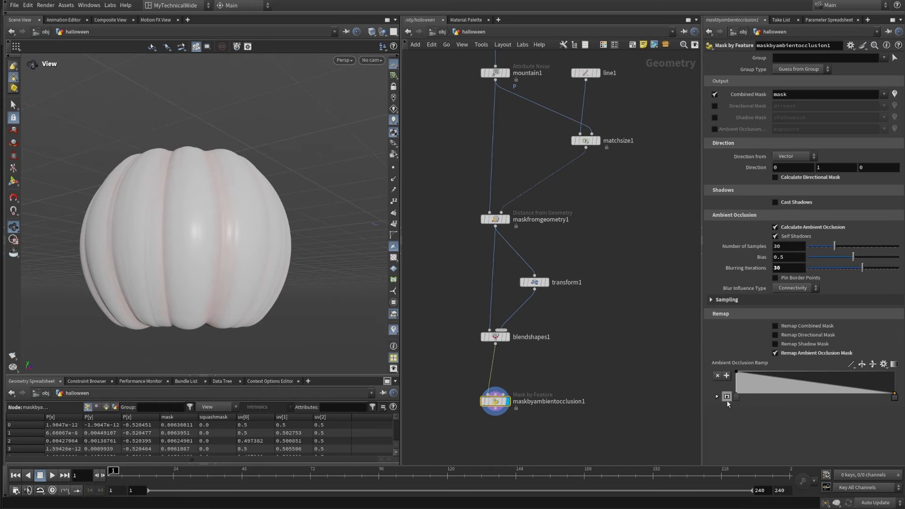
Step: Enlarge the ambient occlusion ramp, show its point controls, and set the position of ramp point 1 to 0.75
click(728, 398)
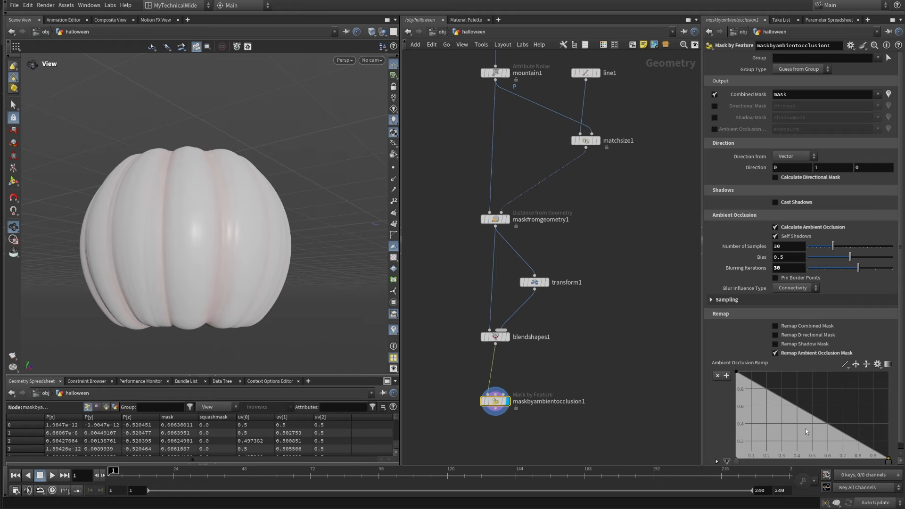
drag(899, 442, 899, 464)
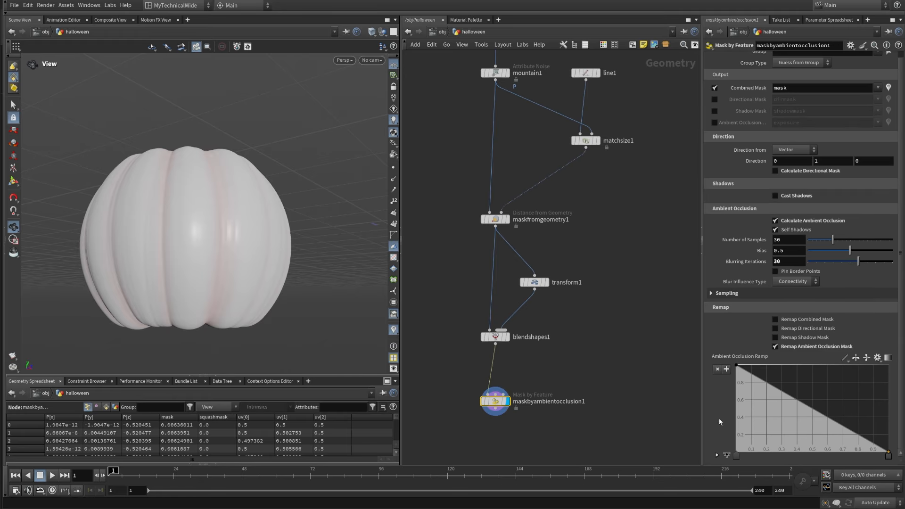
click(716, 455)
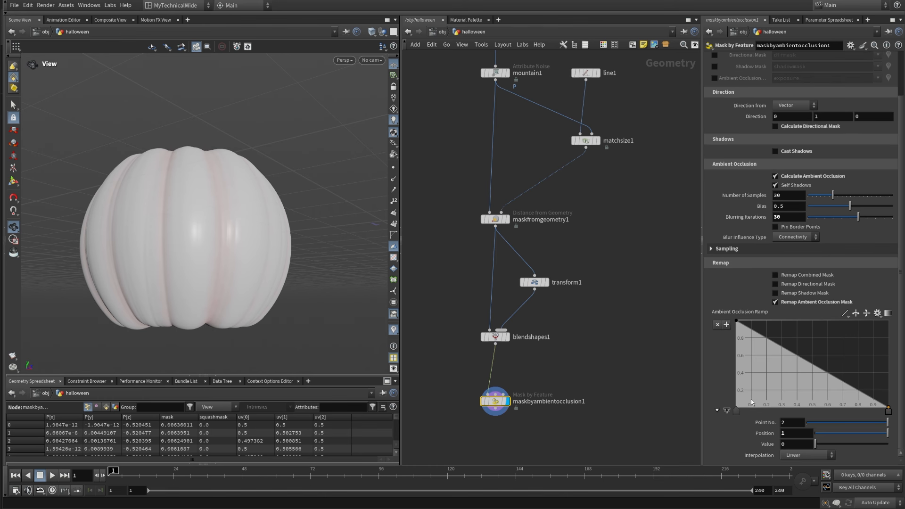
drag(737, 408, 783, 443)
text(75)
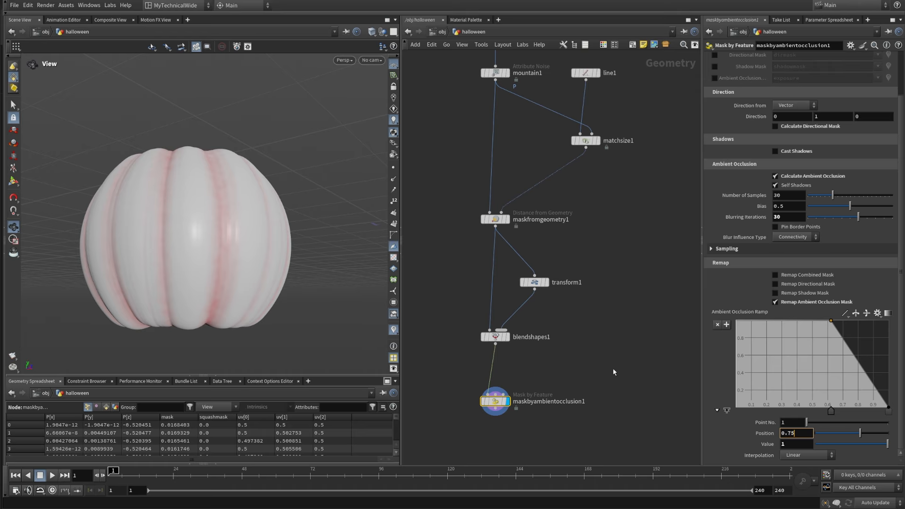
key(Return)
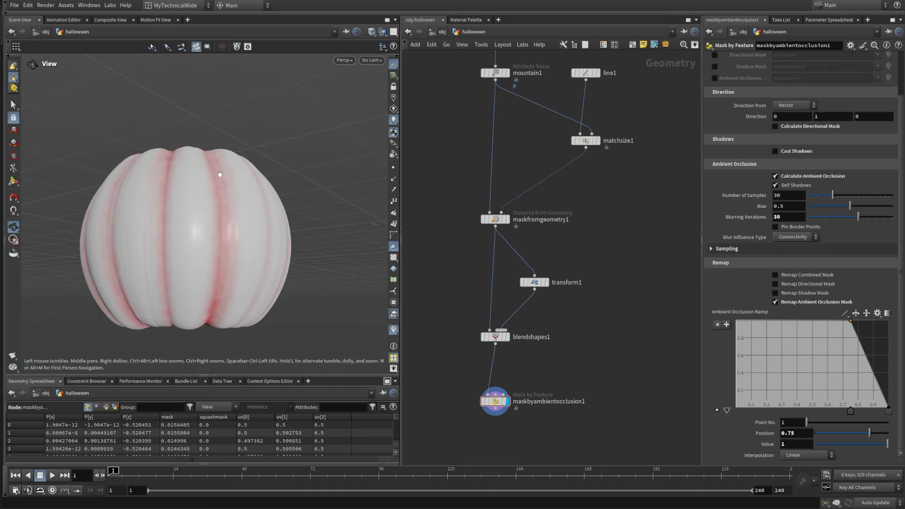
Step: Add a Peak node below maskbyambientocclusion1 and connect the mask node's output to it
drag(192, 200, 203, 216)
middle_drag(549, 454, 544, 322)
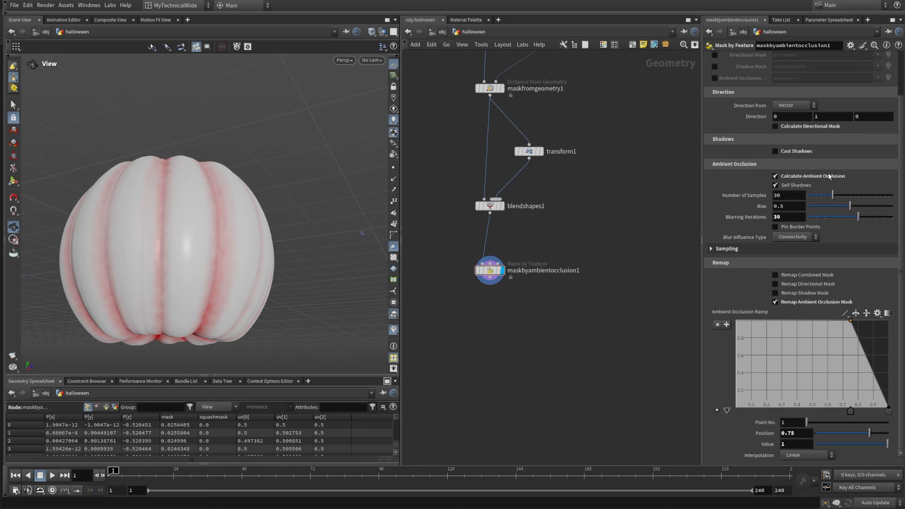
scroll(796, 231, up, 3)
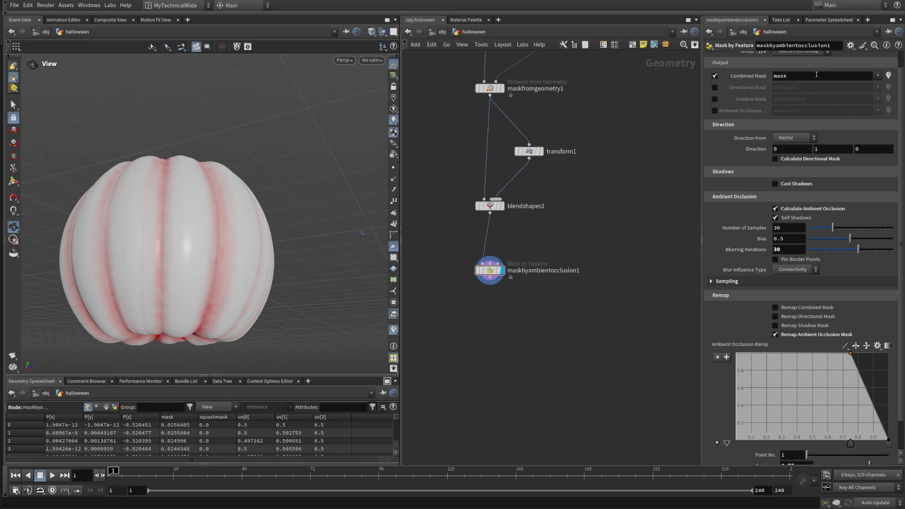
scroll(815, 74, up, 2)
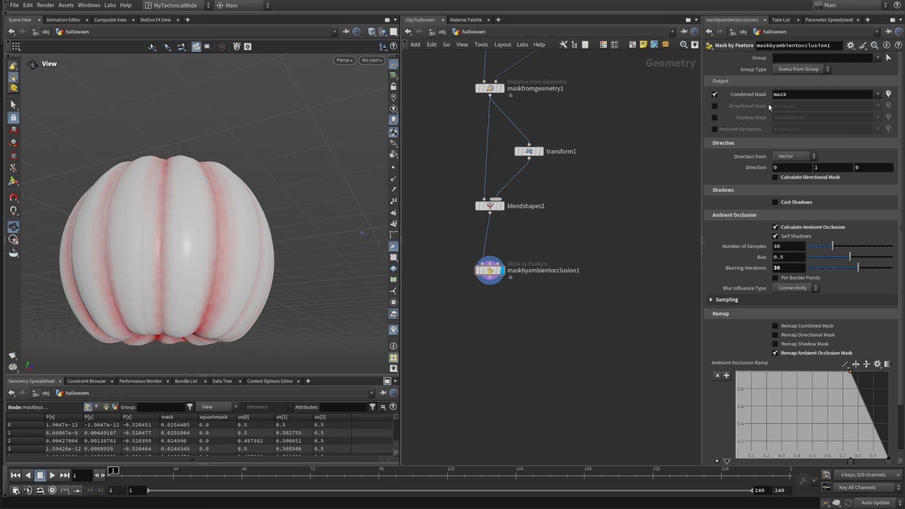
key(Tab)
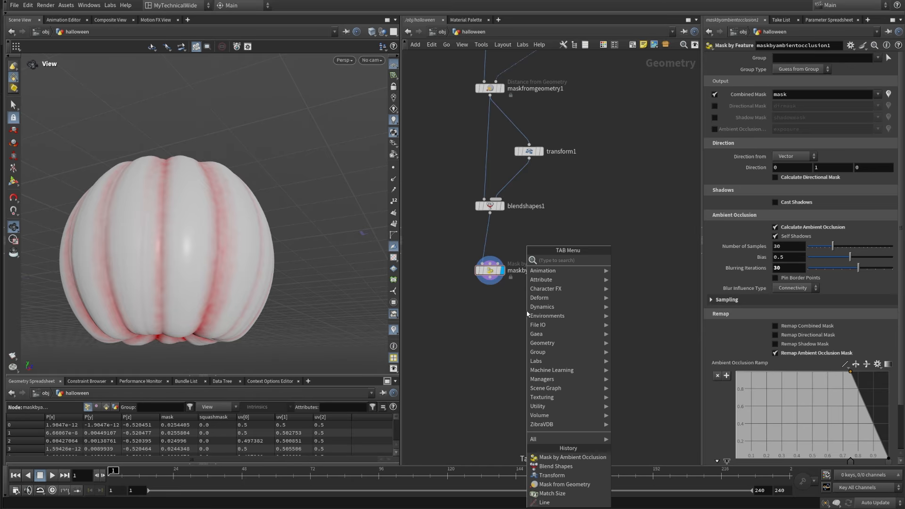
text(peak)
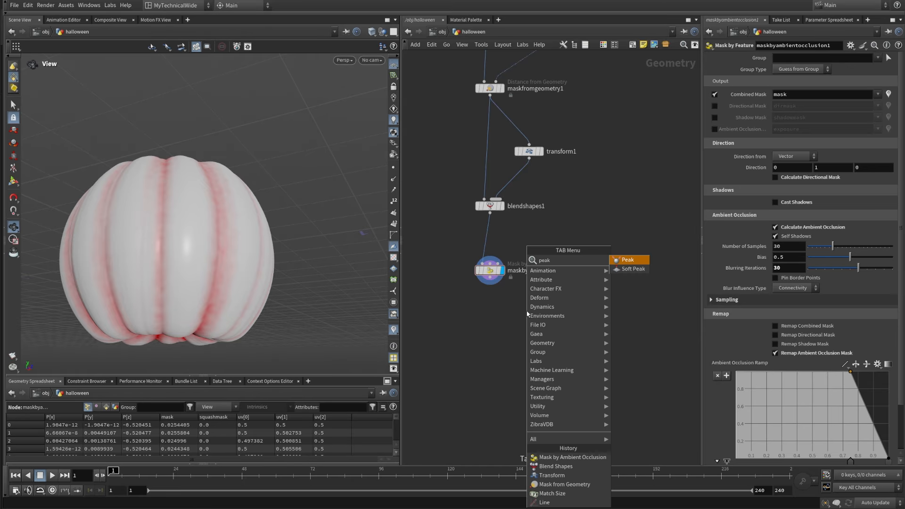
click(647, 260)
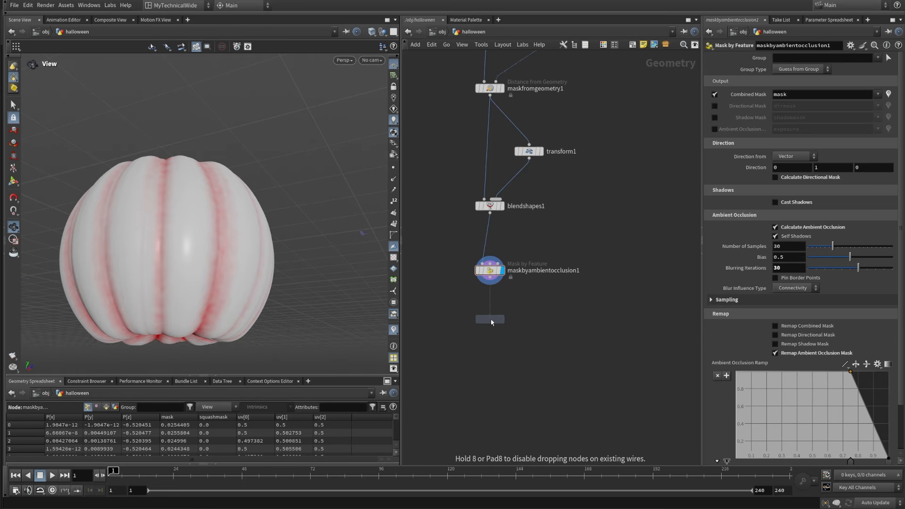
click(490, 319)
click(490, 283)
click(489, 311)
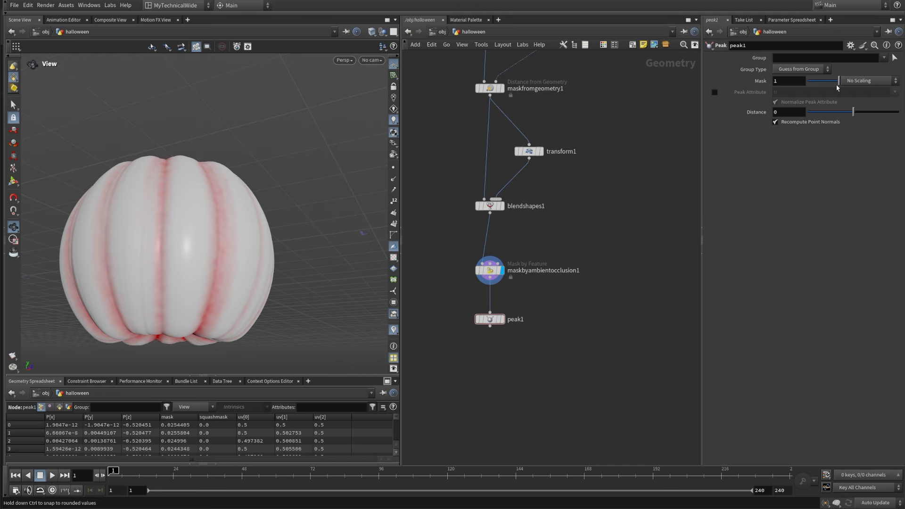
Step: Set the mask of peak1 to Scale by Attribute and display the node
click(858, 81)
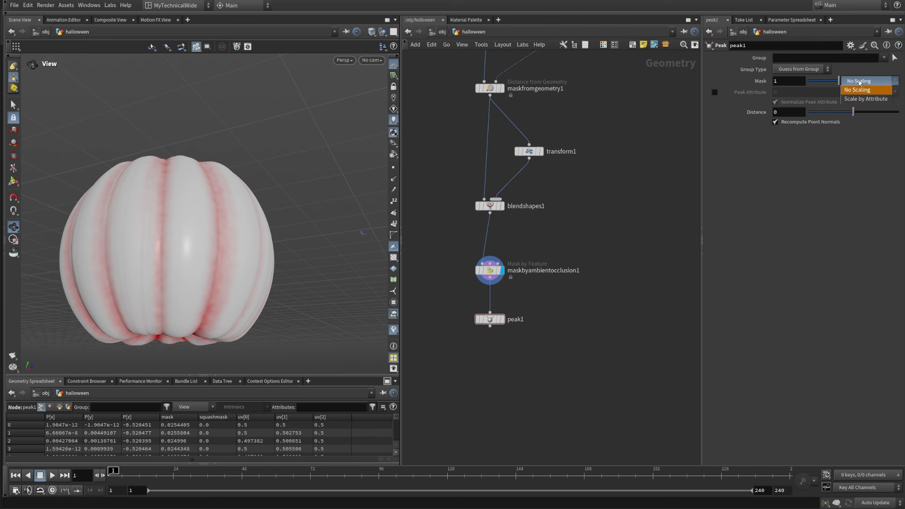
click(879, 99)
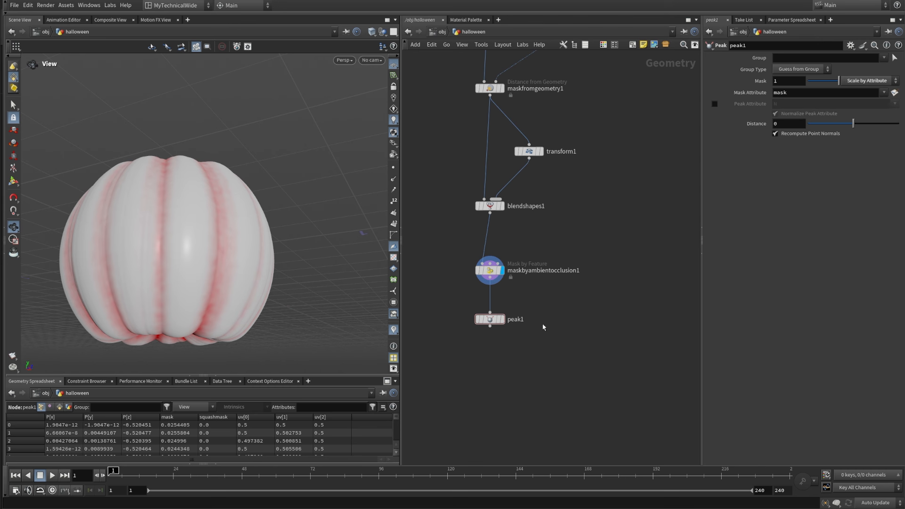
click(502, 320)
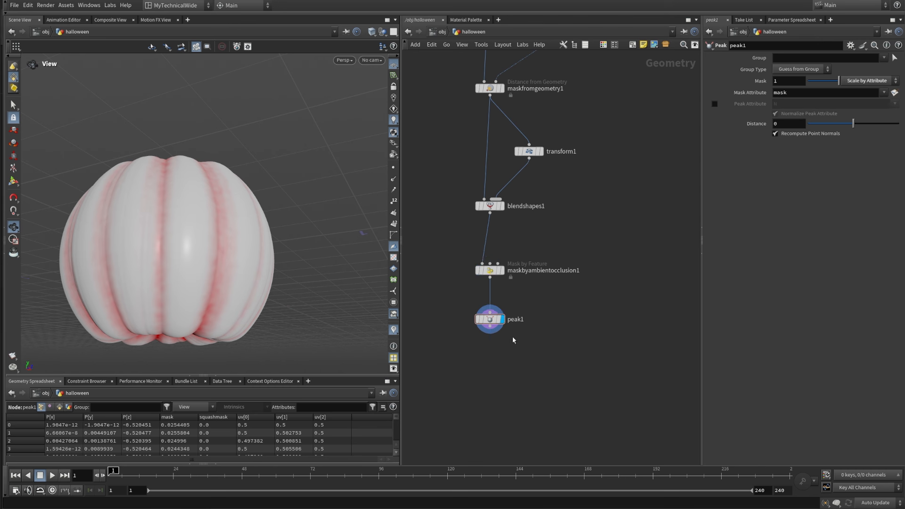
Step: Set the Distance of peak1 to -0.01 to push the masked grooves inward
drag(526, 328, 449, 313)
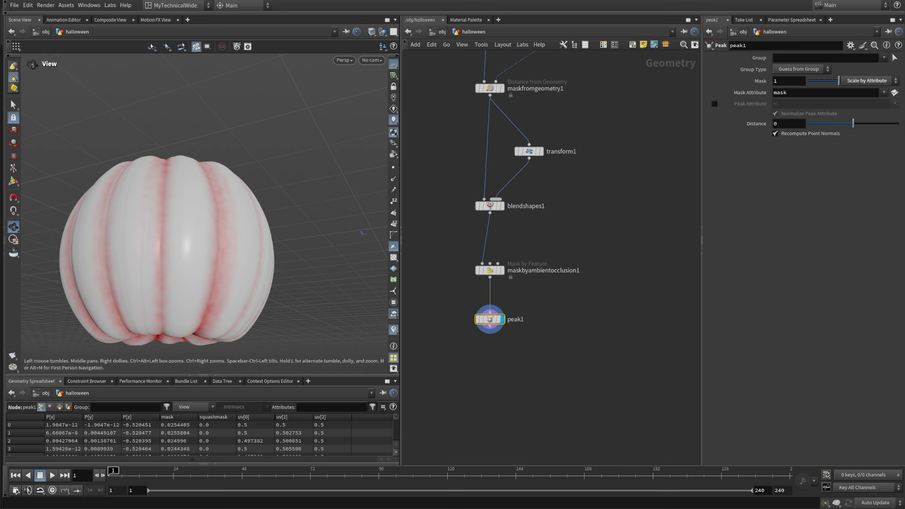
click(783, 123)
text(-0.01)
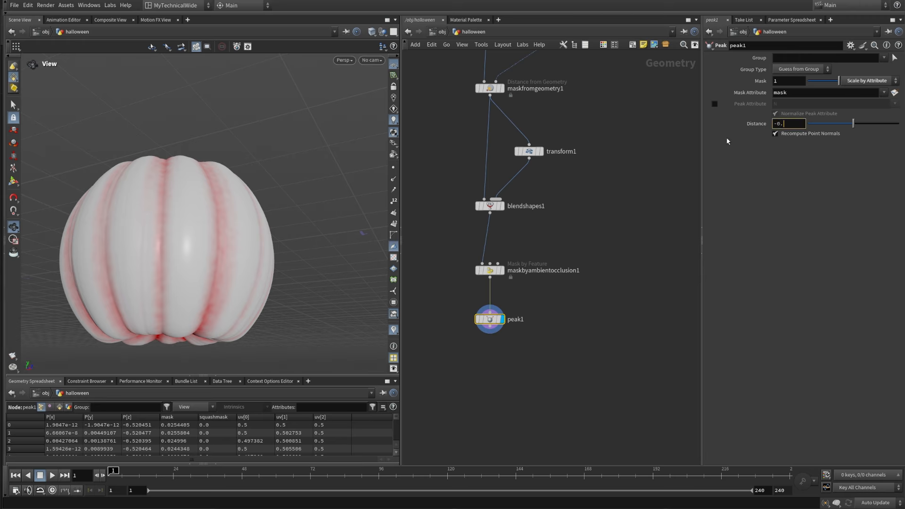
key(Return)
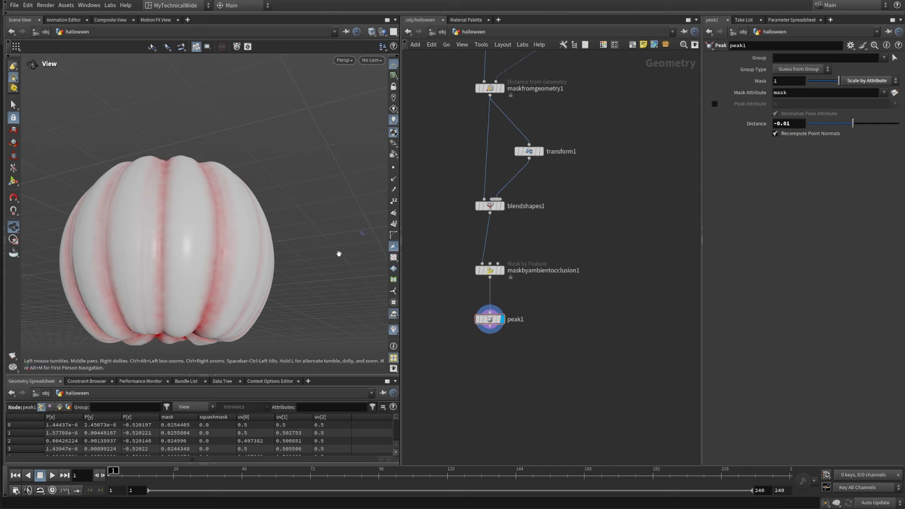
Step: Turn off the mask visualization and inspect the deepened grooves around the pumpkin's sides, top and underside
click(393, 330)
drag(245, 226, 269, 211)
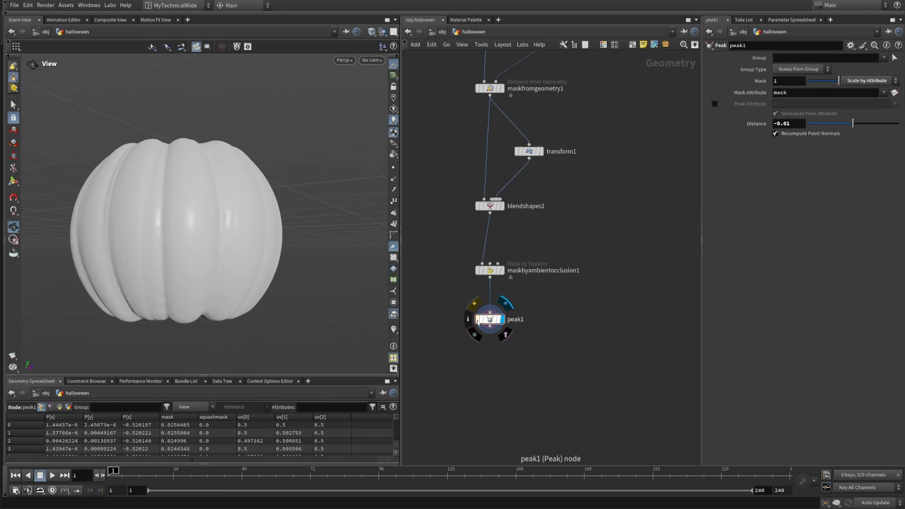
drag(155, 198, 206, 211)
right_drag(205, 211, 259, 121)
drag(242, 135, 229, 246)
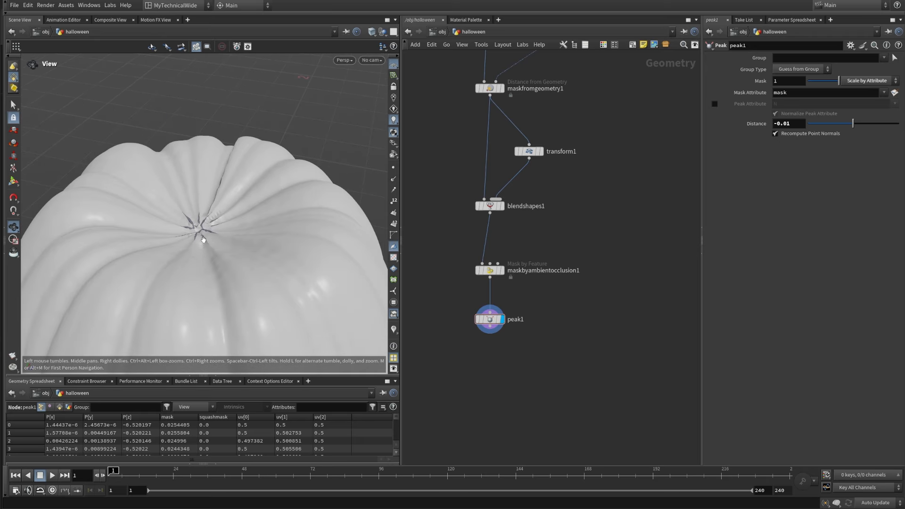
drag(189, 217, 204, 231)
right_drag(212, 195, 213, 253)
middle_drag(213, 254, 191, 167)
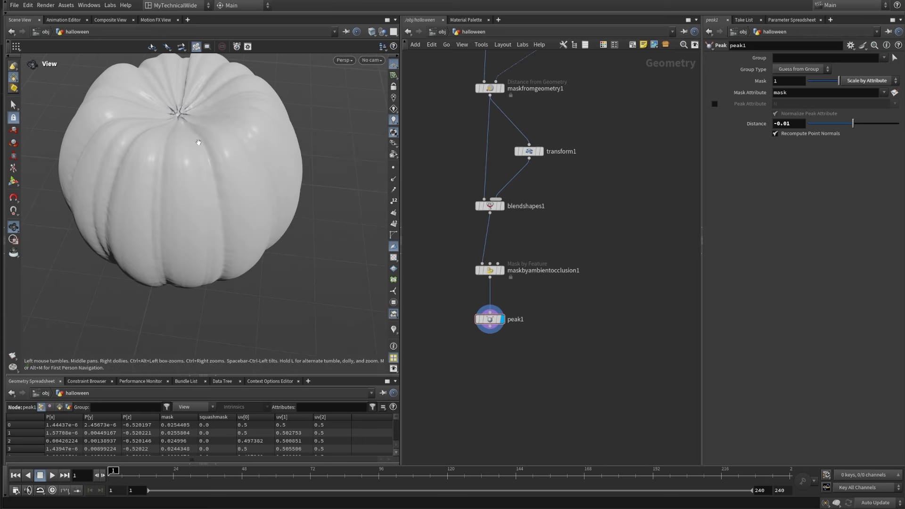
drag(169, 214, 192, 125)
middle_drag(189, 324, 193, 215)
drag(193, 214, 180, 177)
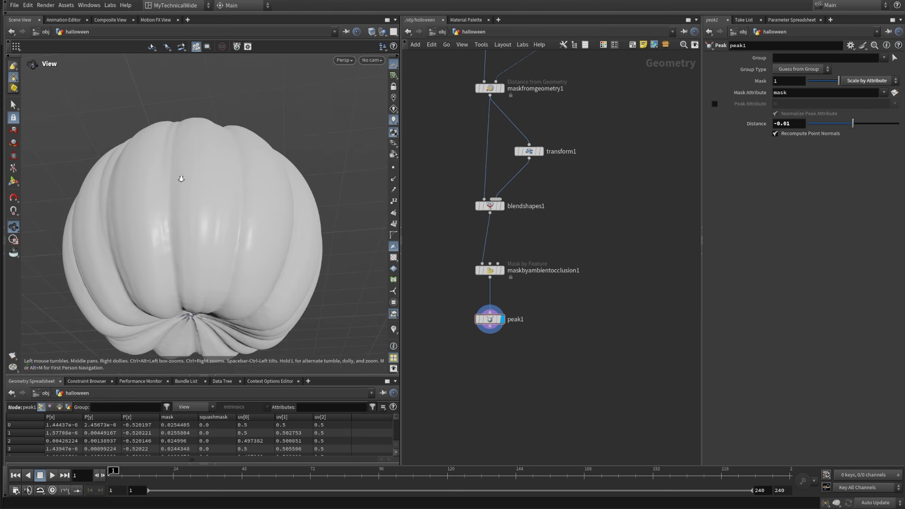
right_drag(179, 178, 246, 256)
drag(238, 217, 243, 295)
right_drag(241, 227, 245, 251)
drag(245, 251, 229, 261)
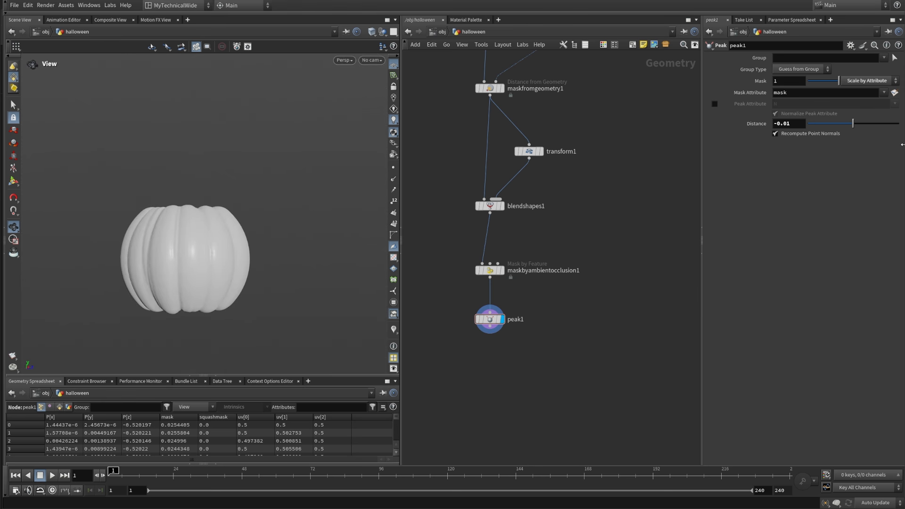
Step: Try a noise Offset of -5.5 on mountain1 and undo the change
scroll(616, 201, down, 4)
middle_drag(617, 201, 568, 337)
scroll(556, 205, up, 3)
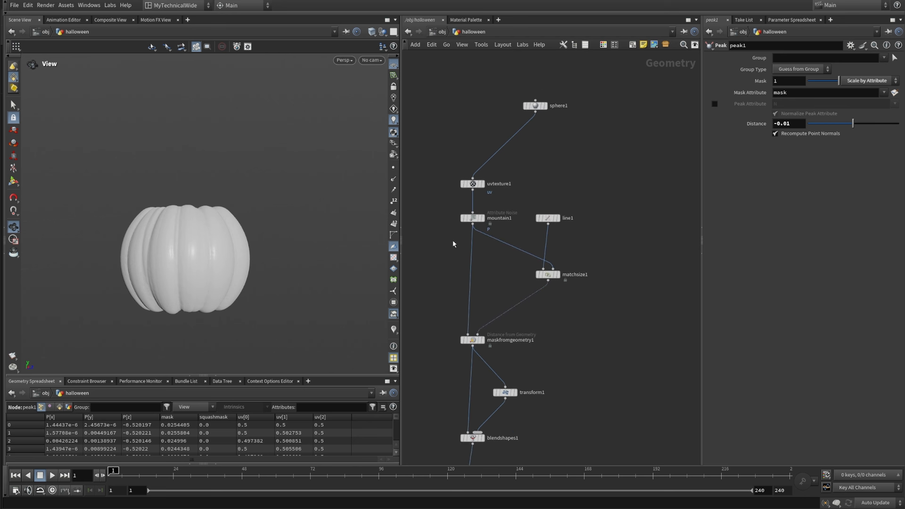
drag(434, 244, 523, 206)
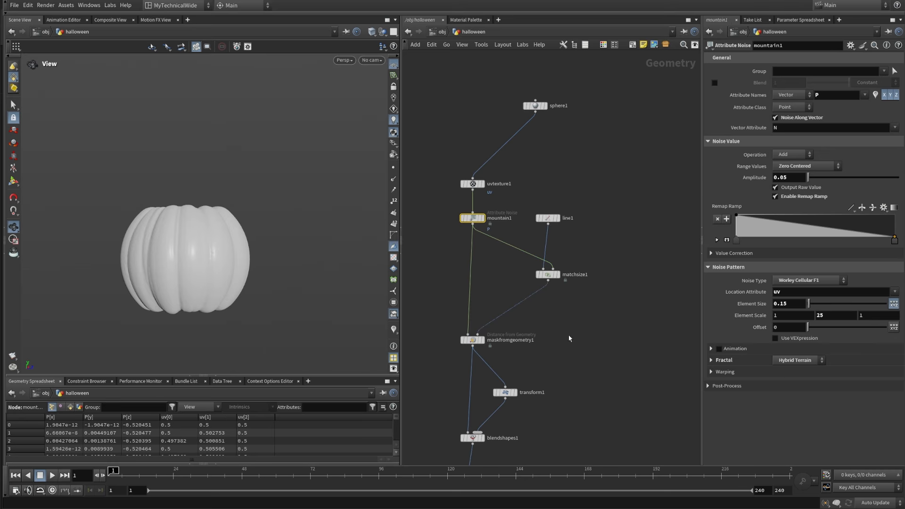
middle_drag(780, 326, 802, 329)
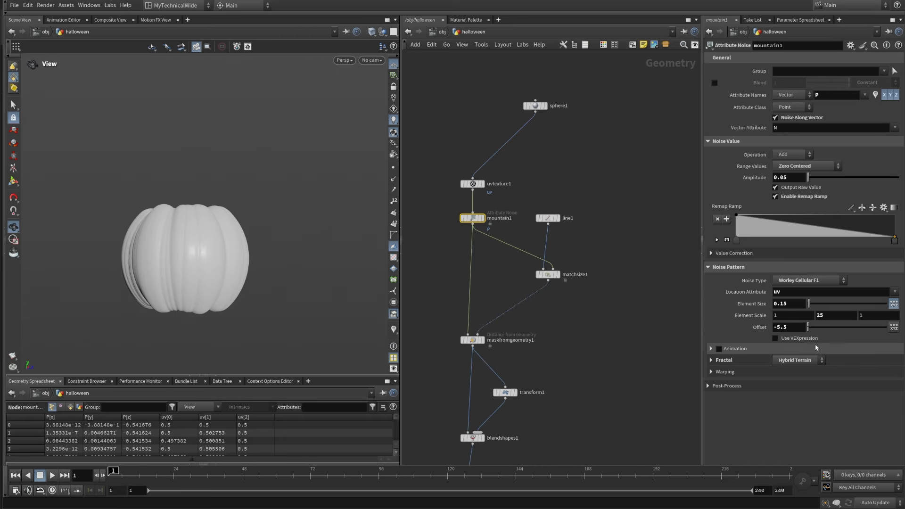
key(ctrl+z)
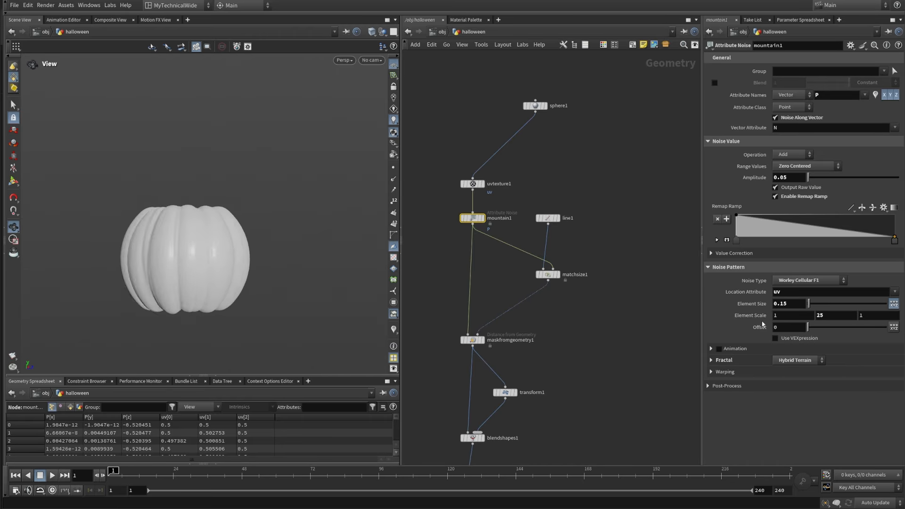
Step: Move sphere1 further away from the rest of the pumpkin network and display it
scroll(569, 303, down, 3)
drag(442, 128, 615, 400)
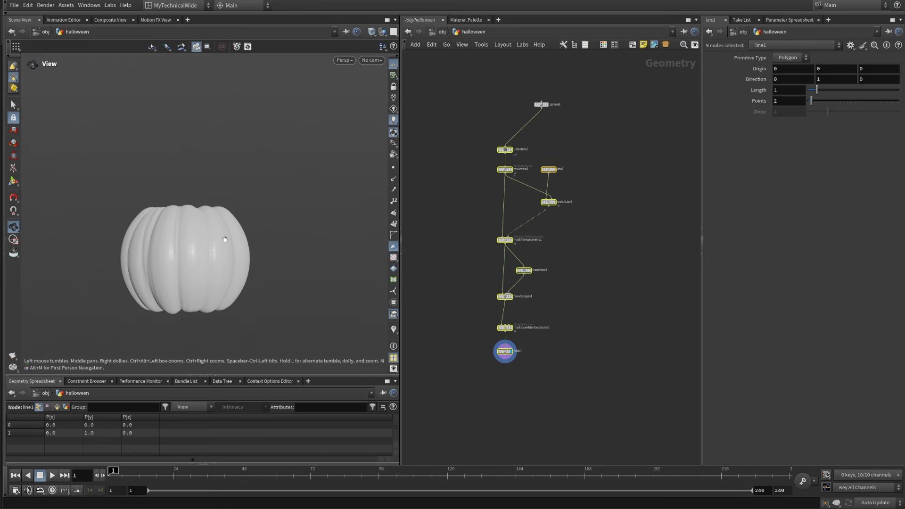
drag(225, 239, 217, 218)
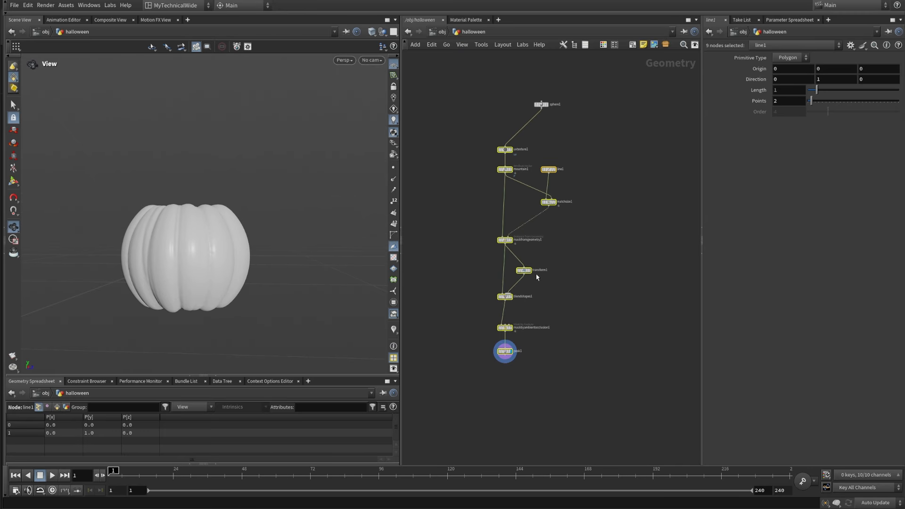
middle_drag(580, 153, 531, 214)
scroll(534, 186, up, 2)
click(491, 166)
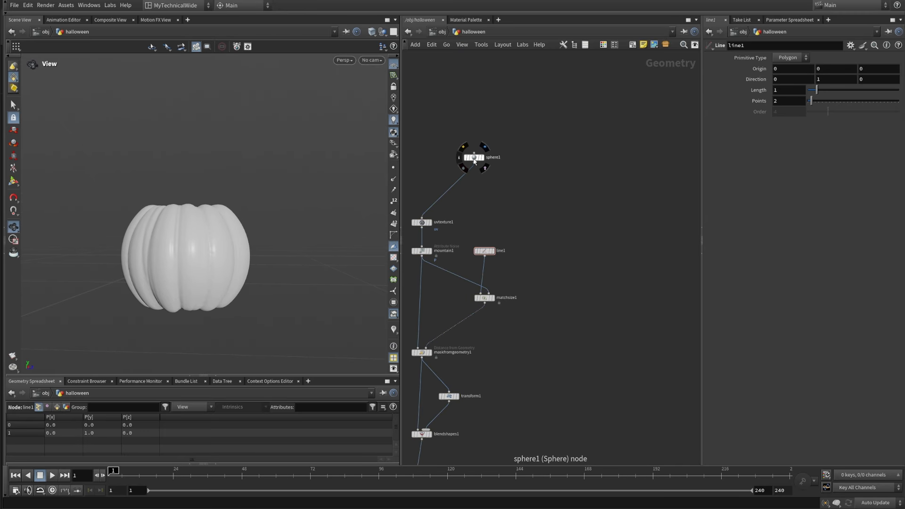
drag(474, 162, 540, 133)
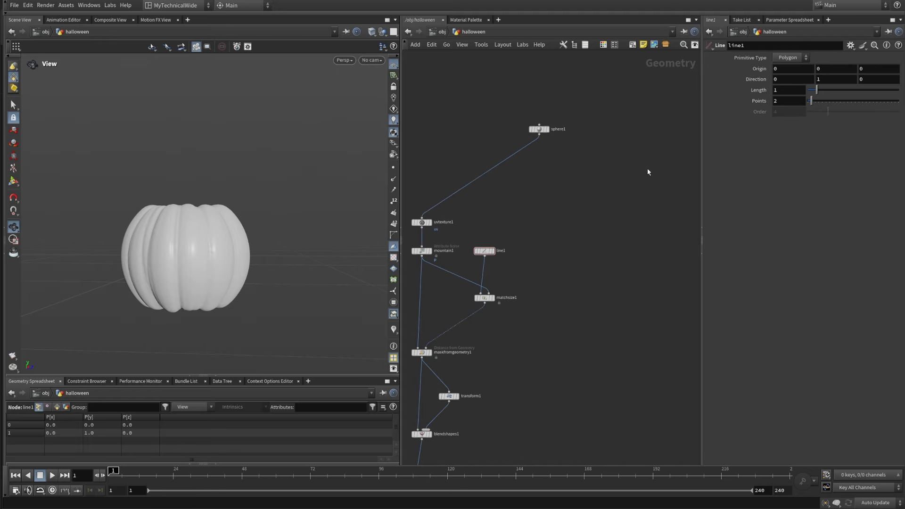
drag(617, 188, 531, 125)
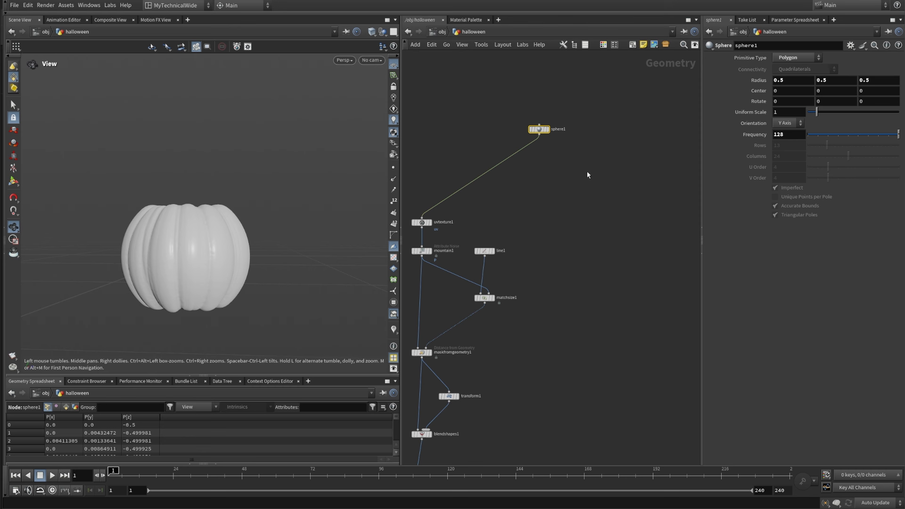
scroll(561, 124, up, 3)
click(552, 97)
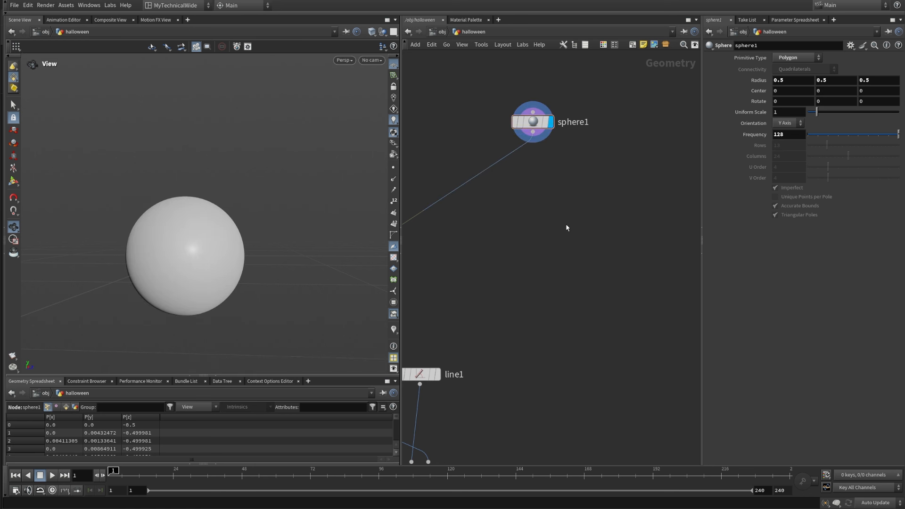
Step: Add a second polygon Sphere node beside sphere1 and display it
scroll(566, 224, down, 4)
scroll(585, 121, up, 2)
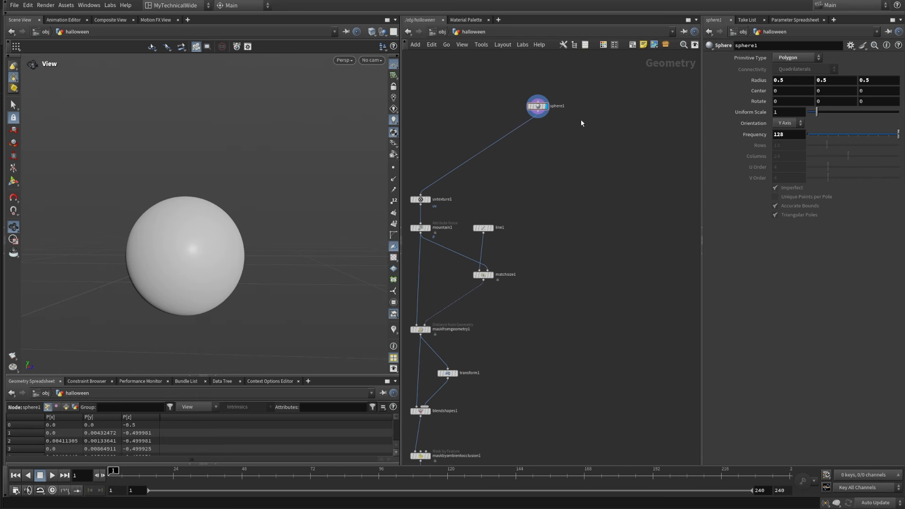
middle_drag(575, 203, 565, 264)
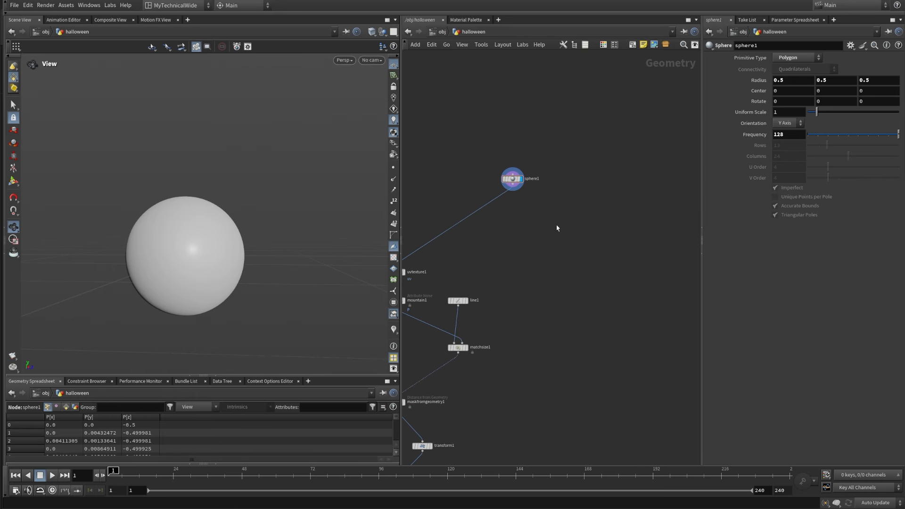
middle_drag(557, 225, 537, 231)
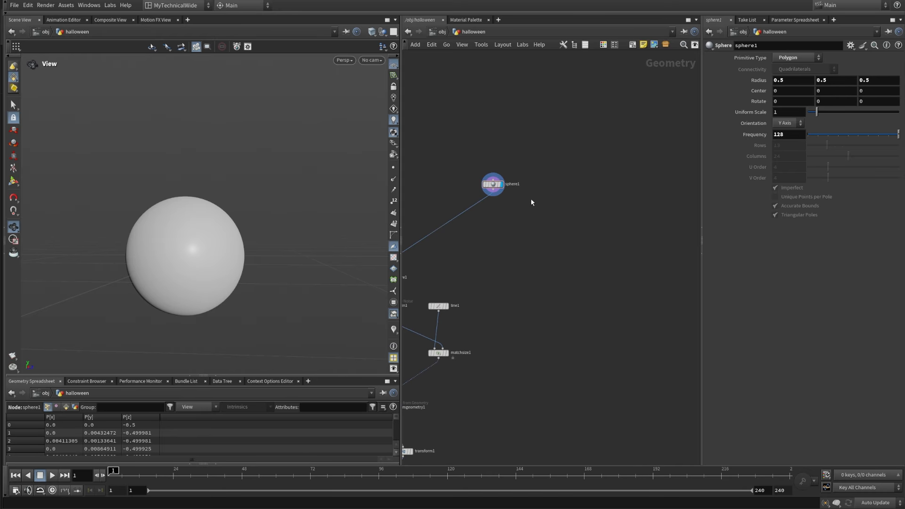
scroll(533, 204, up, 2)
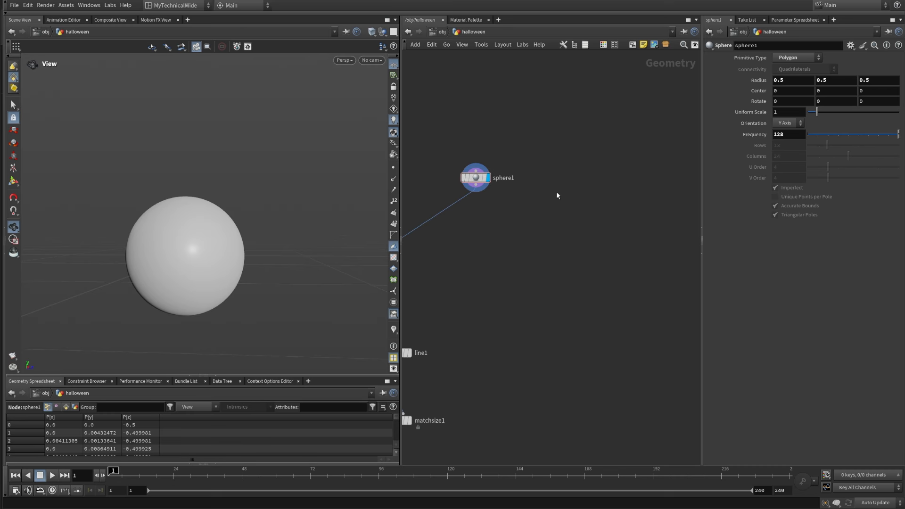
key(Tab)
text(s)
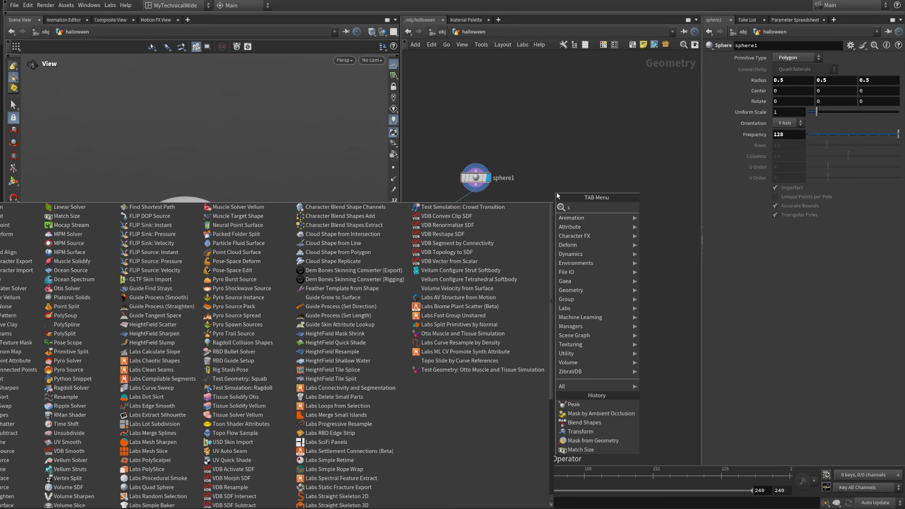
text(phere)
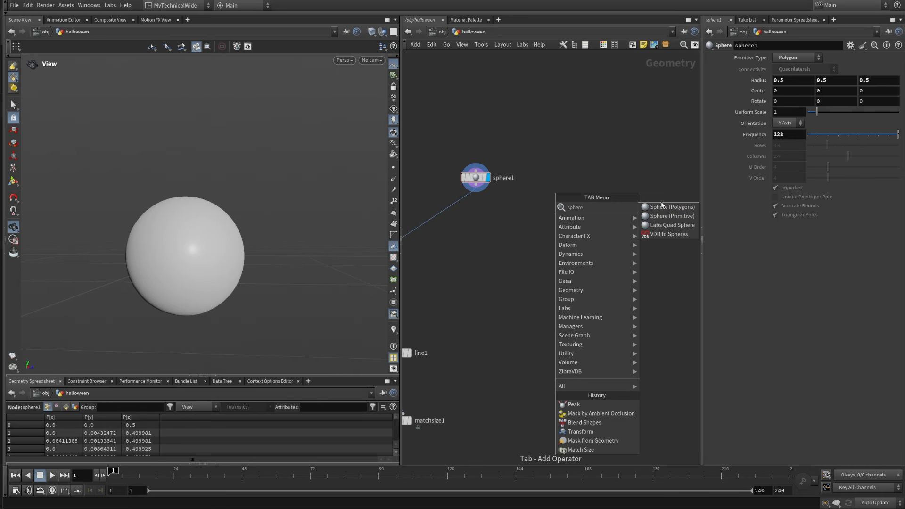
key(Return)
click(566, 179)
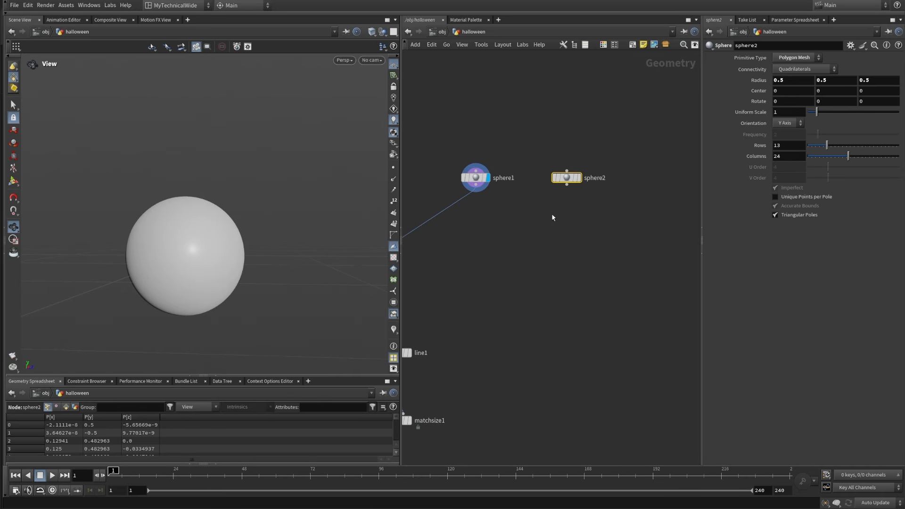
click(579, 177)
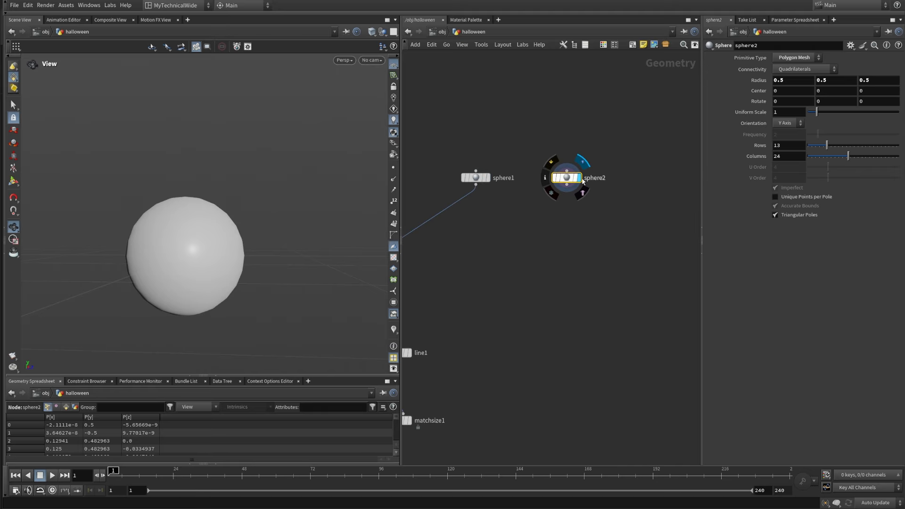
Step: Switch the viewport shading to Smooth Wire Shaded and inspect sphere2's polygon layout around its poles and sides
click(372, 32)
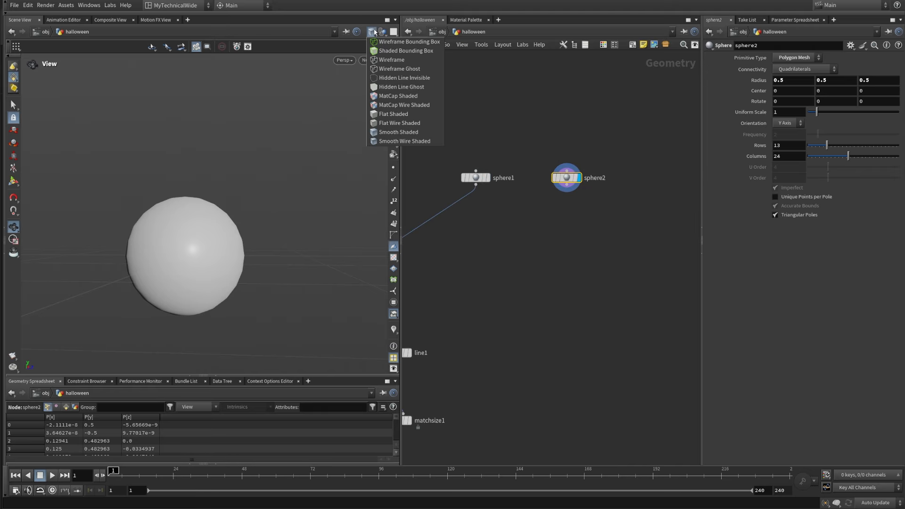
click(376, 142)
drag(193, 246, 188, 274)
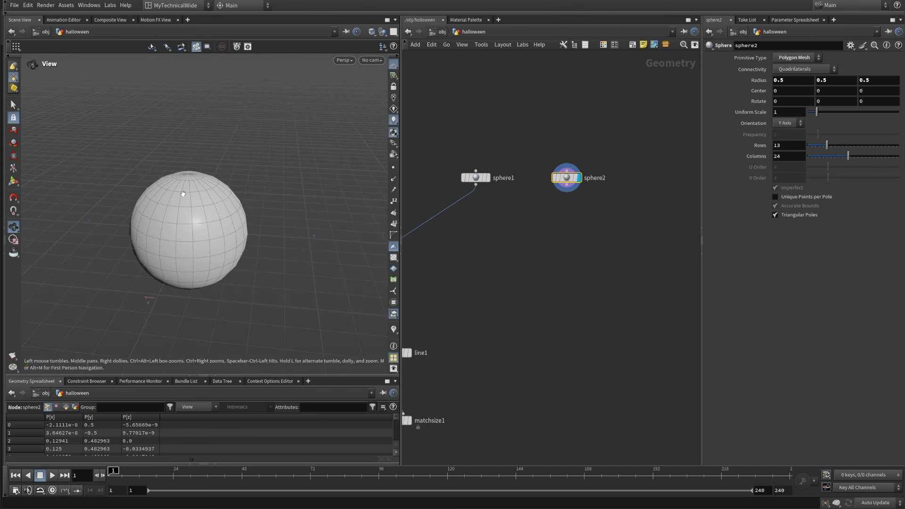
drag(179, 202, 200, 238)
middle_drag(198, 239, 225, 258)
right_drag(196, 247, 228, 217)
drag(228, 216, 207, 205)
middle_drag(207, 204, 211, 179)
drag(212, 179, 231, 182)
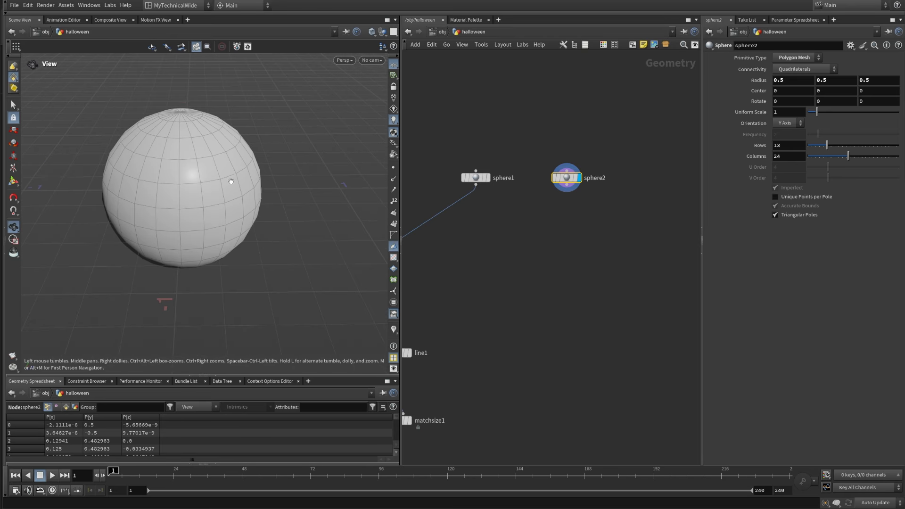
middle_drag(230, 181, 241, 212)
drag(240, 212, 231, 215)
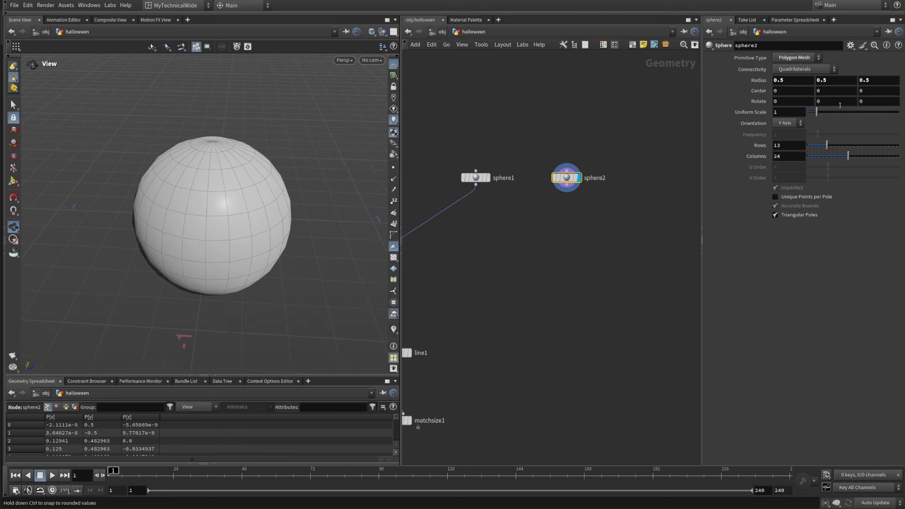
Step: Set sphere2's Connectivity to Columns so only its pole-to-pole curves remain, and inspect the resulting curve cage
click(802, 71)
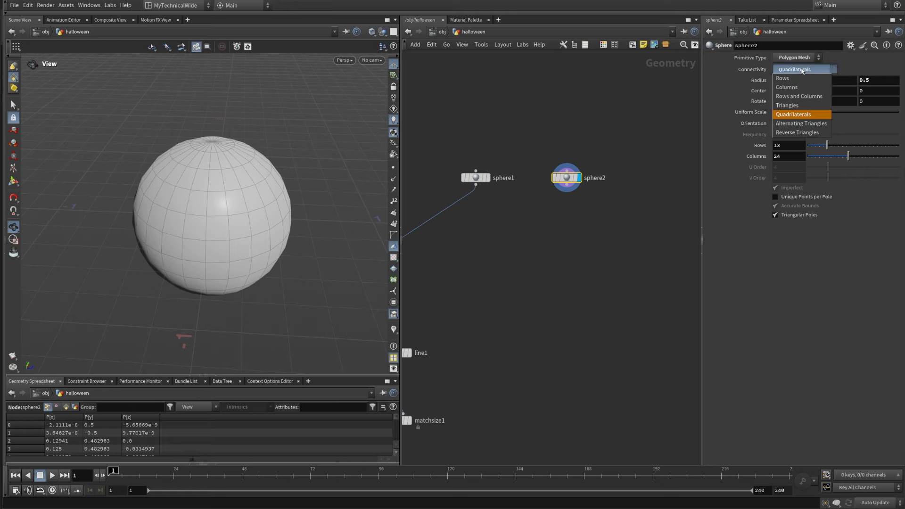
click(794, 88)
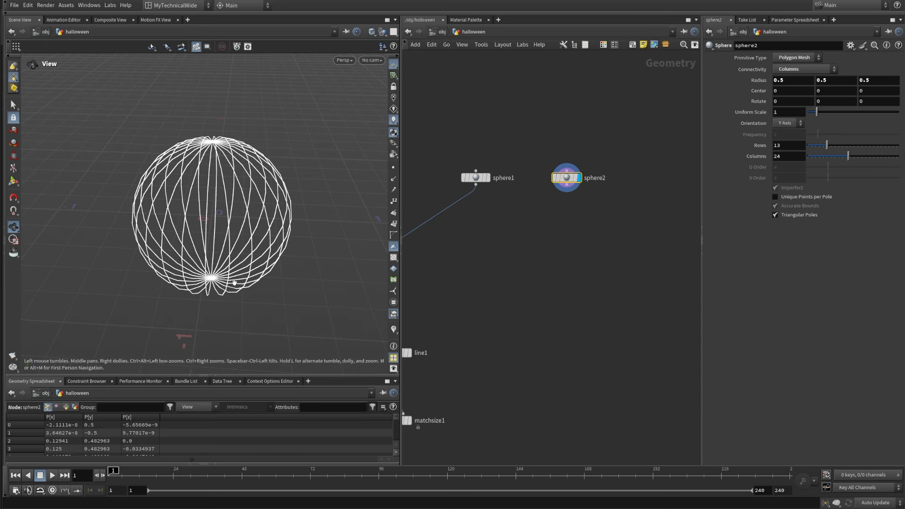
drag(233, 282, 228, 250)
scroll(231, 240, up, 3)
middle_drag(237, 212, 238, 227)
drag(237, 227, 215, 207)
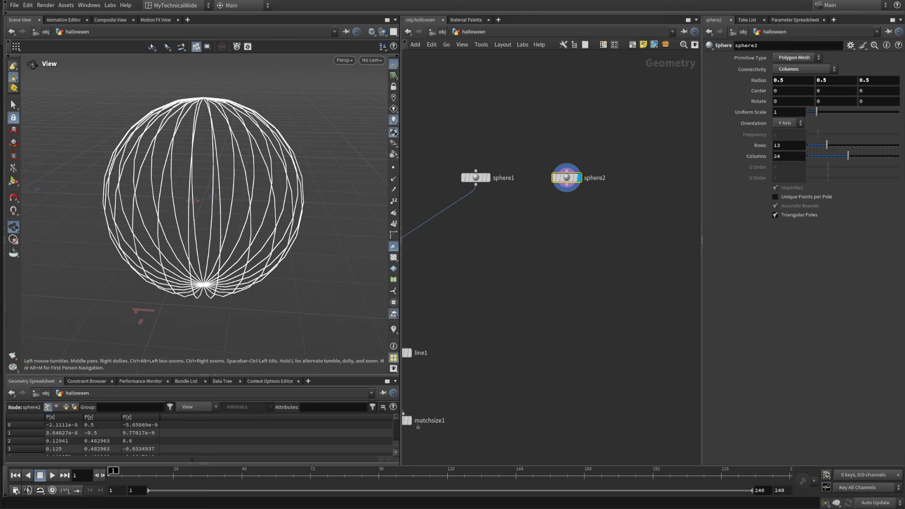
Step: Set sphere2's Rows to 256 and try 20 Columns before reducing Columns to 15
double_click(783, 146)
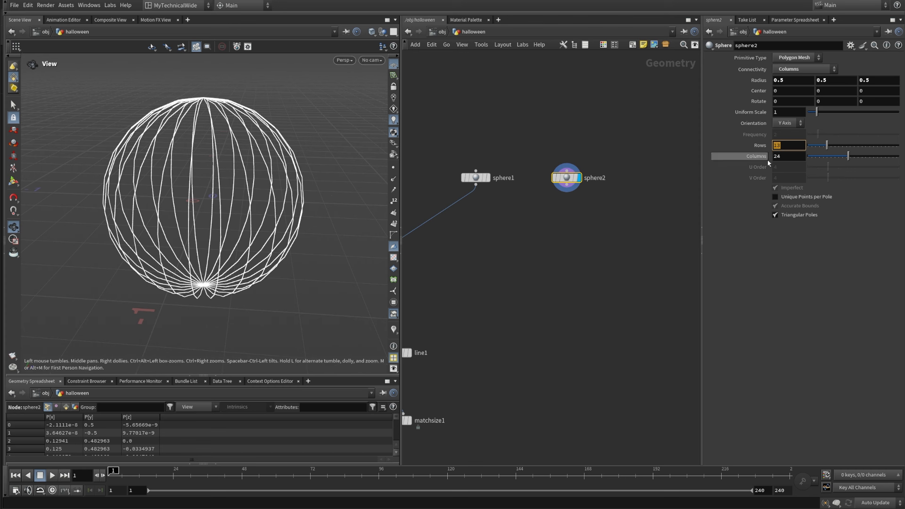
text(256)
key(Return)
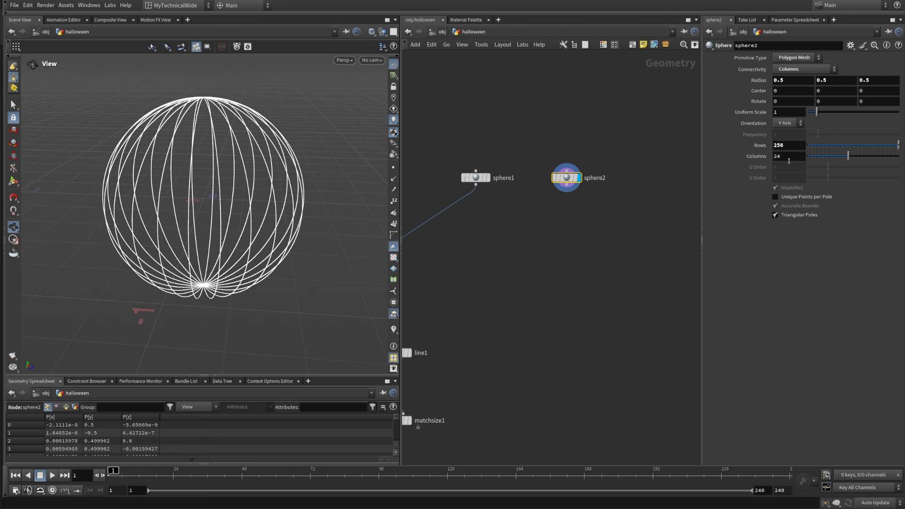
click(789, 160)
text(20)
key(Return)
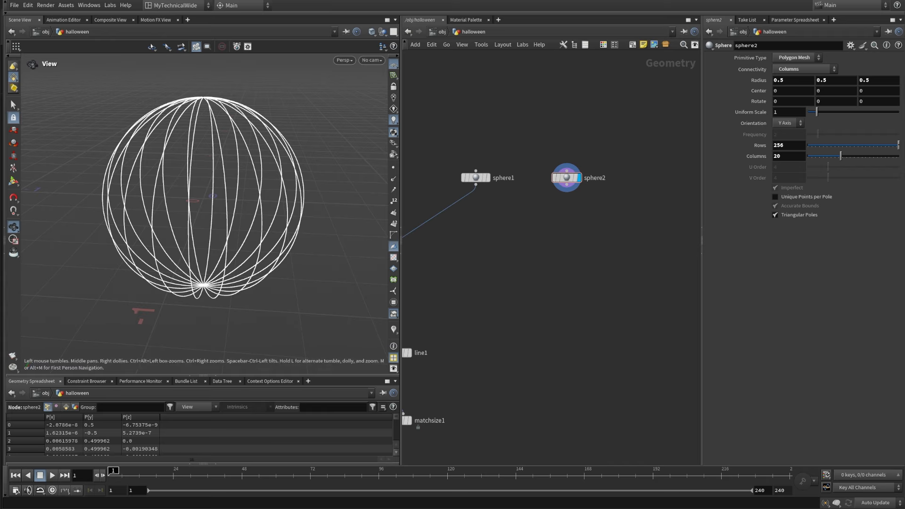
click(789, 155)
key(Return)
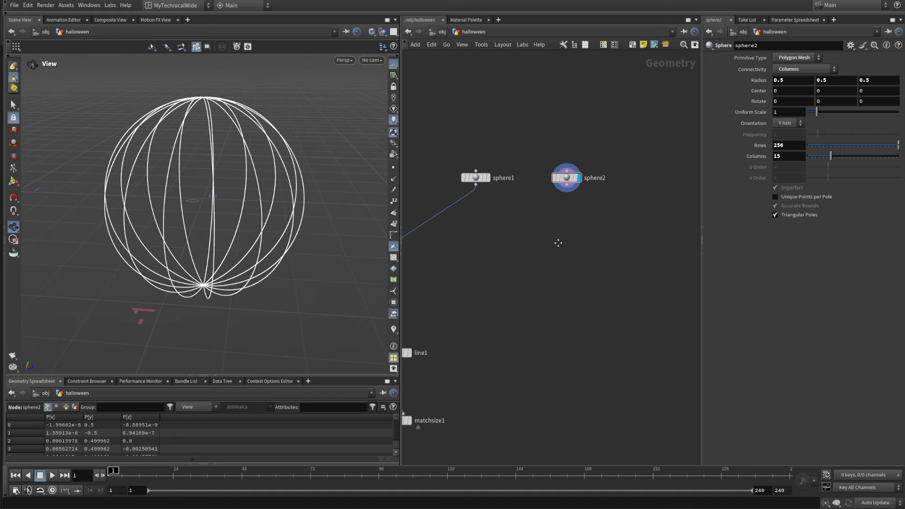
Step: Add a Labs Random Selection node below sphere2, connected to its output, and display it
scroll(553, 285, up, 2)
middle_drag(548, 329, 546, 283)
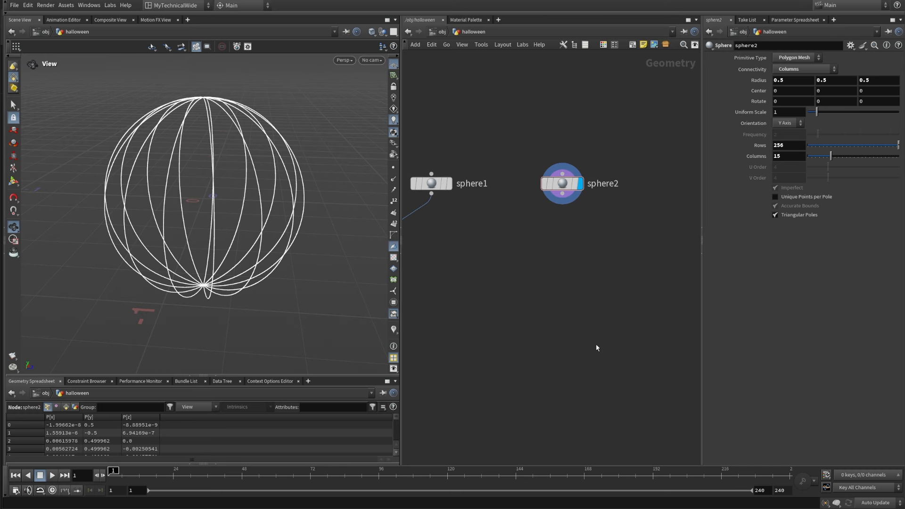
middle_drag(596, 348, 585, 299)
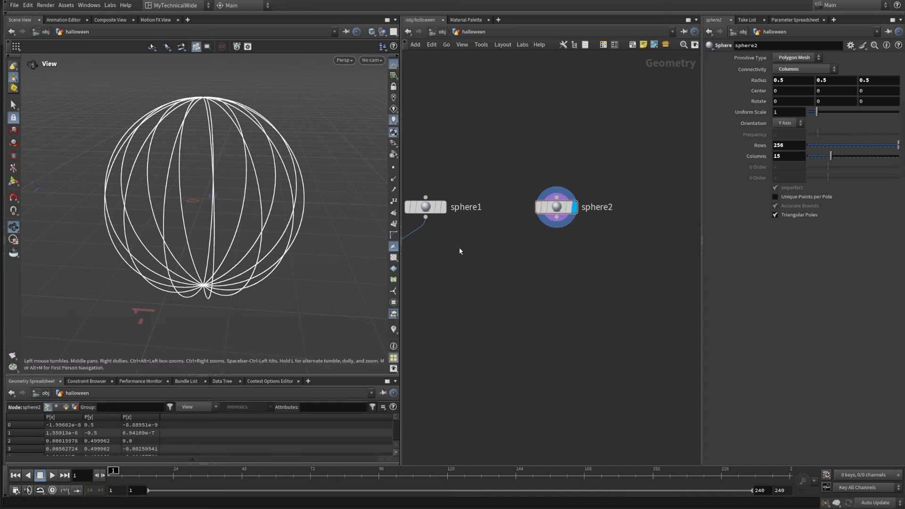
key(Tab)
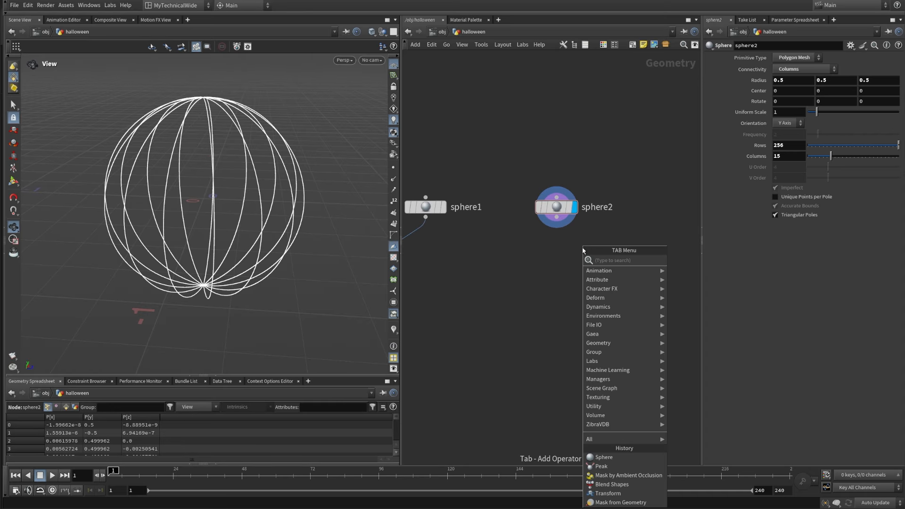
text(labs)
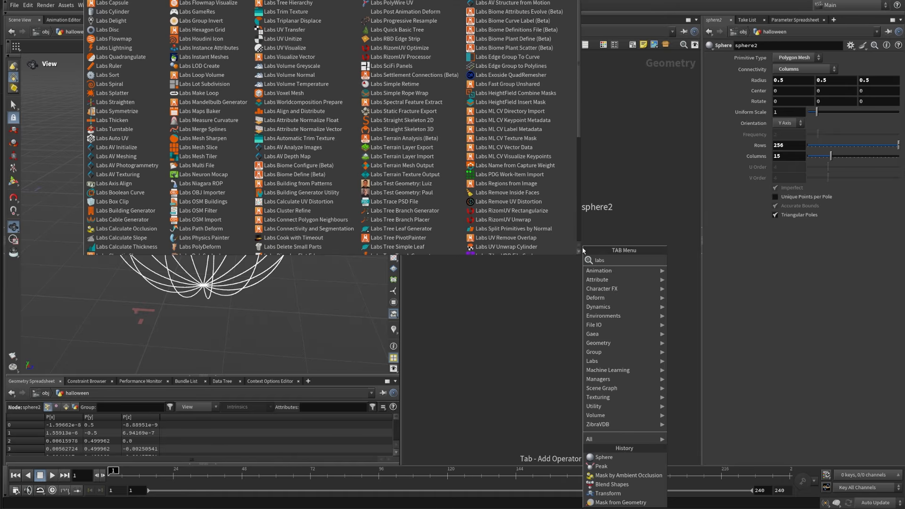
text(ran)
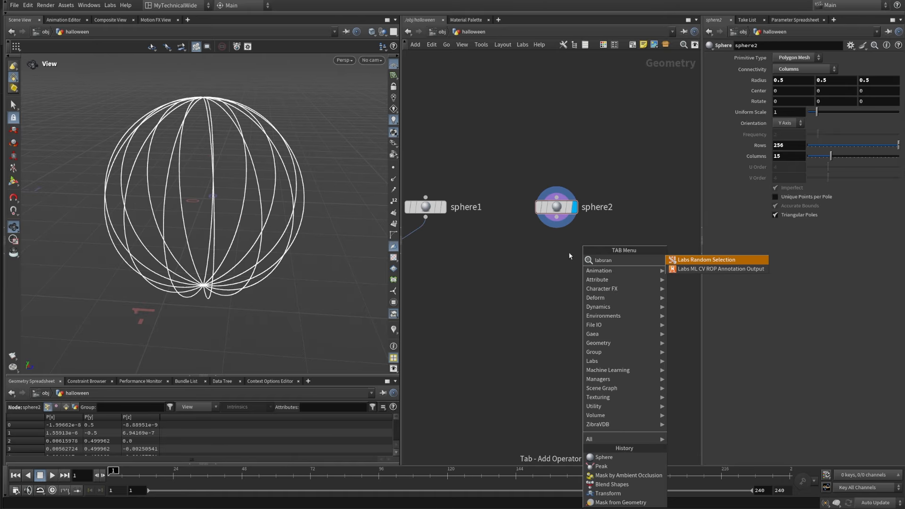
click(707, 260)
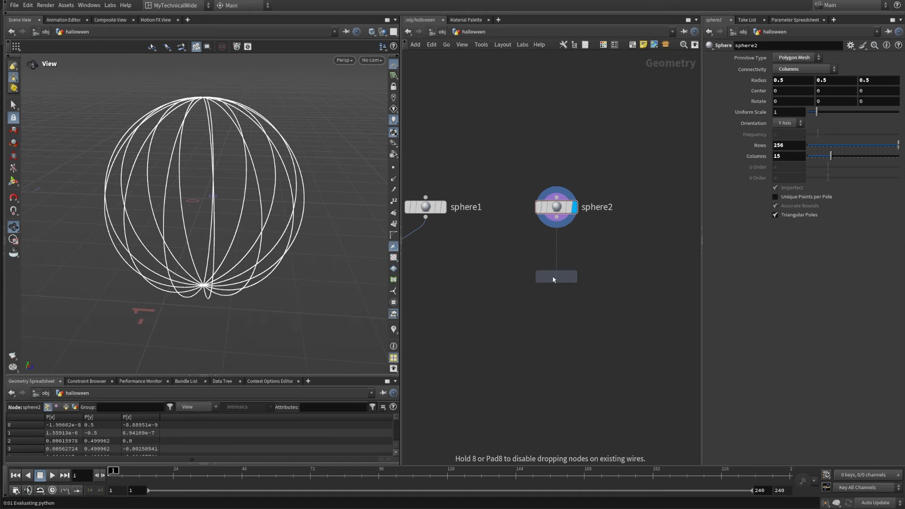
click(557, 276)
drag(562, 225, 556, 267)
click(575, 277)
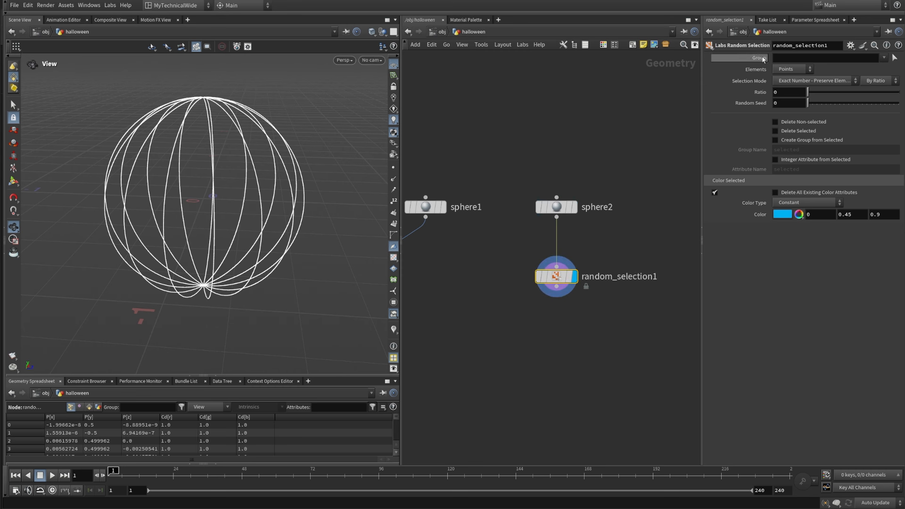
Step: Set the Random Selection node's Ratio to 0.418 and its Elements to Primitives
drag(807, 92, 845, 91)
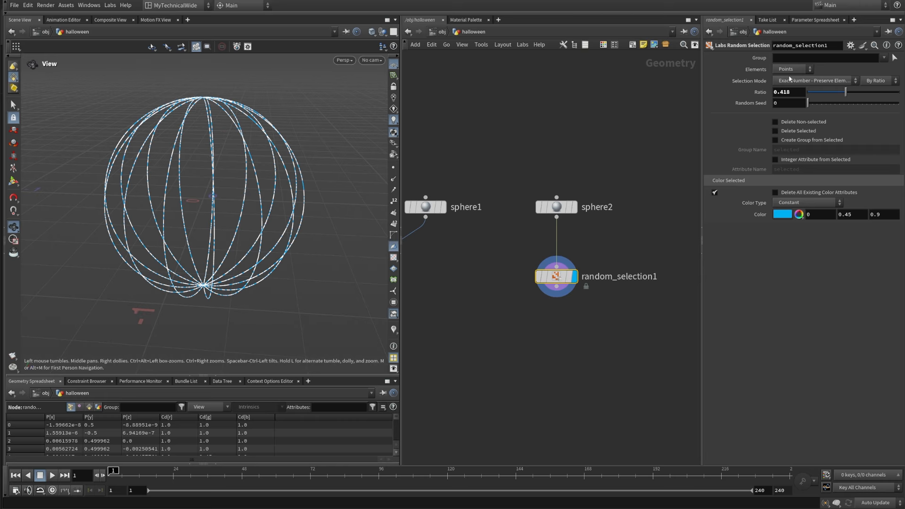
click(779, 70)
click(790, 81)
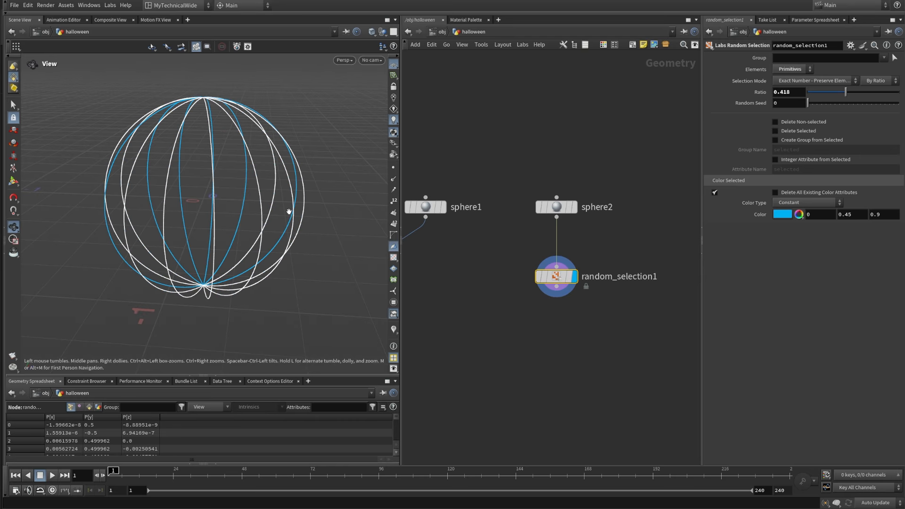
drag(282, 211, 247, 220)
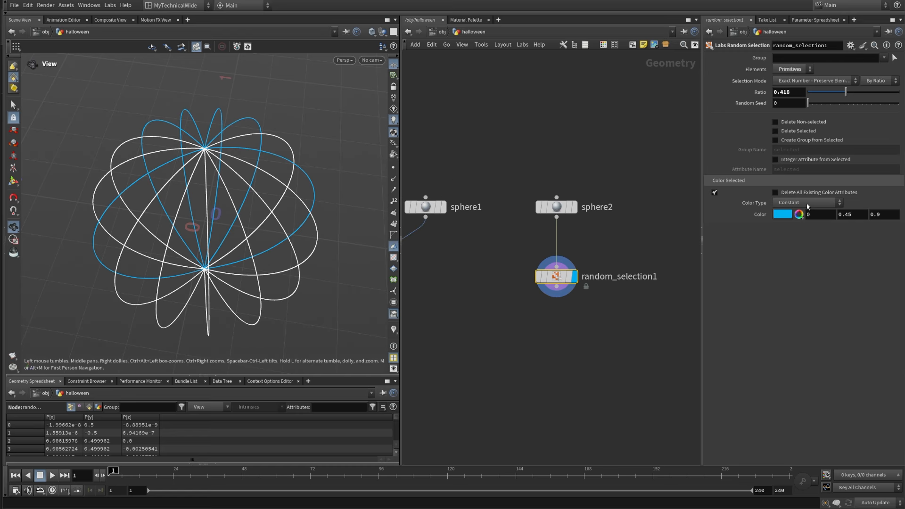
Step: Enable Delete Selected on random_selection1 and inspect the remaining curves from above
click(801, 131)
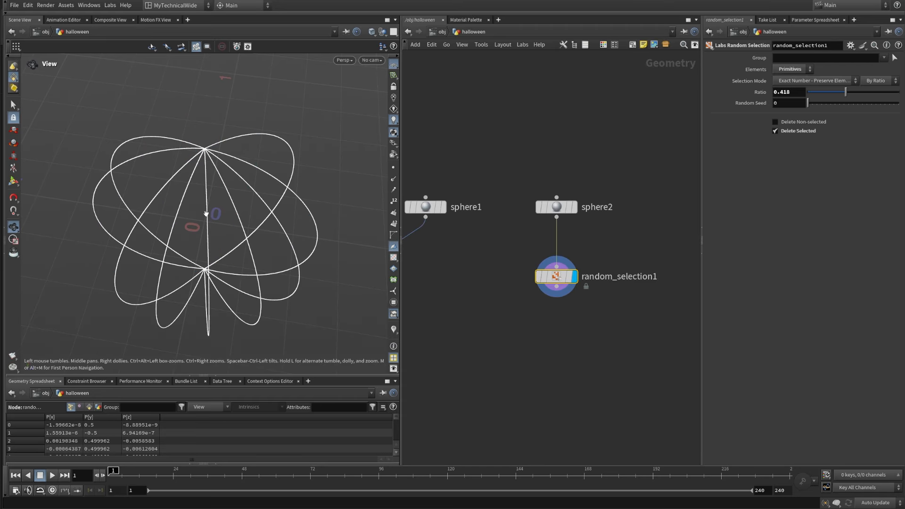
drag(207, 217, 233, 251)
middle_drag(232, 250, 214, 251)
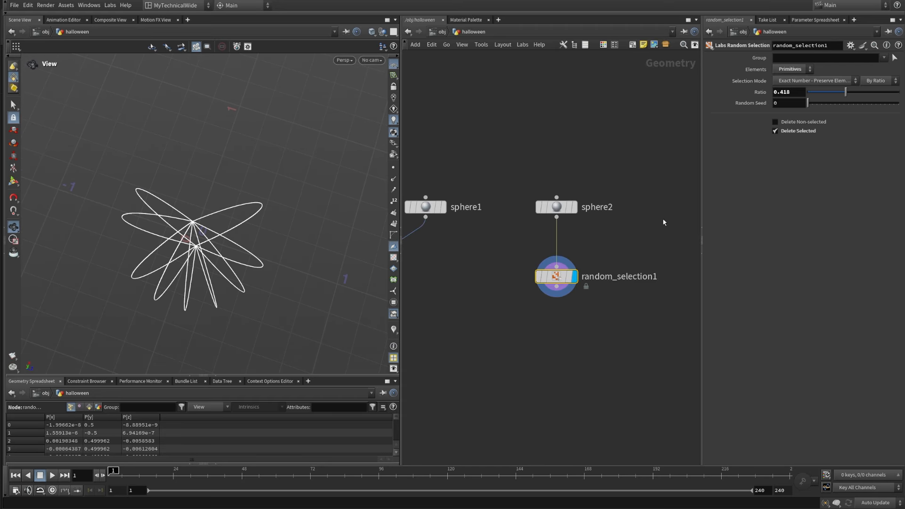
Step: Set random_selection1's Ratio to 0.5, then try Random Seed 61 and change it to 36
drag(790, 93, 776, 93)
text(5)
key(Return)
drag(807, 103, 835, 106)
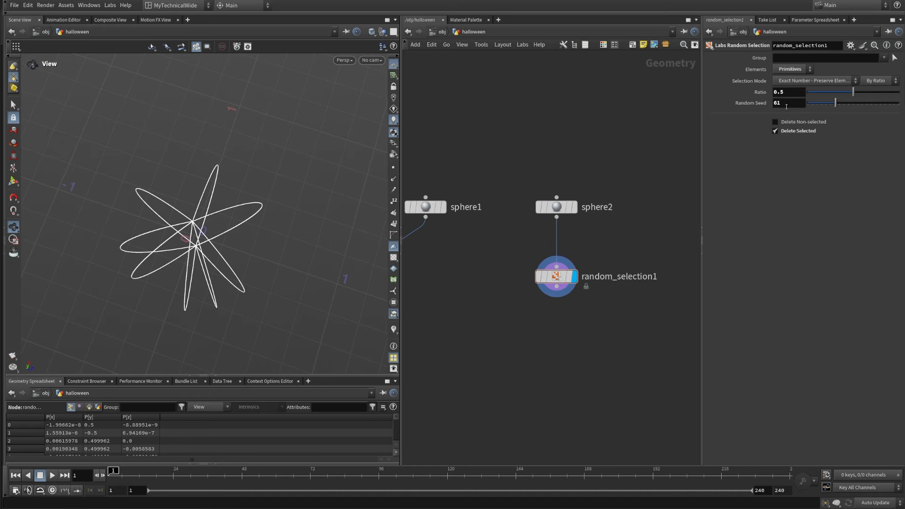
click(786, 106)
text(36)
key(Return)
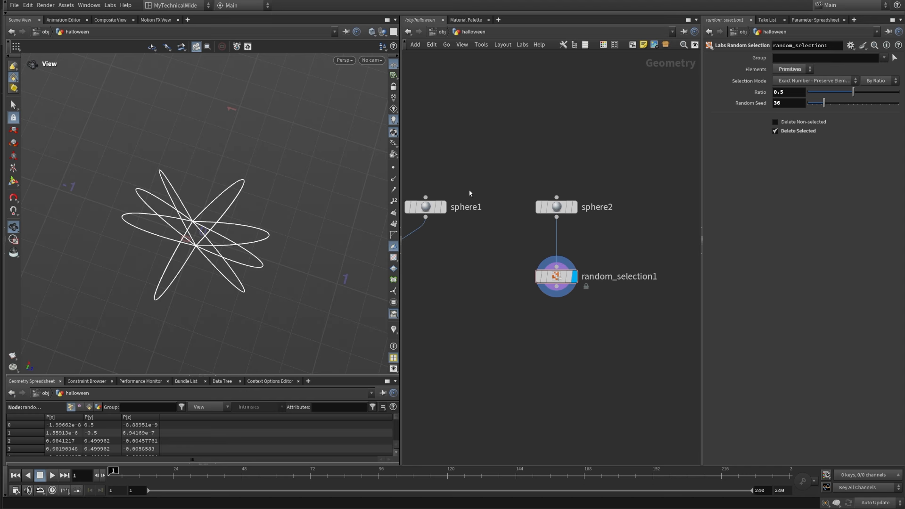
drag(193, 234, 182, 184)
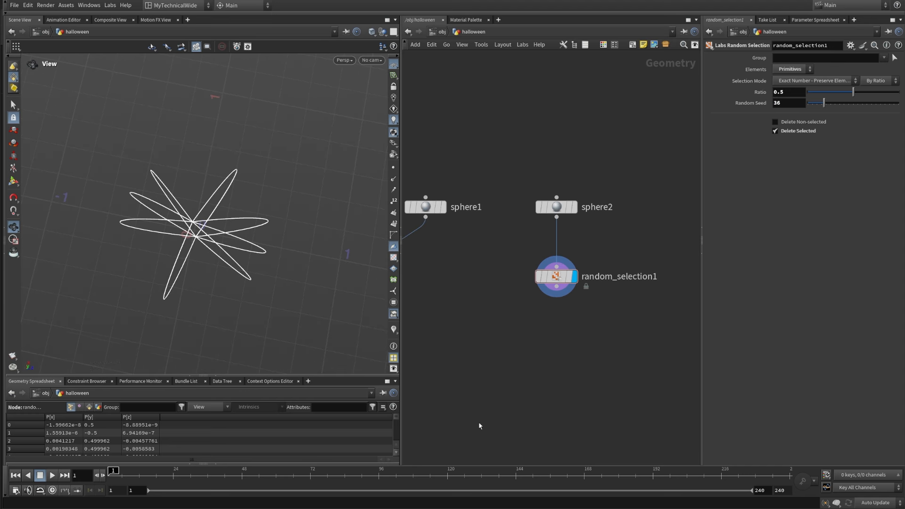
Step: Add a Copy and Transform node connected below random_selection1 and display it
scroll(573, 389, up, 3)
click(557, 286)
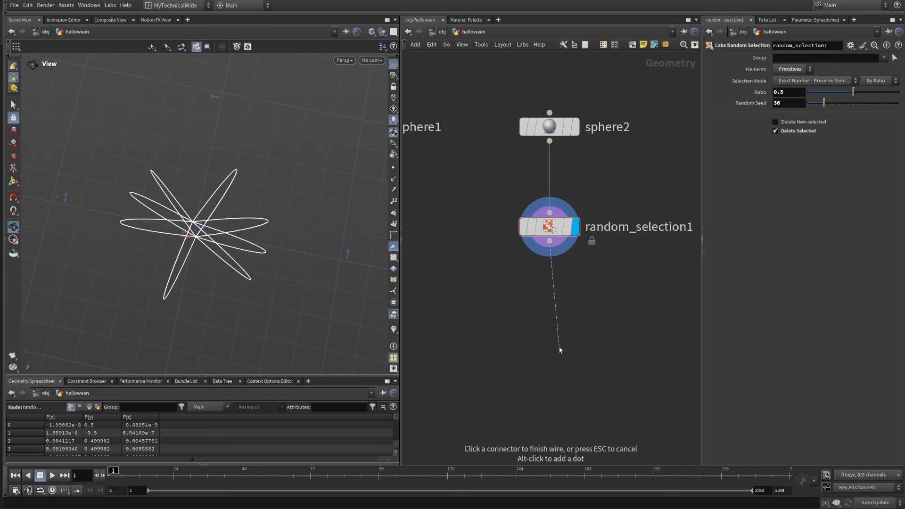
key(Tab)
text(copyand)
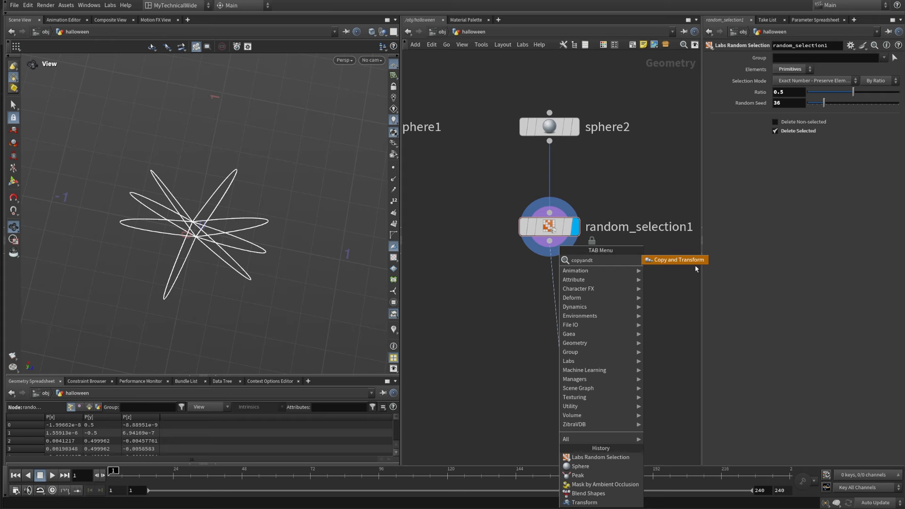
click(678, 259)
drag(569, 352, 559, 353)
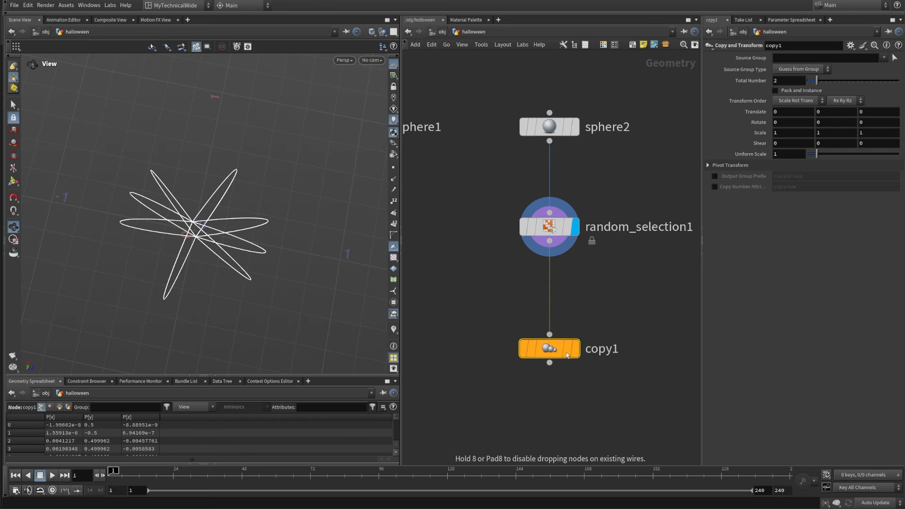
click(576, 350)
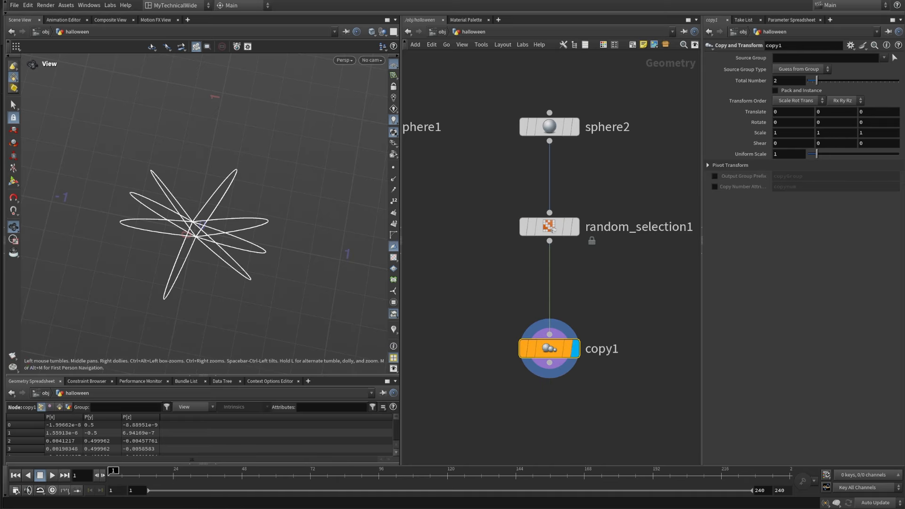
Step: Set copy1's Total Number to 3
double_click(784, 81)
text(3)
key(Return)
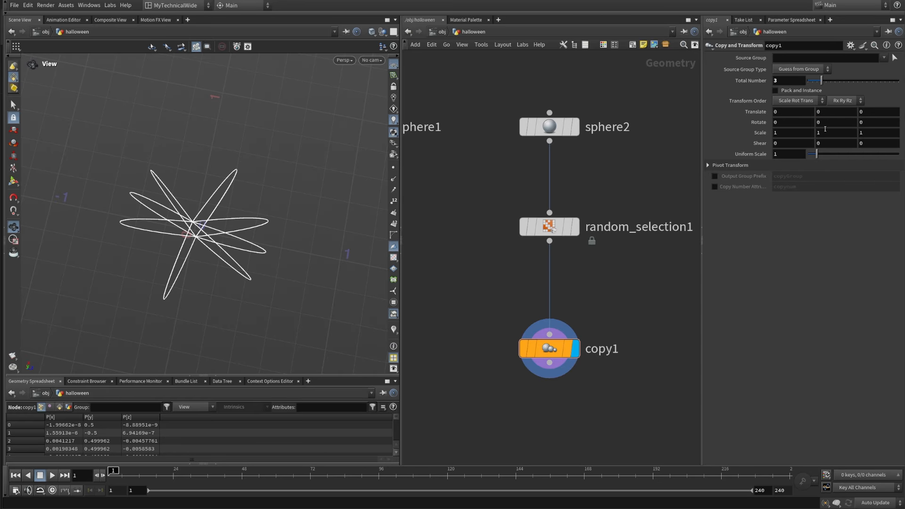
Step: Try a Y rotation of 39 on copy1, change it to 114, and inspect the curve spacing from above and the side
middle_drag(828, 121, 903, 100)
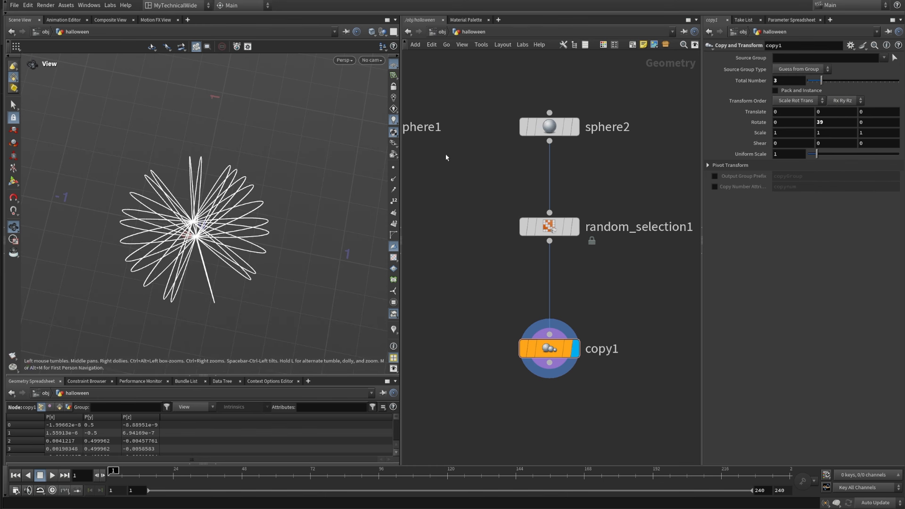
double_click(844, 122)
text(114)
key(Return)
drag(308, 231, 295, 269)
middle_drag(608, 407, 603, 319)
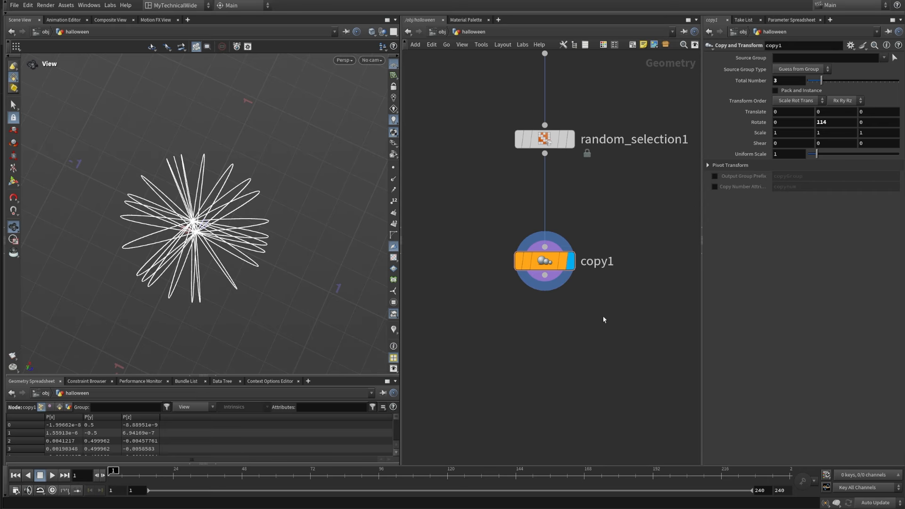
drag(228, 291, 210, 254)
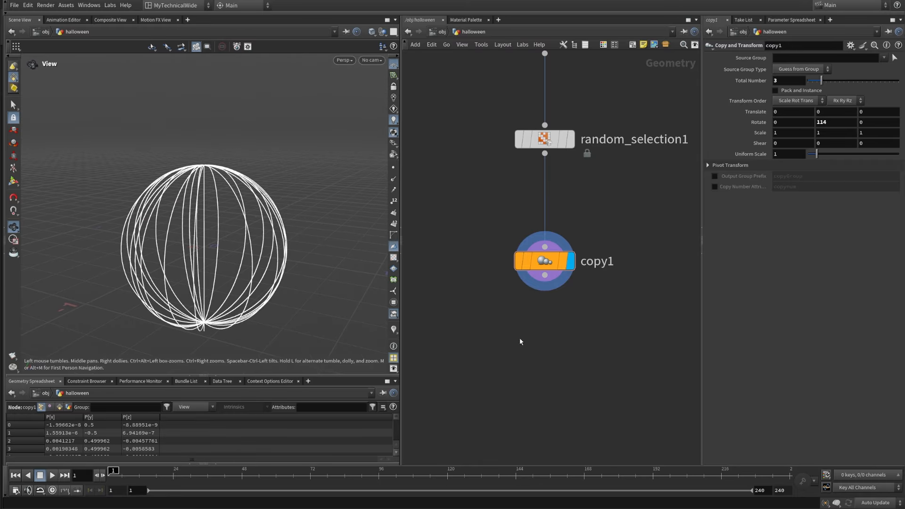
scroll(519, 337, down, 5)
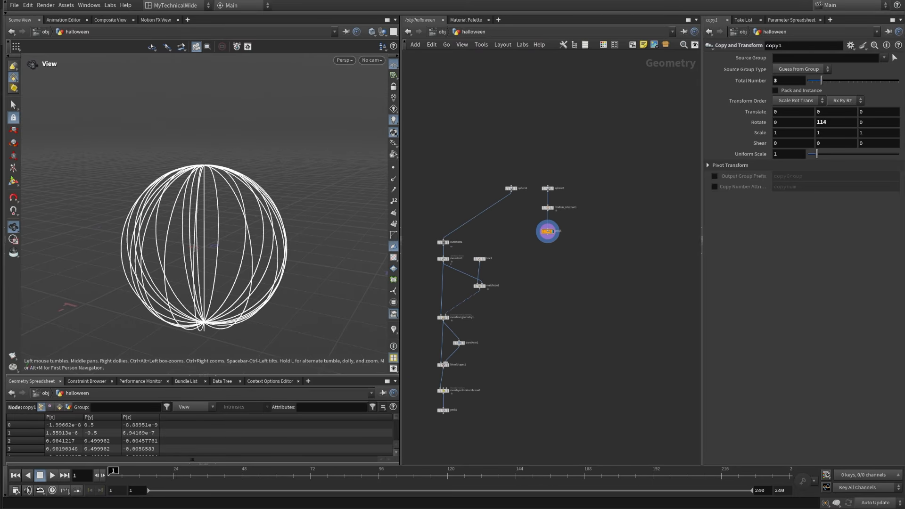
Step: Add a Mask from Geometry node below copy1 and set its Reference Group Type to Points
scroll(519, 234, up, 10)
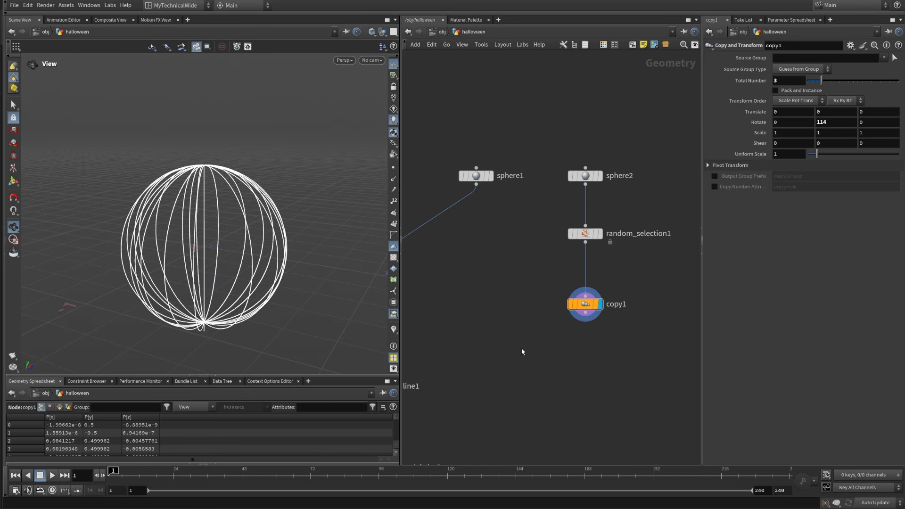
key(Tab)
text(mask)
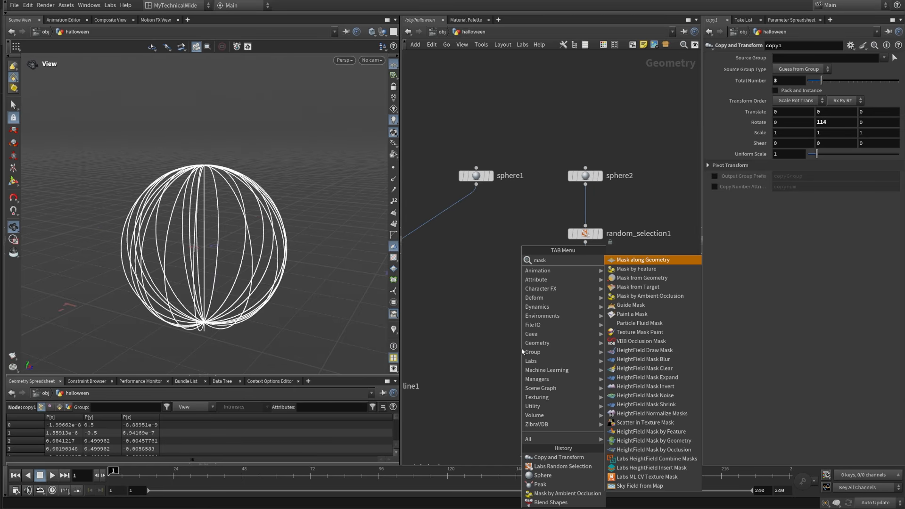
text( fr)
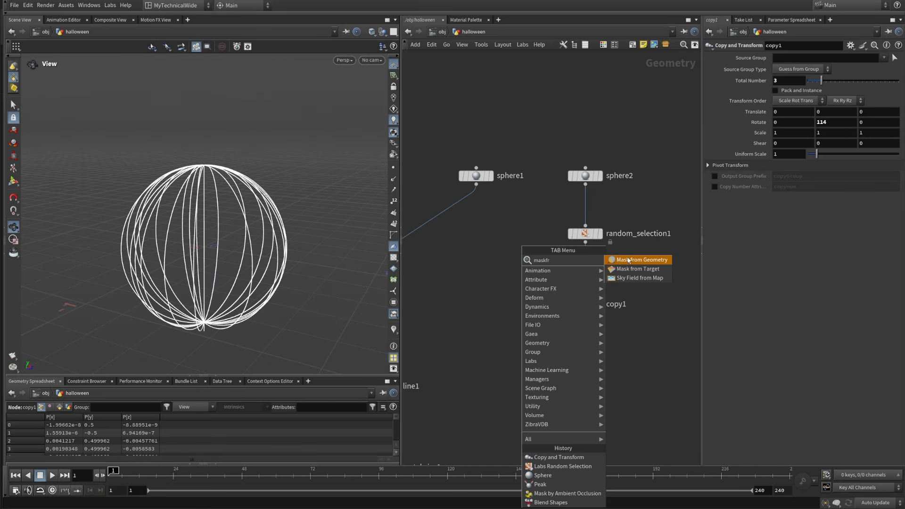
click(626, 258)
click(585, 408)
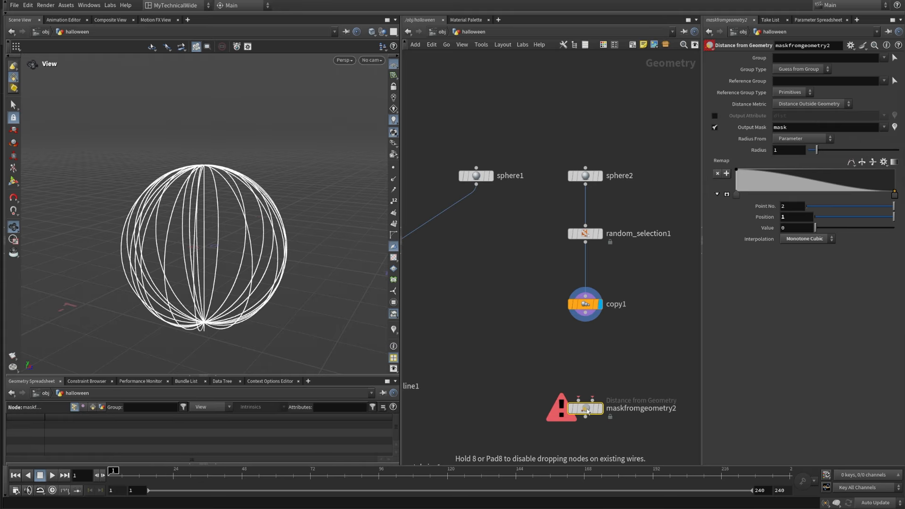
click(794, 92)
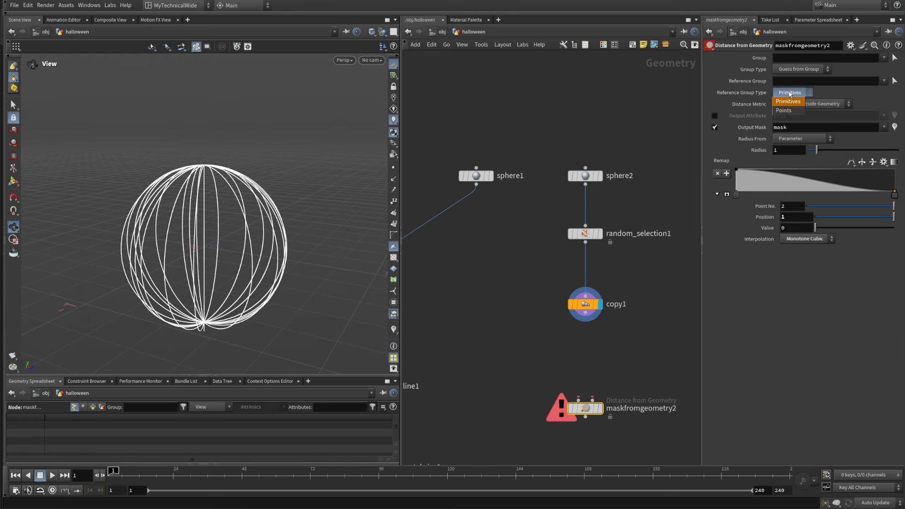
click(791, 104)
Step: Connect sphere1 to maskfromgeometry2's first input and copy1 to its second input, then display maskfromgeometry2
drag(589, 313, 592, 400)
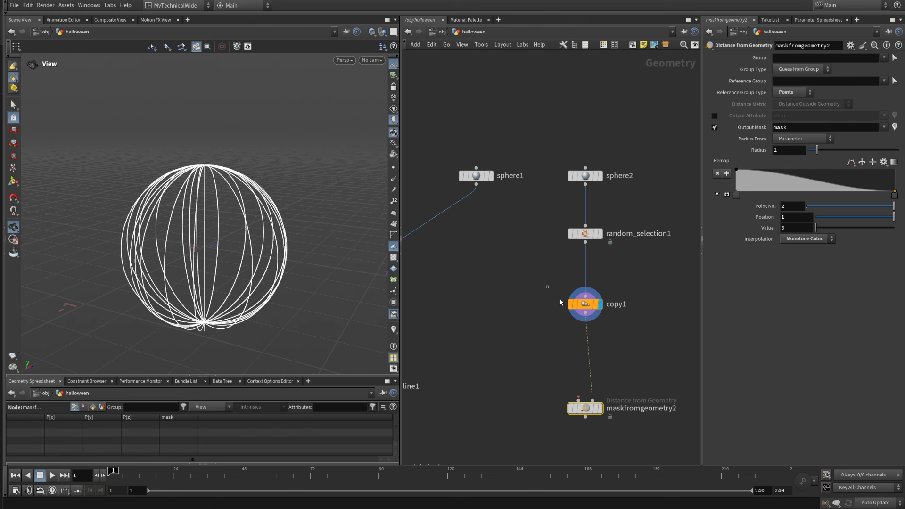
click(587, 304)
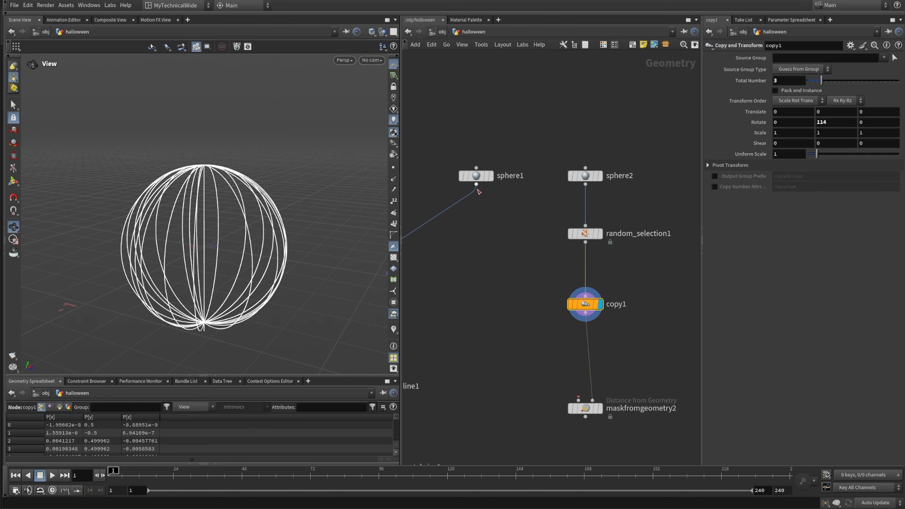
drag(476, 185, 578, 400)
click(475, 174)
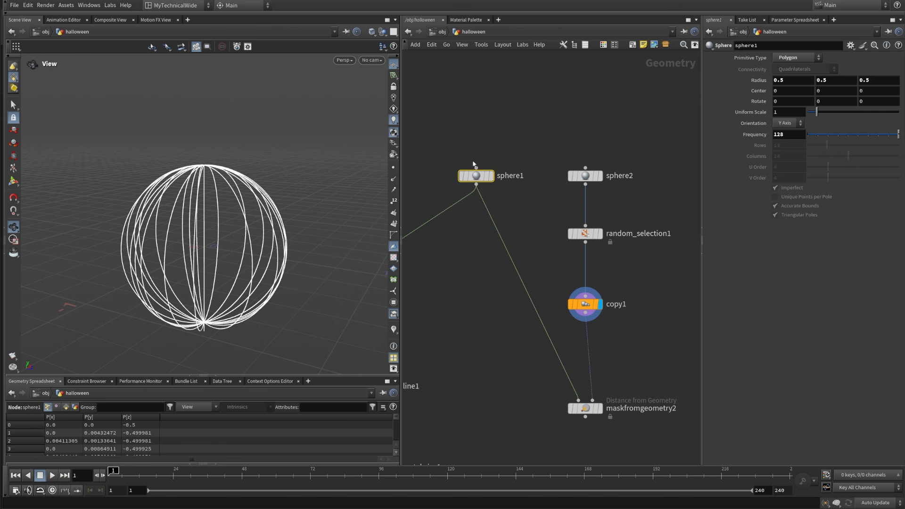
middle_drag(524, 372, 441, 240)
click(517, 277)
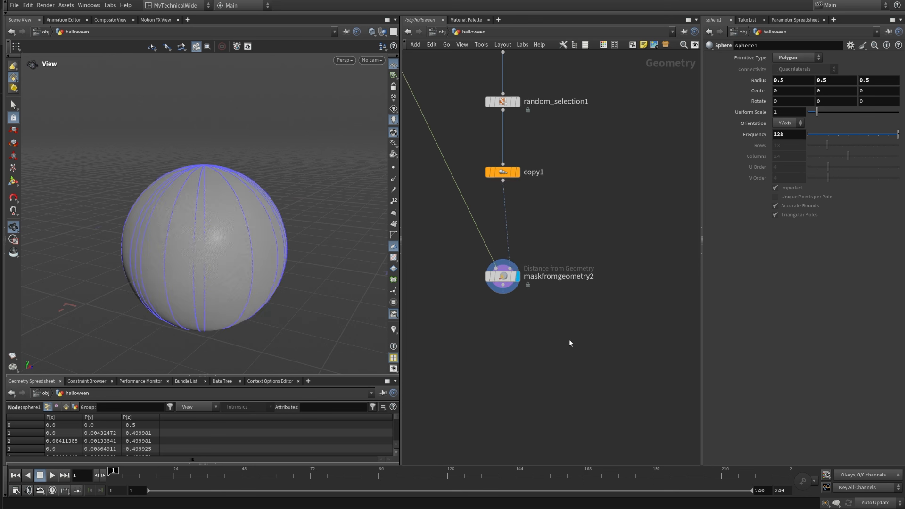
Step: Turn on the Output Mask visualizer for maskfromgeometry2 and inspect the mask on the sphere
drag(589, 339, 453, 236)
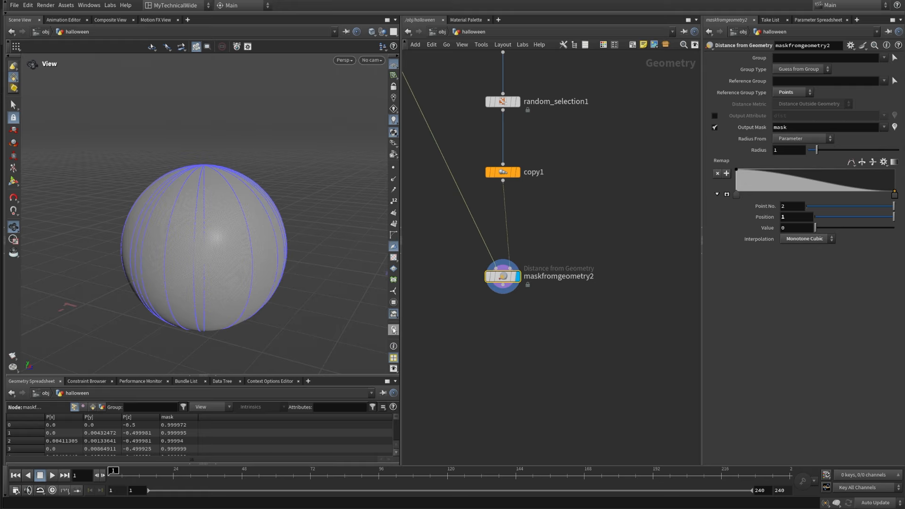
click(894, 127)
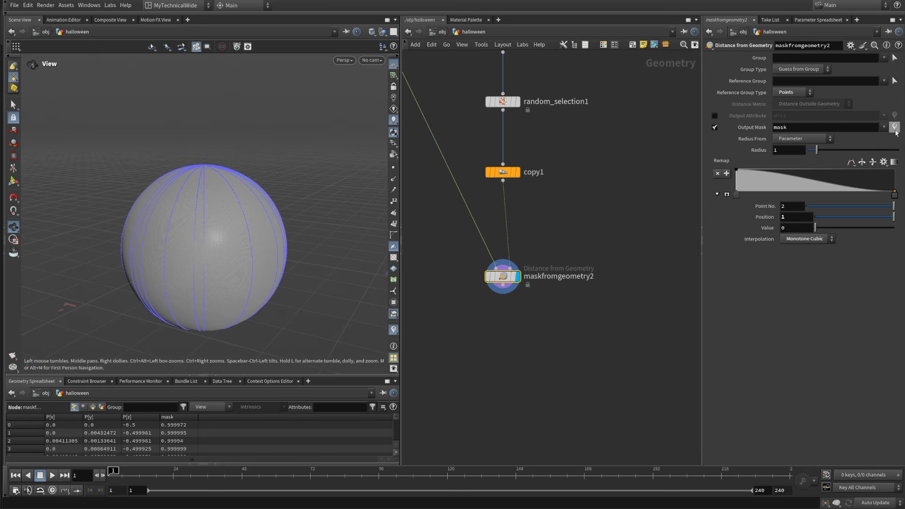
mouse_move(270, 213)
mouse_down()
mouse_move(263, 246)
mouse_move(257, 218)
mouse_up()
right_drag(258, 218, 236, 241)
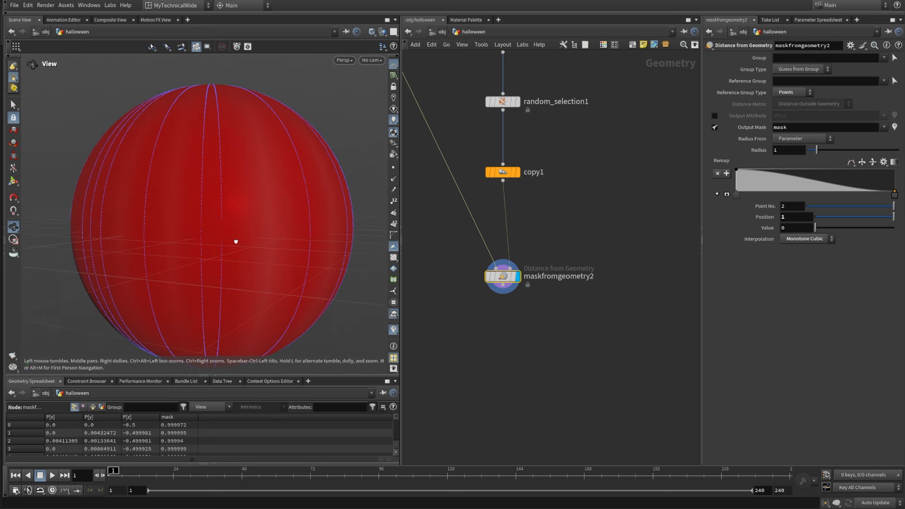
drag(236, 240, 231, 236)
right_drag(231, 235, 263, 228)
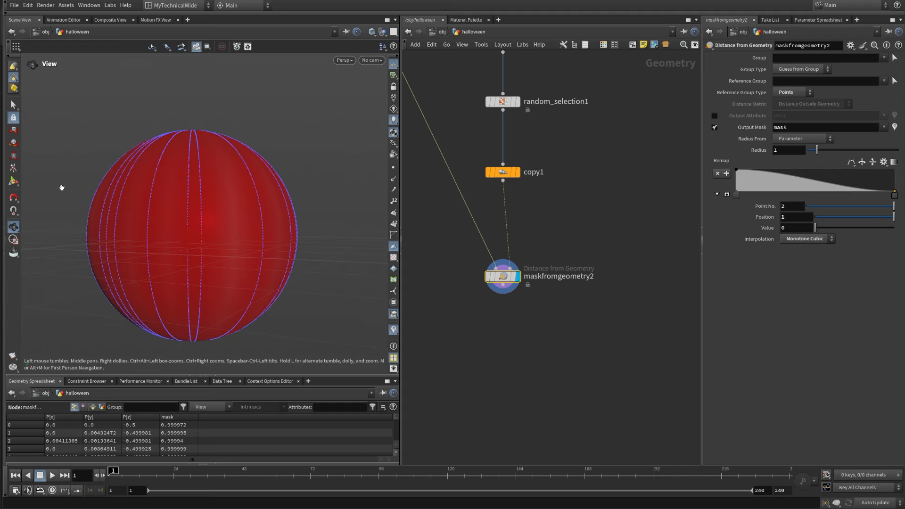
Step: Set maskfromgeometry2's Radius to 0.01, and give its Remap ramp the Linear preset with a reversed domain
double_click(775, 150)
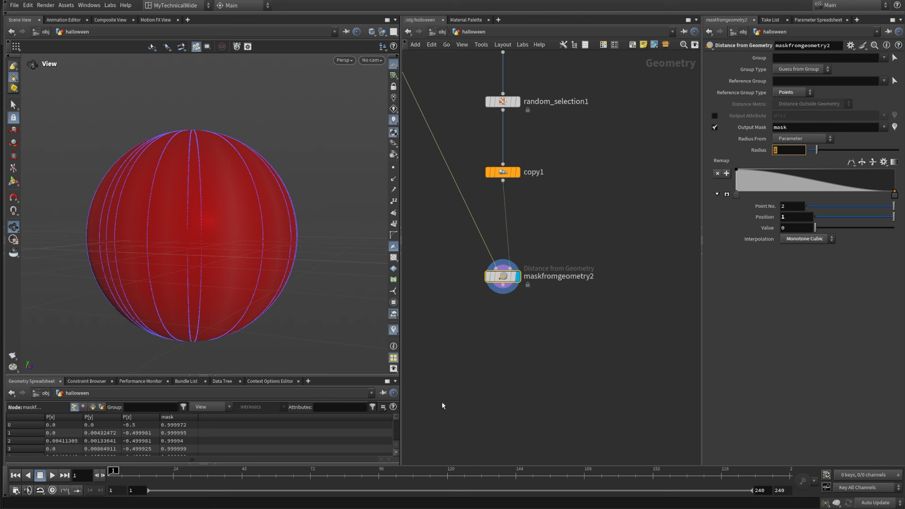
text(0.01)
key(Return)
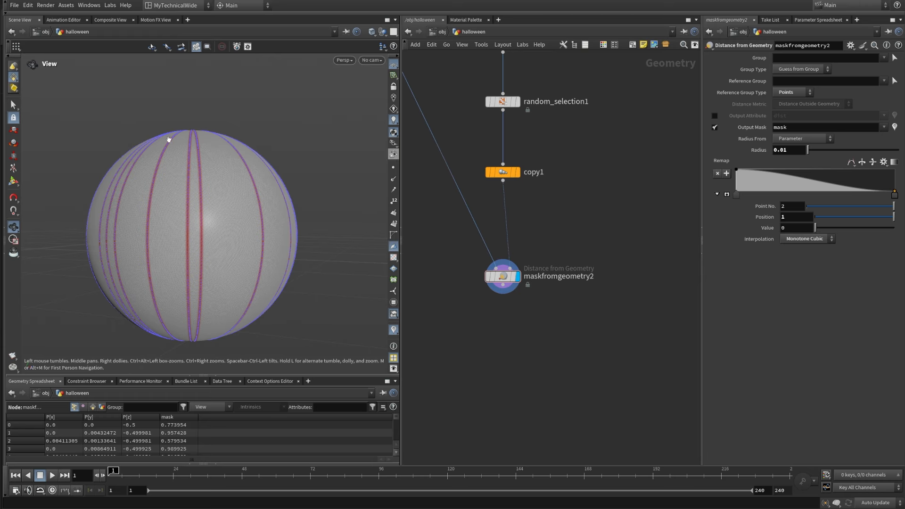
click(882, 163)
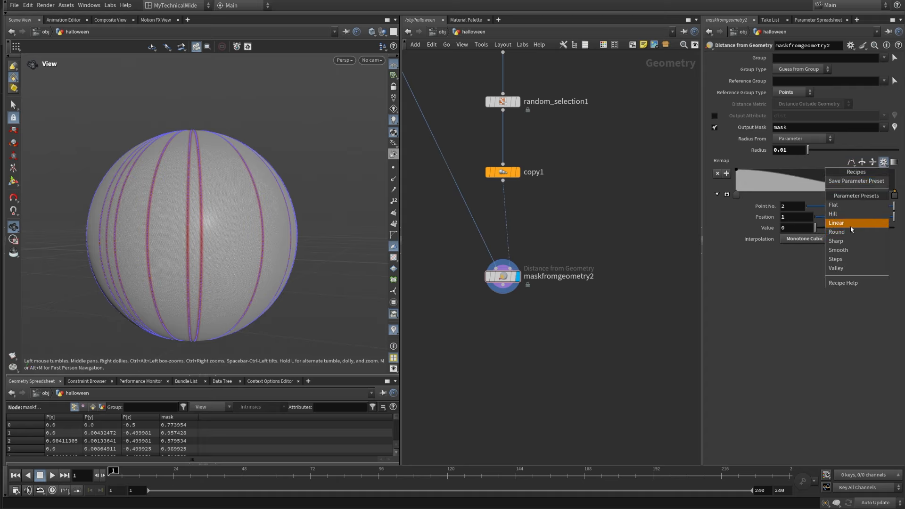
click(837, 223)
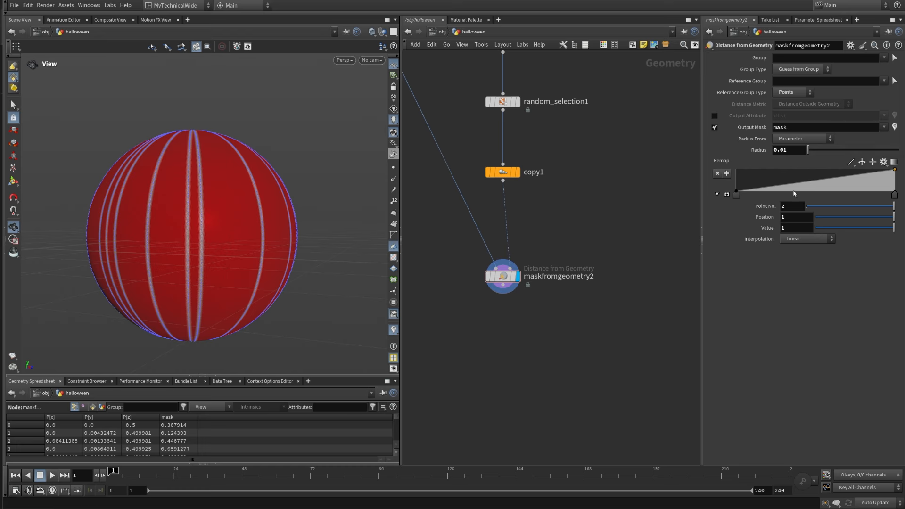
click(861, 162)
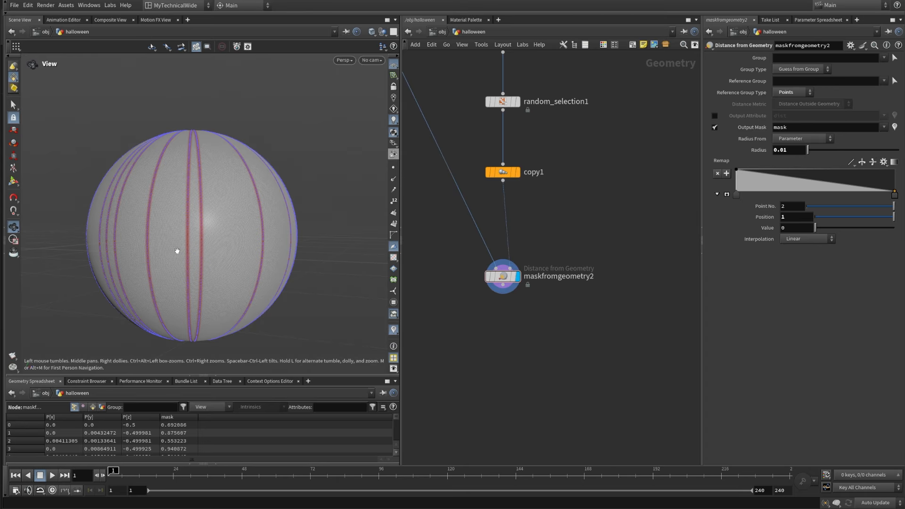
Step: Rename maskfromgeometry2's Output Mask attribute as cutmask
click(774, 127)
text(cut)
key(Return)
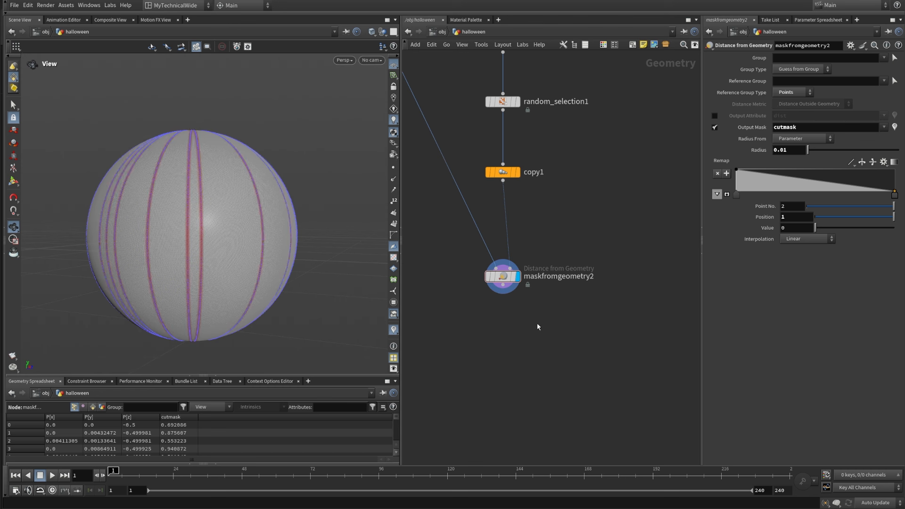
Step: Add a Peak node below maskfromgeometry2, fed by its output
scroll(496, 304, up, 1)
key(Tab)
mouse_move(508, 335)
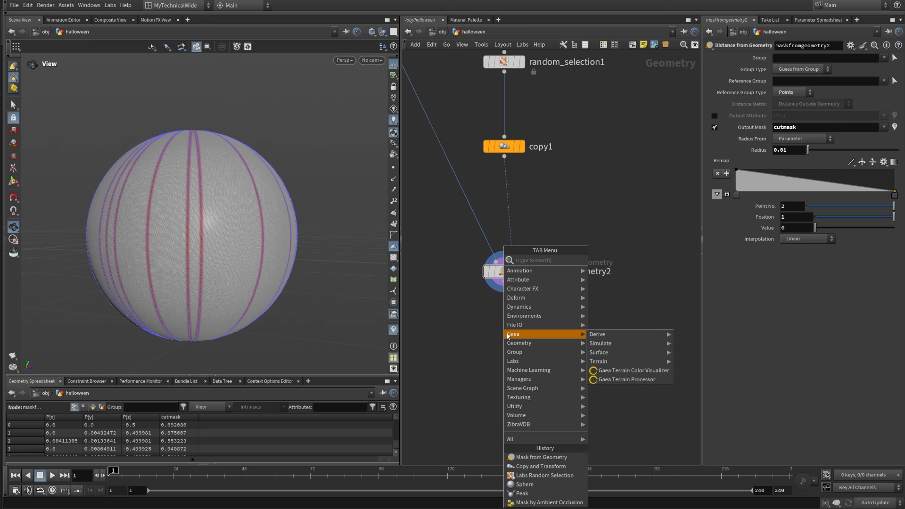
text(peak)
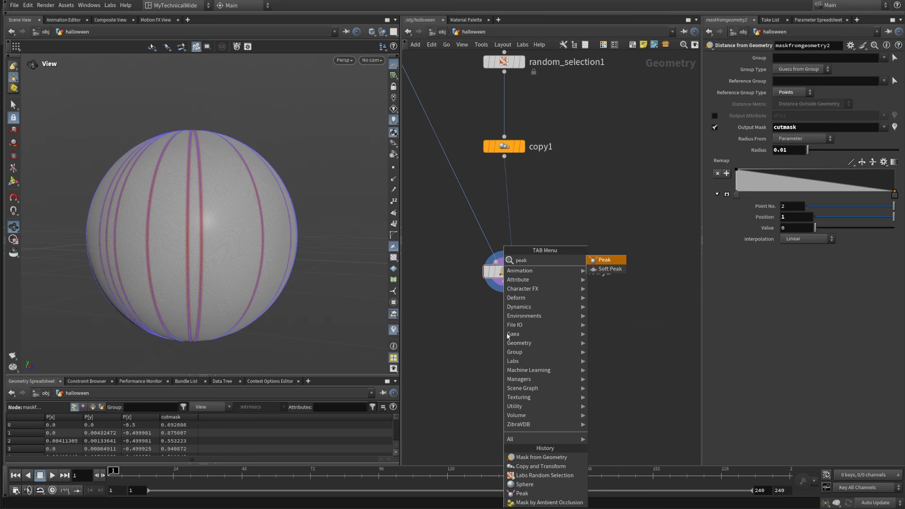
click(605, 260)
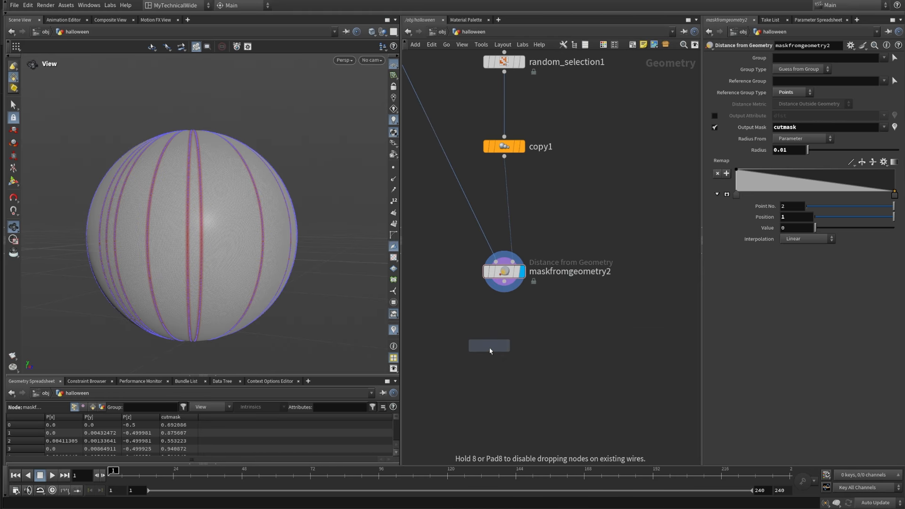
click(505, 365)
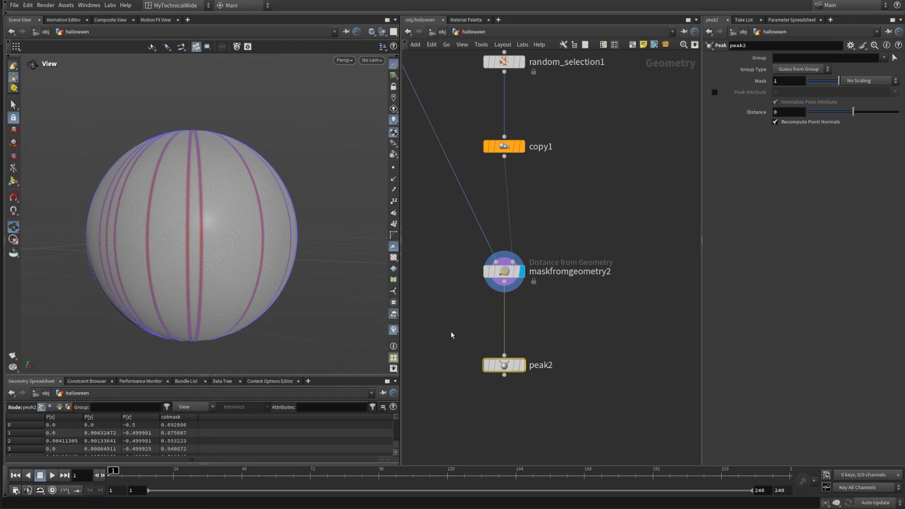
Step: Set peak2's mask to Scale by Attribute with cutmask as the Mask Attribute
drag(452, 329, 553, 402)
click(865, 83)
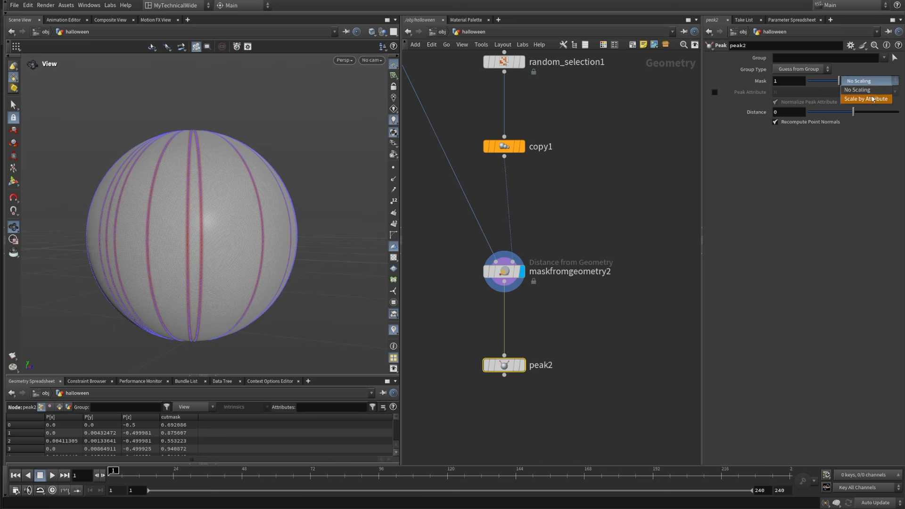
click(868, 90)
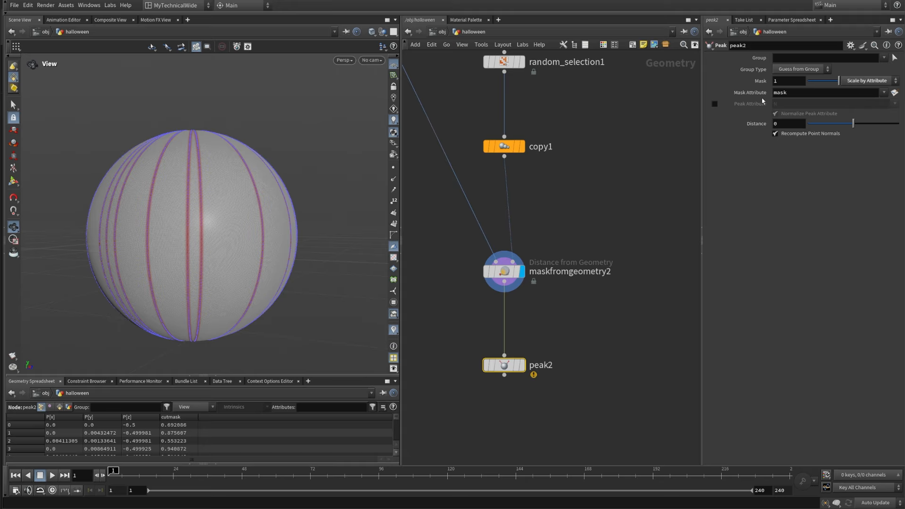
click(885, 93)
click(879, 102)
Step: Set peak2's Distance to -0.001 and display peak2 in the viewport
drag(697, 128, 698, 129)
text(-0.001)
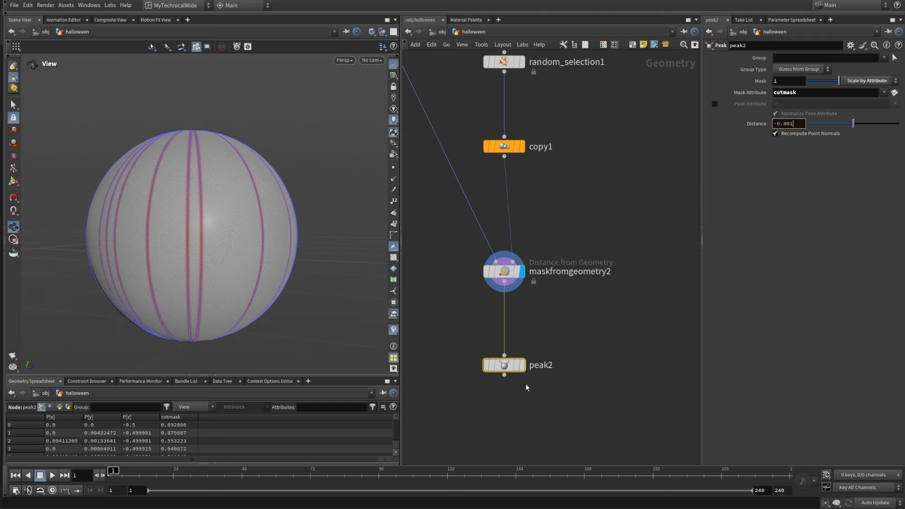
key(Return)
key(r)
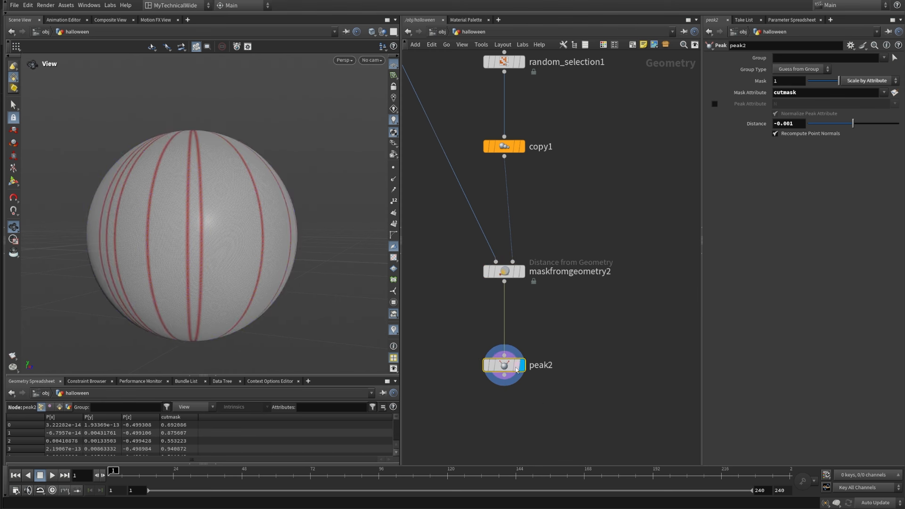
Step: Hide the mask visualization in the viewport and inspect the displaced surface of the sphere
click(601, 318)
click(394, 332)
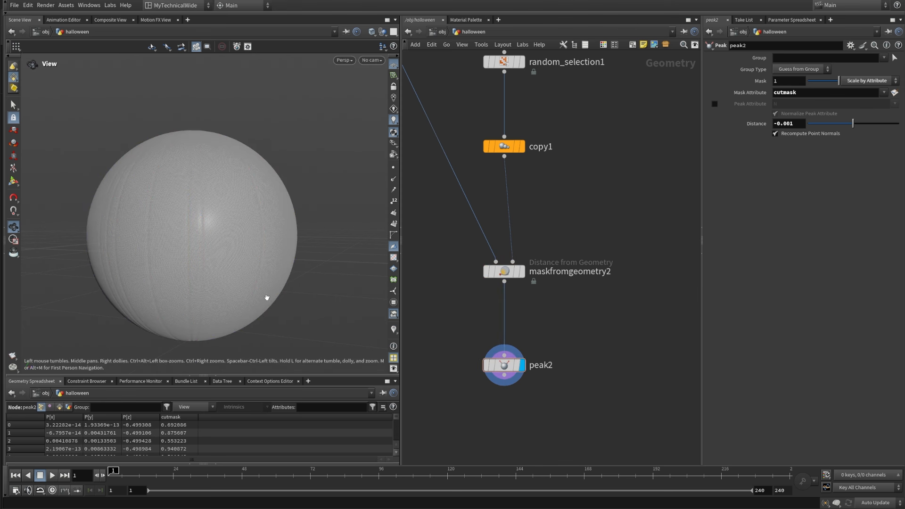
middle_drag(262, 298, 253, 250)
scroll(253, 250, up, 5)
drag(220, 171, 249, 165)
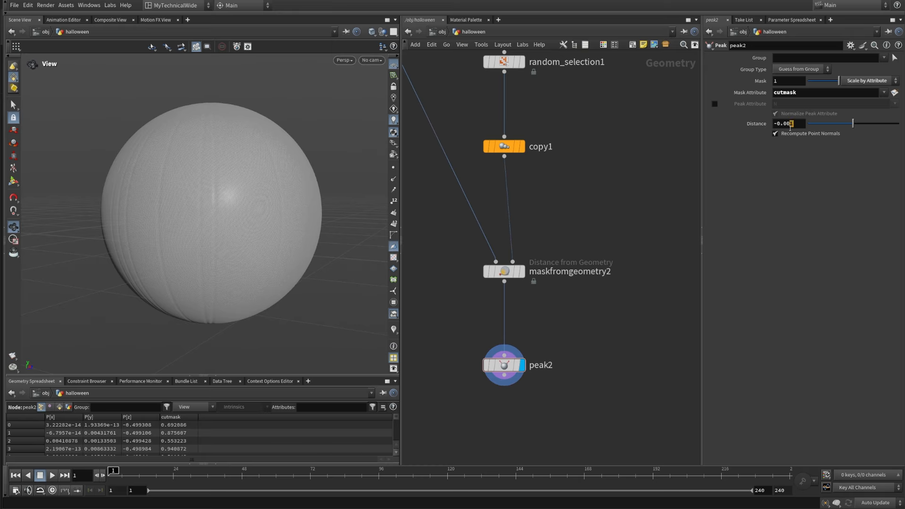
Step: Try a Distance of -0.01 on peak2, change it to -0.005, and inspect the grooves from the side and above
text(1)
key(Return)
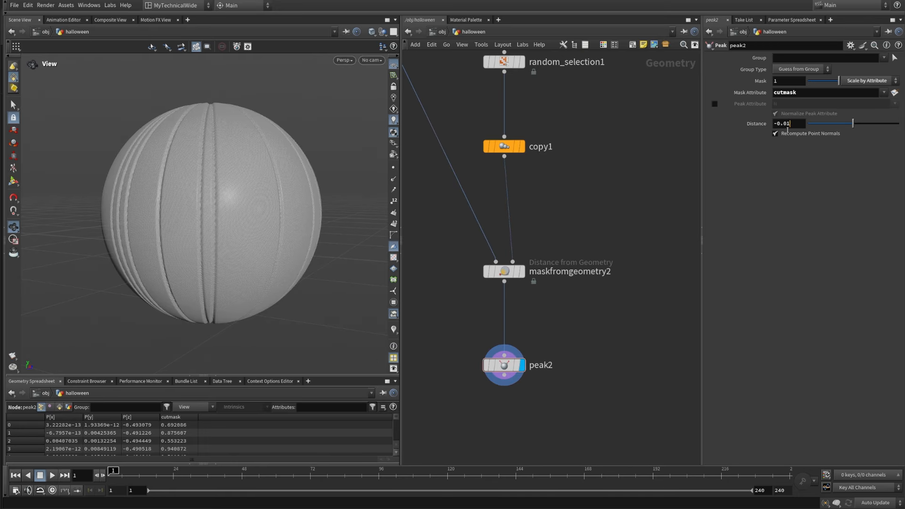
key(shift+Left)
key(Return)
drag(273, 222, 246, 155)
middle_drag(574, 339, 592, 239)
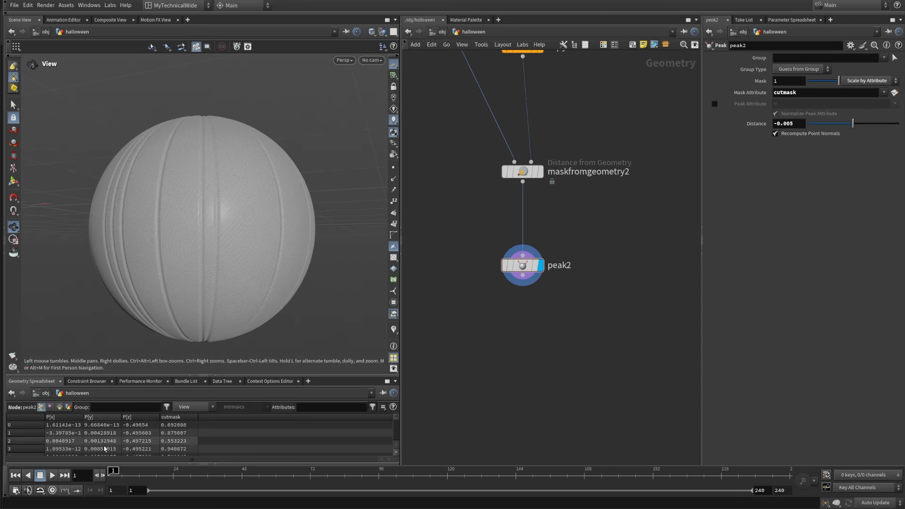
scroll(228, 183, down, 4)
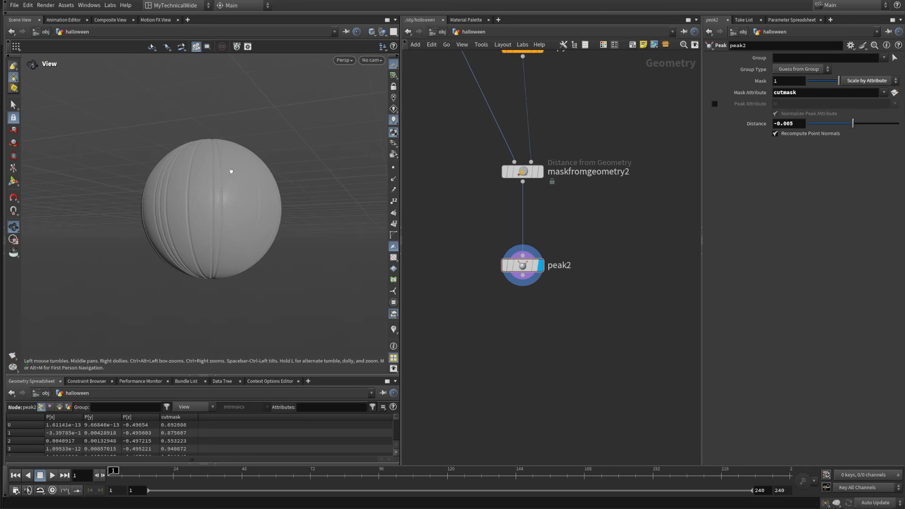
drag(230, 171, 212, 282)
scroll(257, 126, up, 5)
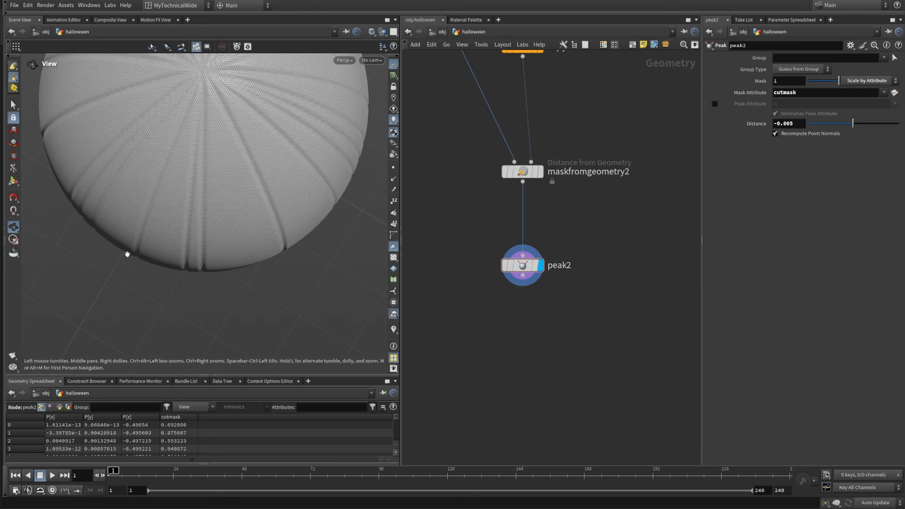
drag(142, 248, 183, 242)
Step: Move maskfromgeometry2 and peak2 together to one side of copy1 in the network
middle_drag(525, 313, 545, 345)
drag(493, 339, 612, 179)
drag(576, 210, 502, 217)
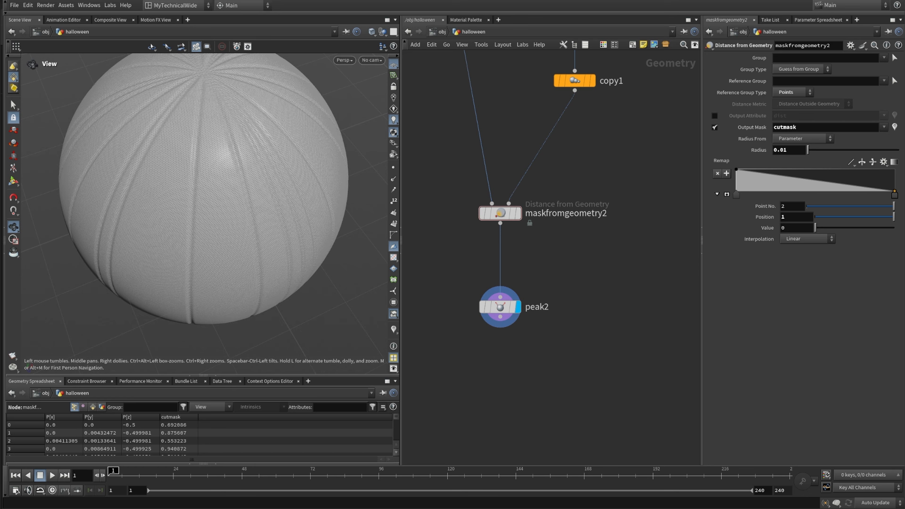
Step: Add another Mask from Geometry node below peak2 and connect peak2 to its first input
key(Tab)
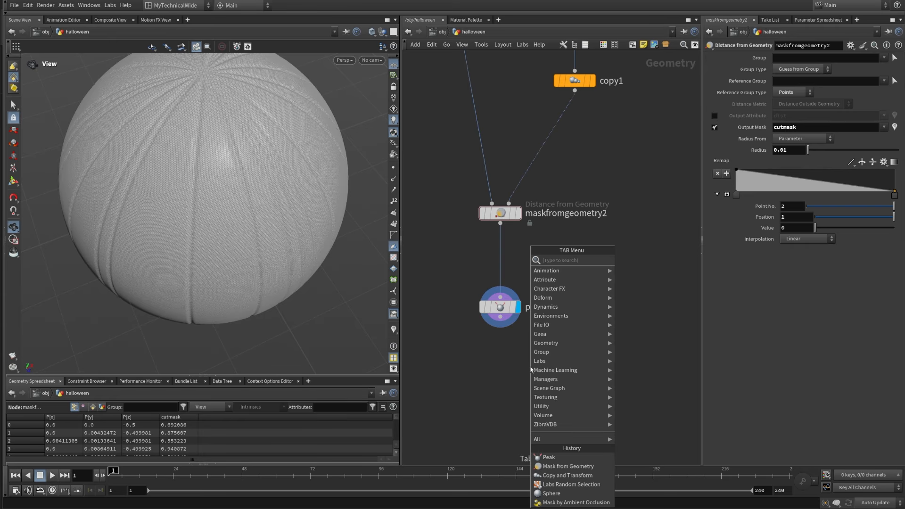
text(maskfromg)
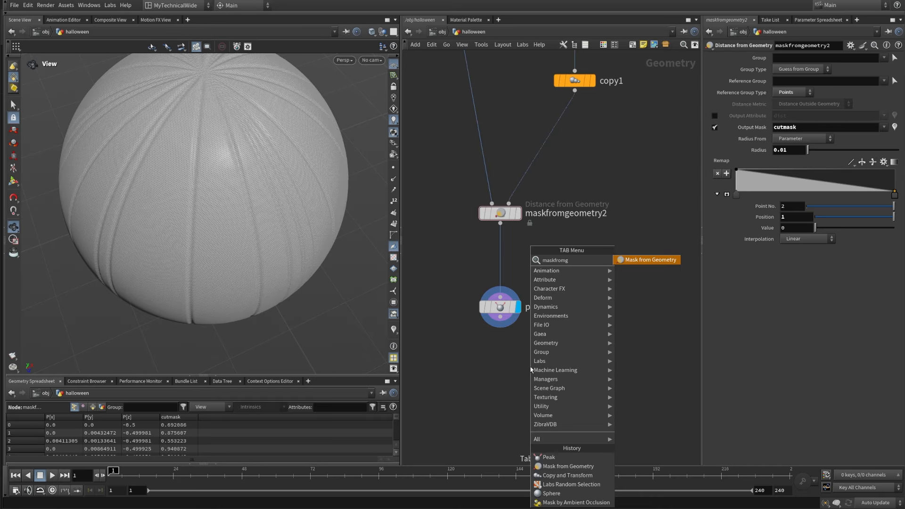
click(632, 266)
click(589, 347)
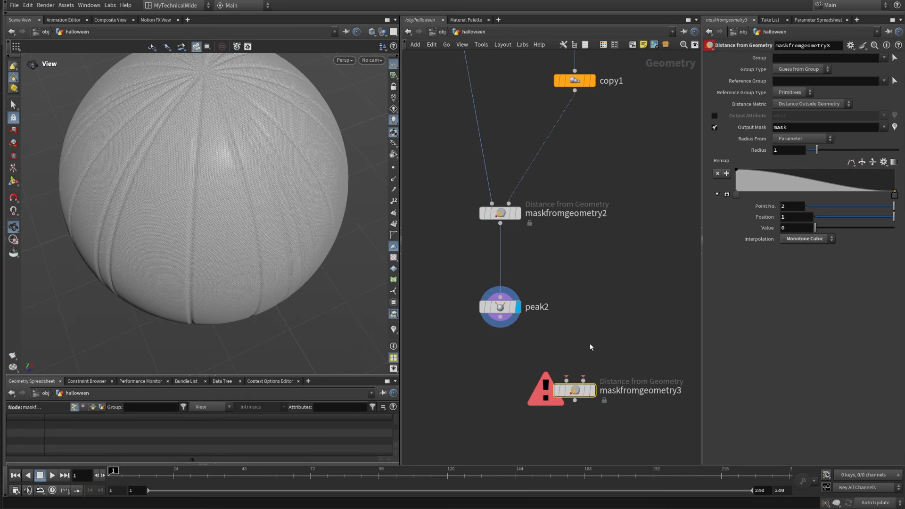
drag(507, 323, 566, 380)
Step: Set maskfromgeometry3's Reference Group Type to Points and connect copy1 to its second input
click(791, 92)
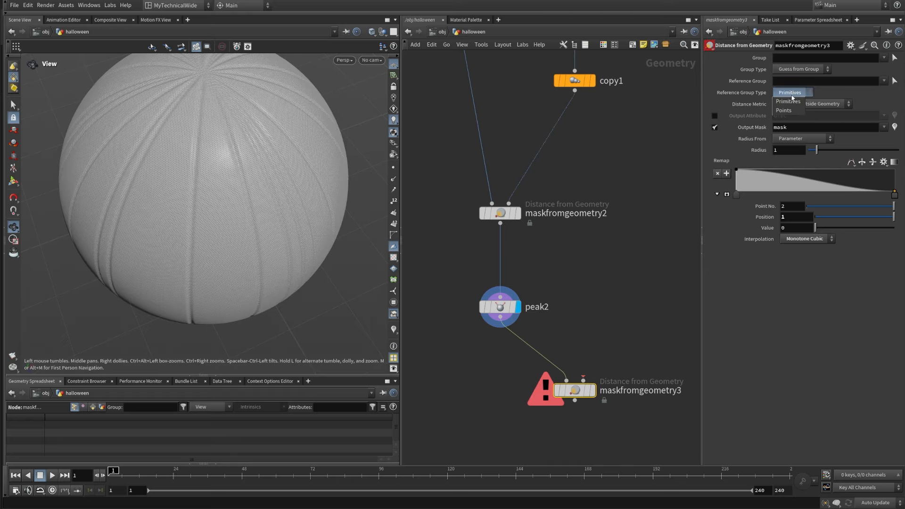
click(792, 101)
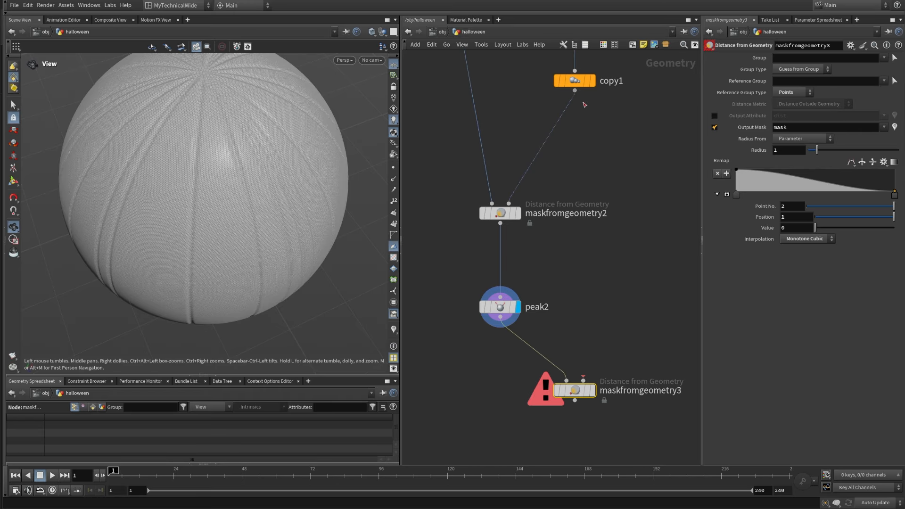
drag(574, 90, 583, 380)
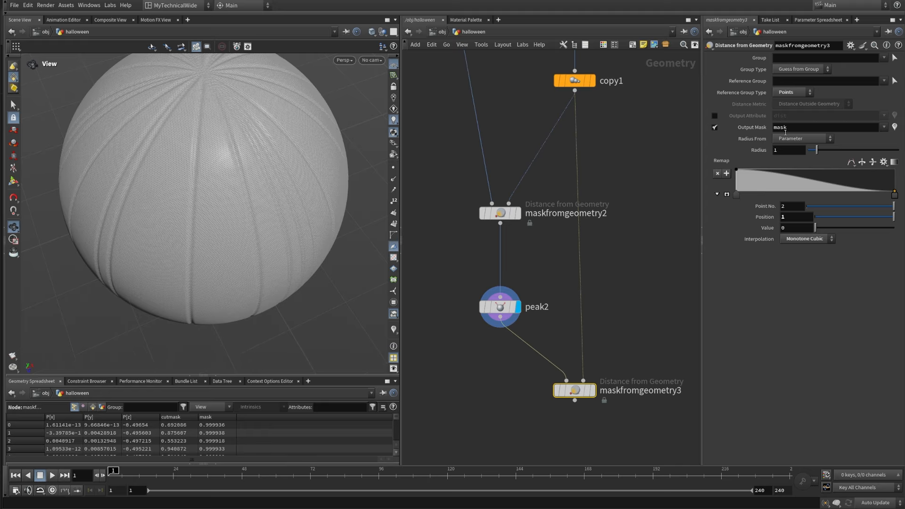
Step: Rename maskfromgeometry3's Output Mask attribute as bulgemask
text(bulge)
click(632, 245)
click(790, 152)
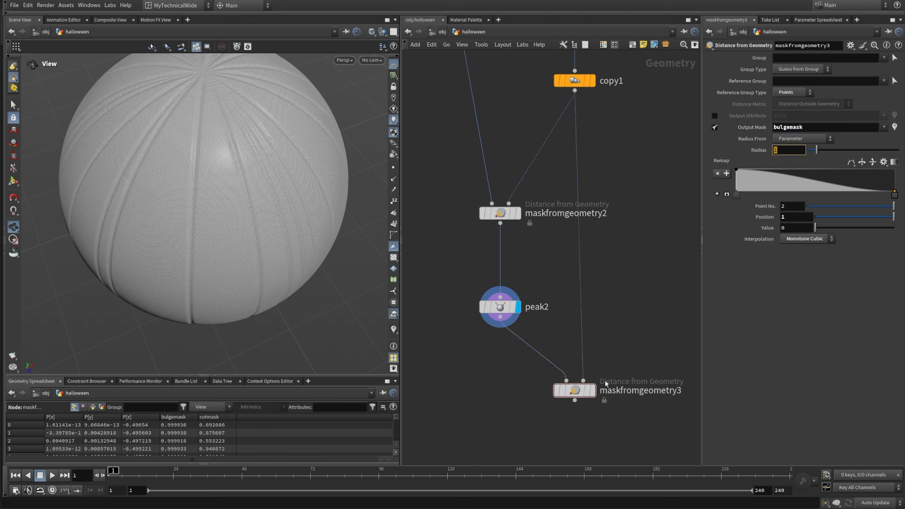
Step: Display maskfromgeometry3 and turn the mask visualization back on in the viewport
click(592, 397)
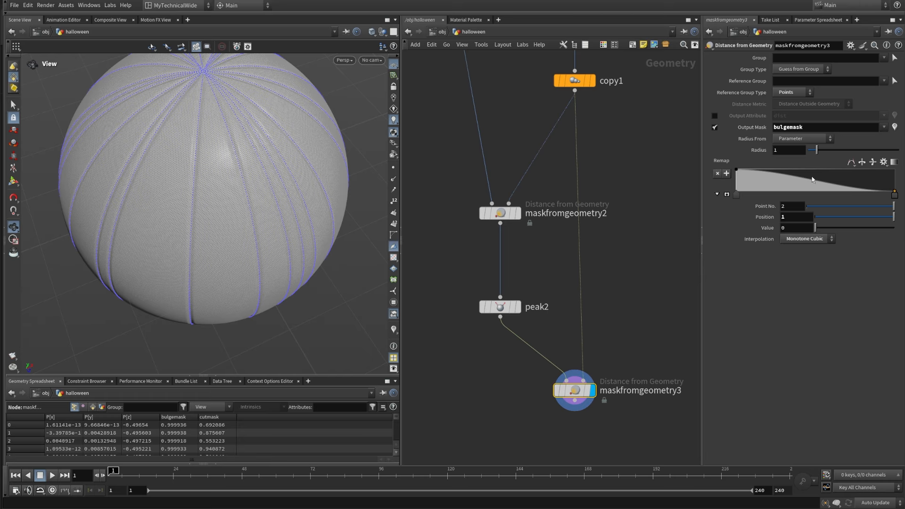
click(395, 333)
mouse_move(216, 279)
mouse_down()
mouse_move(212, 218)
mouse_move(228, 257)
mouse_move(210, 246)
mouse_move(202, 272)
mouse_up()
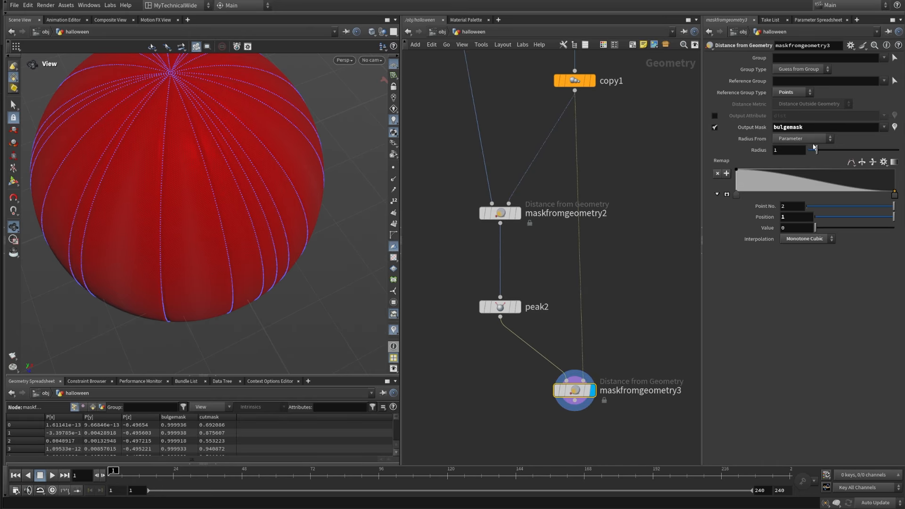
Step: Reverse maskfromgeometry3's Remap ramp, set it to B-Spline interpolation, and add a point at about position 0.057 with value 1
click(862, 164)
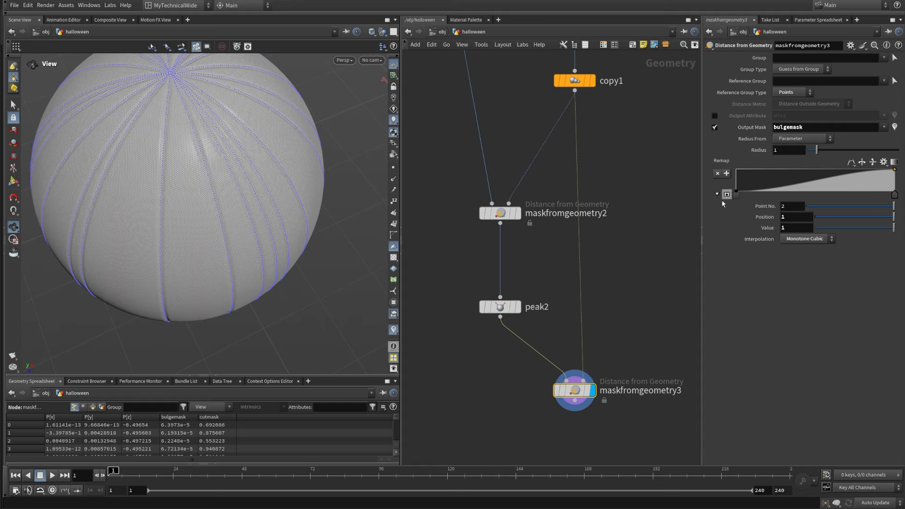
click(851, 168)
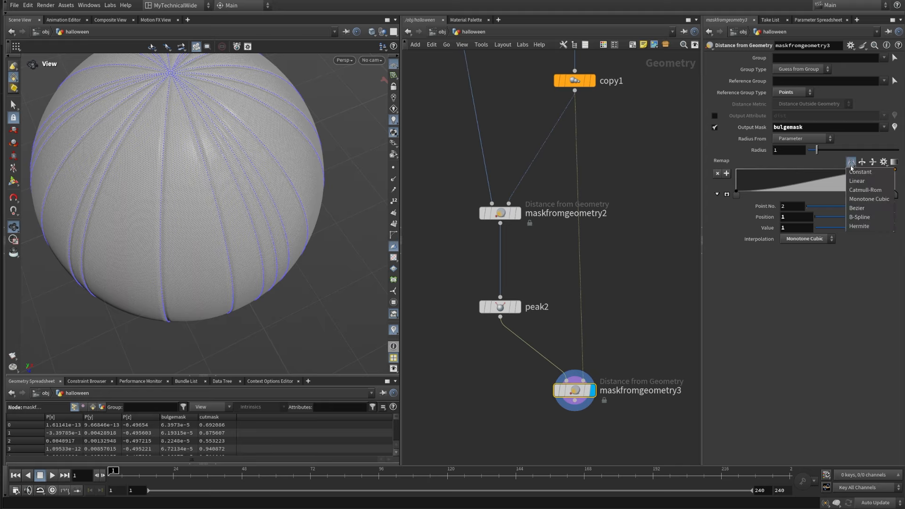
click(868, 217)
drag(829, 182, 746, 169)
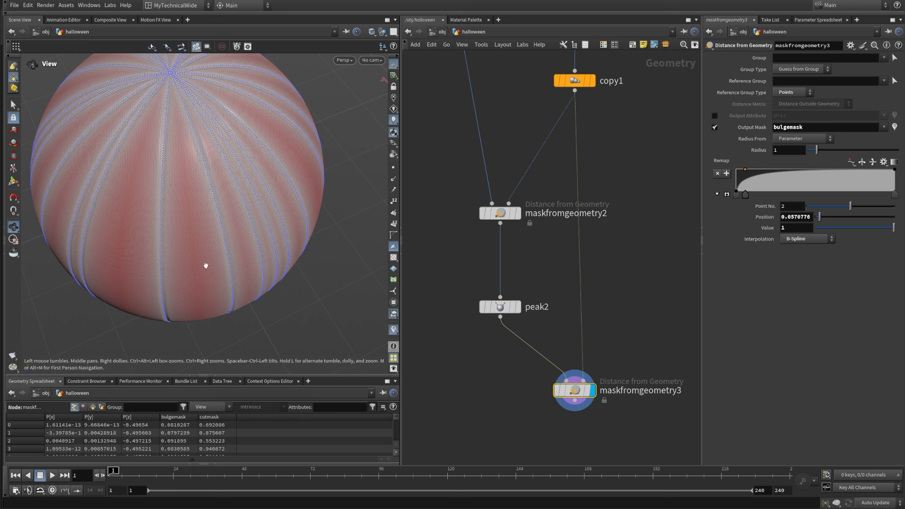
Step: Set maskfromgeometry3's Radius to 0.1
click(781, 151)
text(0.1)
key(Return)
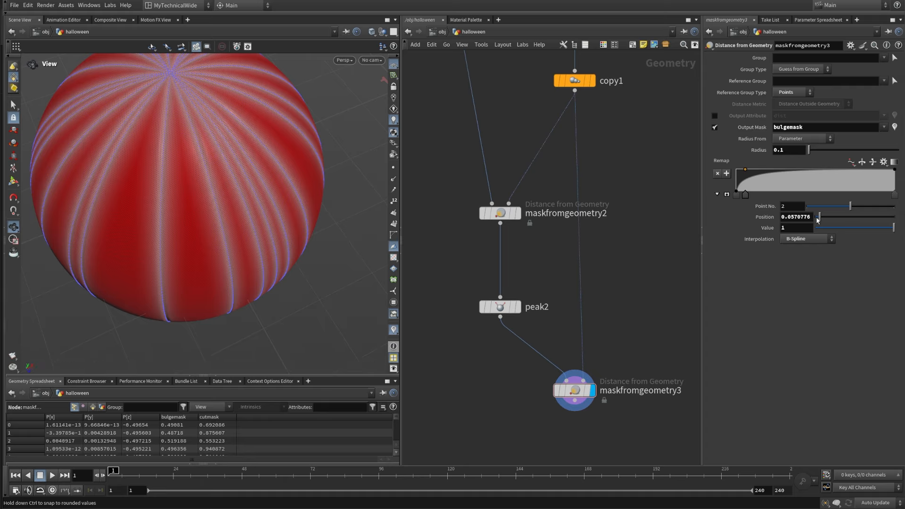
Step: In maskfromgeometry3's Remap ramp, set the second point's position to 0.1 and the first point's position to 0.05
drag(811, 217, 789, 228)
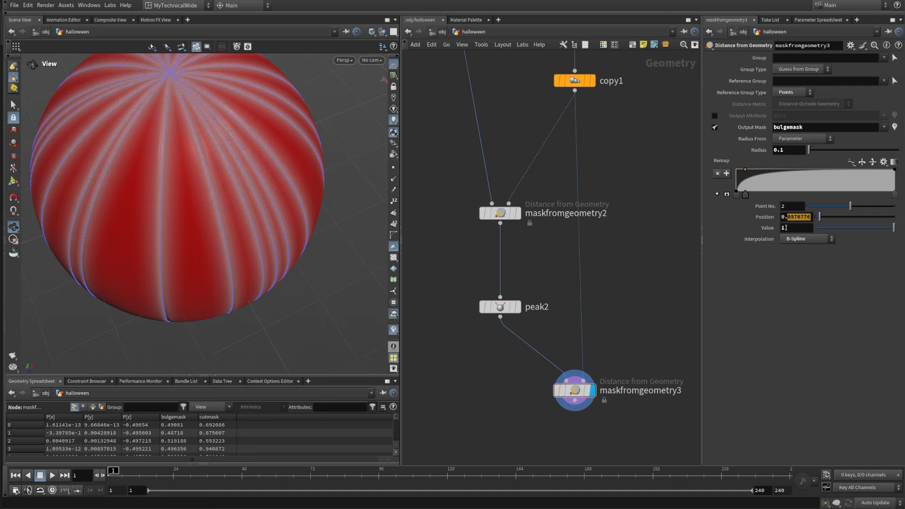
text(1)
key(Return)
click(735, 194)
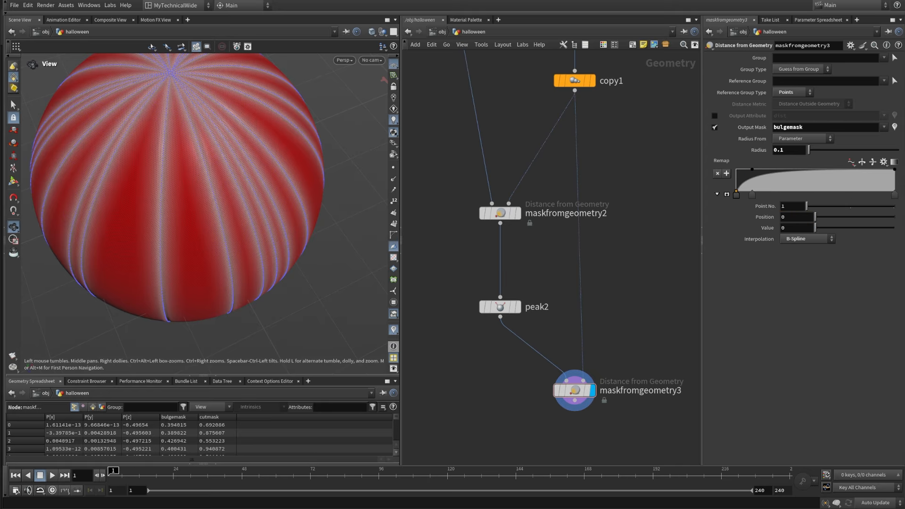
click(791, 217)
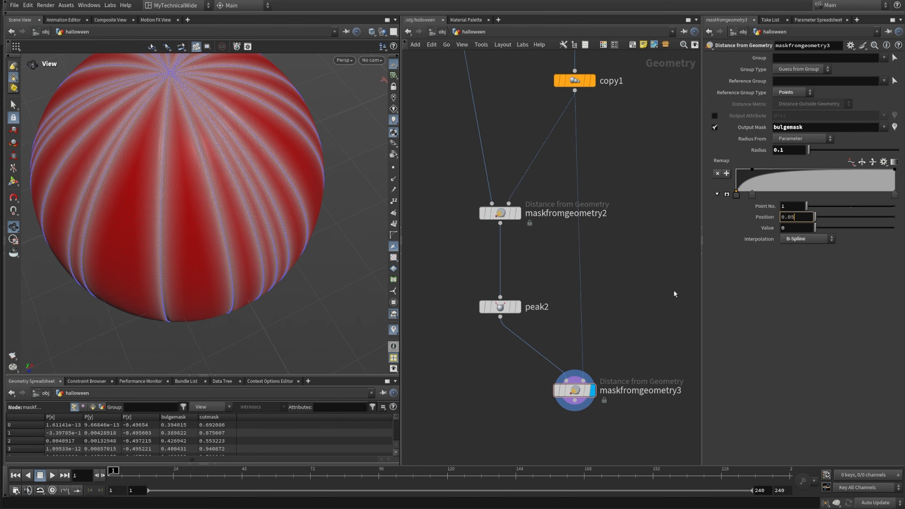
text(0.05)
key(Return)
scroll(190, 250, down, 5)
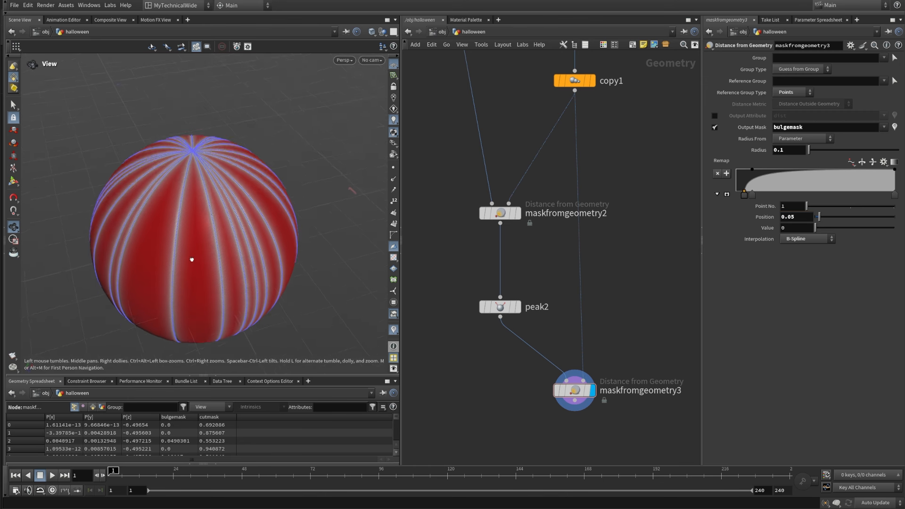
drag(192, 259, 329, 373)
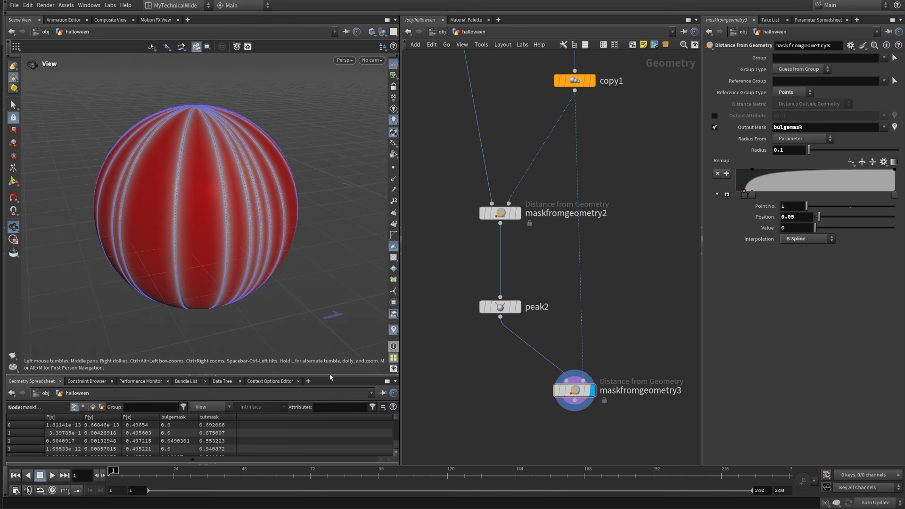
middle_drag(512, 404, 500, 353)
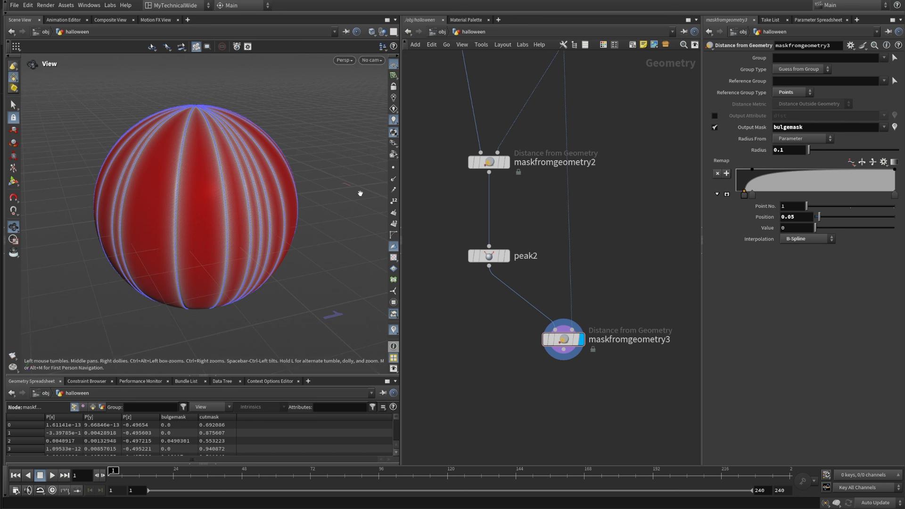
drag(198, 272, 204, 330)
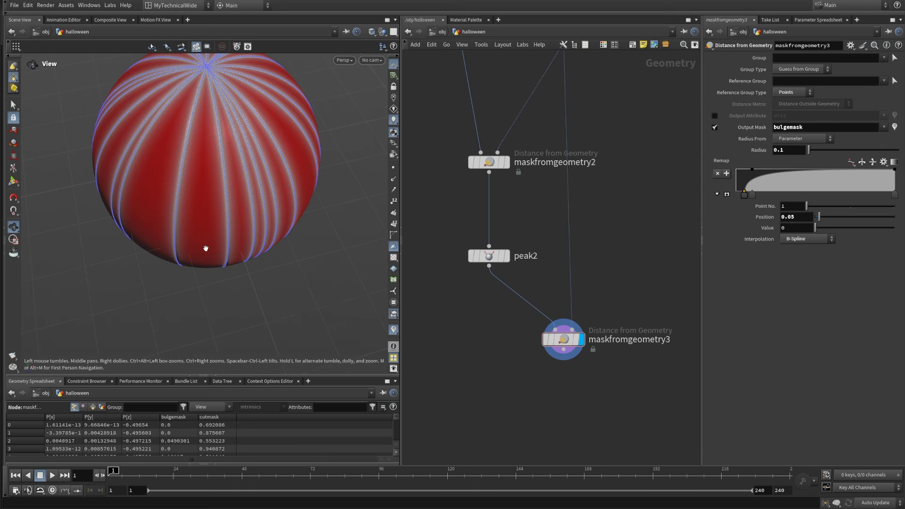
Step: Add a Peak node below maskfromgeometry3 and connect it to that node's output
middle_drag(550, 422, 571, 347)
scroll(567, 299, up, 2)
key(Tab)
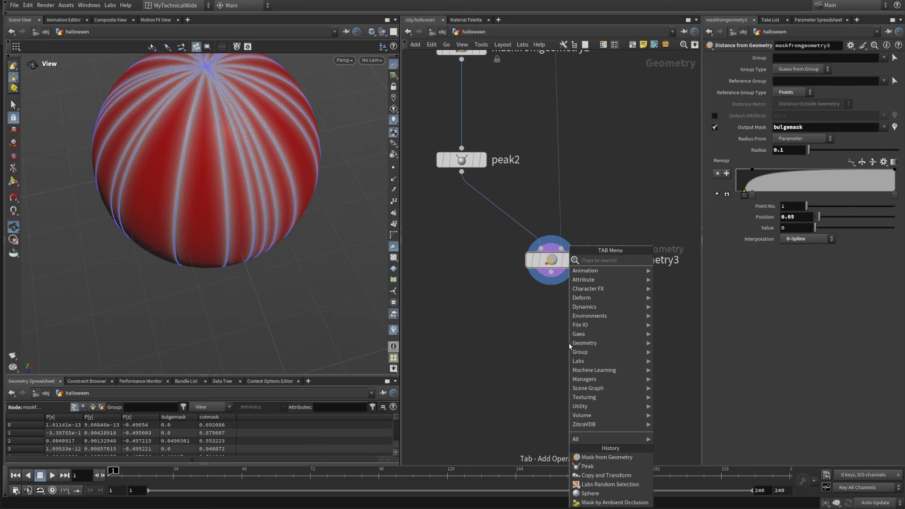
text(peak)
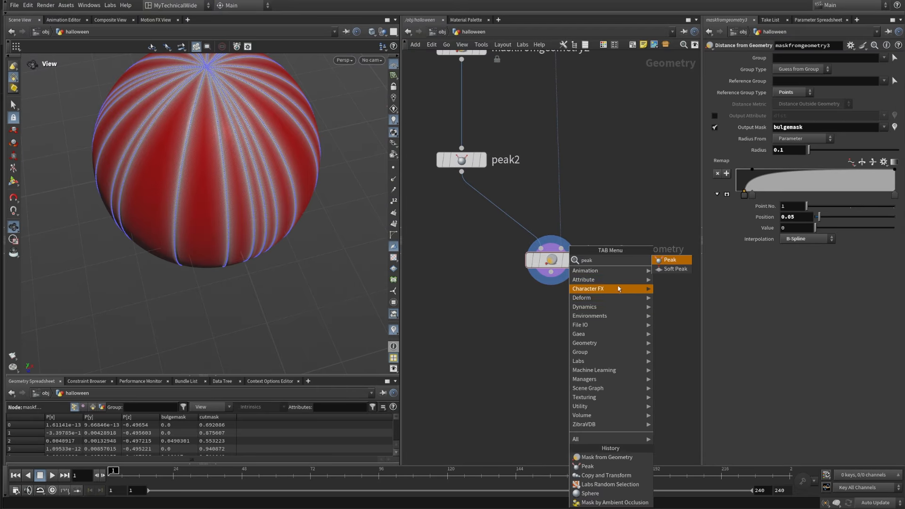
key(Return)
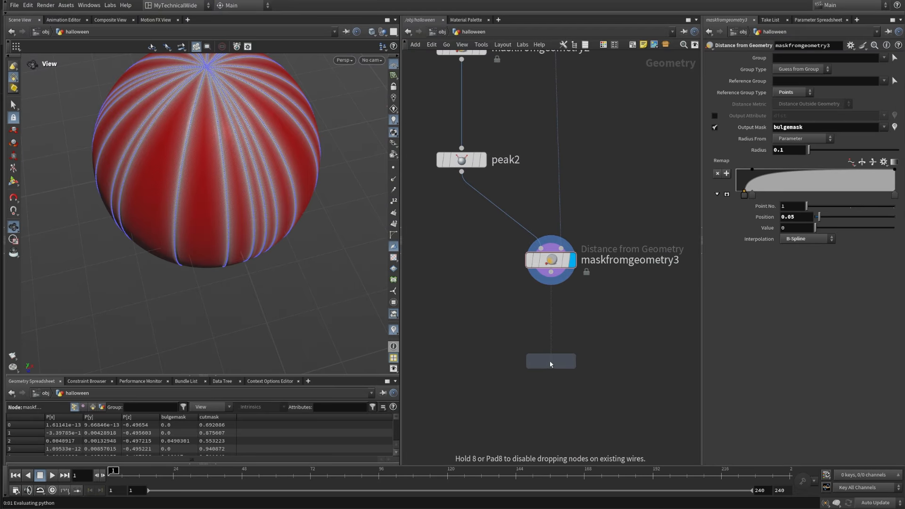
click(559, 362)
click(551, 272)
click(551, 349)
Step: Scale peak3's mask by the bulgemask attribute and set its Distance to 0.01
click(868, 81)
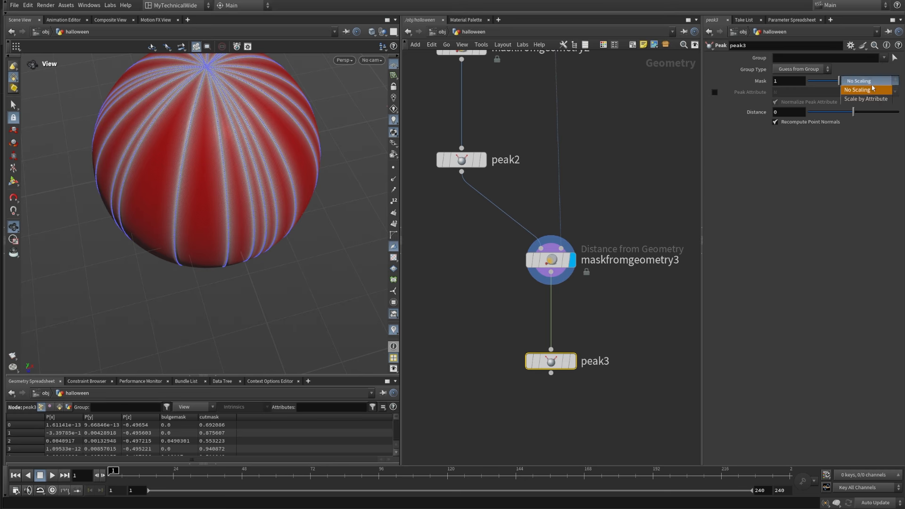
click(864, 92)
click(883, 93)
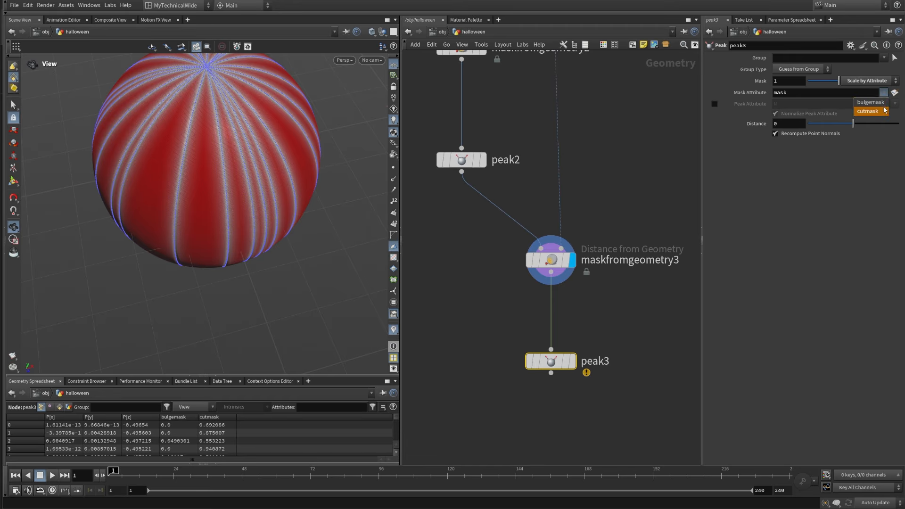
click(869, 102)
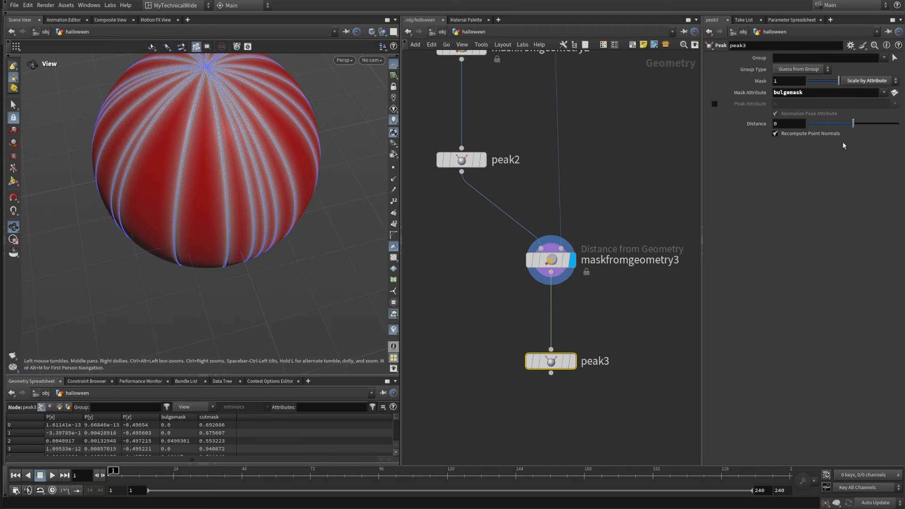
click(790, 126)
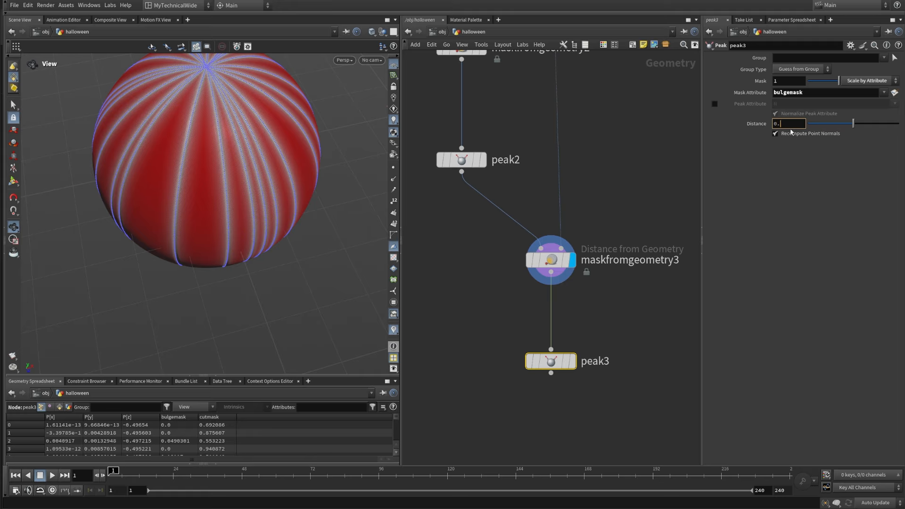
text(.01)
key(Return)
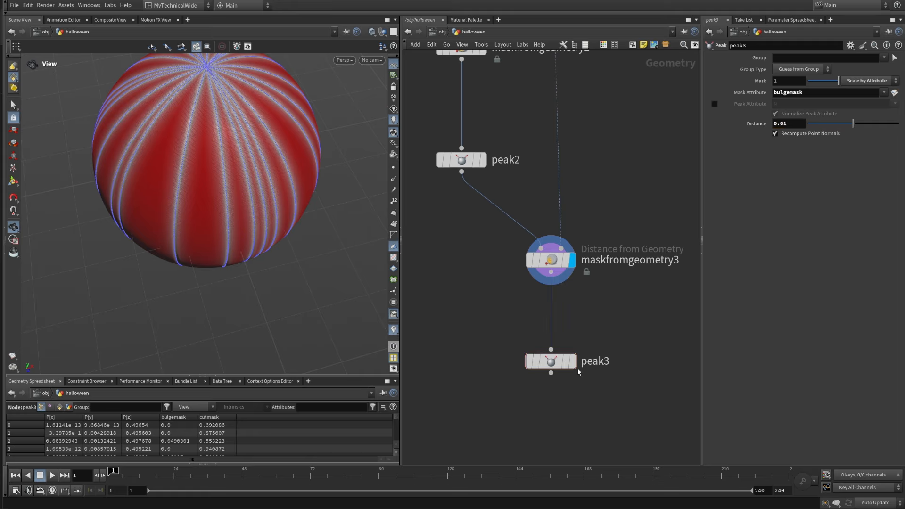
Step: Display peak3 and turn off the mask visualization to view the bulged segments in plain grey
click(571, 361)
drag(630, 418, 490, 329)
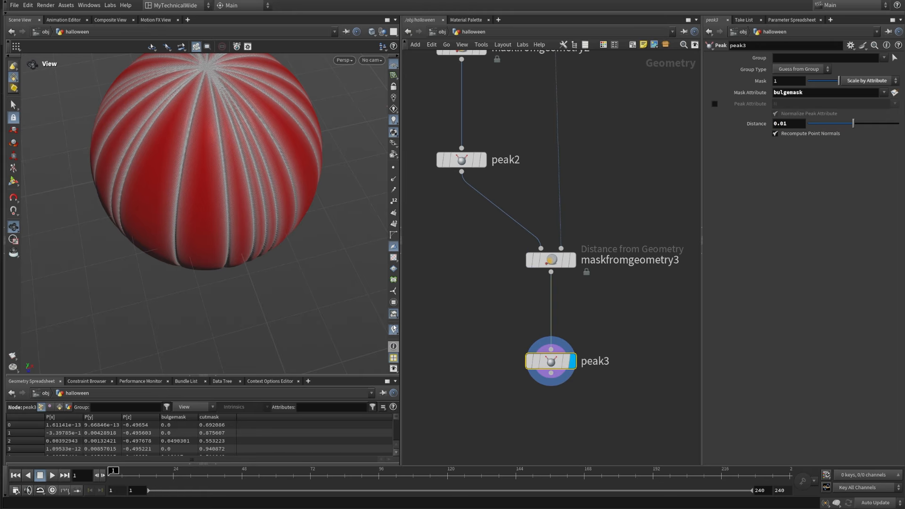
drag(196, 213, 230, 253)
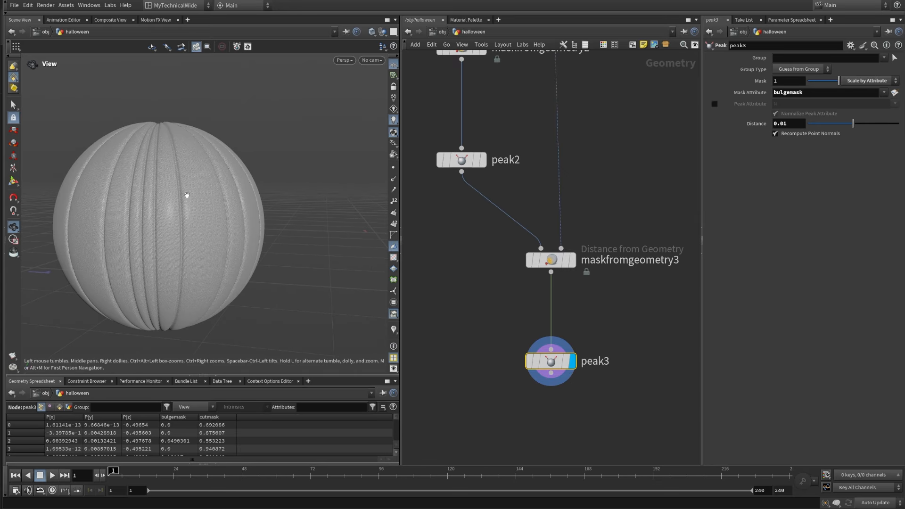
drag(186, 196, 212, 216)
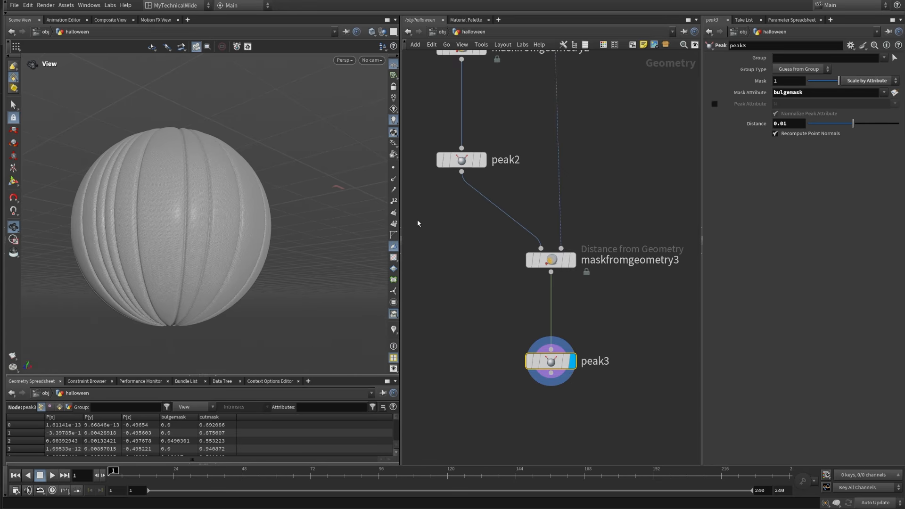
middle_drag(438, 186, 462, 328)
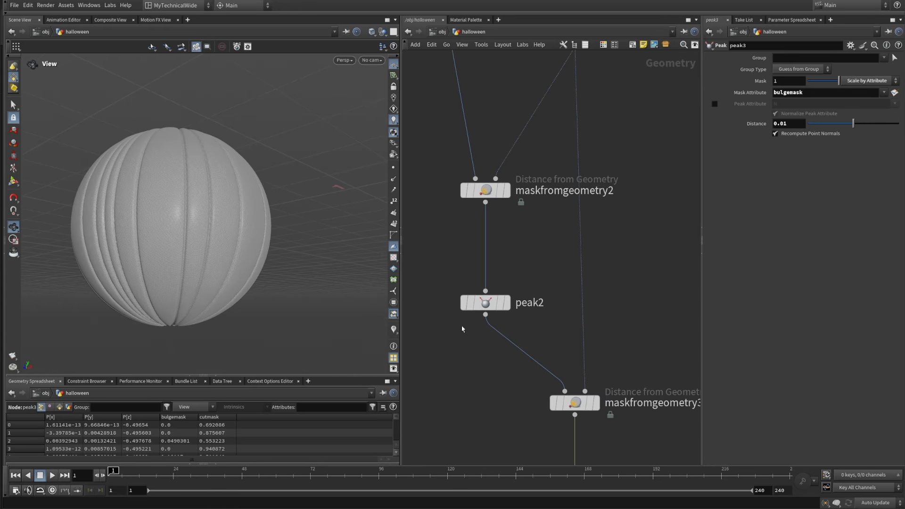
Step: Switch the viewport display to Smooth Shaded and inspect the grooves up close
click(372, 32)
click(404, 133)
drag(235, 211, 228, 257)
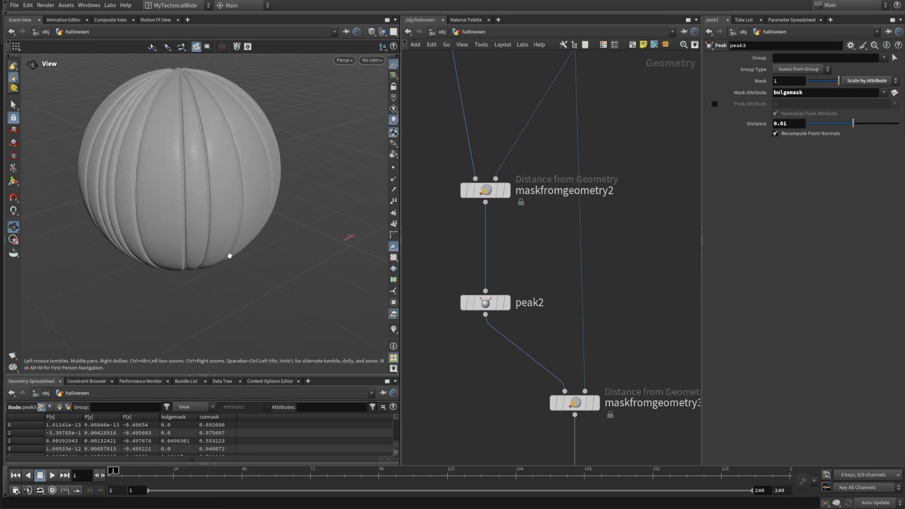
right_drag(228, 256, 245, 104)
click(372, 32)
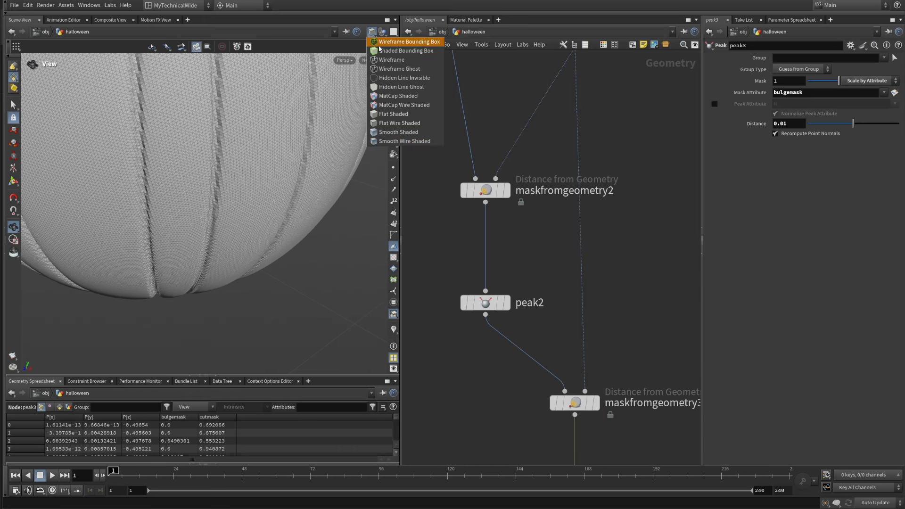
click(403, 132)
drag(248, 231, 242, 278)
right_drag(242, 278, 204, 265)
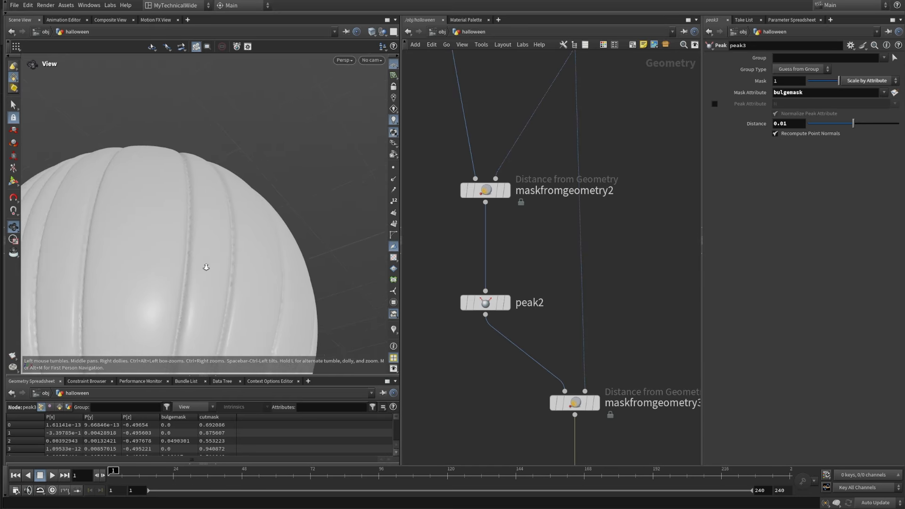
drag(204, 265, 209, 257)
right_drag(210, 256, 233, 222)
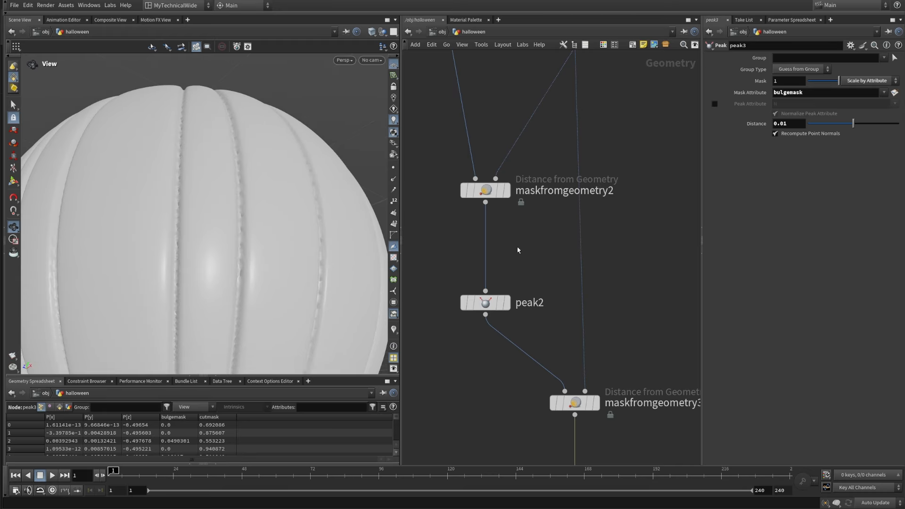
Step: Set the Distance of peak2, the cutmask-driven Peak, to -0.001
click(490, 302)
drag(798, 125, 791, 125)
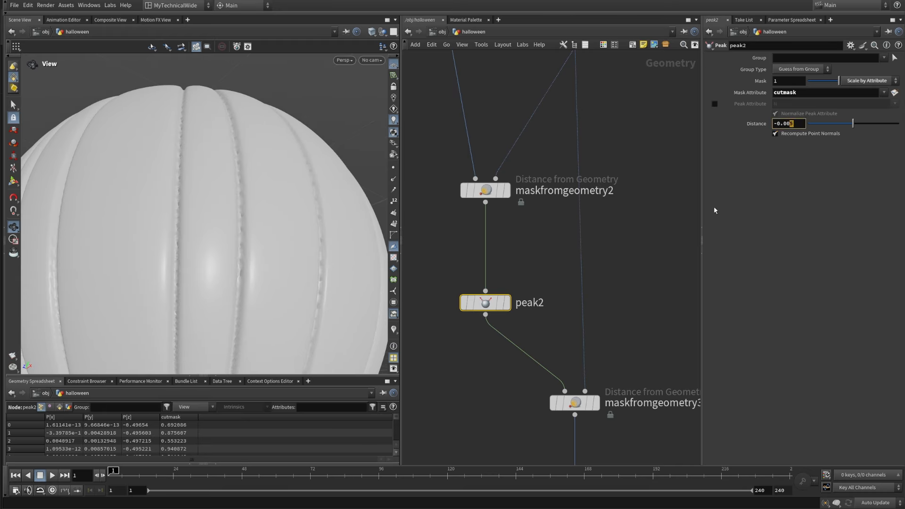
click(633, 248)
right_drag(281, 128, 249, 236)
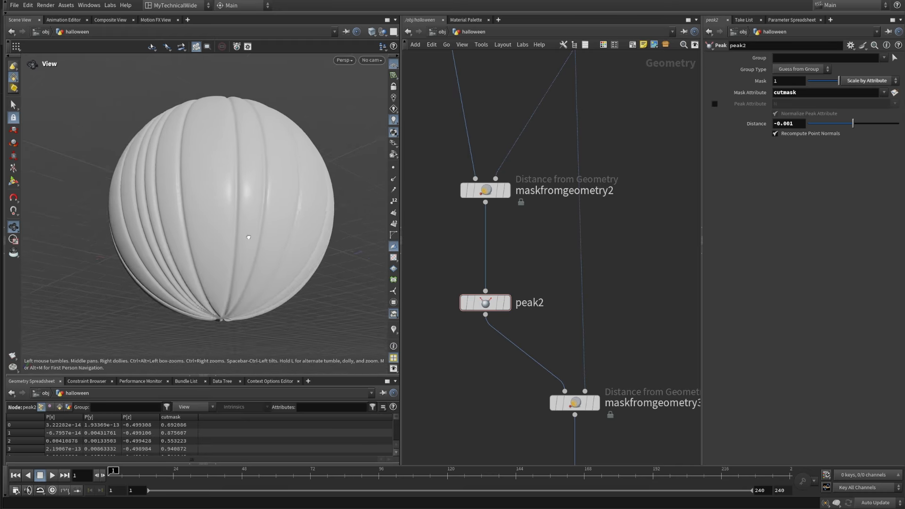
drag(248, 236, 294, 208)
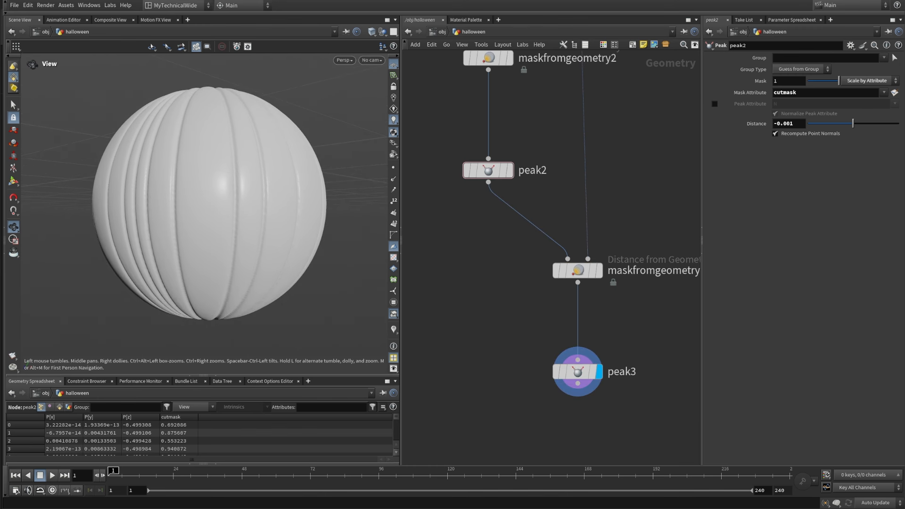
Step: Duplicate the maskfromgeometry1, transform1 and blendshapes1 nodes together and place the copies below peak3
scroll(525, 368, down, 5)
middle_drag(492, 380, 541, 301)
scroll(540, 300, up, 1)
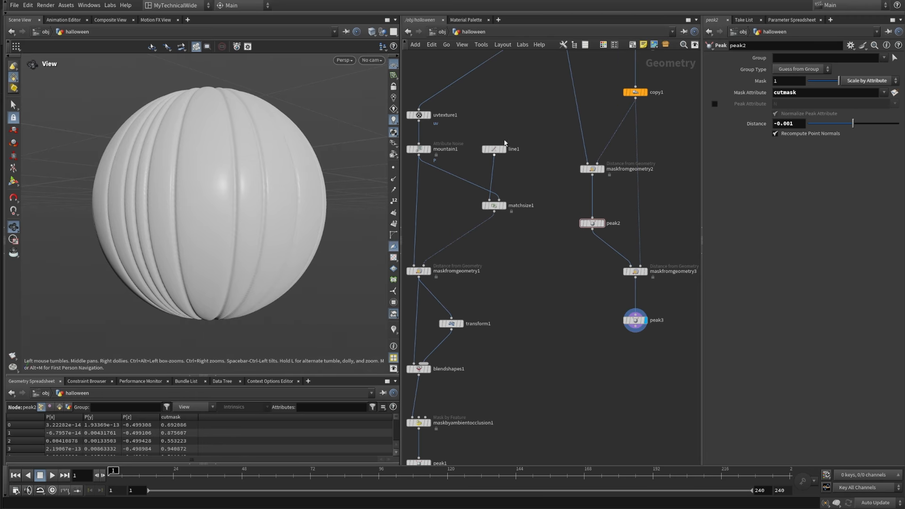
middle_drag(486, 255, 519, 185)
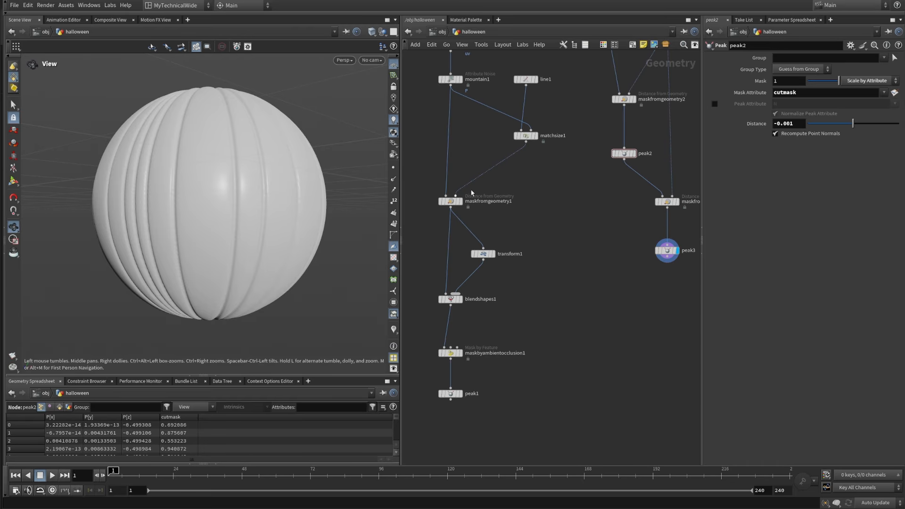
drag(422, 179, 461, 274)
drag(536, 315, 423, 285)
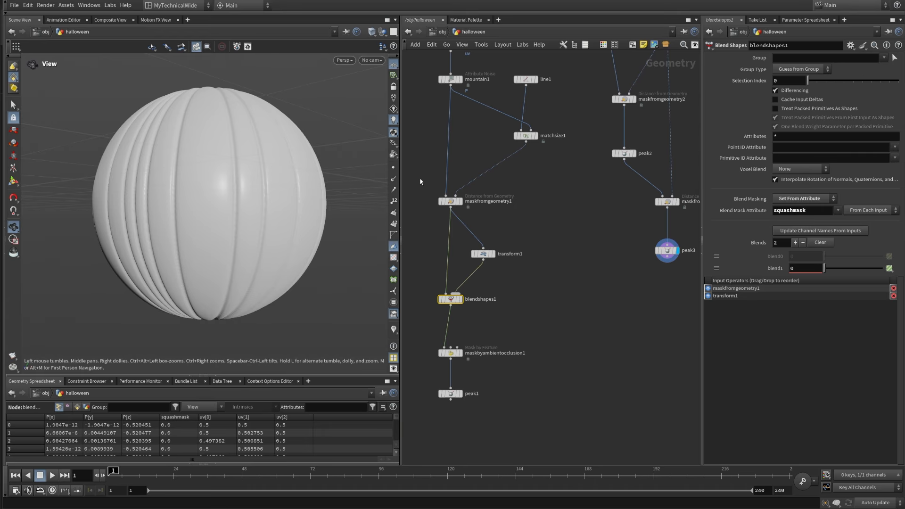
drag(419, 181, 517, 319)
middle_drag(558, 302, 527, 263)
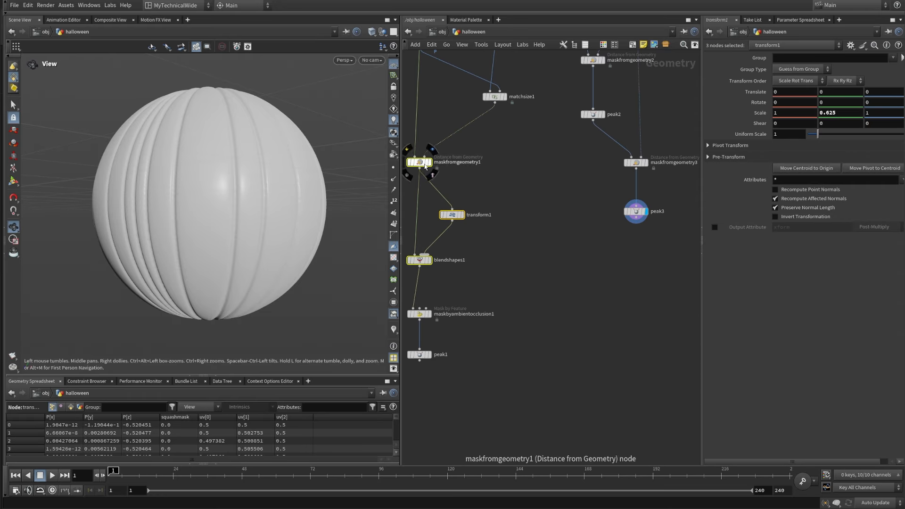
alt+drag(421, 161, 605, 286)
click(658, 246)
middle_drag(655, 242, 628, 301)
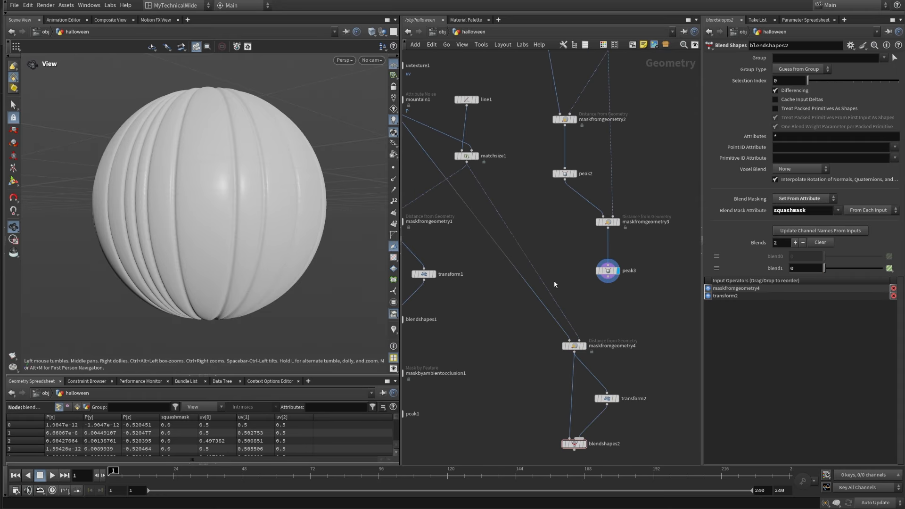
Step: Connect peak3's output to the first input of maskfromgeometry4 in place of the mountain1 connection
drag(528, 284, 618, 296)
click(619, 293)
middle_drag(619, 293, 583, 231)
drag(503, 265, 611, 398)
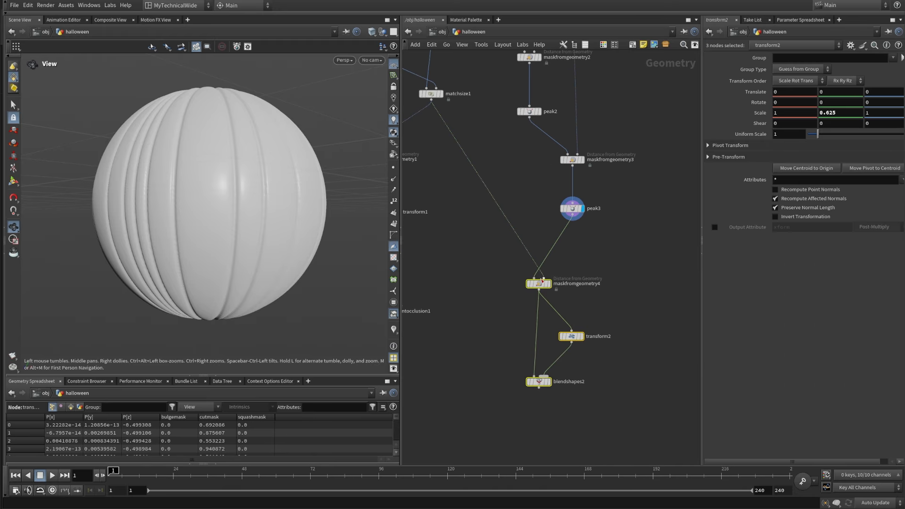
click(544, 375)
drag(578, 287, 616, 298)
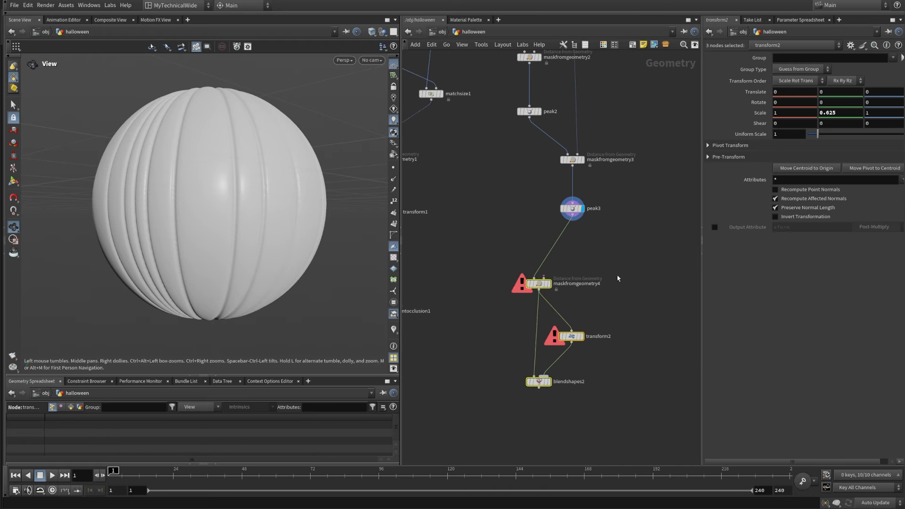
key(ctrl+z)
Step: Move the three copied nodes directly under peak3 and display blendshapes2 to view the squashed pumpkin
drag(512, 411, 645, 272)
drag(544, 288, 578, 264)
click(582, 357)
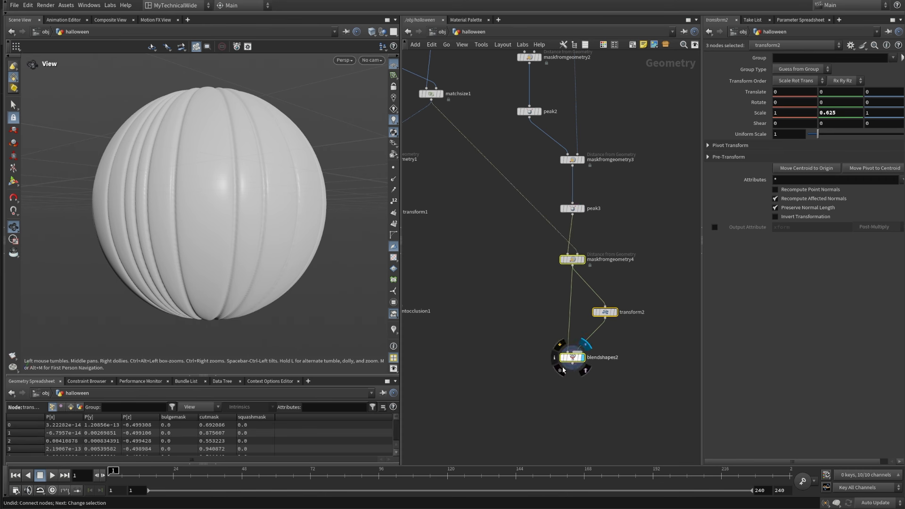
click(481, 294)
middle_drag(268, 268, 288, 216)
drag(289, 217, 245, 250)
right_drag(246, 250, 250, 306)
middle_drag(249, 305, 225, 224)
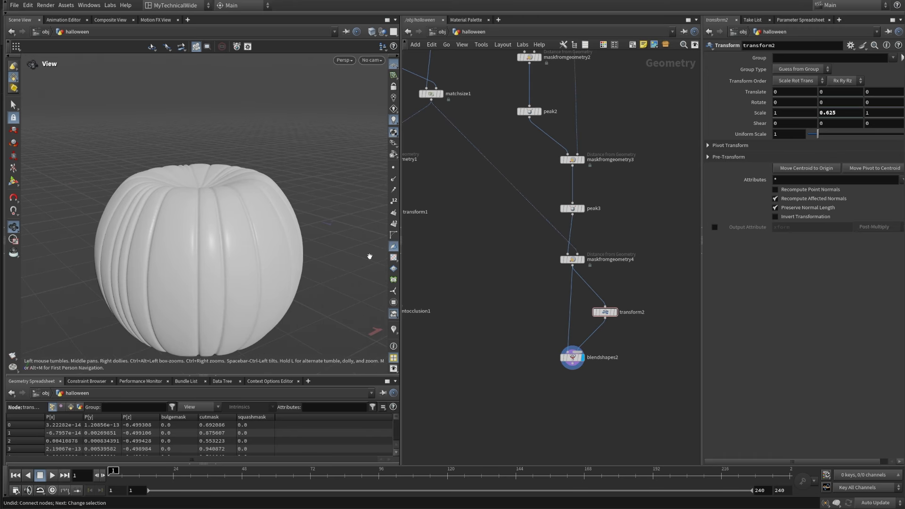
Step: Review the radius of maskfromgeometry4 and try a different vertical scale on transform2, then undo the scale change
drag(619, 282, 518, 258)
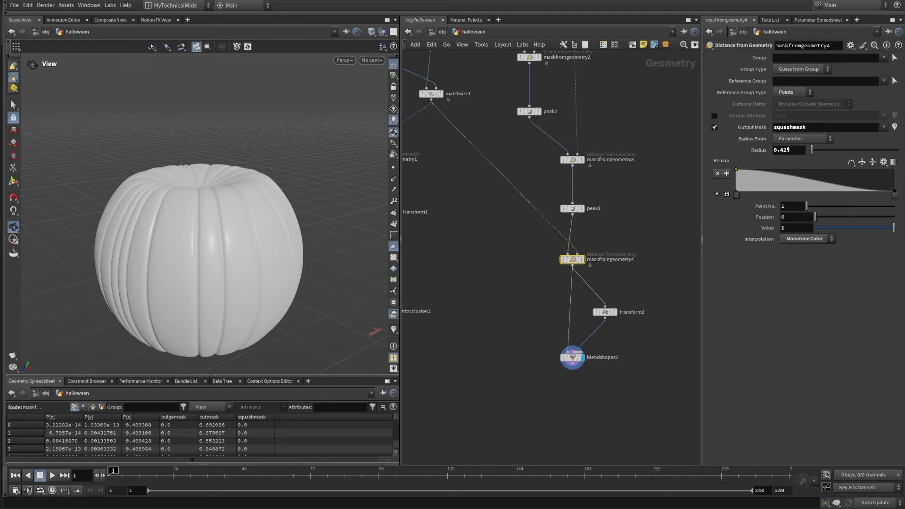
middle_drag(790, 150, 771, 190)
drag(595, 304, 646, 350)
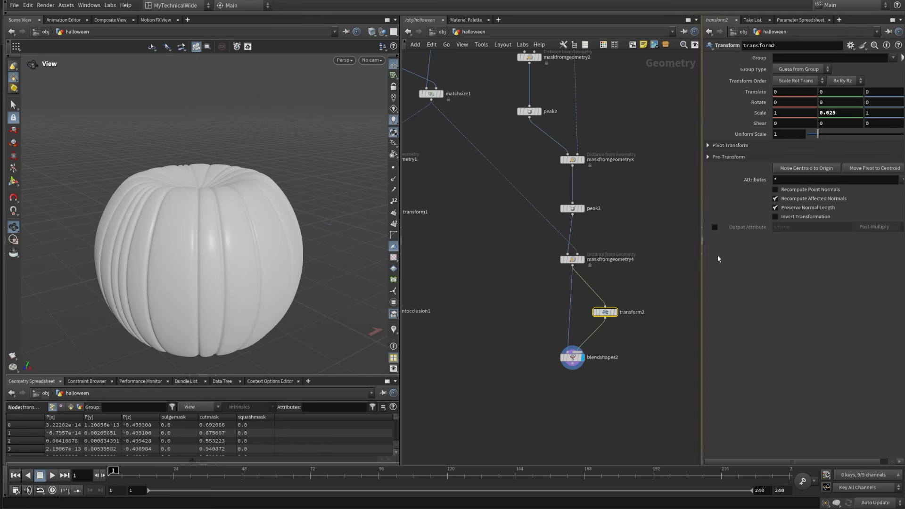
mouse_move(843, 116)
middle_down()
mouse_move(834, 113)
mouse_move(852, 128)
middle_up()
key(ctrl+z)
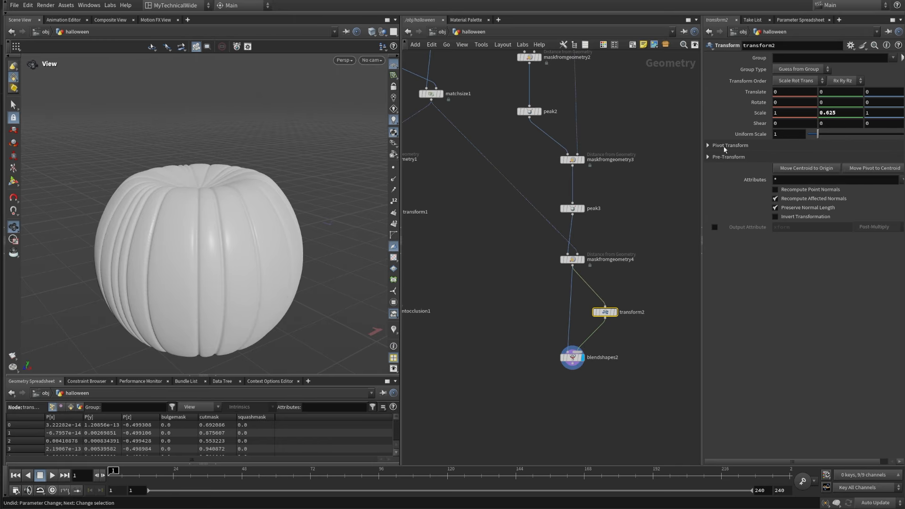
Step: Add a Mask by Ambient Occlusion node below blendshapes2, fed by the blend shape's output
click(484, 319)
middle_drag(475, 317, 507, 256)
drag(222, 176, 235, 142)
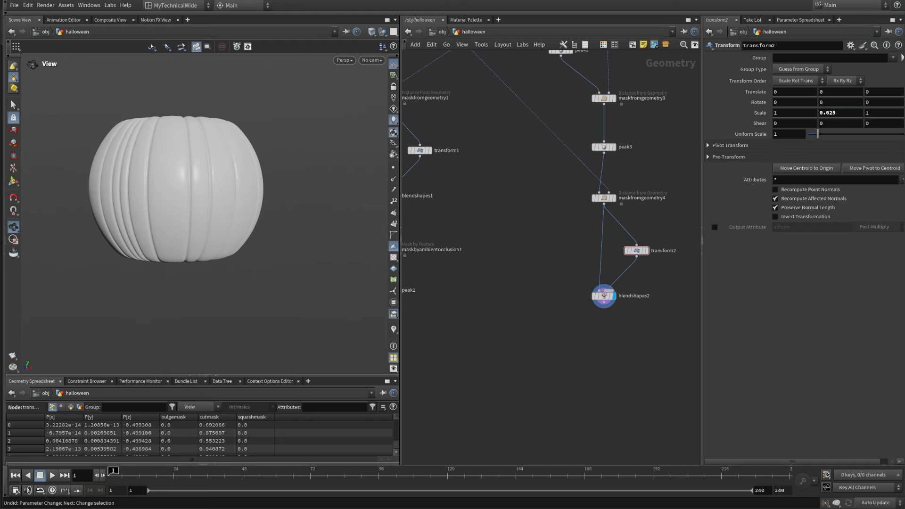
middle_drag(558, 346, 497, 376)
drag(191, 199, 224, 192)
drag(248, 202, 240, 209)
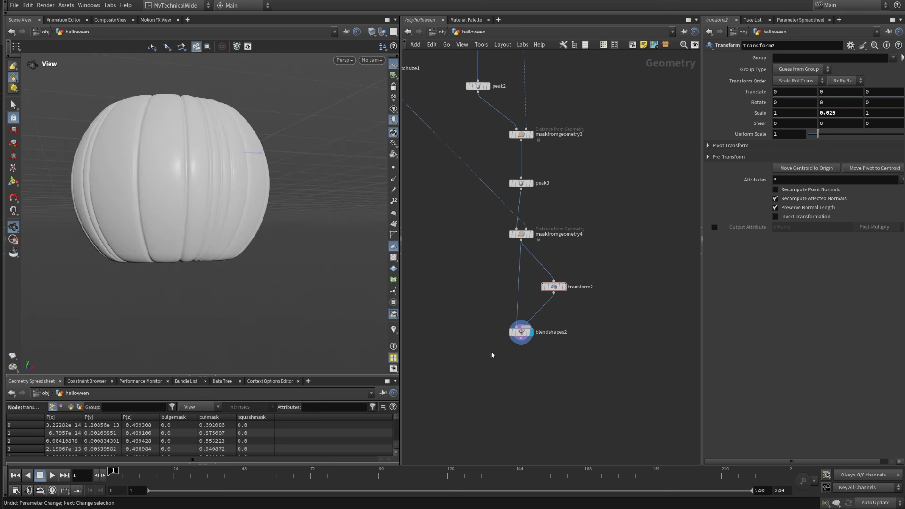
middle_drag(540, 354, 570, 311)
scroll(620, 264, up, 2)
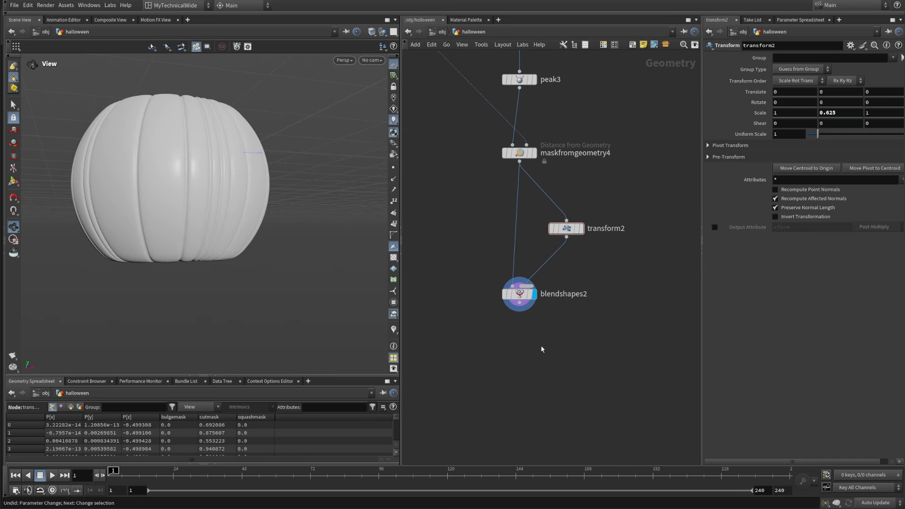
key(Tab)
text(maskbya)
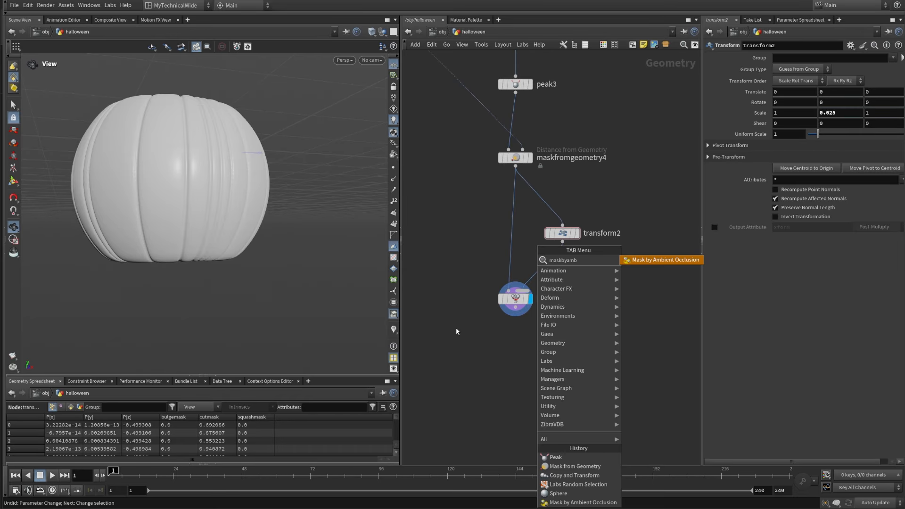
click(659, 260)
click(505, 362)
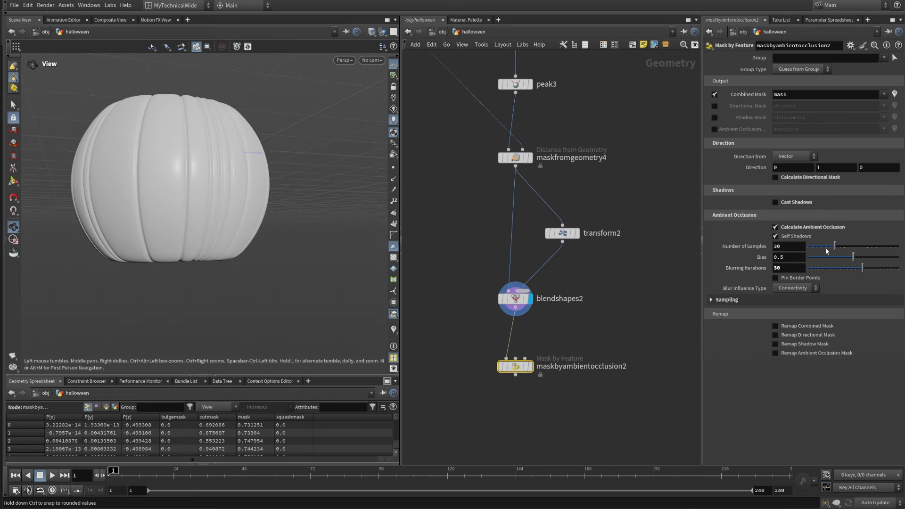
Step: Enable Remap Ambient Occlusion Mask on maskbyambientocclusion2 and display the node with its mask visualized on the pumpkin
click(822, 354)
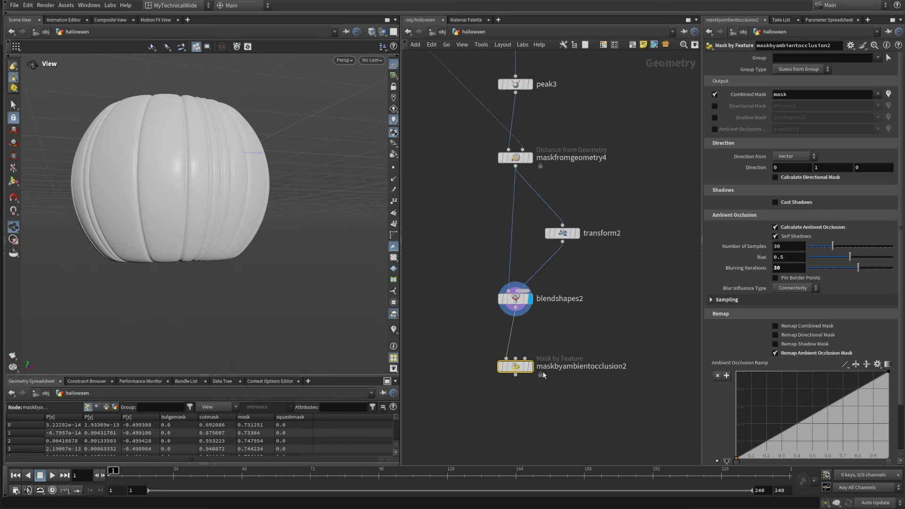
click(530, 366)
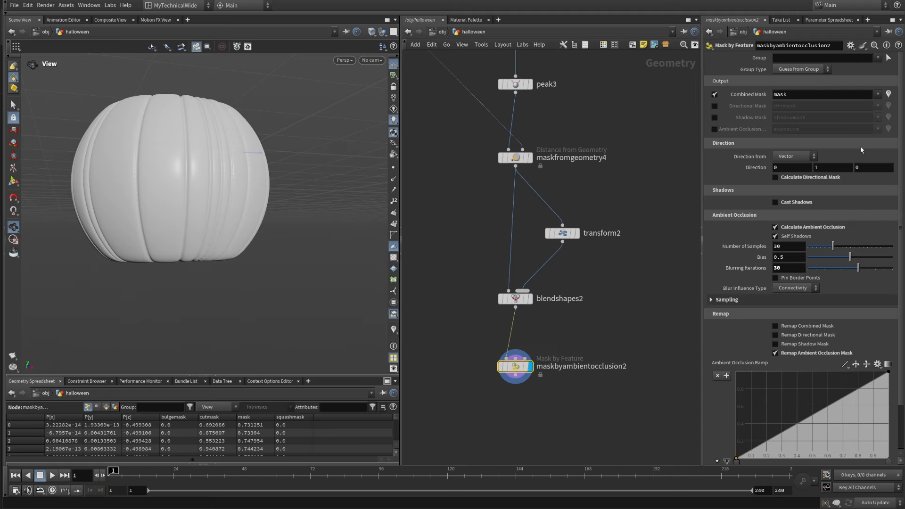
click(392, 330)
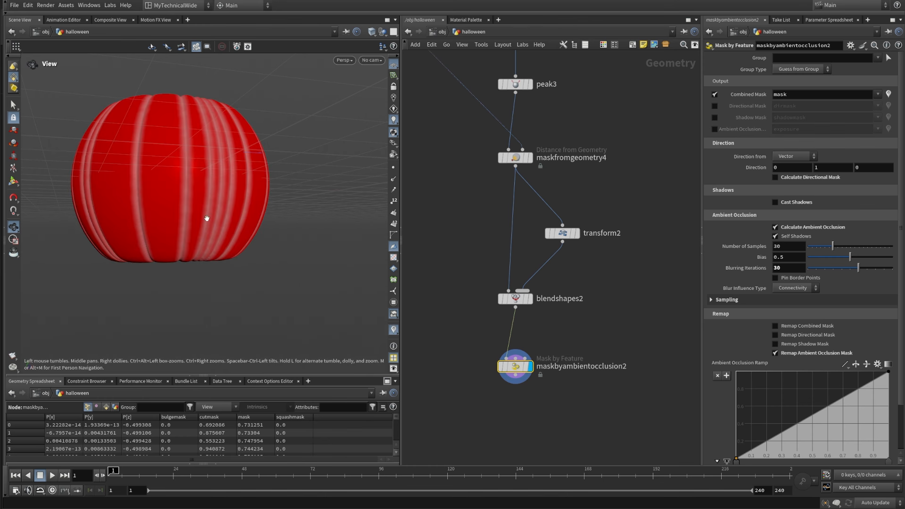
drag(207, 218, 218, 249)
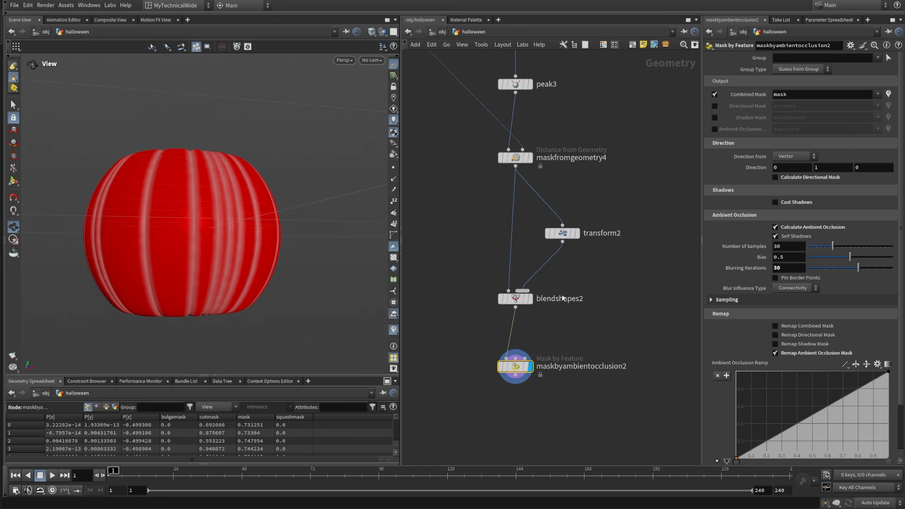
Step: Reverse the ambient occlusion ramp and tighten it by moving its points to positions of about 0.508 and 0.850
click(855, 364)
scroll(775, 403, down, 1)
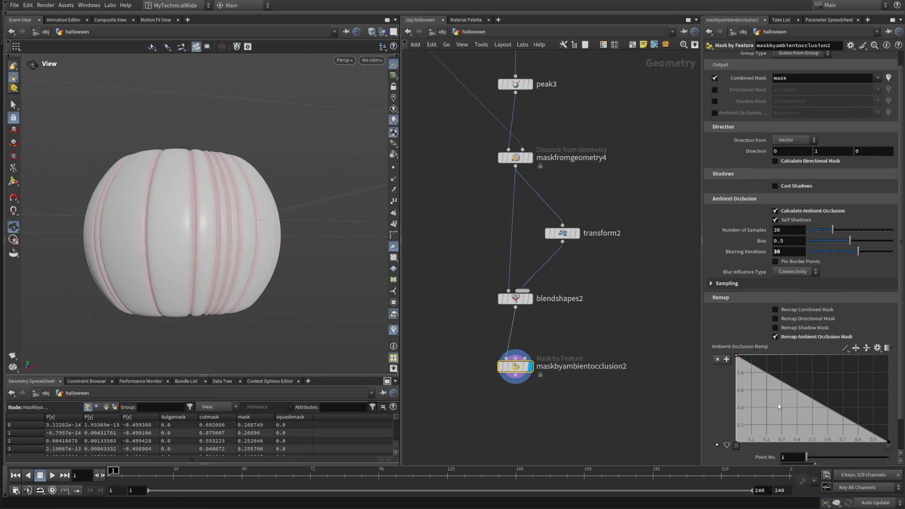
scroll(778, 406, down, 1)
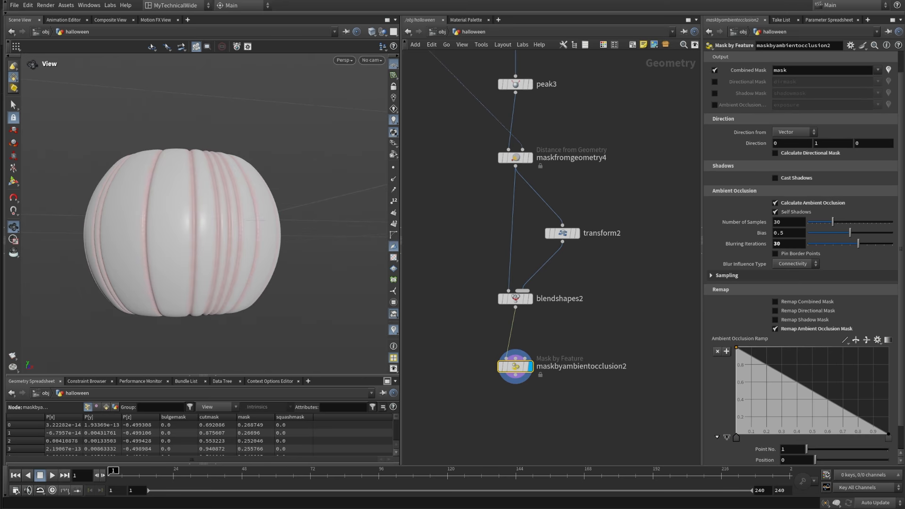
scroll(733, 418, down, 1)
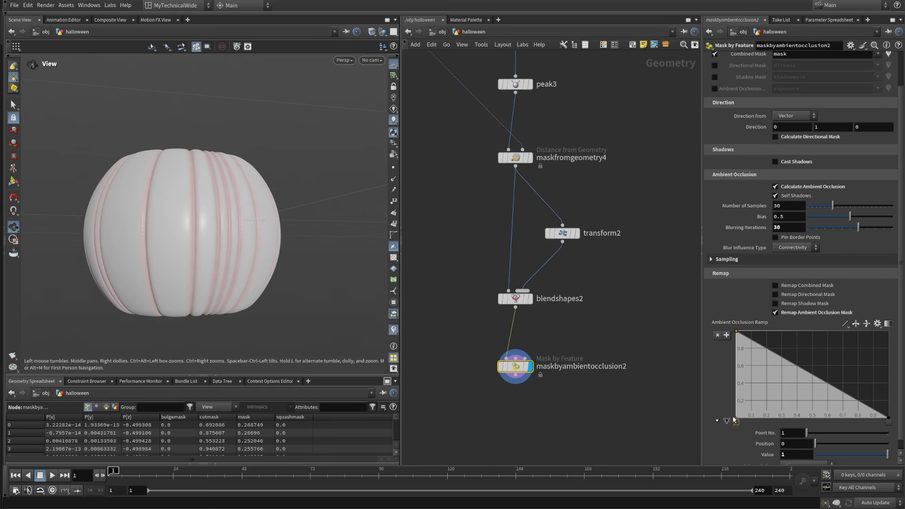
drag(737, 424, 813, 432)
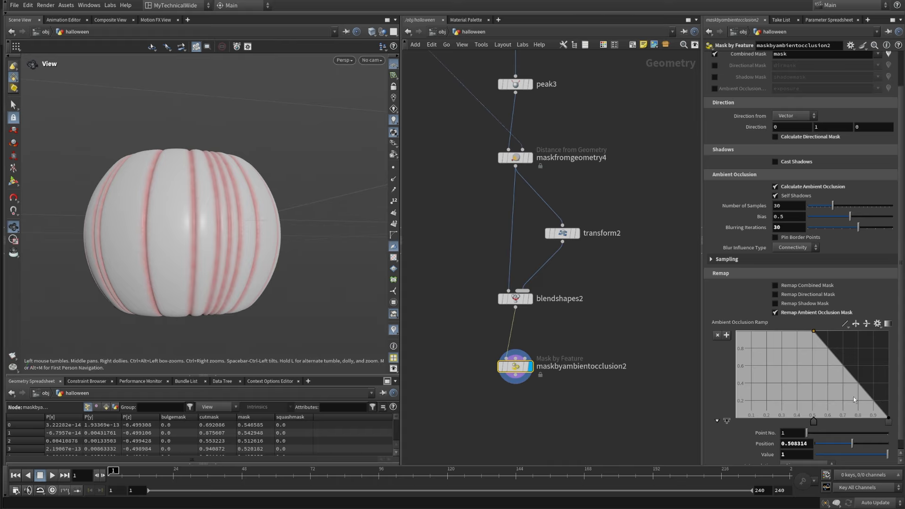
drag(889, 421, 865, 421)
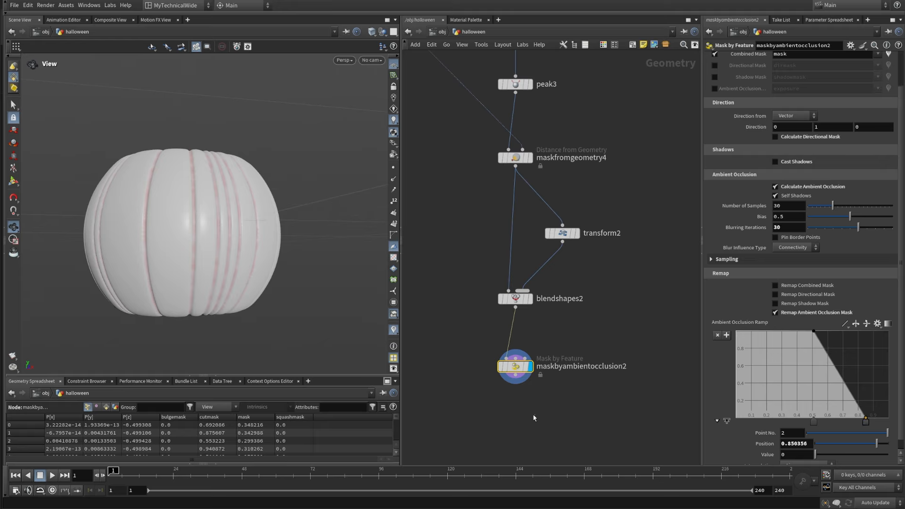
mouse_move(237, 207)
mouse_down()
mouse_move(248, 228)
mouse_move(247, 216)
mouse_up()
Step: Add a Peak node below maskbyambientocclusion2, connect it to the mask node's output and display it
middle_drag(493, 391, 528, 332)
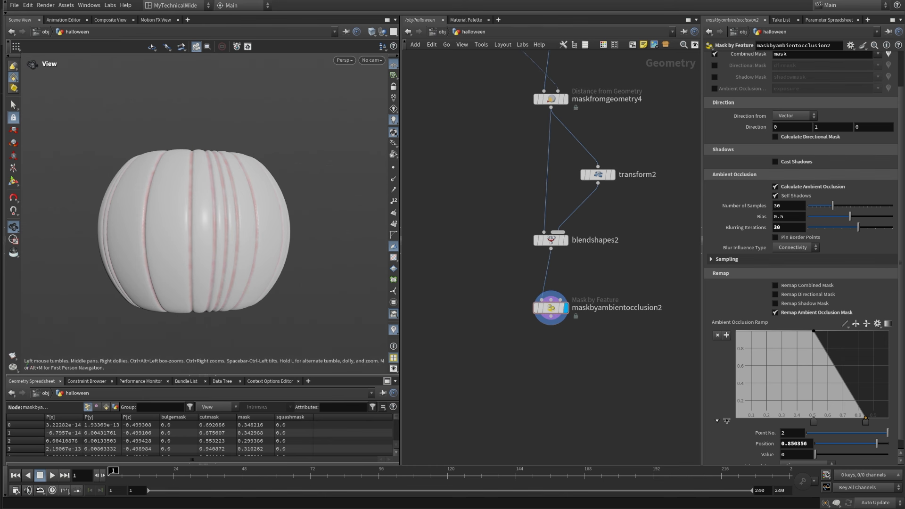
scroll(607, 356, up, 3)
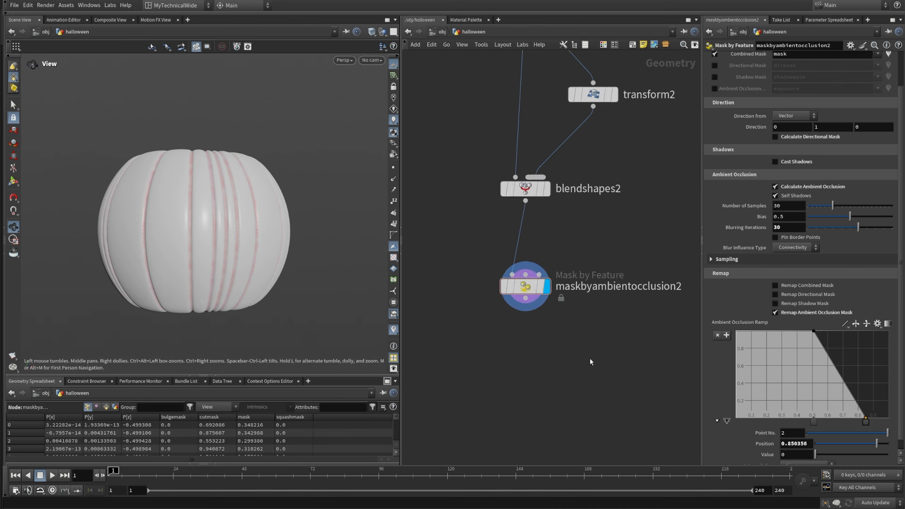
middle_drag(575, 358, 549, 360)
drag(541, 342, 454, 248)
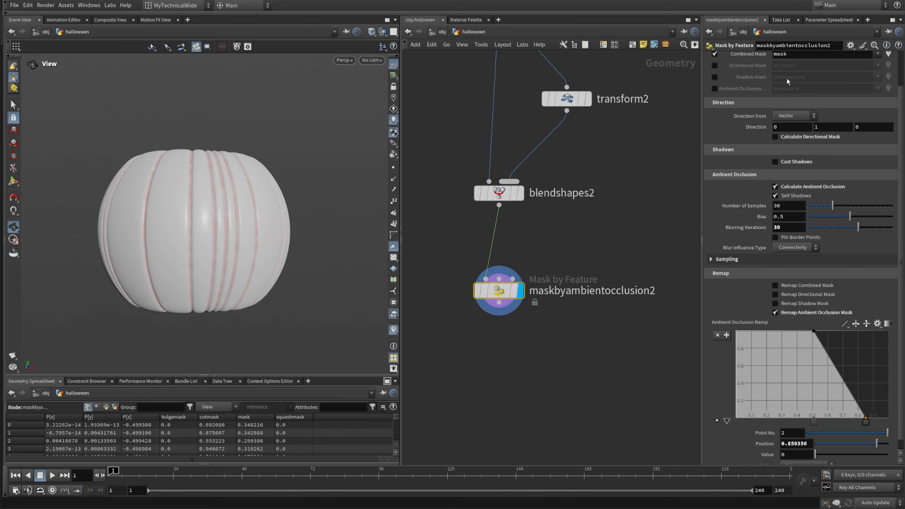
scroll(865, 96, up, 1)
scroll(767, 99, up, 1)
key(Tab)
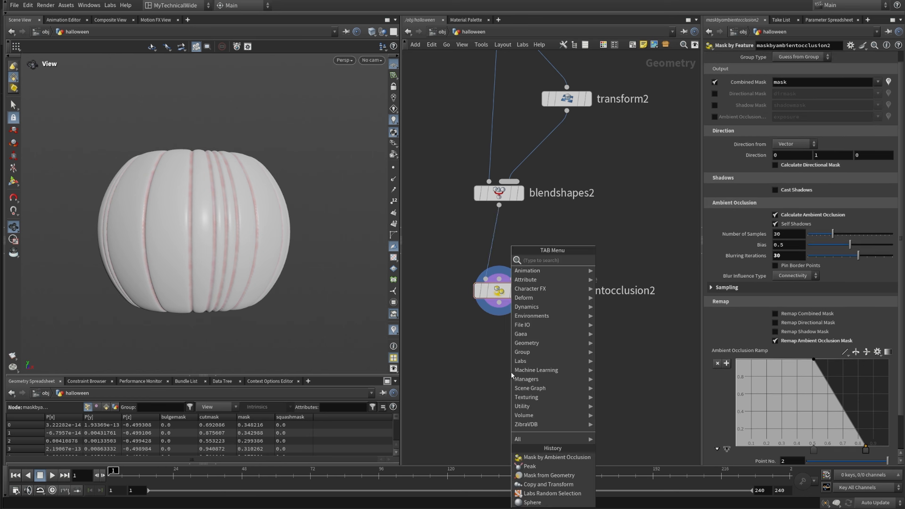
text(peak)
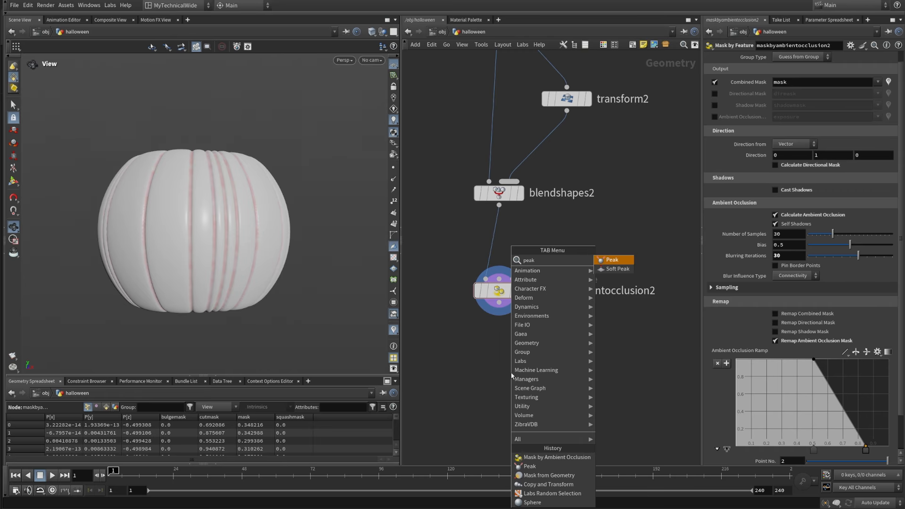
click(611, 261)
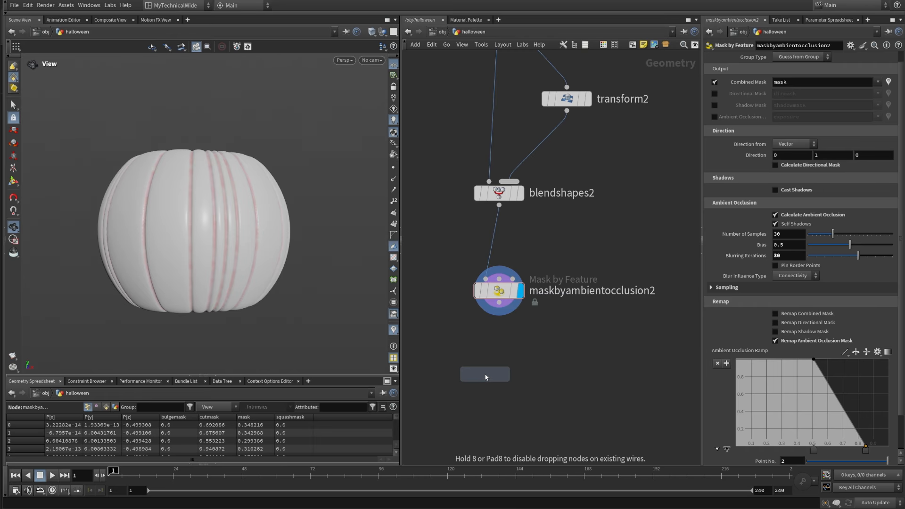
click(499, 368)
click(498, 303)
click(499, 356)
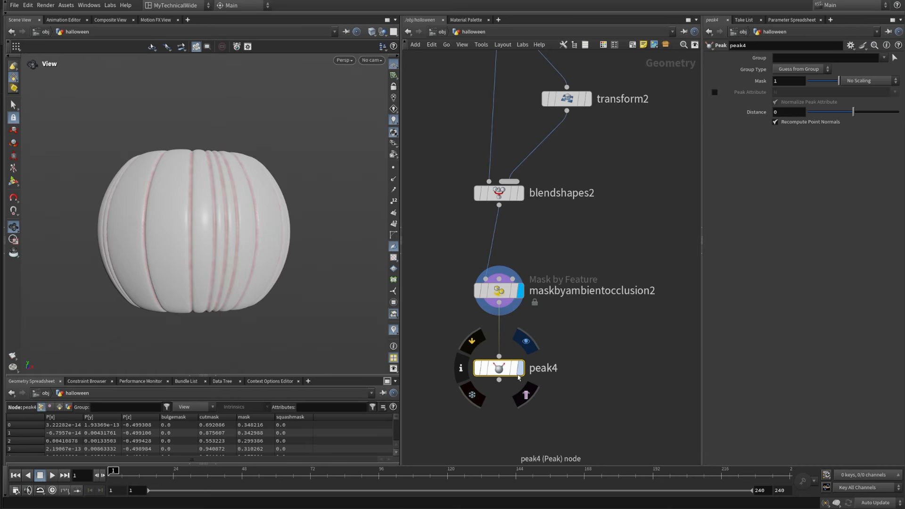
click(520, 367)
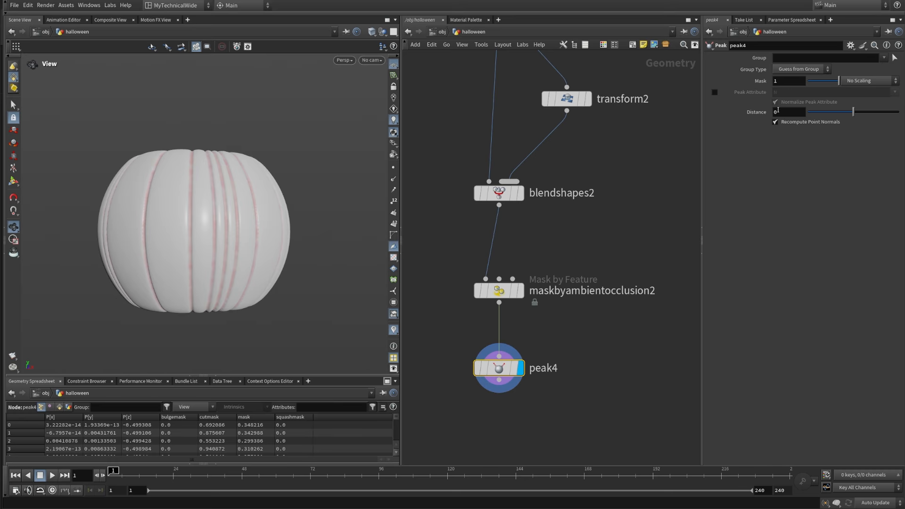
Step: Set peak4 to Scale by Attribute using the mask attribute, with a Distance of -0.025, and inspect the grooves
click(859, 82)
click(859, 93)
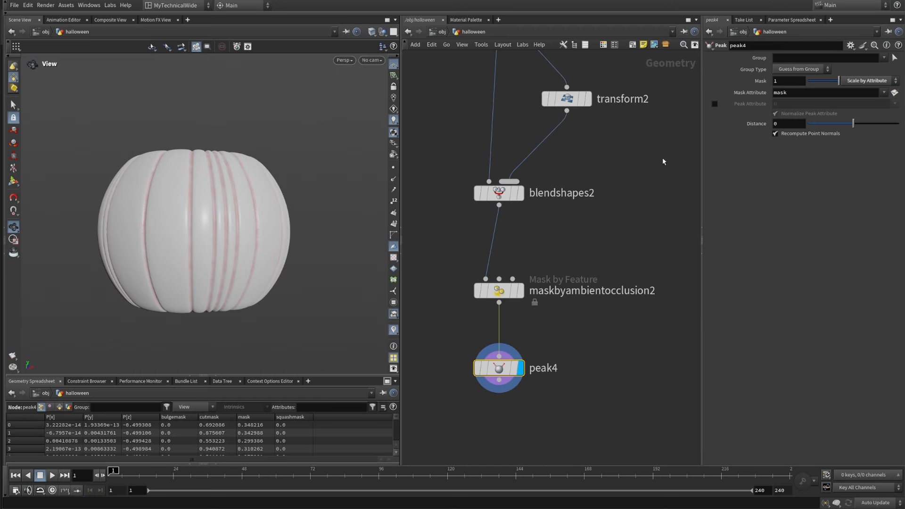
click(788, 123)
text(-0.025)
key(Return)
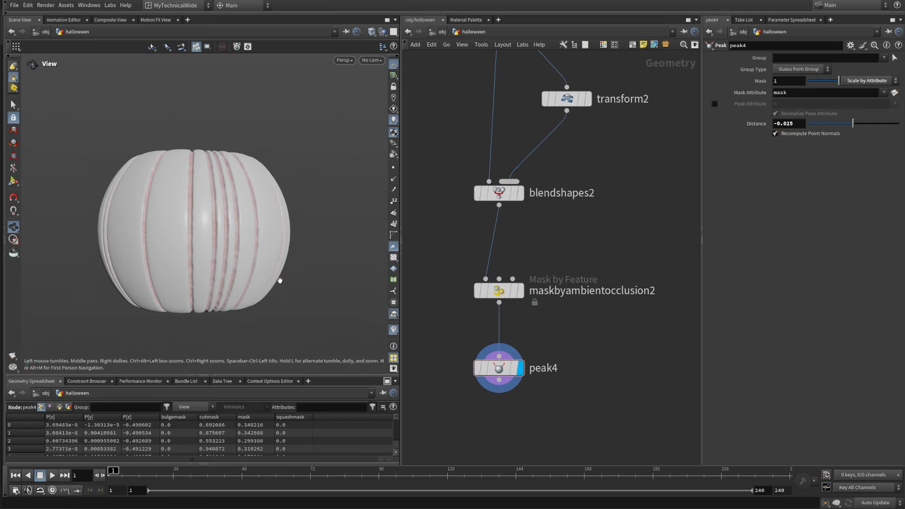
drag(279, 280, 246, 204)
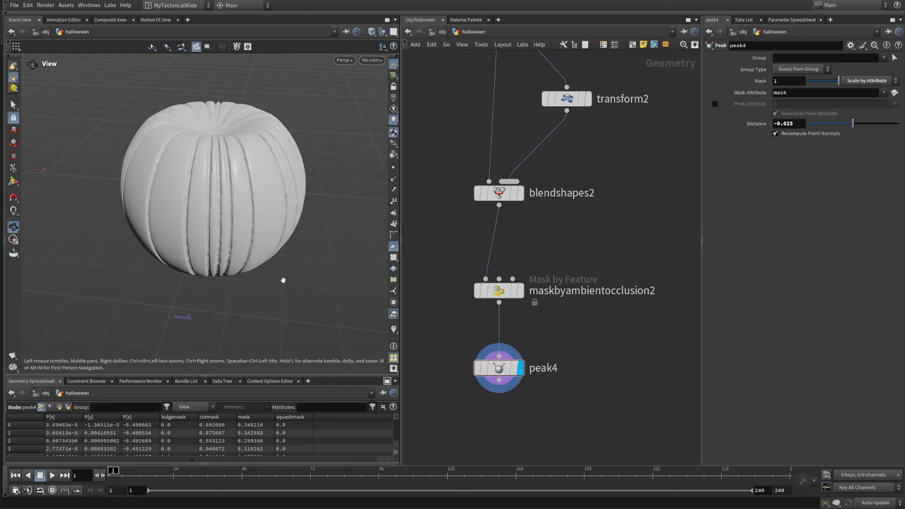
drag(283, 280, 252, 249)
right_drag(252, 250, 274, 185)
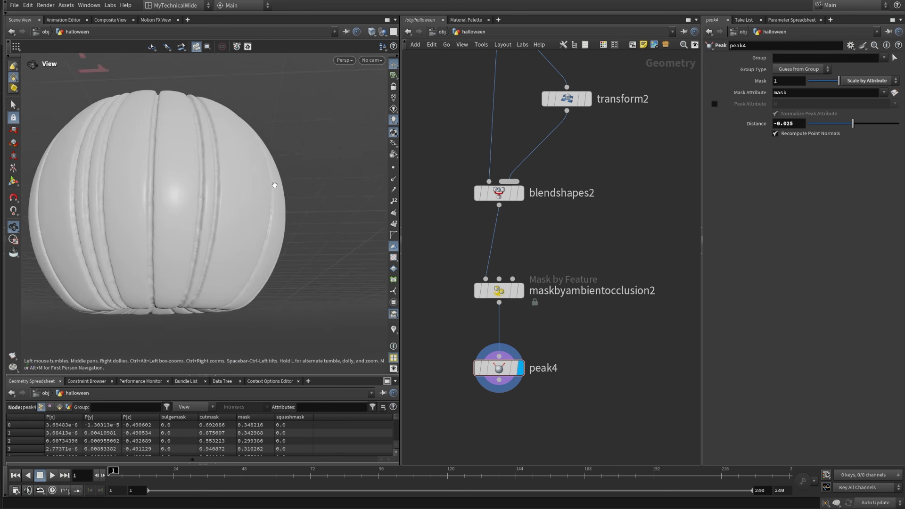
drag(274, 185, 216, 214)
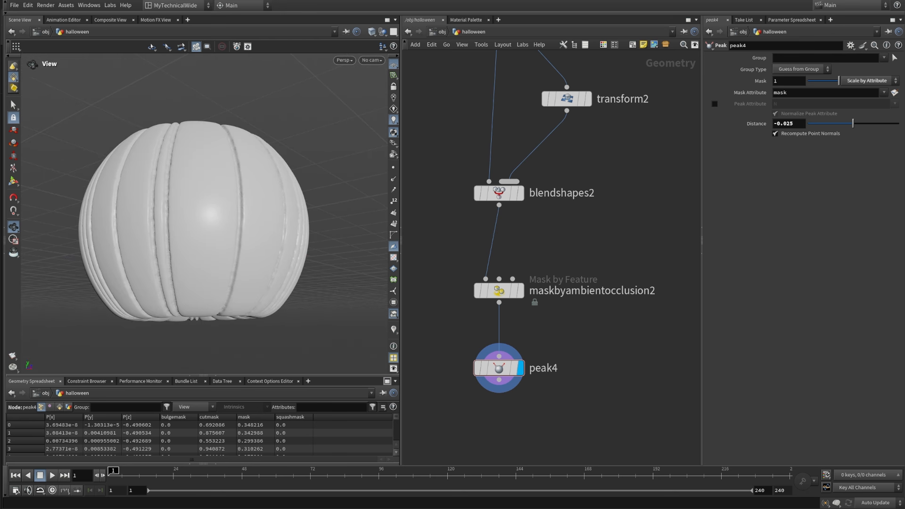
Step: Set the Distance of peak4 to -0.01 and check the softened grooves around the pumpkin
drag(794, 124, 790, 127)
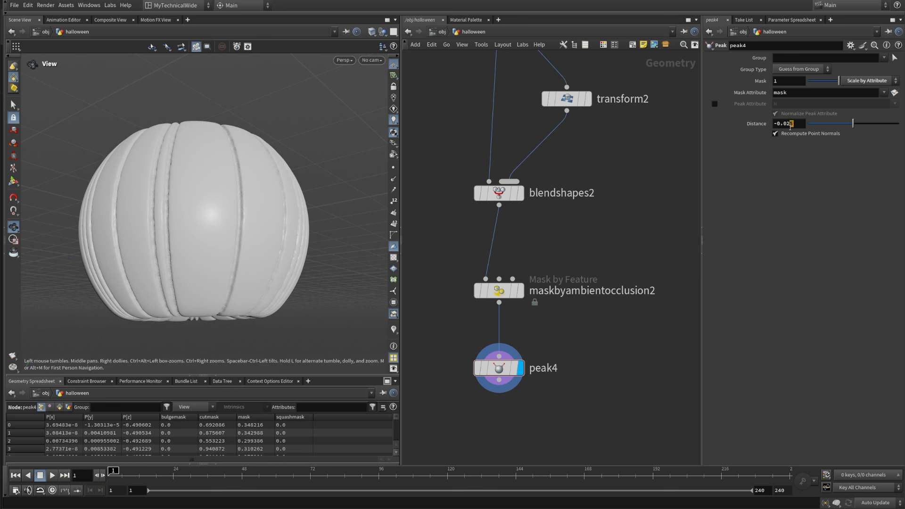
text(1)
key(Return)
drag(178, 221, 449, 239)
scroll(209, 187, down, 5)
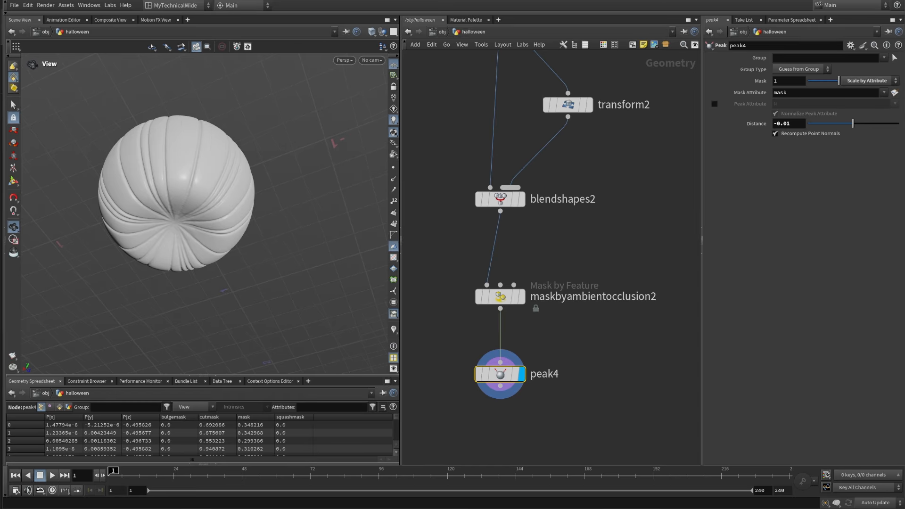
Step: Switch to the image viewer with the finished Halloween render and enlarge it to examine the reference pumpkin
key(alt+Tab)
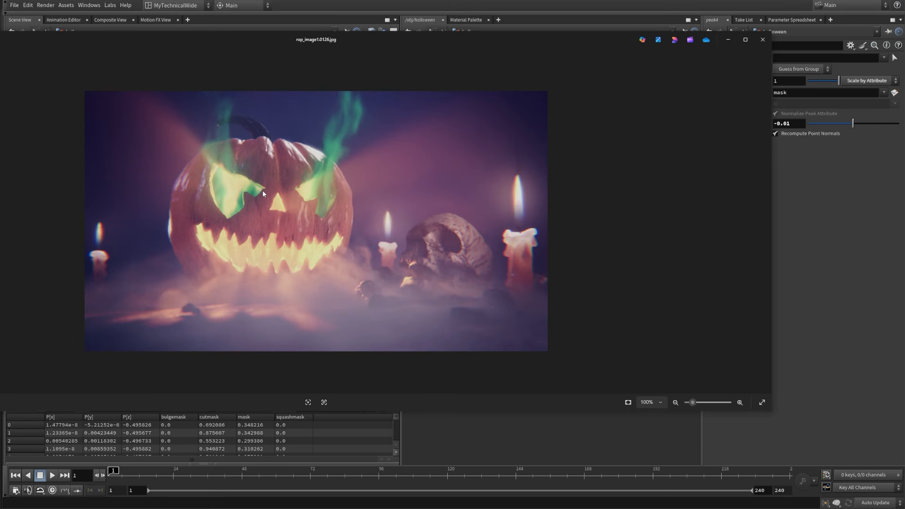
scroll(263, 193, up, 5)
drag(446, 36, 878, 85)
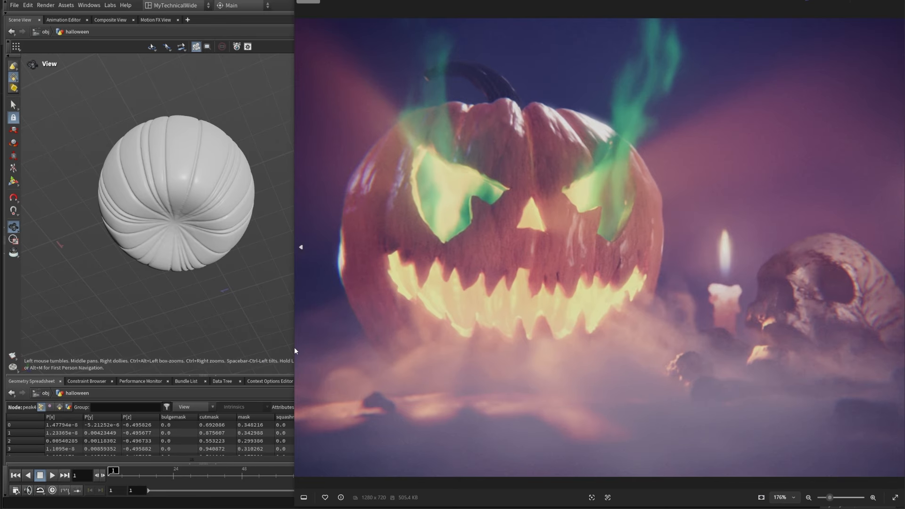
drag(294, 350, 66, 350)
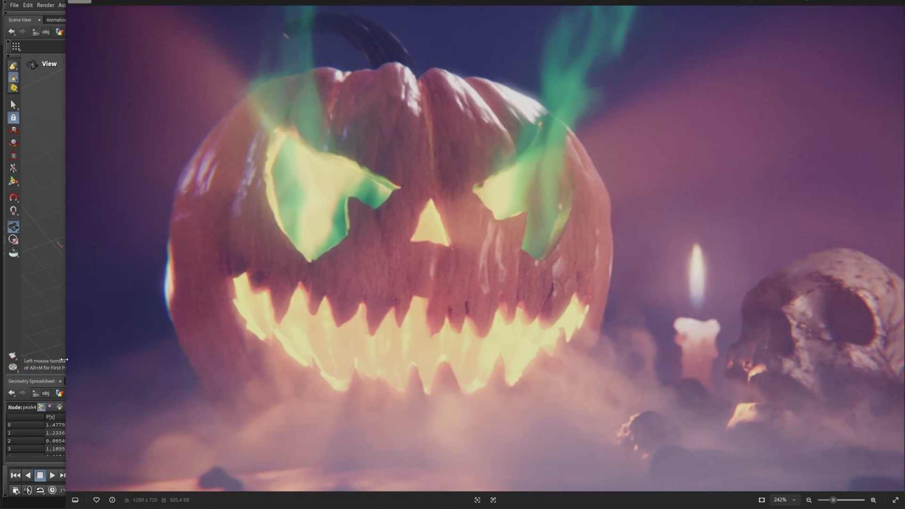
Step: Compare the pumpkin in the reference render at different zoom levels and return to Houdini
scroll(487, 288, down, 2)
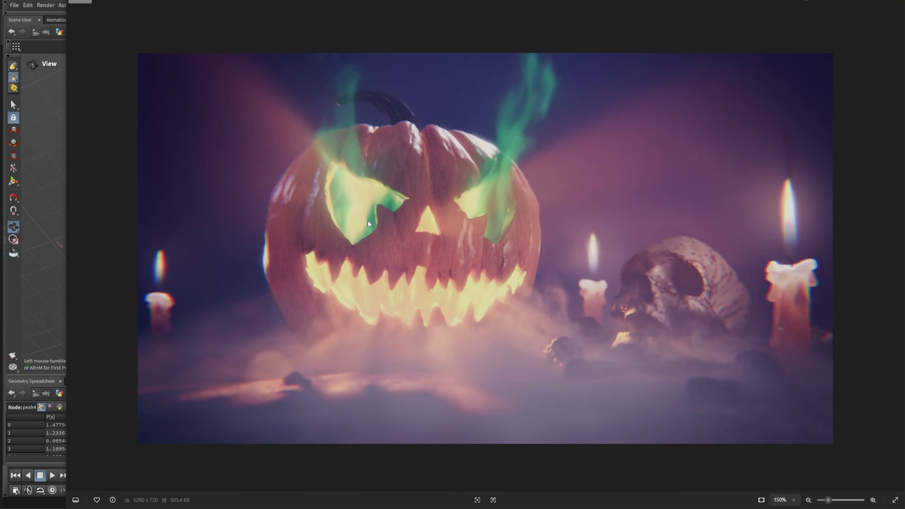
scroll(408, 184, up, 2)
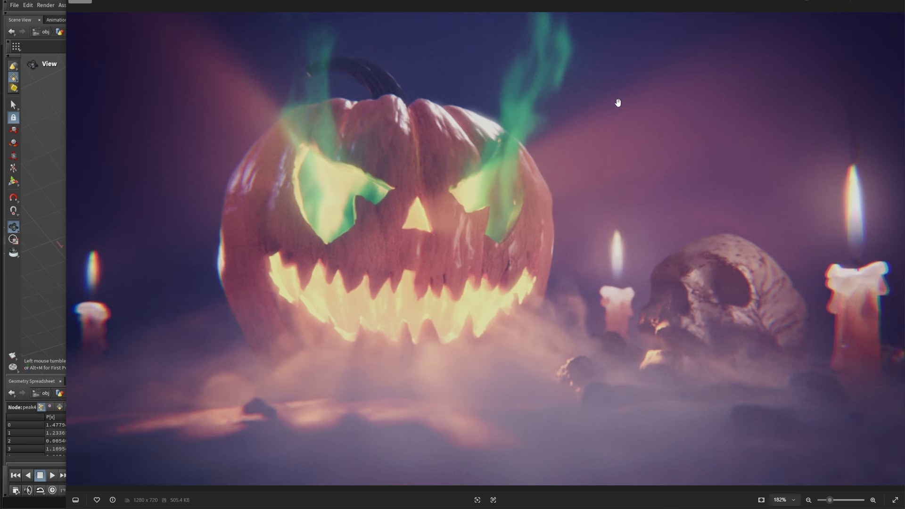
click(849, 4)
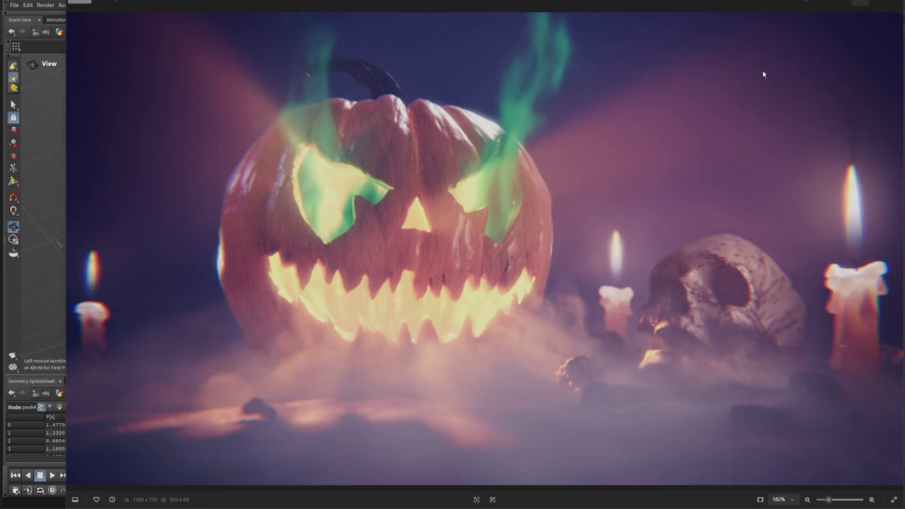
Step: Review the halloween node network and examine the grooved pumpkin from above and from the side
scroll(565, 192, down, 3)
middle_drag(567, 191, 583, 356)
scroll(583, 356, down, 3)
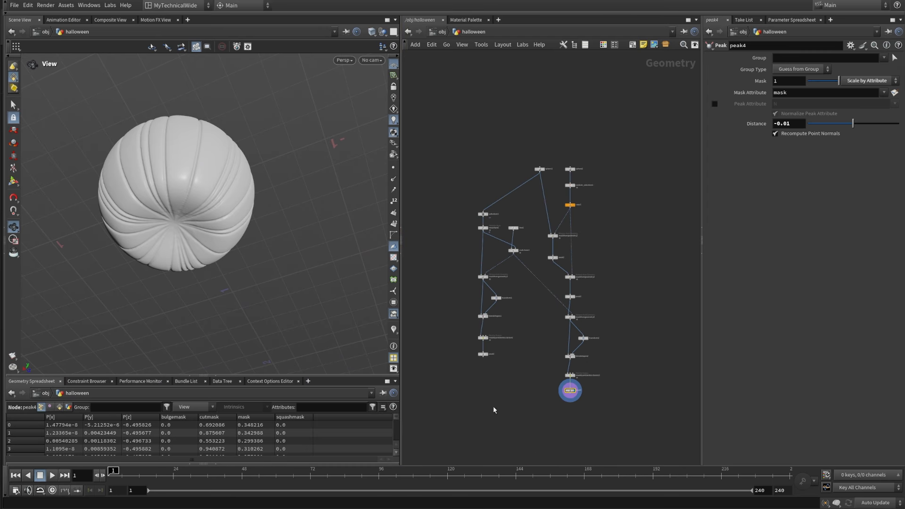
scroll(541, 168, up, 3)
drag(541, 169, 446, 164)
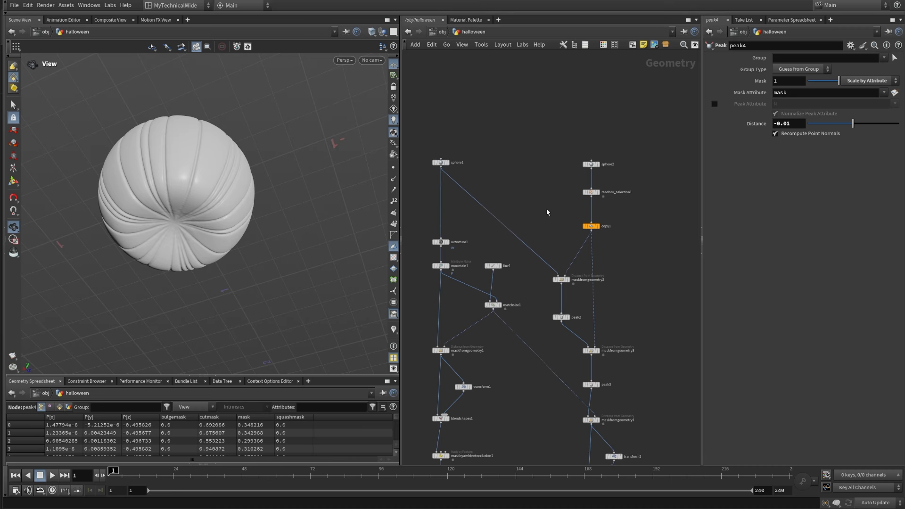
scroll(547, 209, down, 2)
middle_drag(557, 237, 519, 260)
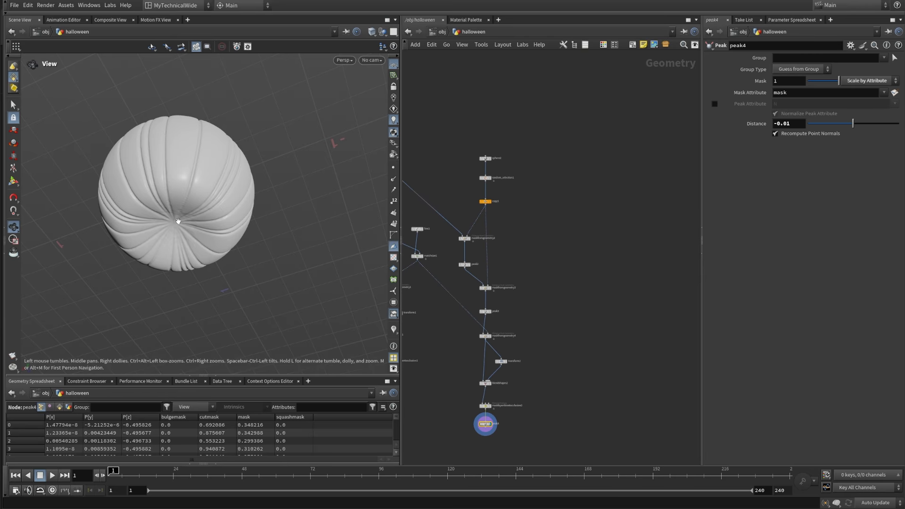
drag(178, 220, 180, 254)
middle_drag(168, 142, 197, 211)
drag(198, 211, 249, 238)
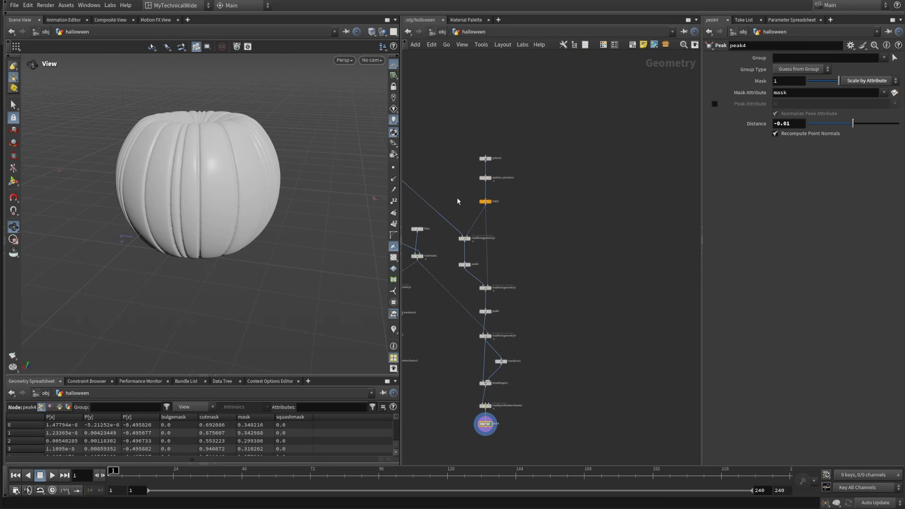
Step: Add a primitive Sphere node to the network beside sphere2
scroll(514, 157, up, 3)
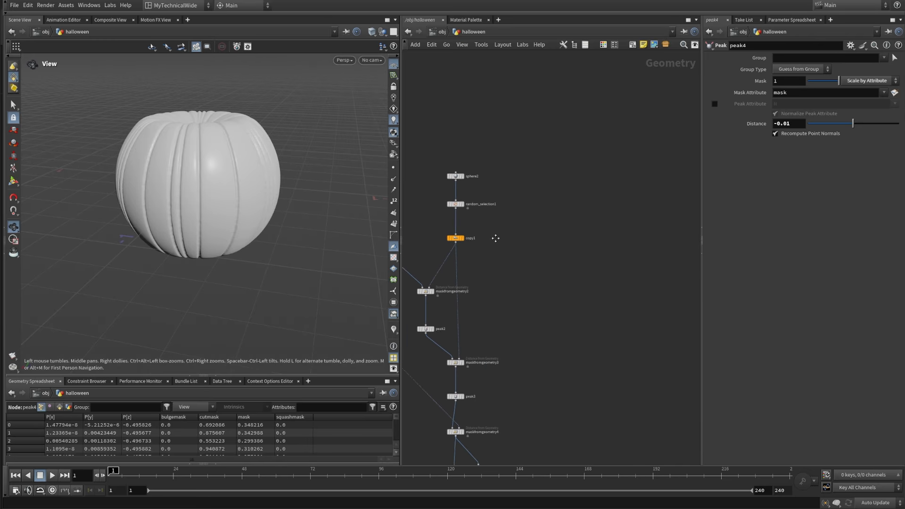
middle_drag(548, 267, 567, 268)
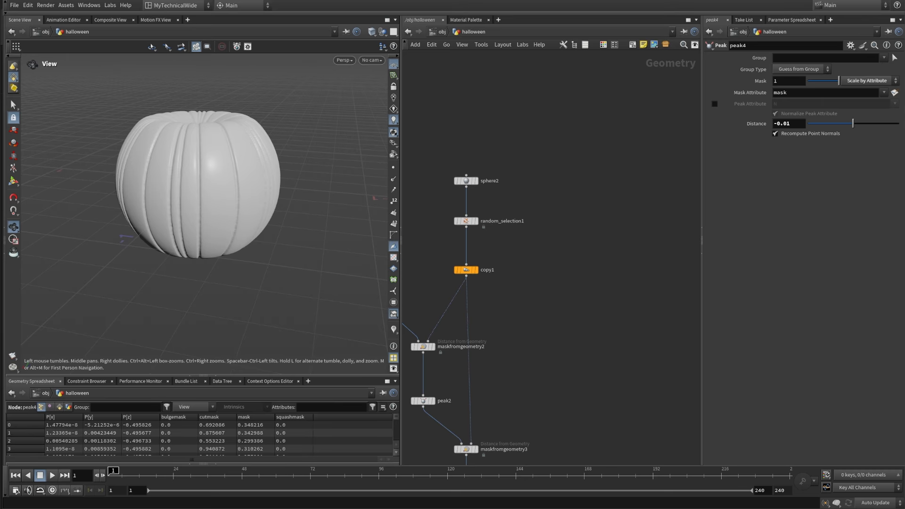
key(Tab)
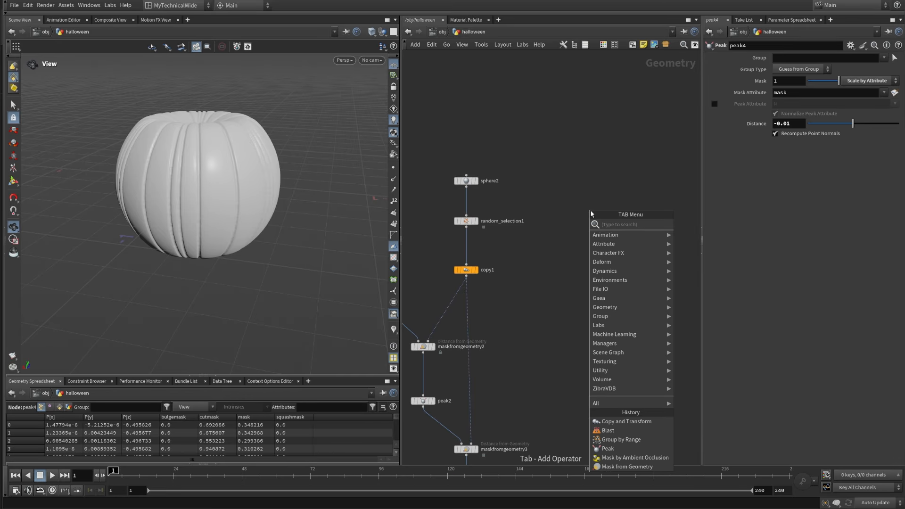
text(sphere)
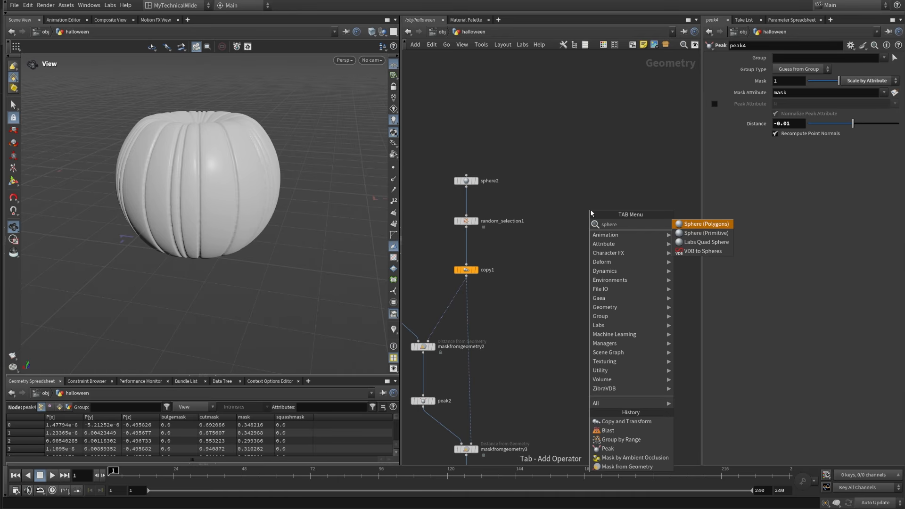
click(706, 233)
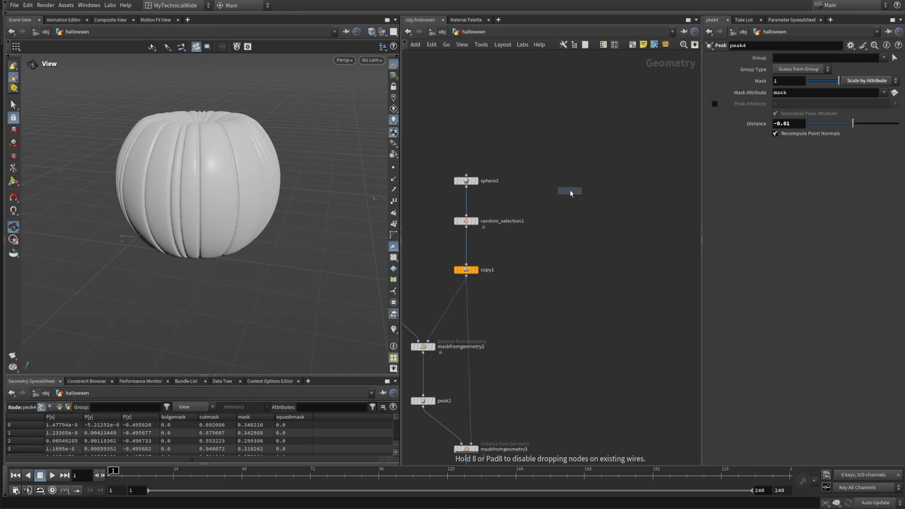
click(579, 182)
Step: Set the new sphere's primitive type to Polygon and its frequency to 32
click(796, 59)
click(802, 72)
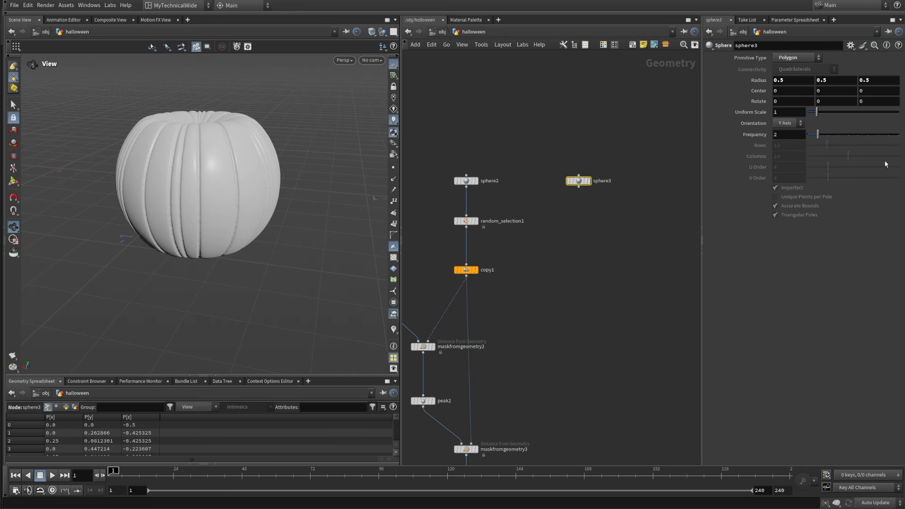
click(788, 134)
text(32)
click(627, 272)
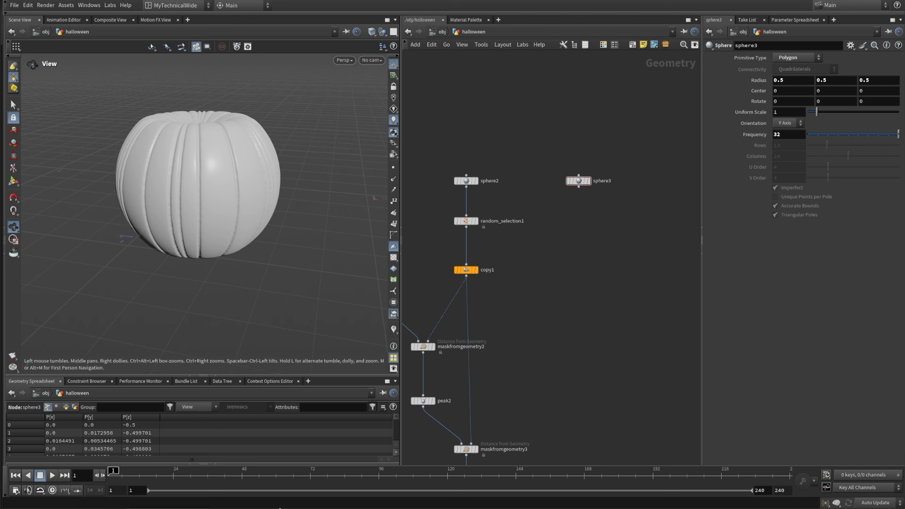
Step: Duplicate sphere3, place the copy beside it and display sphere3
middle_drag(610, 236, 493, 273)
alt+drag(464, 217, 527, 217)
click(475, 217)
drag(498, 262, 440, 174)
Step: Switch the viewport shading so the wireframe shows over the shaded sphere
click(379, 35)
click(378, 34)
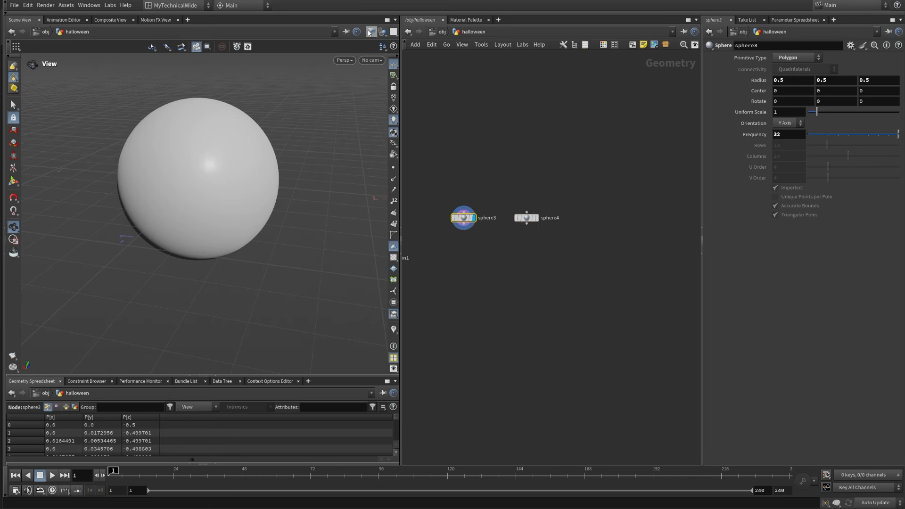
click(374, 34)
click(378, 143)
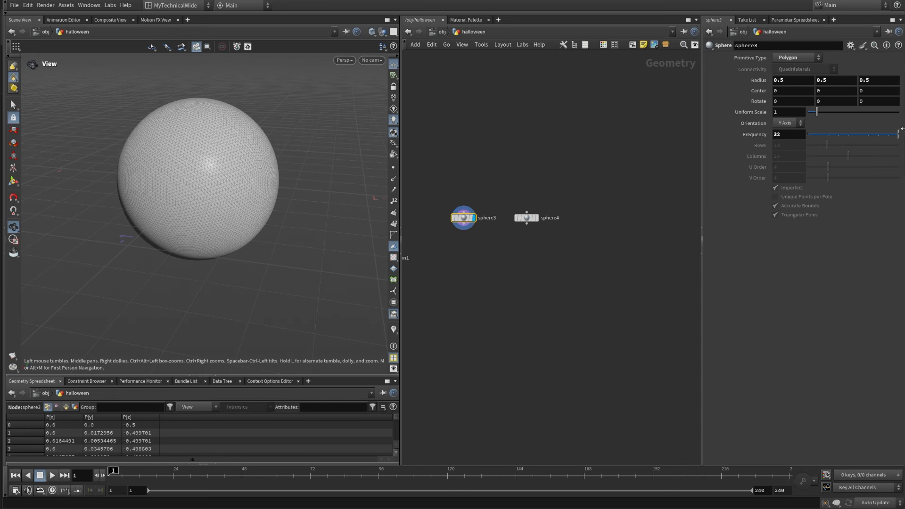
Step: Change the primitive type of sphere4 to Polygon Mesh and display that node
drag(560, 267, 512, 183)
click(804, 59)
click(793, 81)
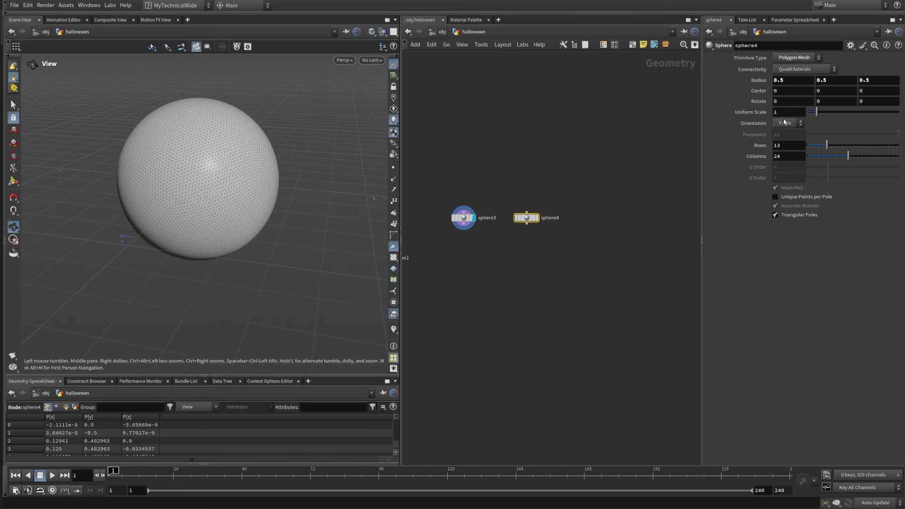
click(536, 217)
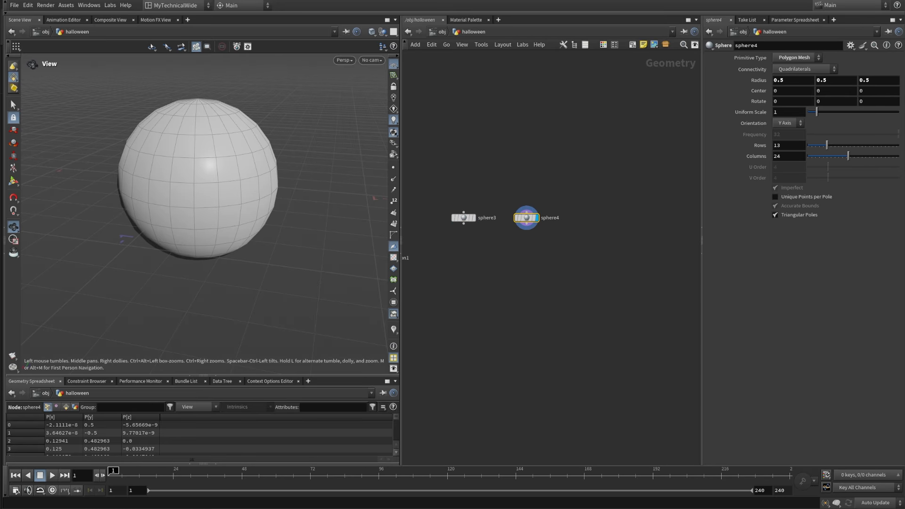
Step: Set sphere4 to 20 columns and 256 rows
click(788, 156)
text(20)
key(Return)
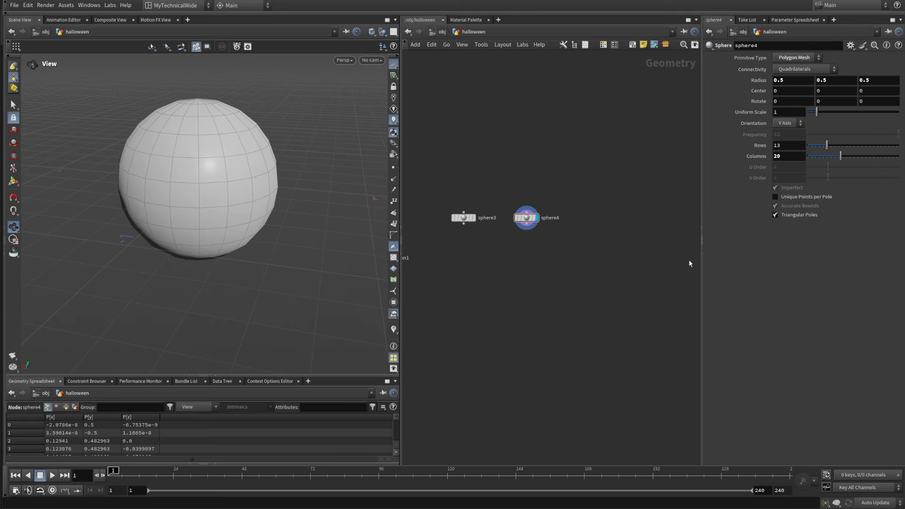
key(shift+Tab)
text(25)
key(Return)
Step: Add a Group by Range node below sphere4, connect it to the sphere's output and display it
middle_drag(575, 262, 589, 246)
scroll(580, 248, up, 2)
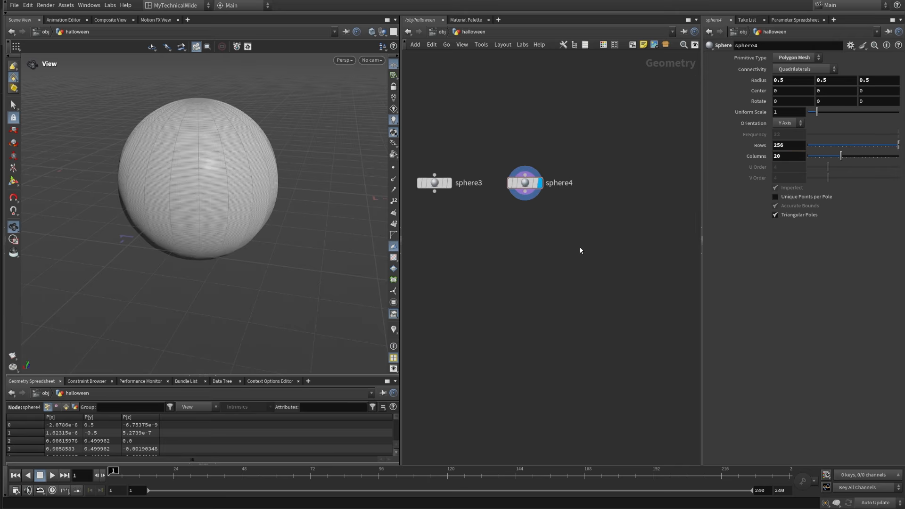
middle_drag(552, 212, 584, 258)
scroll(533, 262, up, 2)
scroll(584, 258, down, 1)
scroll(576, 287, down, 1)
key(Tab)
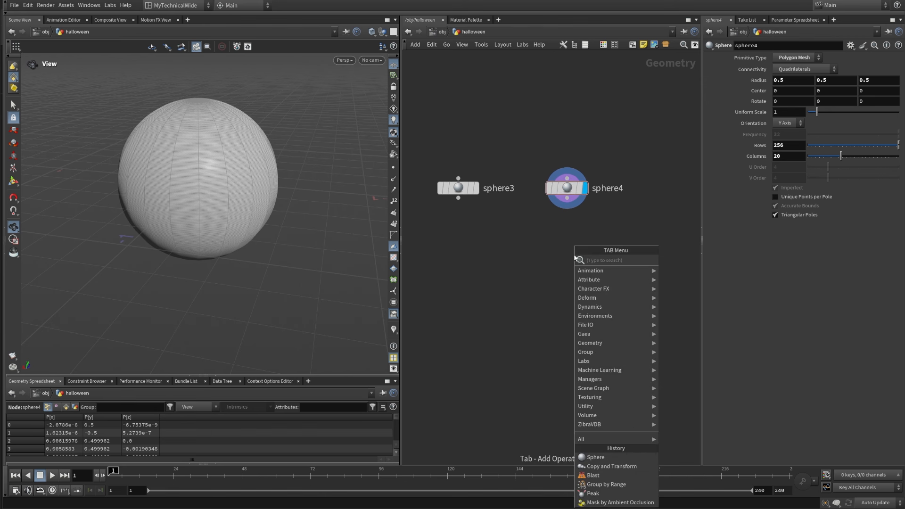
text(group)
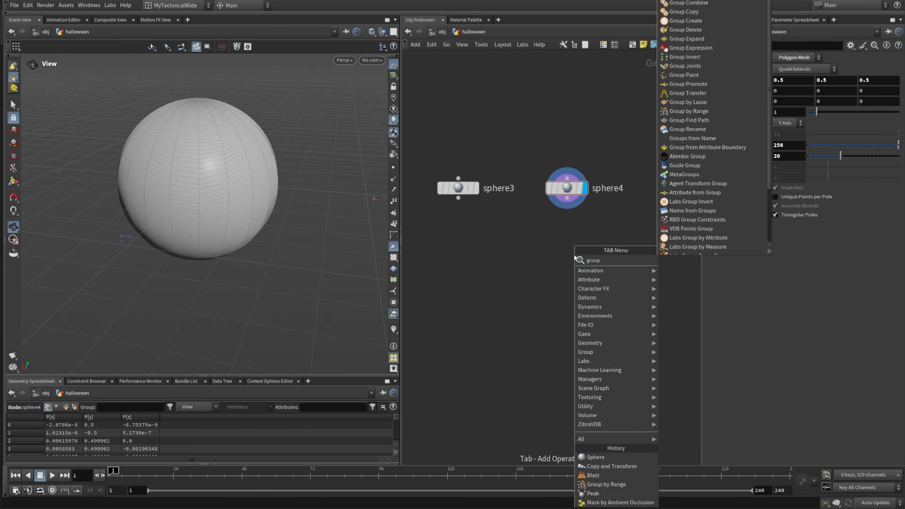
text(by)
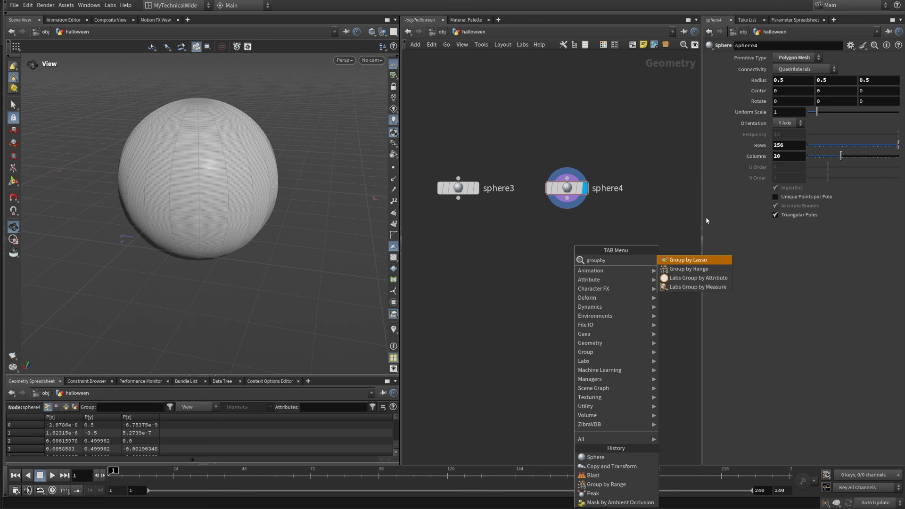
click(674, 269)
click(563, 243)
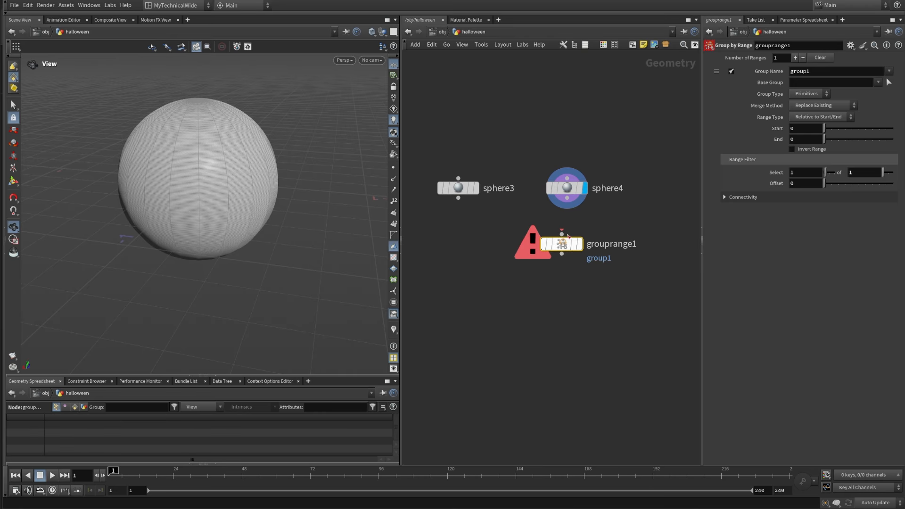
drag(568, 198, 569, 244)
click(580, 244)
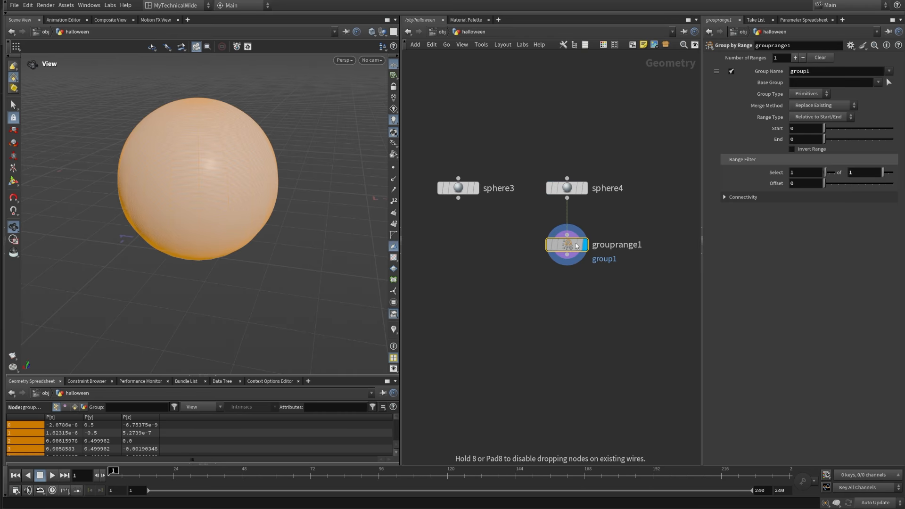
Step: Display sphere3, sphere4 and grouprange1 in turn to compare their geometry
scroll(528, 285, down, 5)
middle_drag(507, 311, 541, 295)
scroll(478, 264, up, 4)
middle_drag(654, 293, 560, 293)
drag(642, 278, 583, 232)
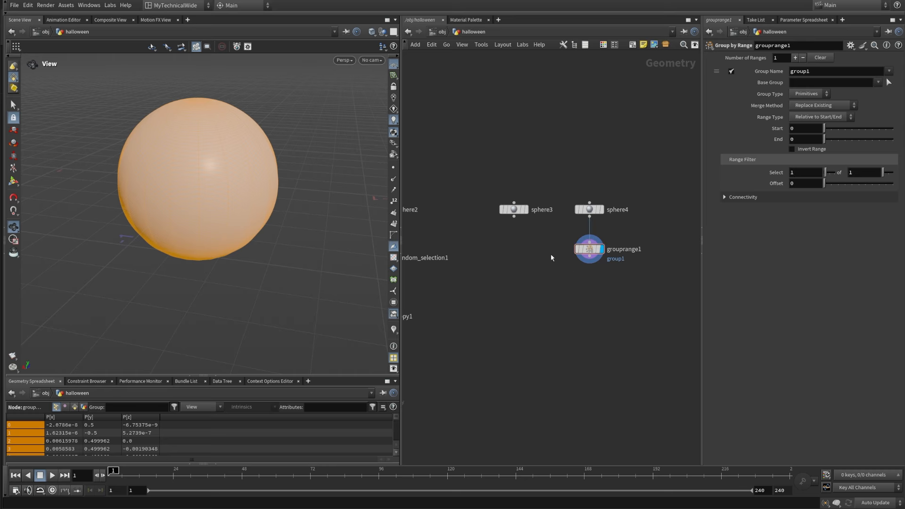
drag(545, 253, 622, 220)
click(589, 210)
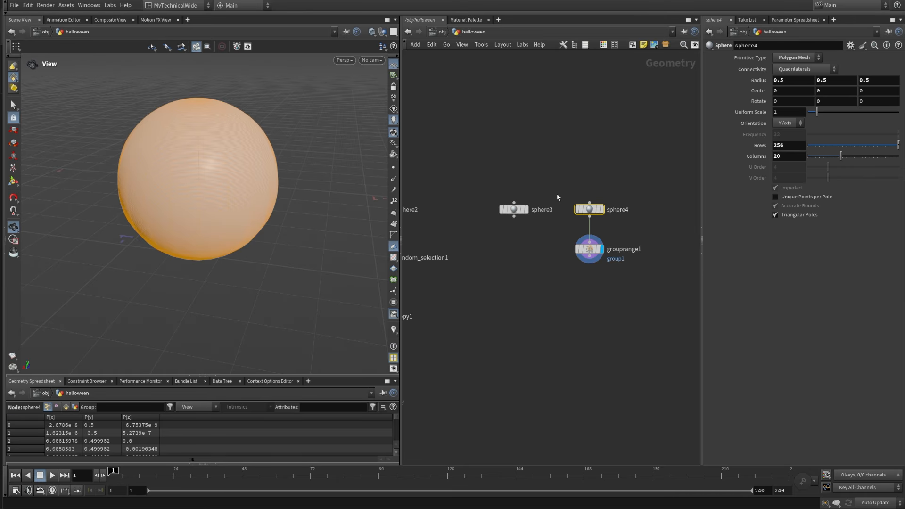
click(606, 328)
click(523, 209)
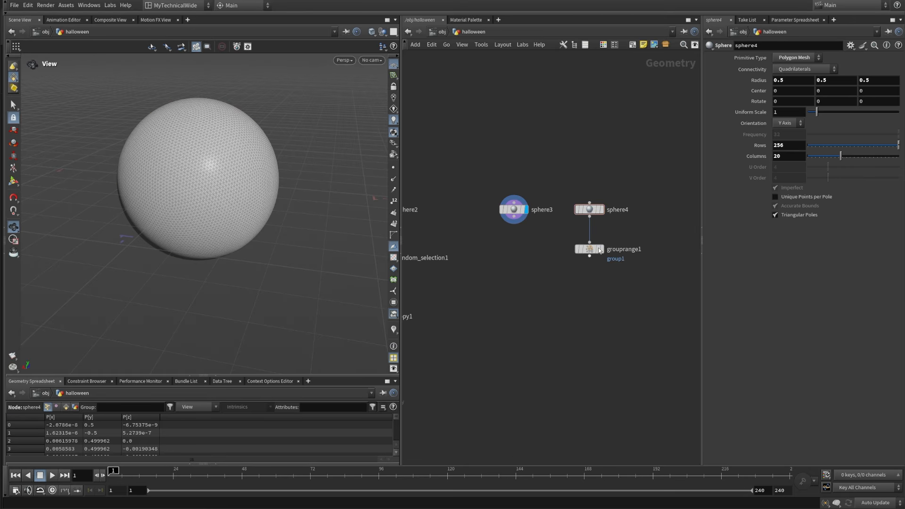
click(602, 209)
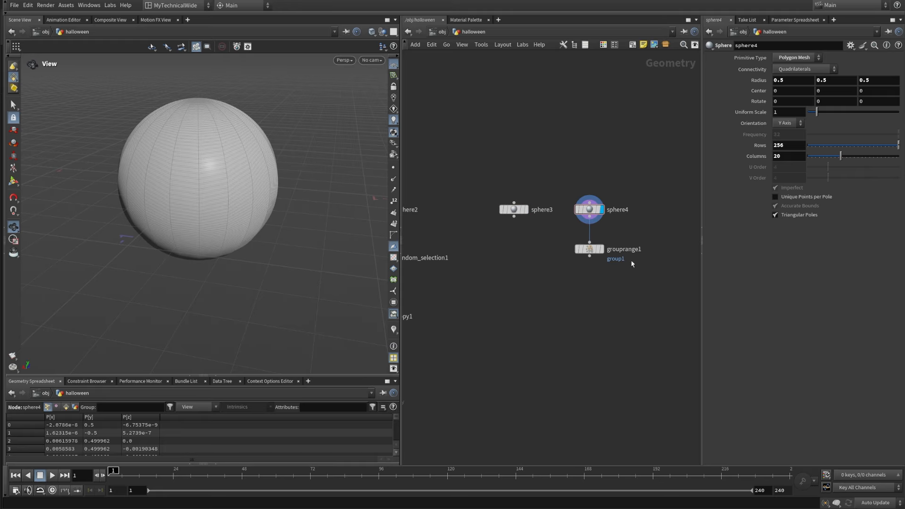
click(601, 249)
drag(651, 322, 547, 241)
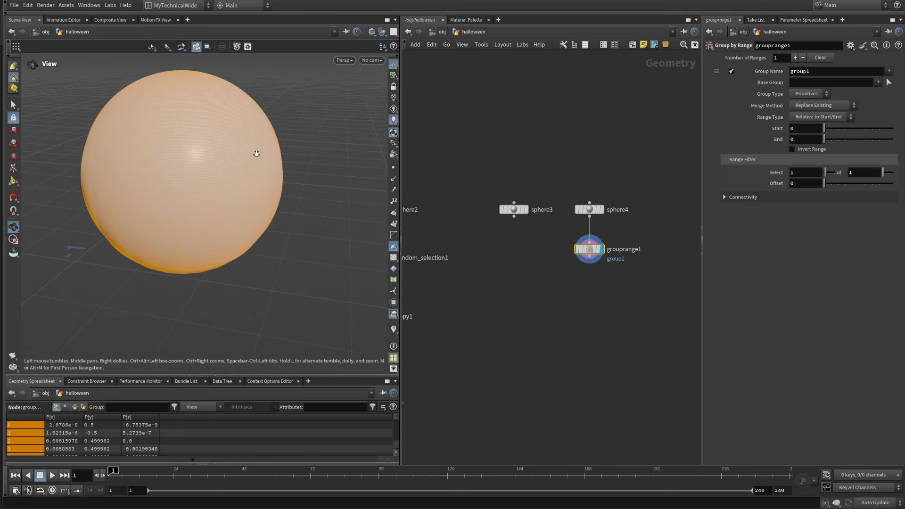
Step: Set the connectivity of sphere4 to Columns
key(h)
drag(630, 228, 602, 191)
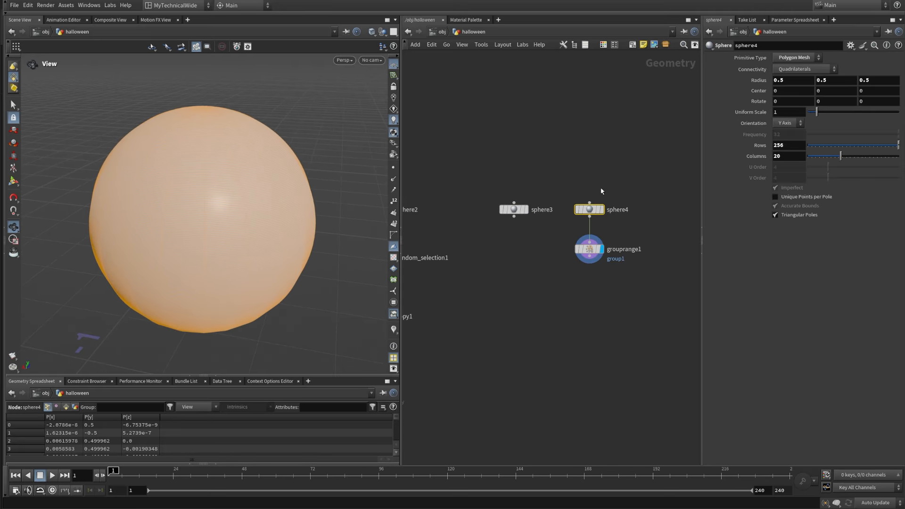
click(804, 68)
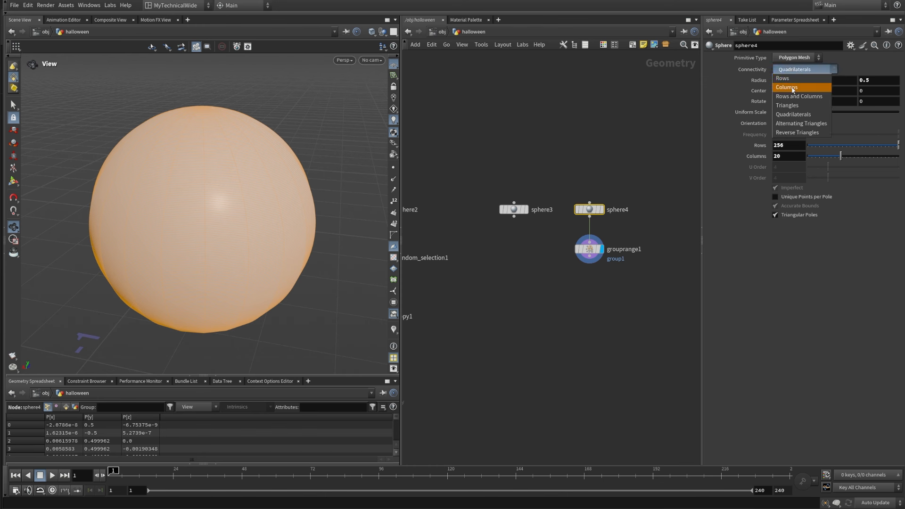
click(797, 81)
Step: Set the range filter of grouprange1 to select 2 of 3 primitives with an offset of 1
drag(624, 295, 587, 231)
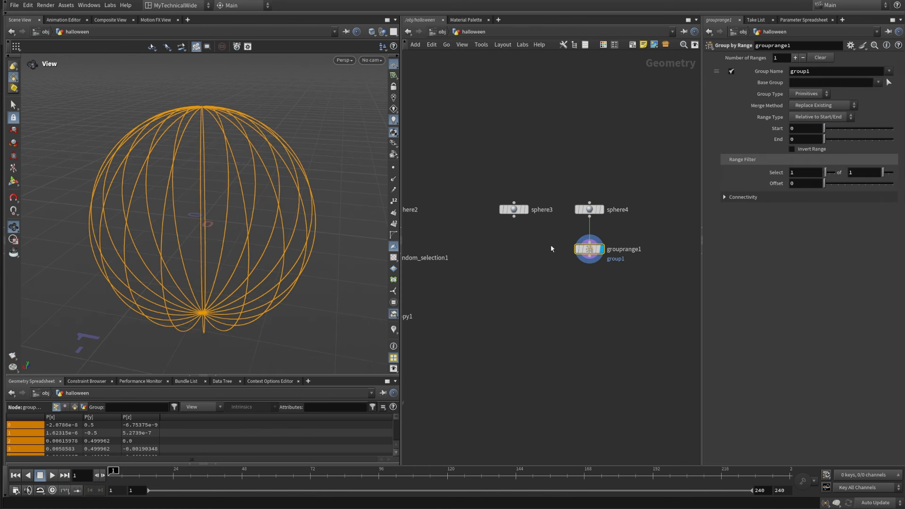
drag(798, 171, 735, 175)
text(2)
drag(863, 171, 731, 184)
text(3)
key(Return)
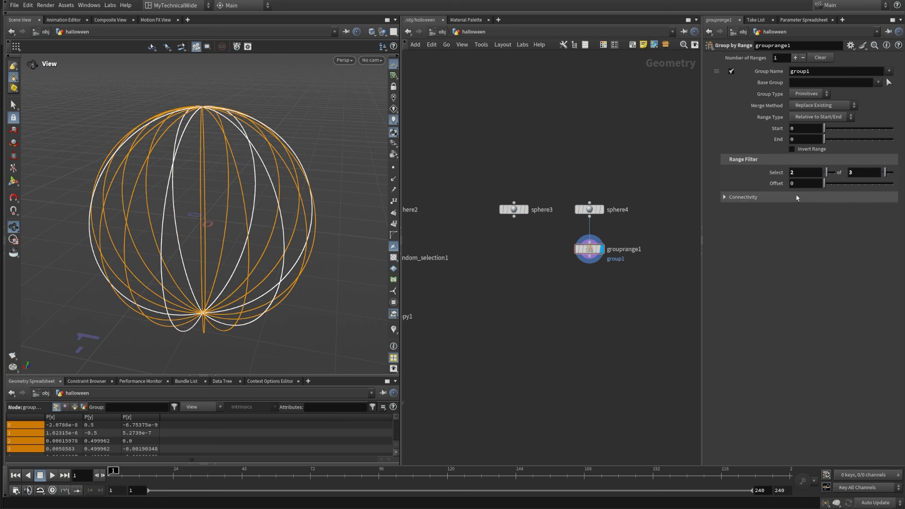
text(1)
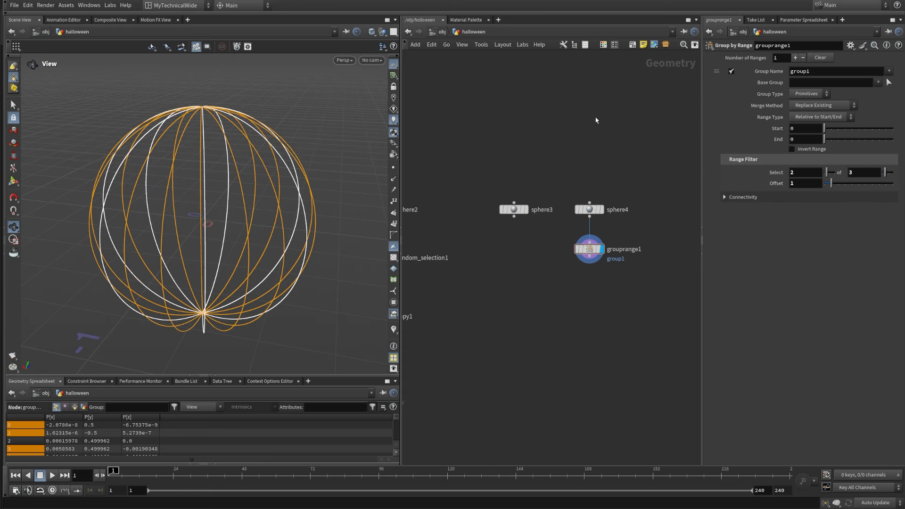
Step: Add a Blast node below grouprange1, connected to its output
drag(212, 209, 366, 285)
middle_drag(210, 207, 208, 250)
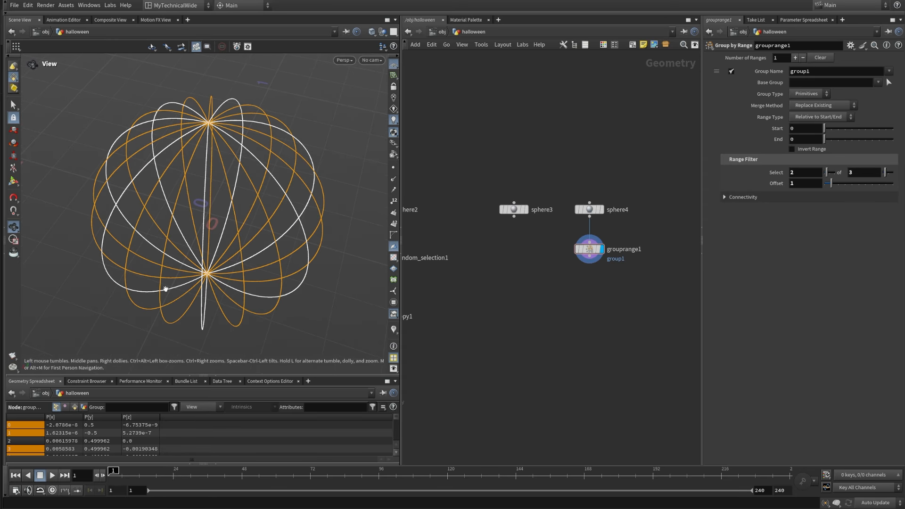
scroll(606, 288, up, 2)
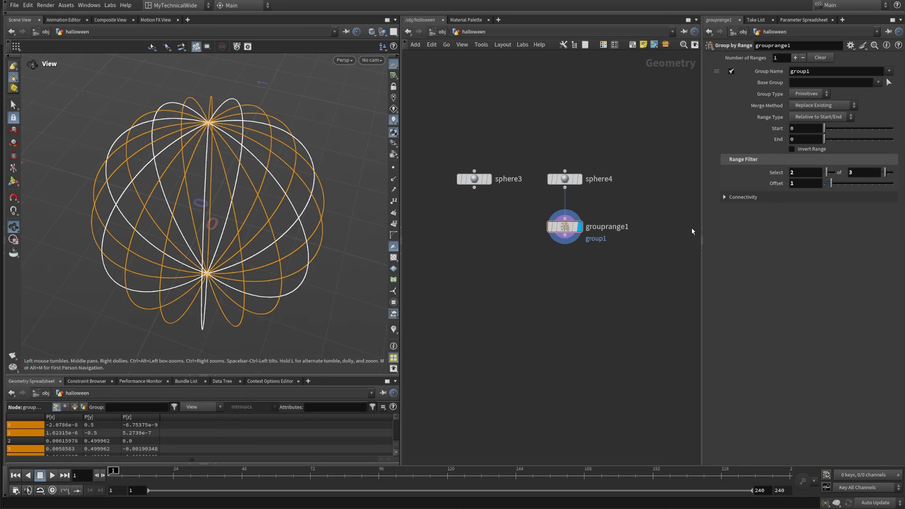
key(Tab)
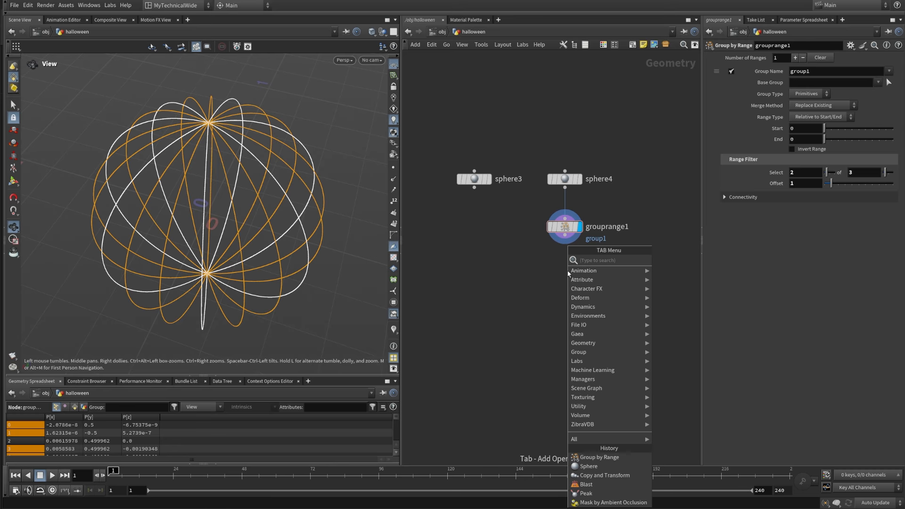
text(blas)
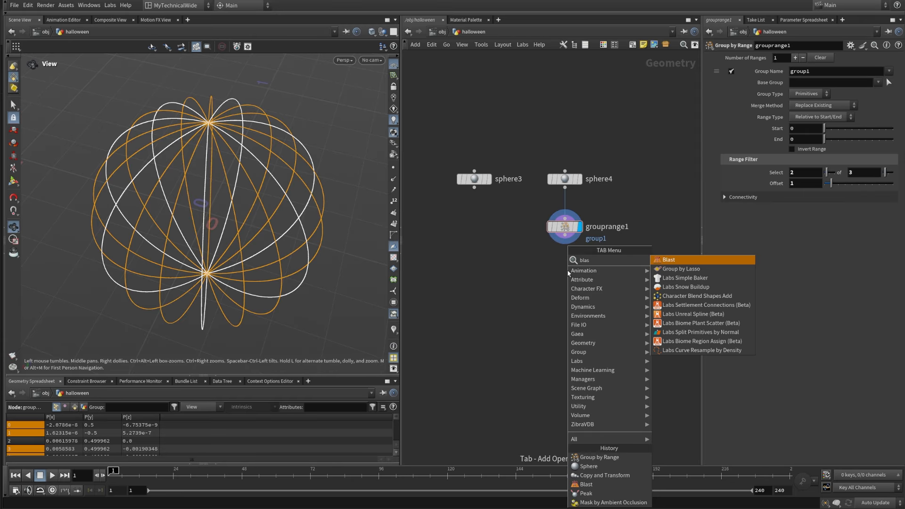
click(695, 260)
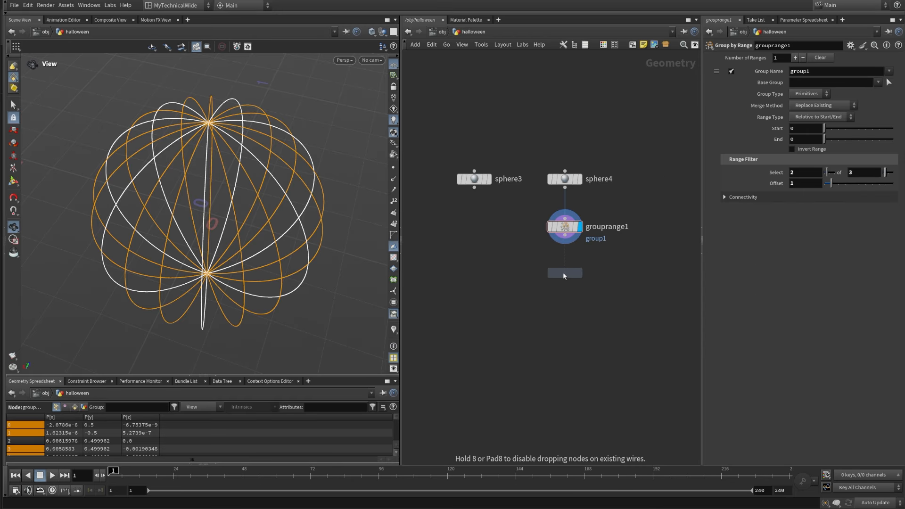
click(564, 272)
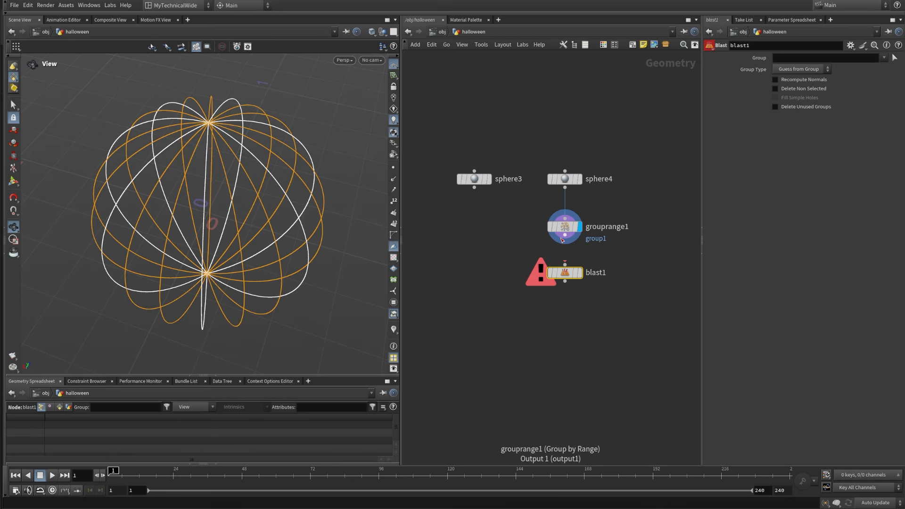
Step: Set the Blast node to delete group1 and compare its display with that of grouprange1
click(883, 58)
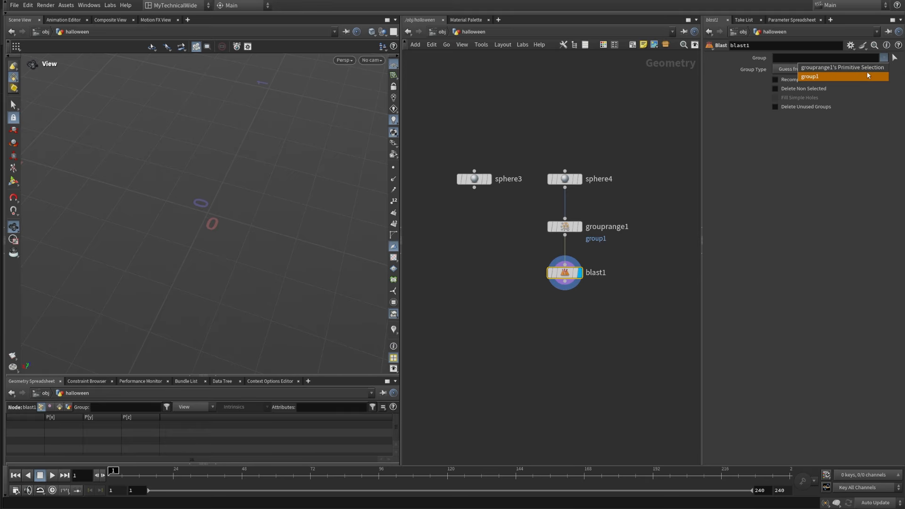
click(819, 74)
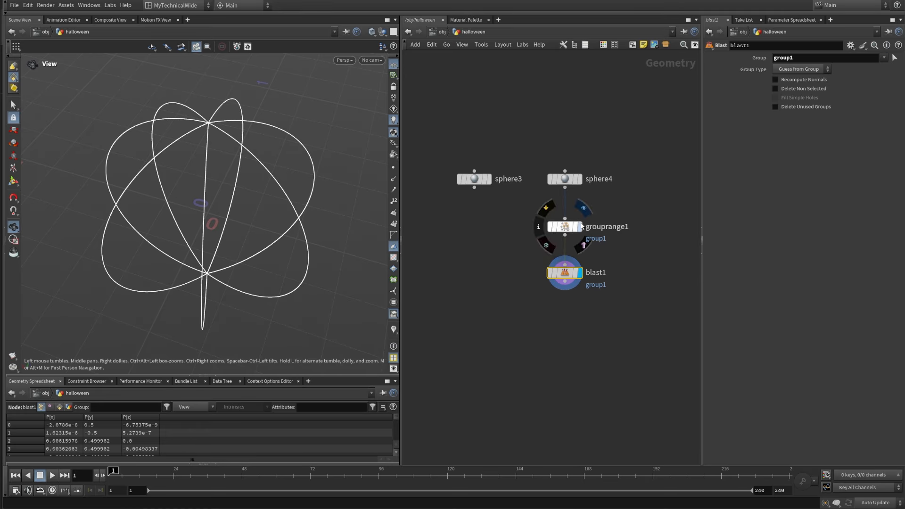
click(579, 226)
click(579, 273)
middle_drag(566, 342, 537, 323)
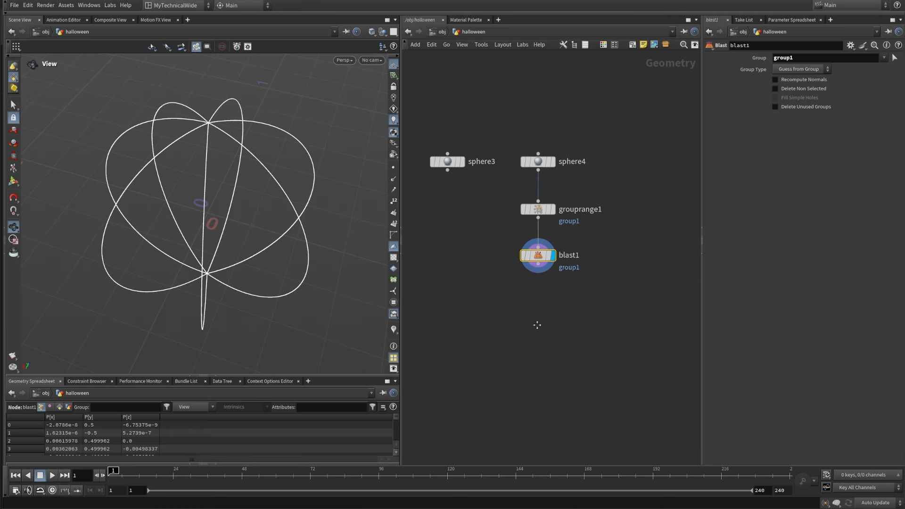
Step: Add a Copy and Transform node below blast1, connected to its output
scroll(518, 306, up, 3)
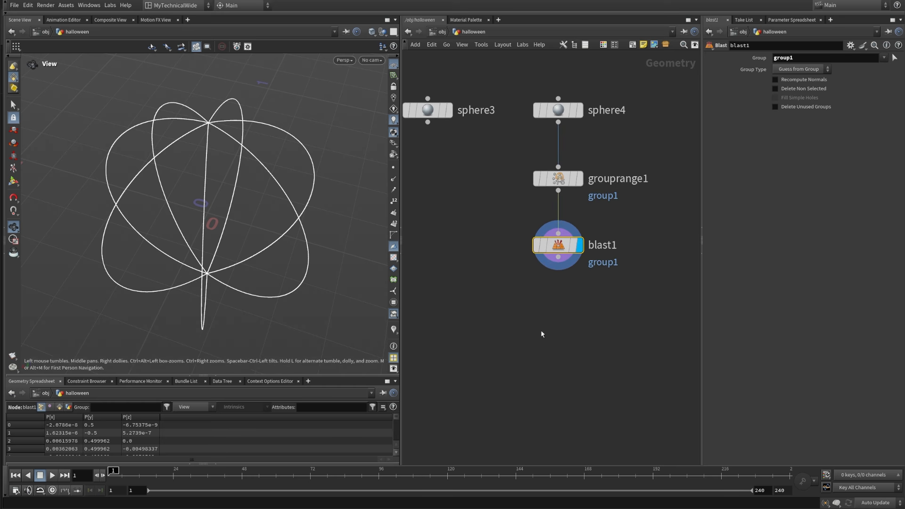
key(Tab)
text(copyand)
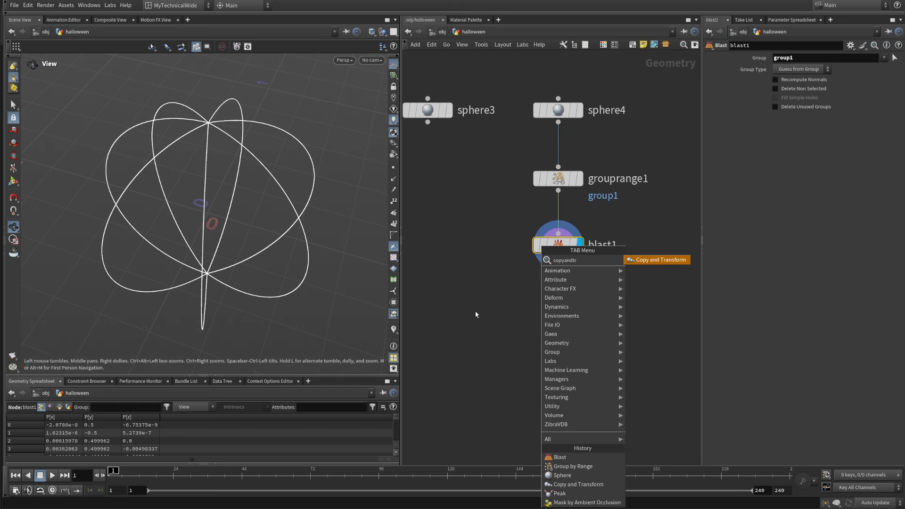
key(Return)
click(546, 319)
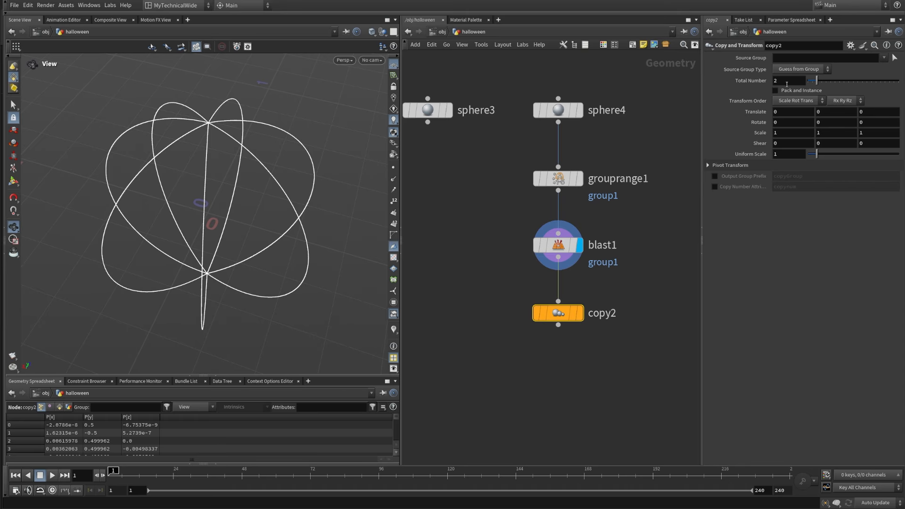
Step: Set the Y rotation of copy2 to 22.5 and display the node to check the duplicated curves
drag(827, 121, 764, 132)
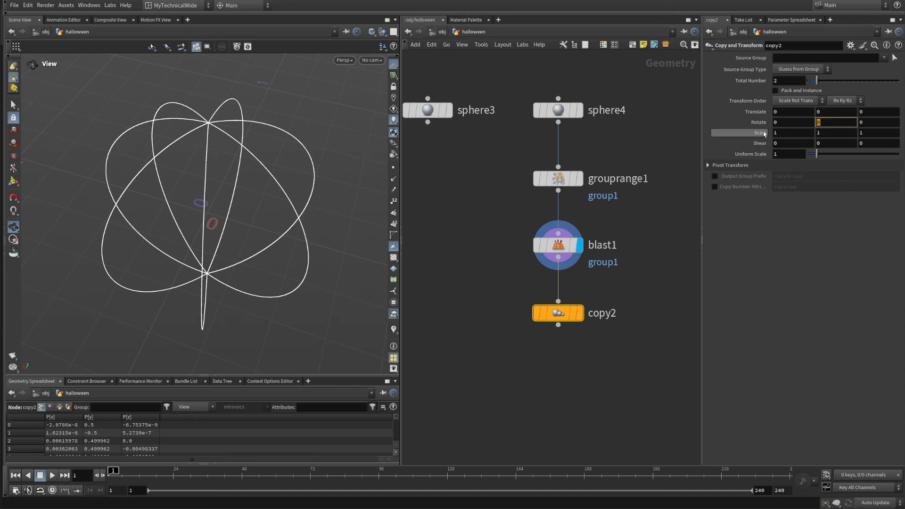
text(22.5)
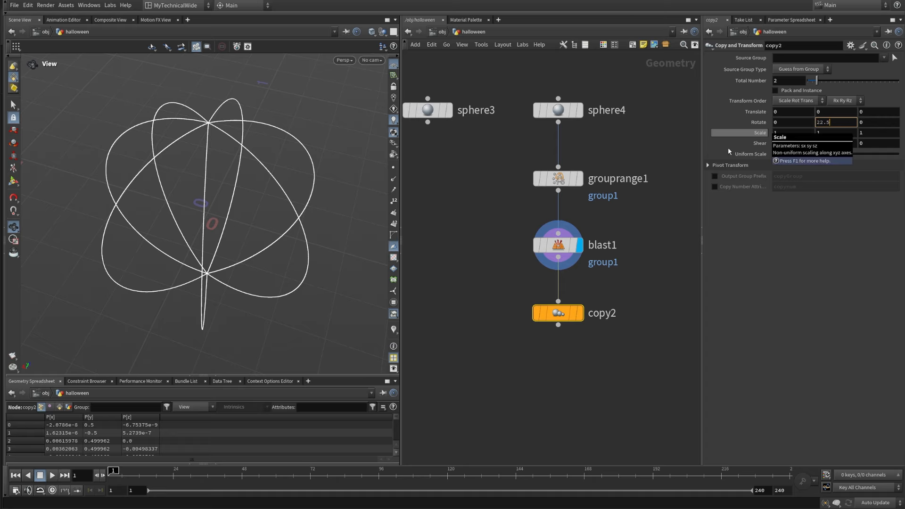
key(Return)
click(579, 312)
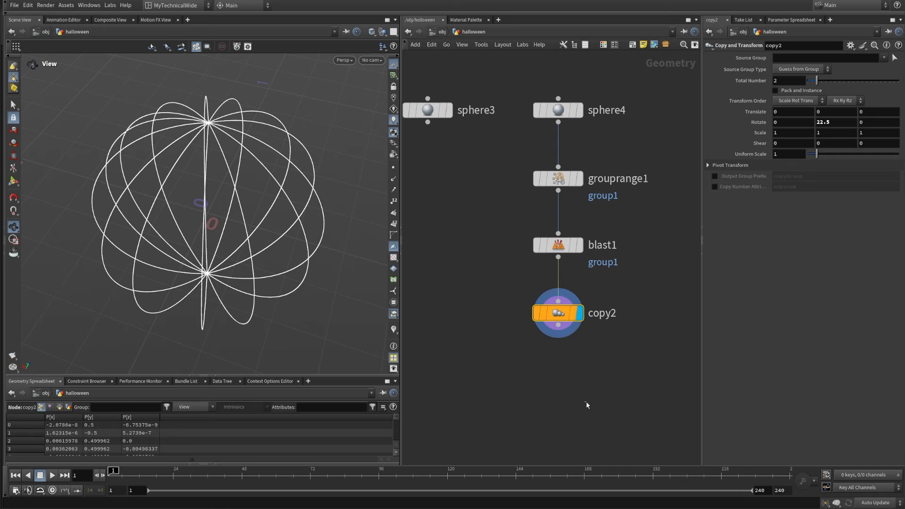
scroll(528, 391, down, 3)
drag(176, 256, 212, 207)
middle_drag(531, 354, 541, 313)
mouse_move(604, 367)
middle_down()
mouse_move(604, 375)
mouse_move(596, 359)
middle_up()
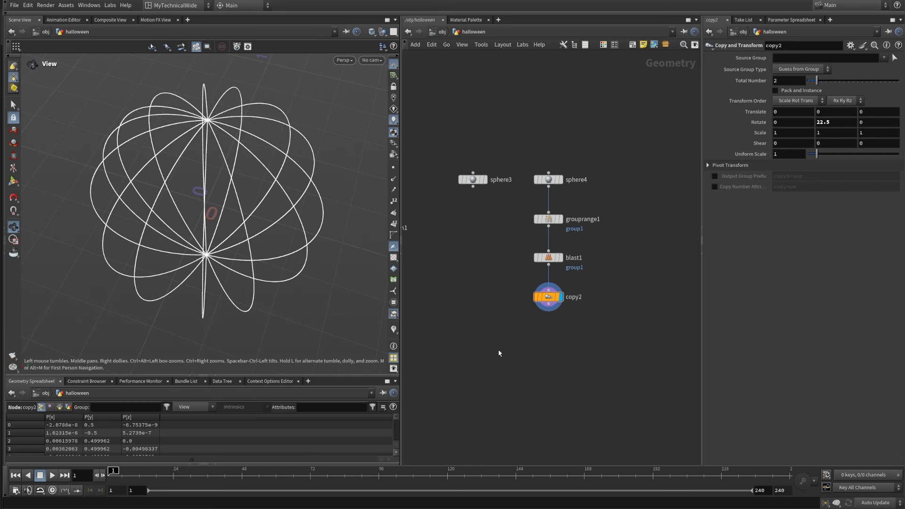
Step: Add a Mask from Geometry node below sphere3 and wire sphere3 into its first input
key(Tab)
text(mask)
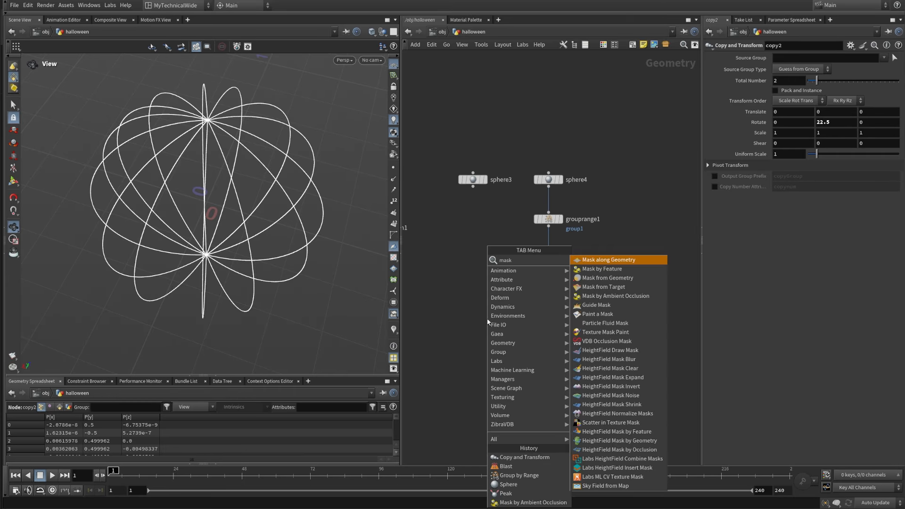
text(fromg)
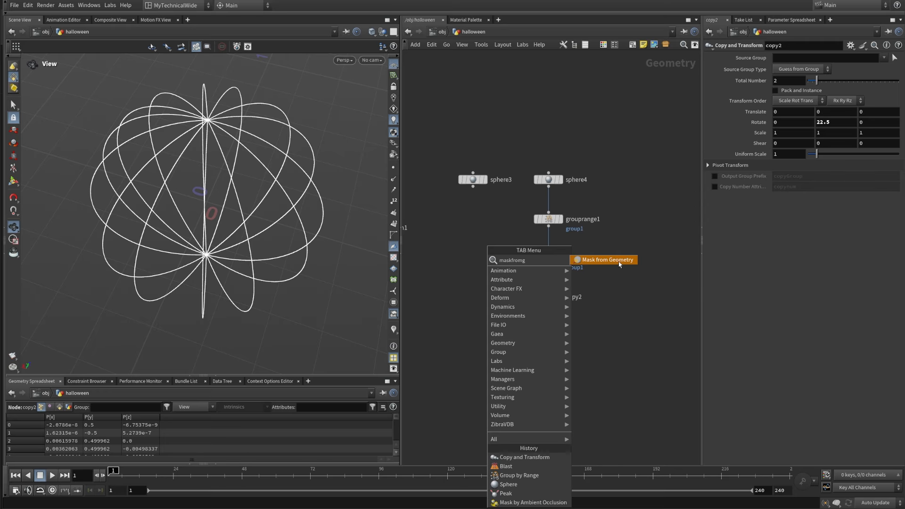
click(619, 262)
click(472, 345)
click(473, 186)
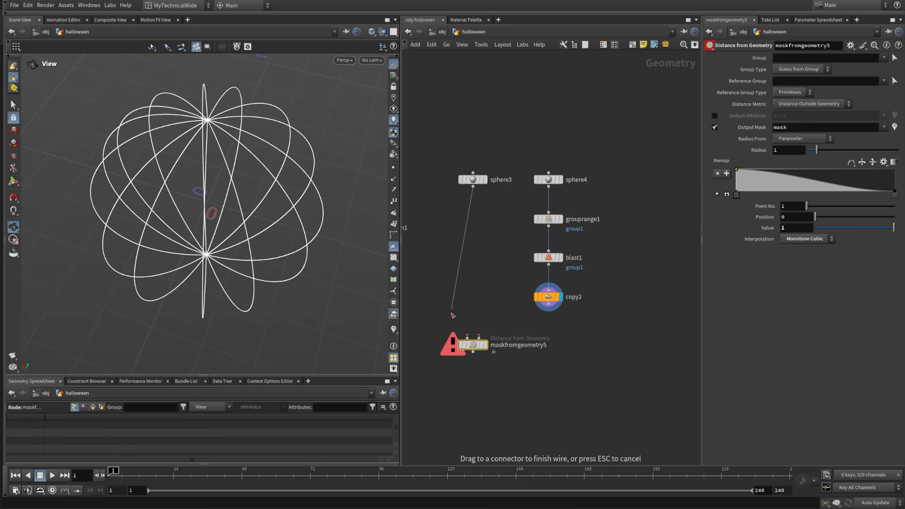
click(467, 337)
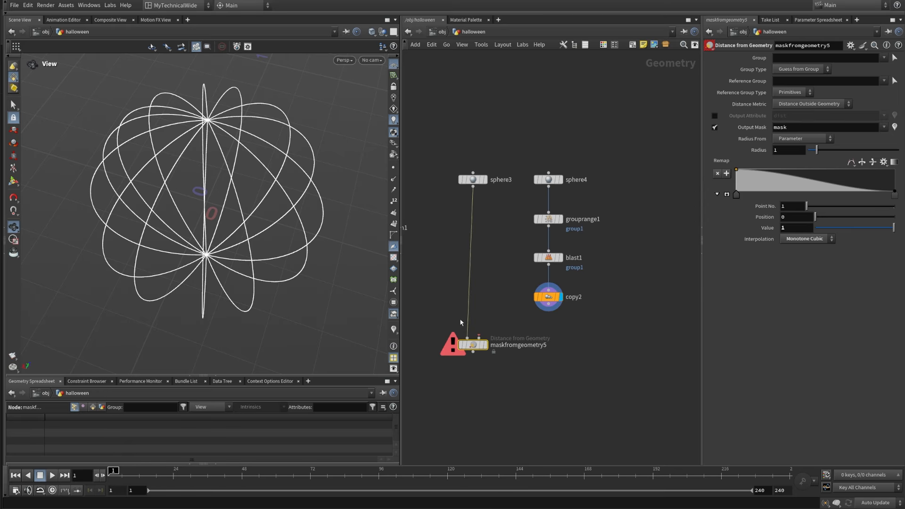
Step: Set the mask node's reference group type to Points, wire copy2 into its second input and display it
click(792, 92)
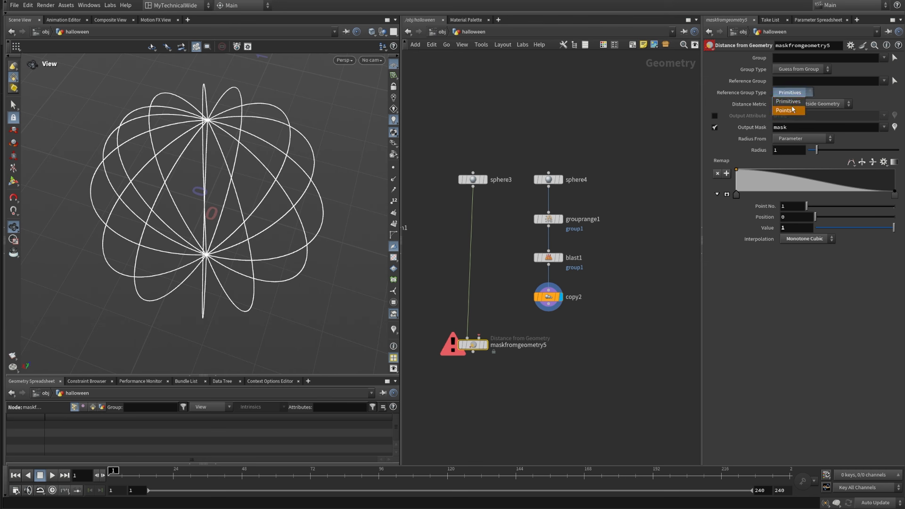
click(793, 109)
click(549, 306)
click(479, 338)
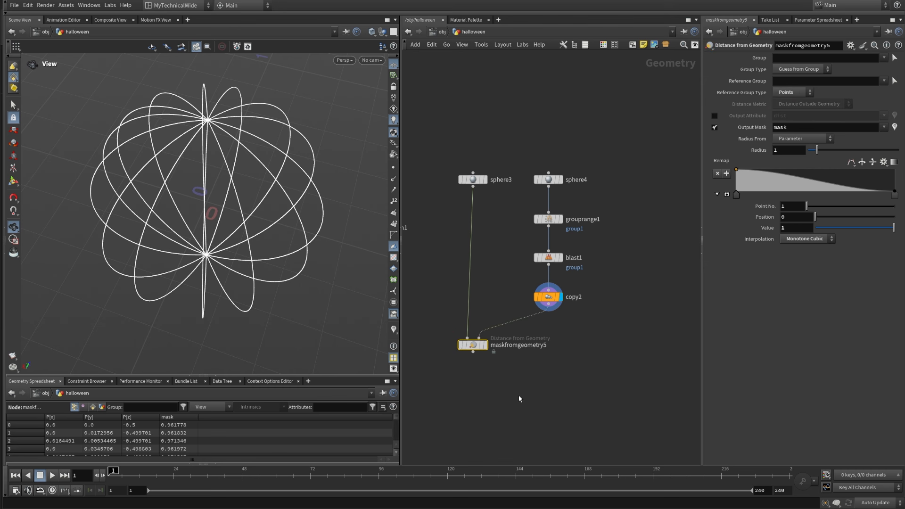
click(485, 345)
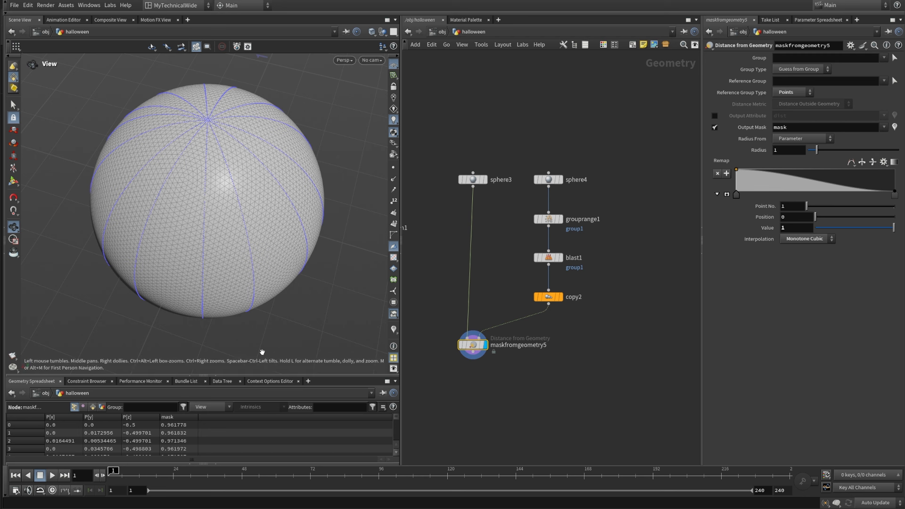
drag(207, 282, 212, 264)
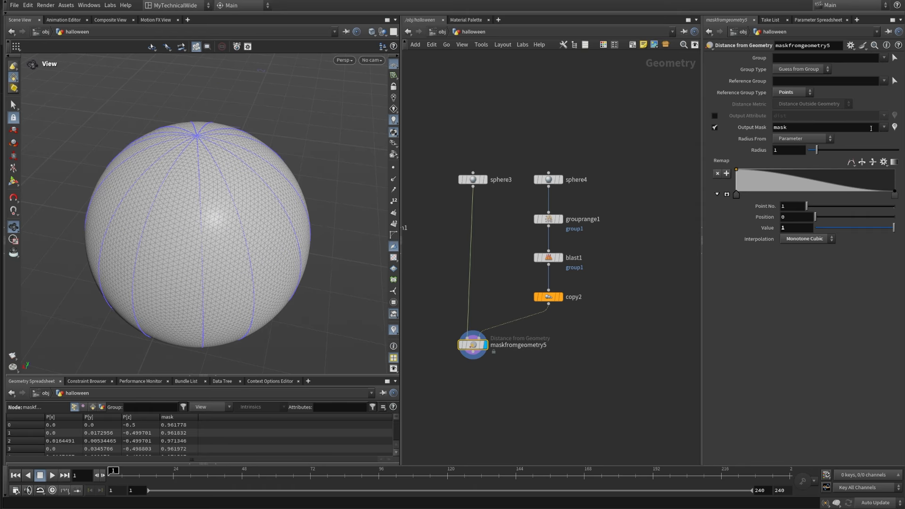
Step: Visualize the mask attribute on the sphere and set the mask radius to 0.015
click(894, 128)
drag(329, 215, 231, 258)
click(785, 151)
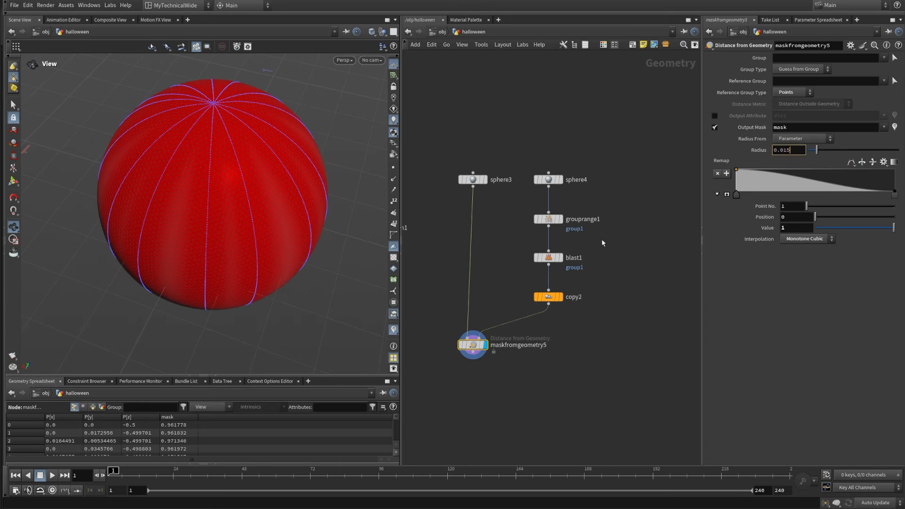
key(Return)
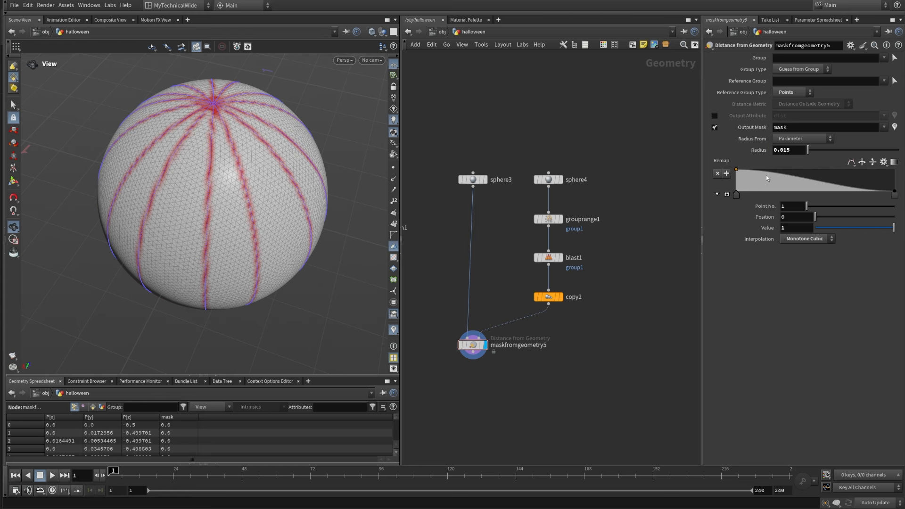
Step: Apply the Linear preset to the mask's remap ramp and reverse it to fall from 1 to 0
click(881, 164)
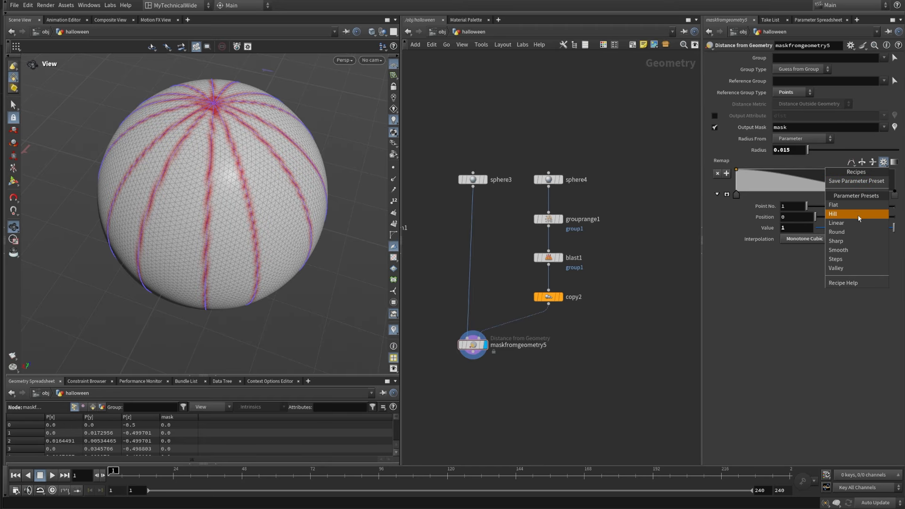
click(843, 234)
click(866, 164)
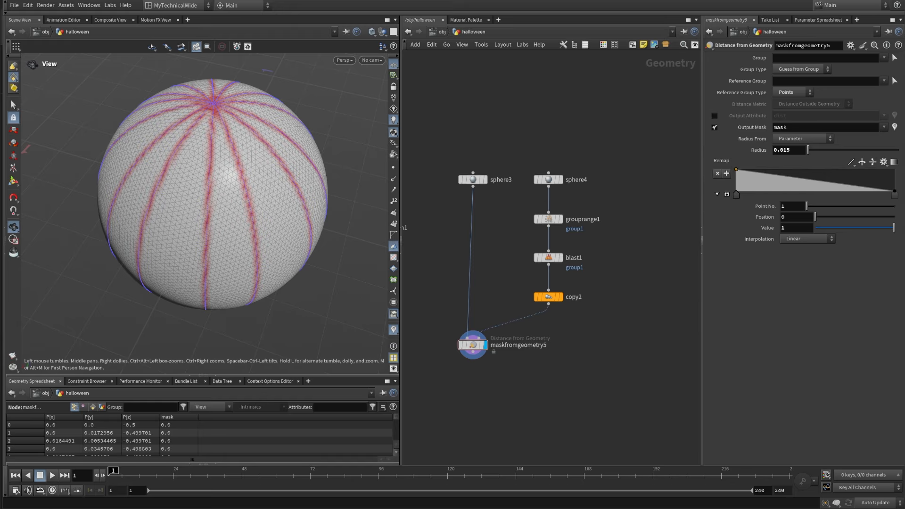
Step: Add a Peak node below maskfromgeometry5, connect it to the mask output and display it
middle_drag(422, 369, 438, 313)
key(Tab)
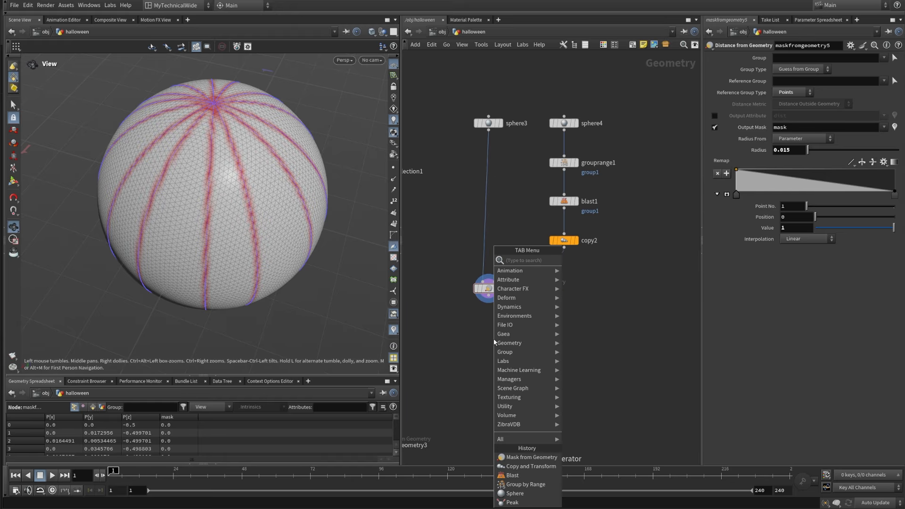
text(peak)
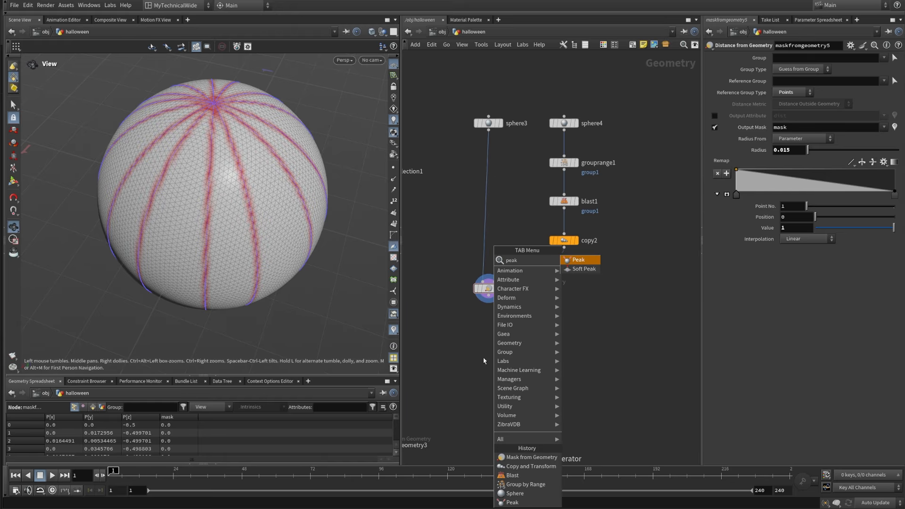
key(Return)
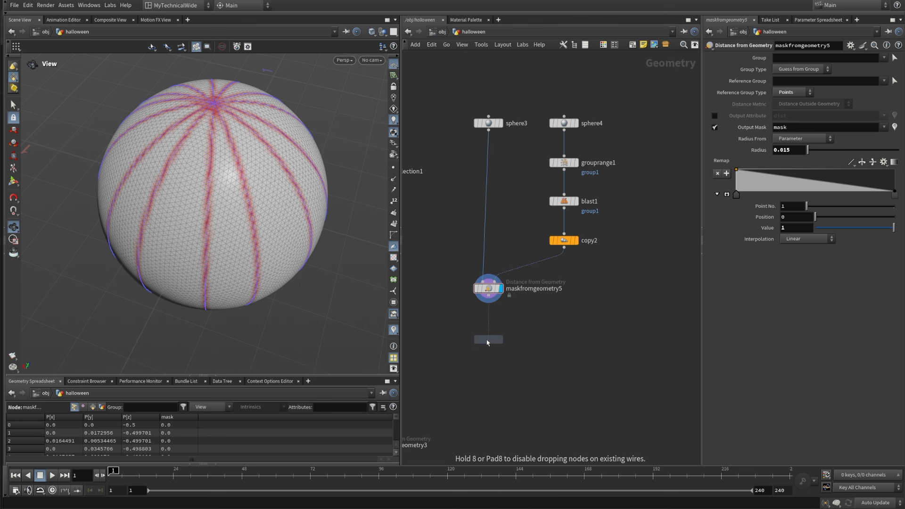
click(488, 339)
drag(488, 296, 488, 332)
click(501, 340)
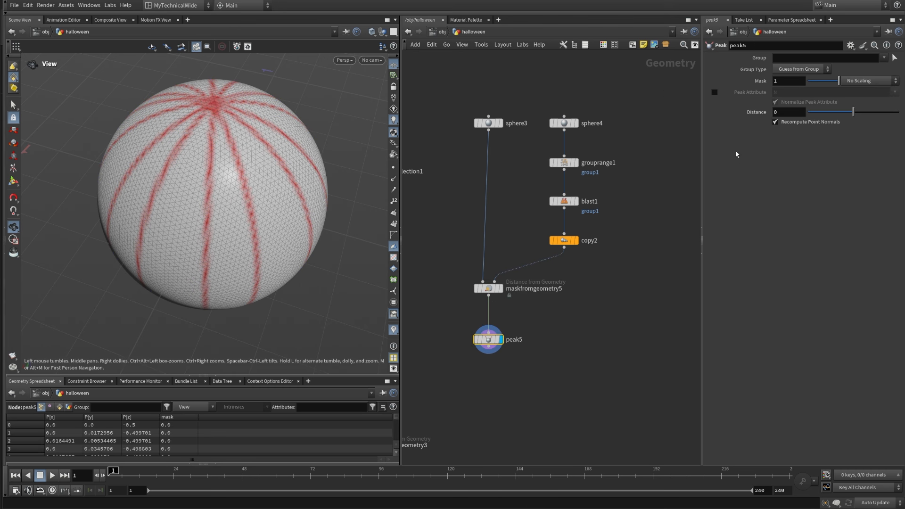
Step: Set the Peak distance to -0.025 and scale the displacement by the mask attribute
click(779, 113)
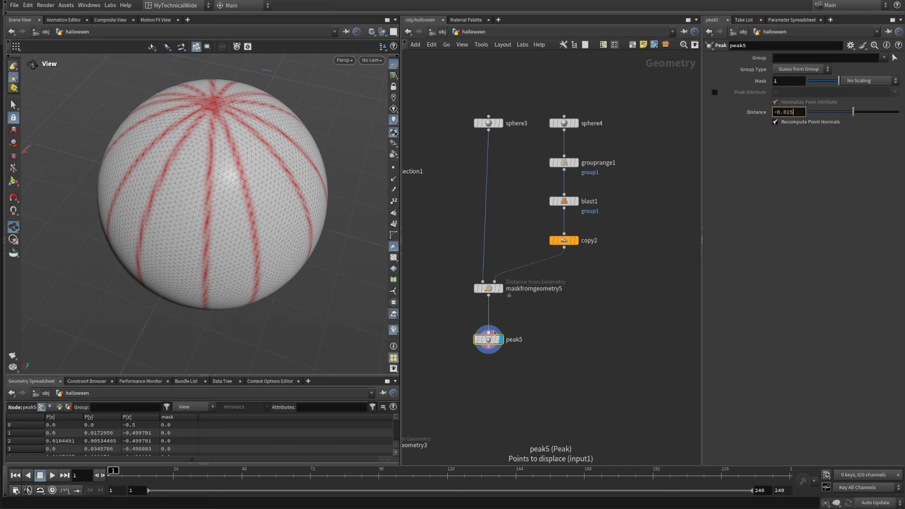
key(Return)
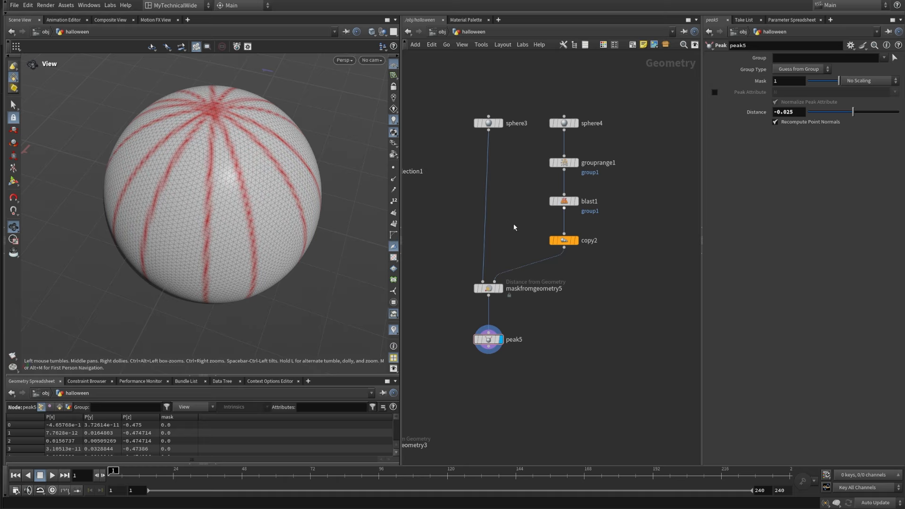
mouse_move(476, 343)
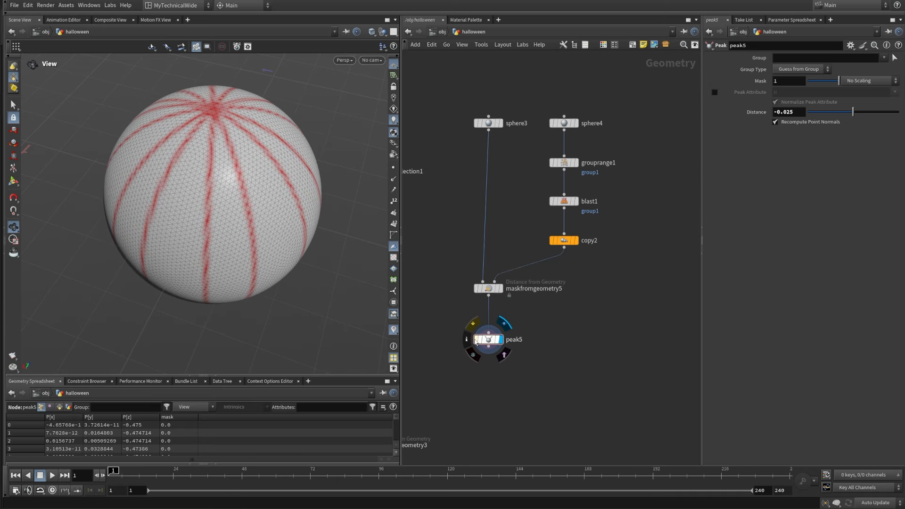
click(876, 81)
click(869, 99)
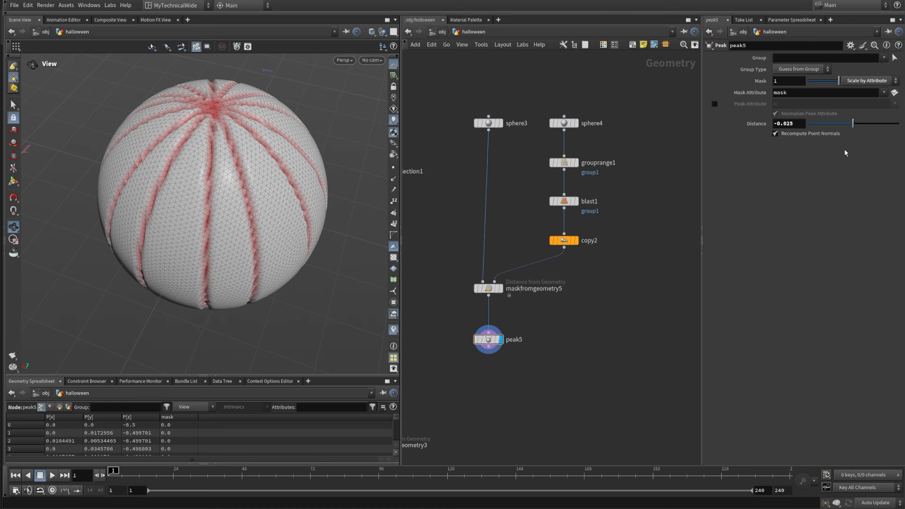
Step: Turn off the mask visualization and examine the carved grooves on the sphere from several angles
drag(234, 276, 262, 278)
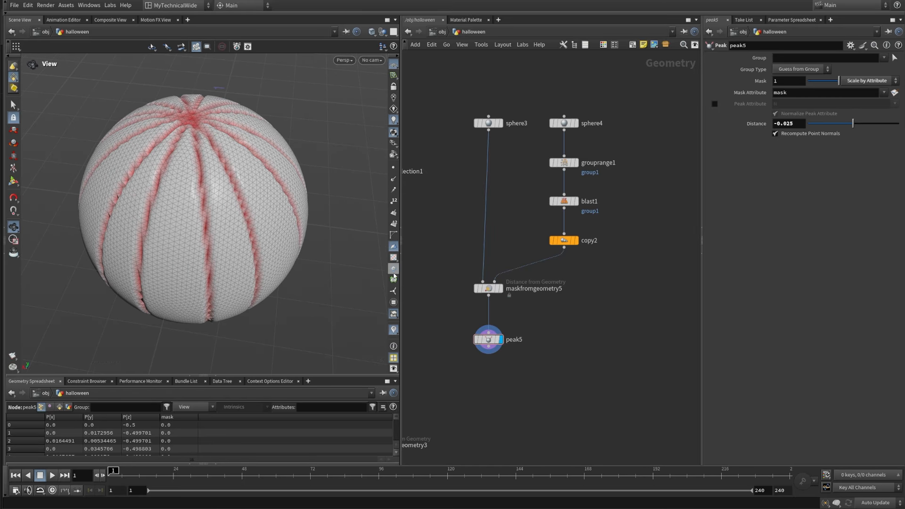
click(394, 331)
right_drag(207, 227, 199, 291)
drag(231, 241, 216, 215)
right_drag(216, 215, 218, 188)
drag(218, 188, 237, 221)
right_drag(236, 222, 222, 254)
middle_drag(222, 254, 207, 256)
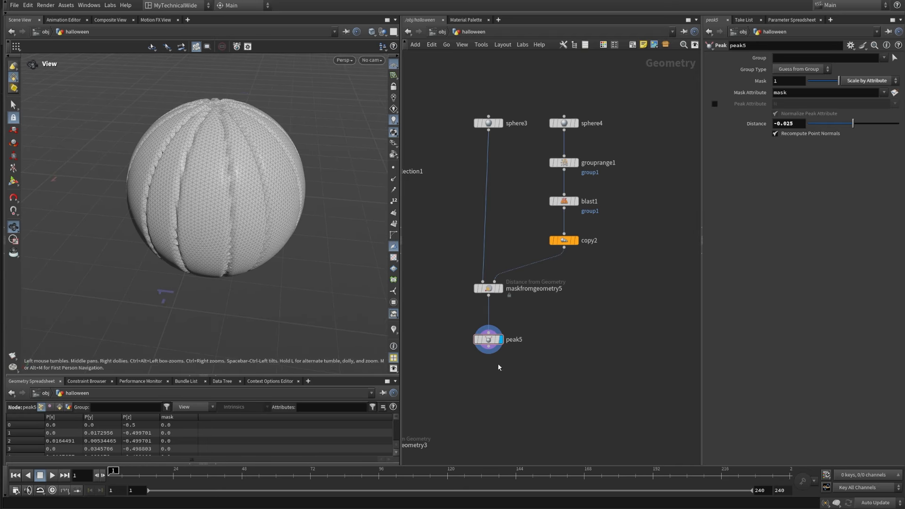
middle_drag(499, 369, 511, 269)
drag(239, 263, 241, 273)
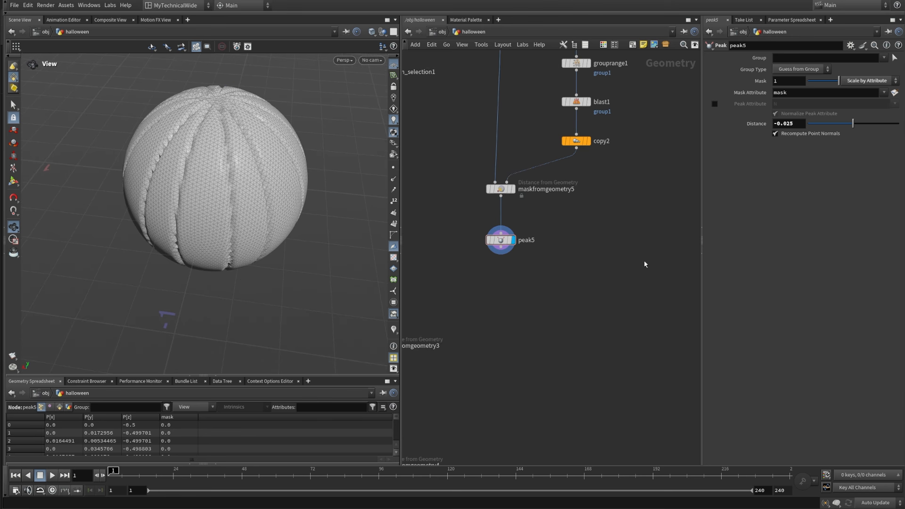
Step: Add a Mask from Geometry node below peak5, feeding peak5 into its first input and copy2 into its second
middle_drag(618, 250, 593, 339)
key(Tab)
text(m)
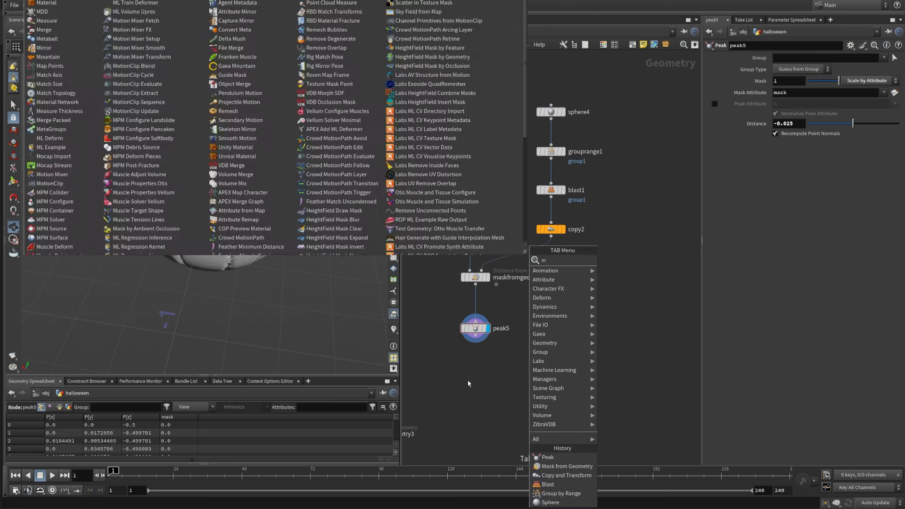
text(askfromg)
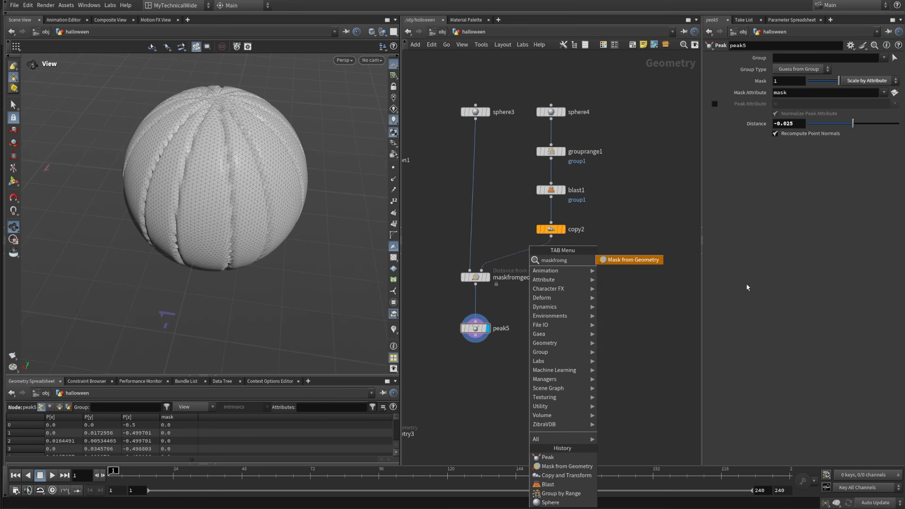
click(652, 260)
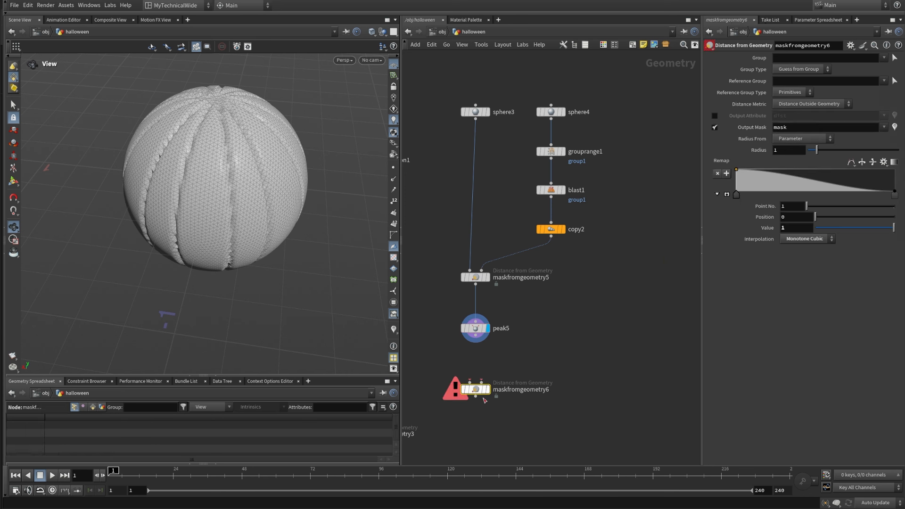
click(475, 389)
drag(476, 338, 550, 235)
middle_drag(545, 427, 566, 357)
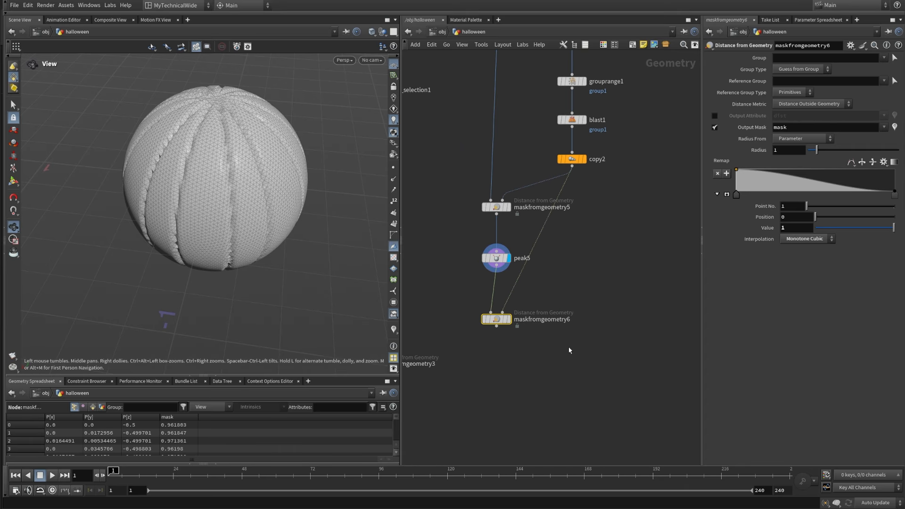
Step: Add a Peak node below maskfromgeometry6, connect it to the mask output and display it
key(Tab)
text(peak)
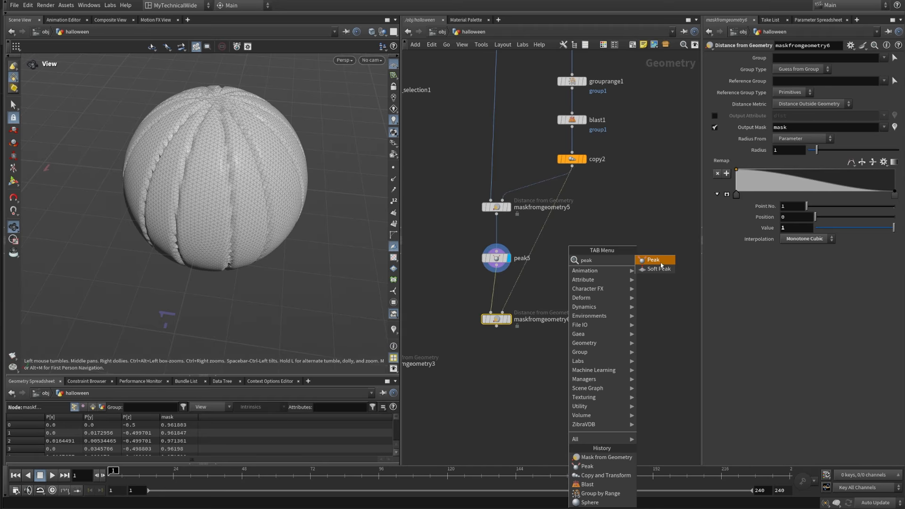
key(Return)
click(495, 359)
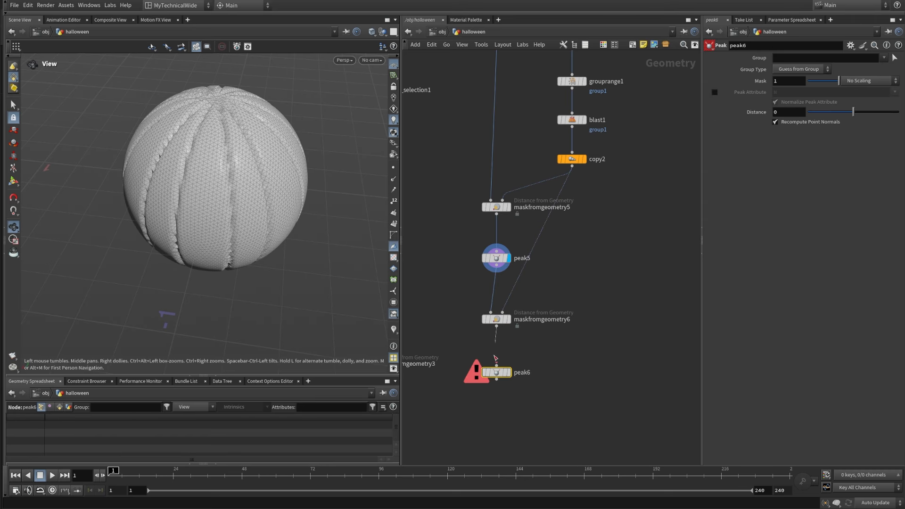
click(508, 373)
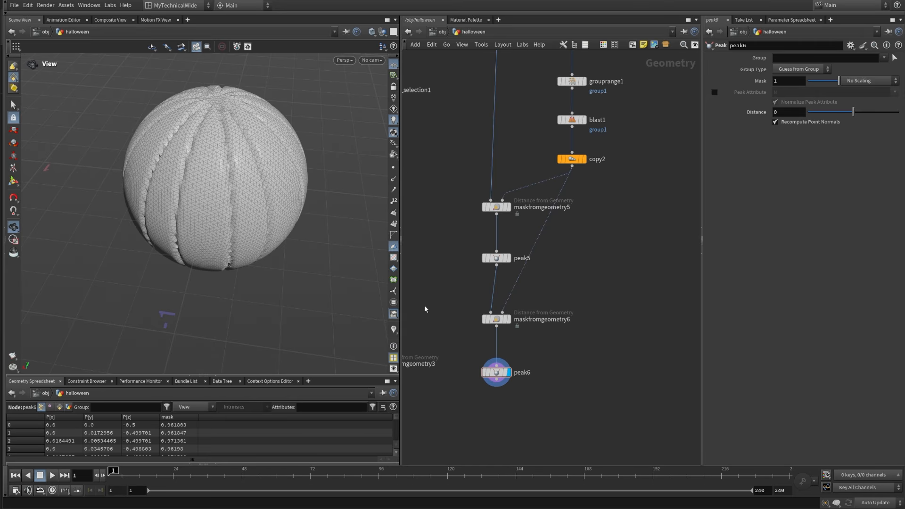
Step: Set maskfromgeometry6's reference group type to Points and its mask radius to 0.22
drag(458, 343, 589, 287)
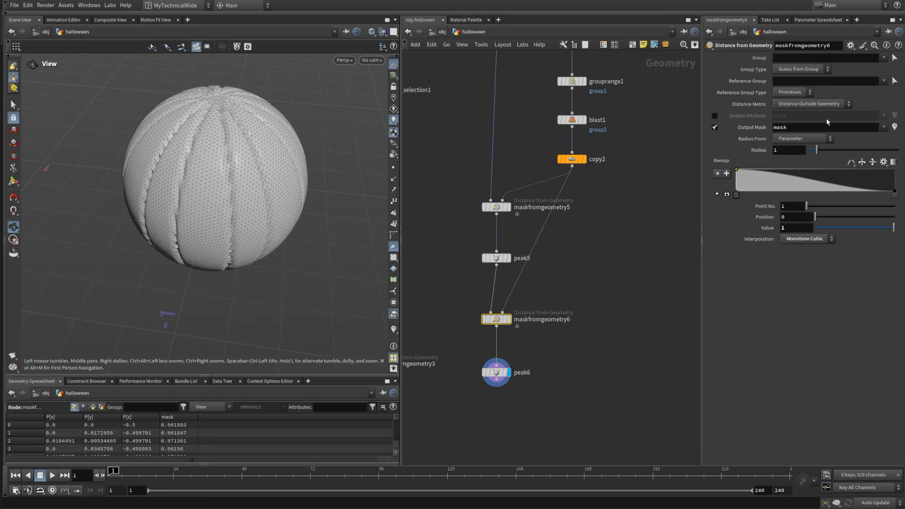
click(792, 92)
click(789, 104)
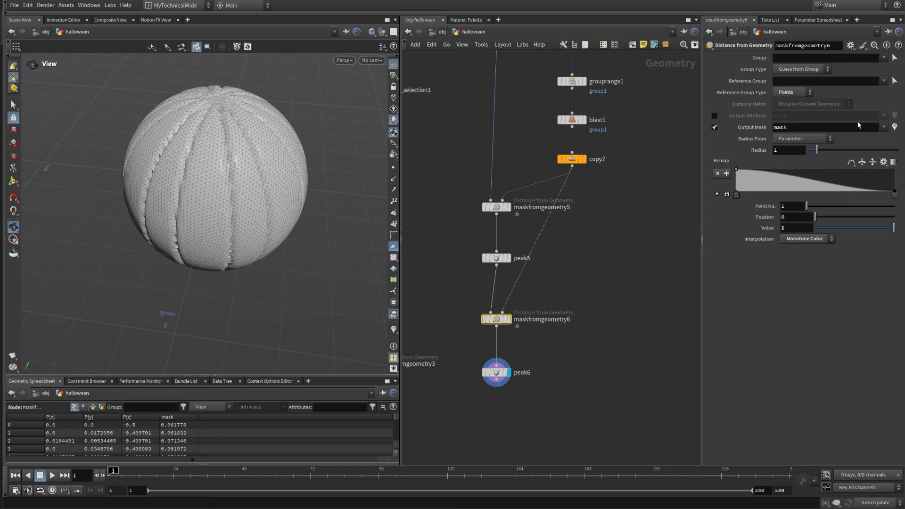
drag(798, 151, 680, 166)
text(0.22)
key(Return)
Step: Reverse the remap ramp, switch it to B-Spline interpolation and add a point with value 1 at position 0.1
click(862, 162)
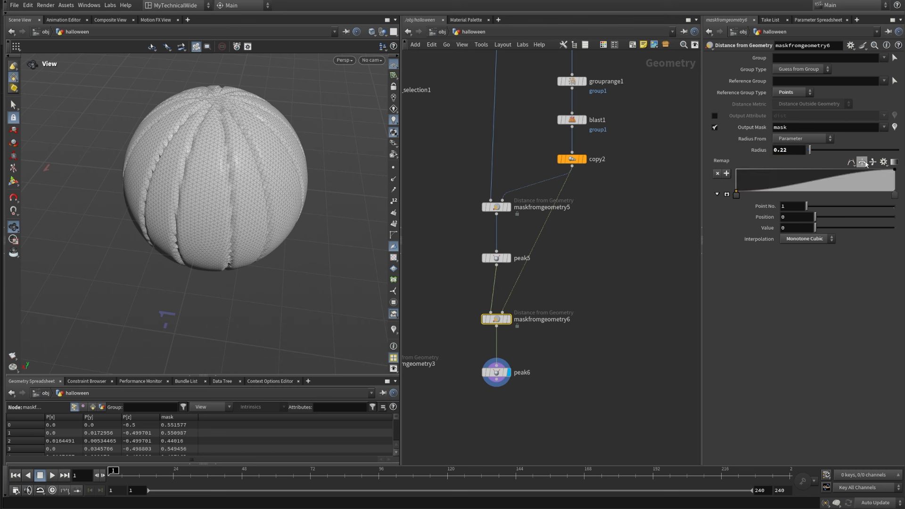
click(852, 162)
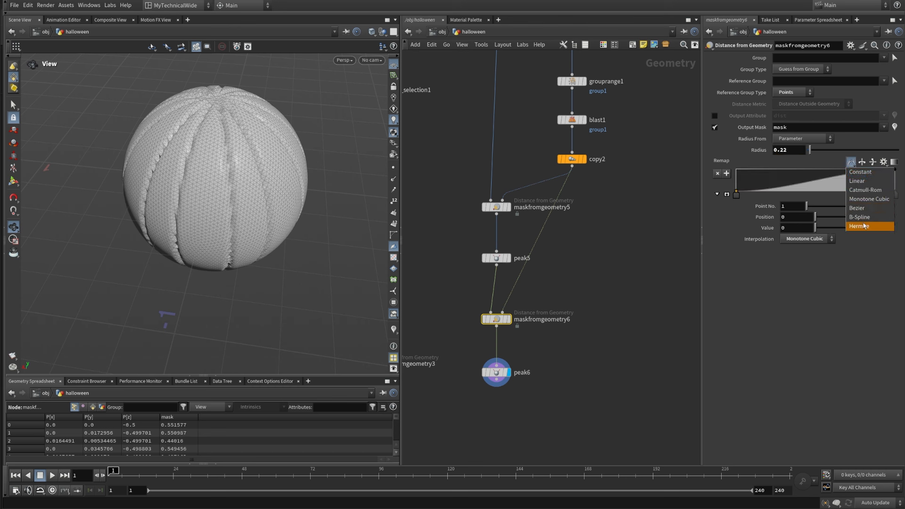
click(866, 217)
drag(847, 184, 744, 169)
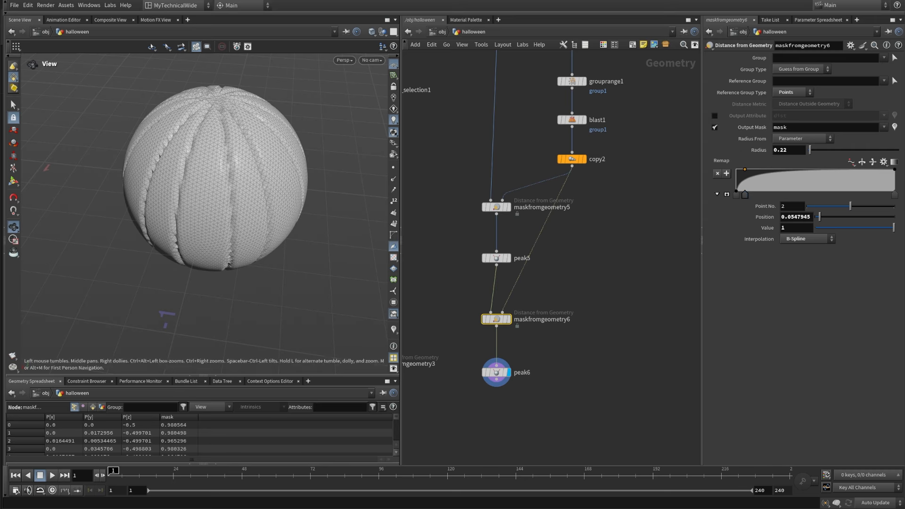
double_click(803, 217)
text(0.1)
key(Return)
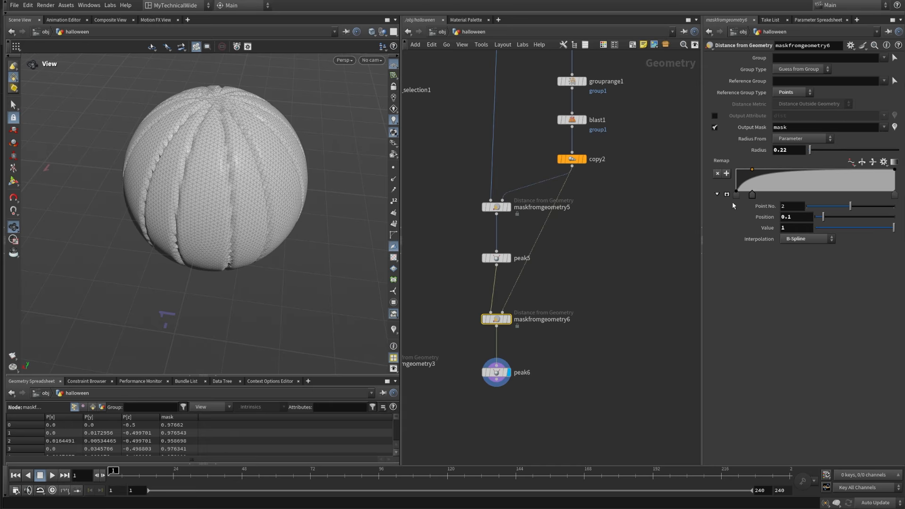
Step: Move the first point of maskfromgeometry6's remap ramp to position 0.05
click(736, 195)
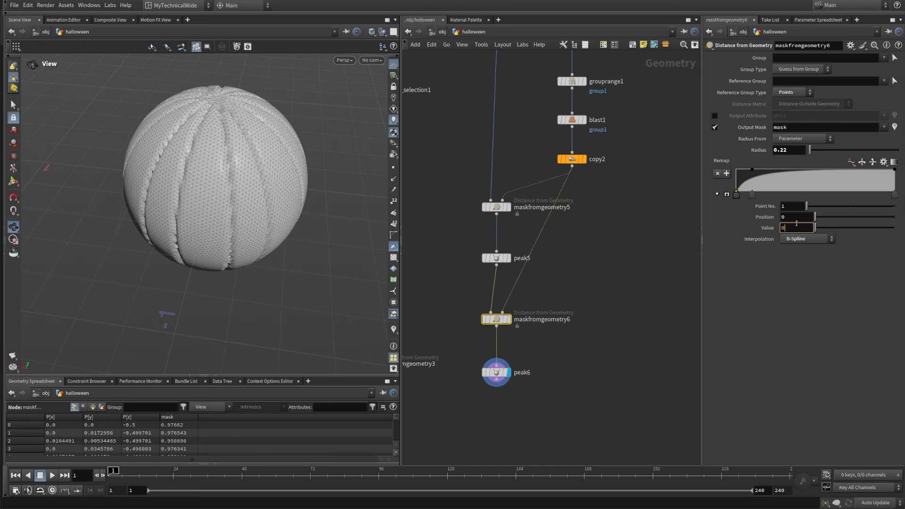
click(795, 217)
text(.05)
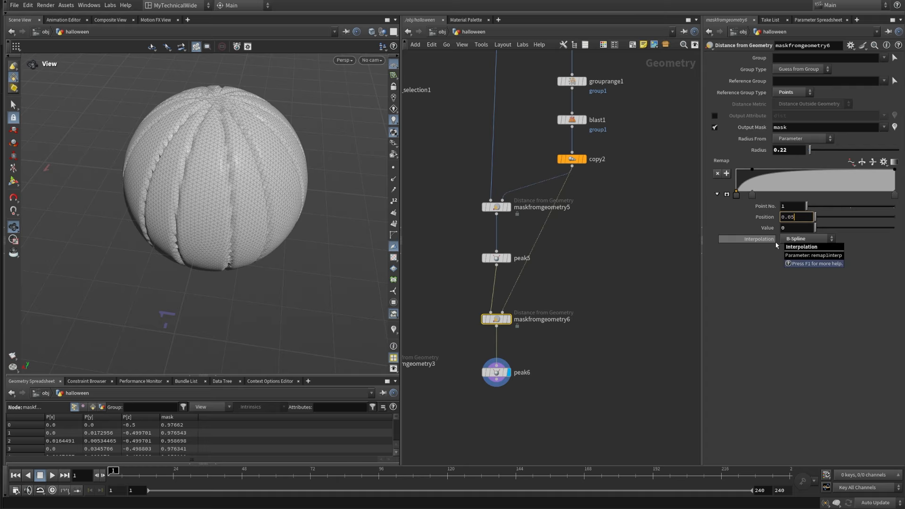
click(636, 322)
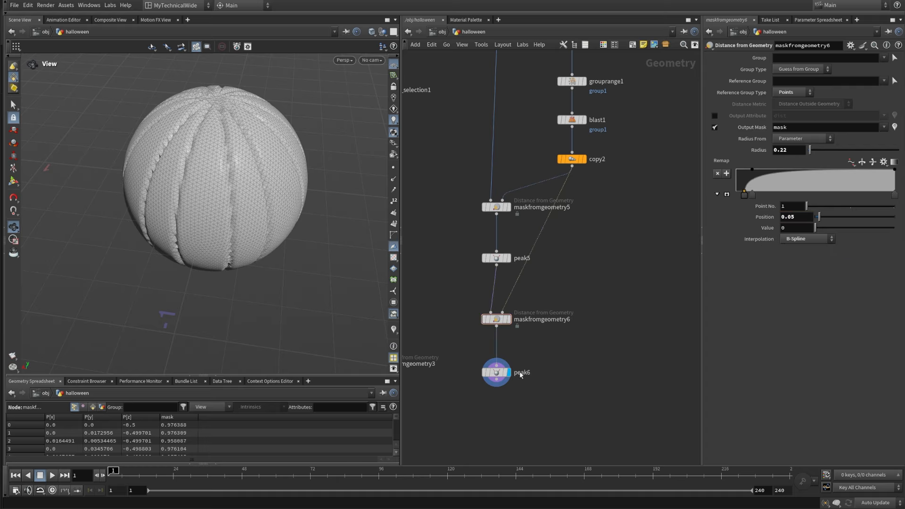
Step: Scale peak6's displacement by the mask attribute, set its distance to 0.025 and inspect the bulged segments
drag(572, 346, 457, 403)
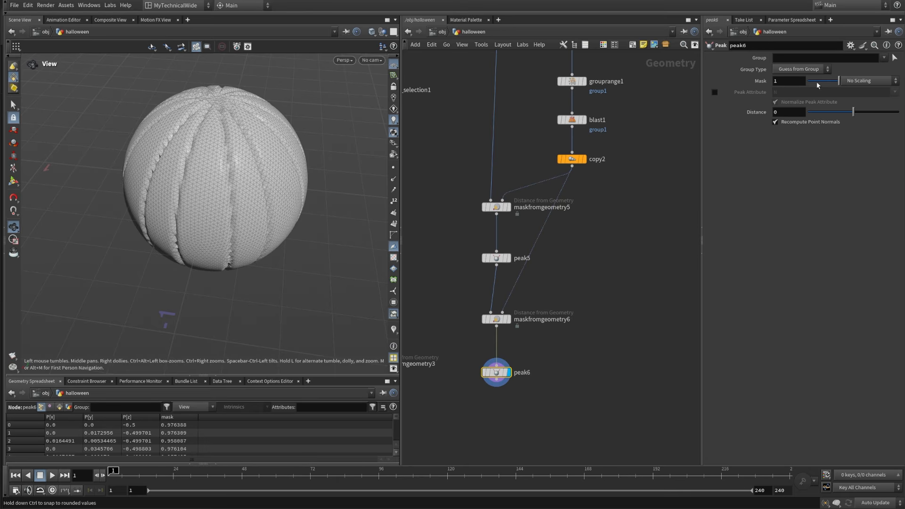
click(896, 81)
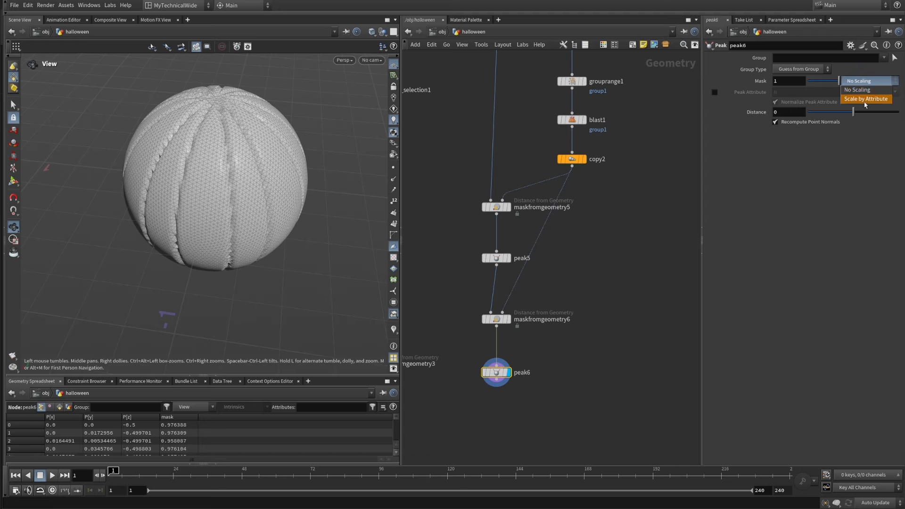
click(867, 99)
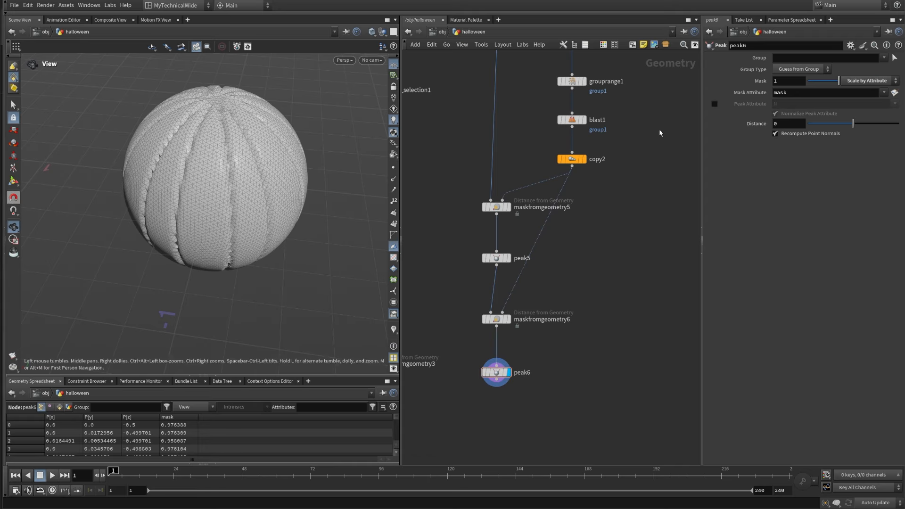
click(793, 123)
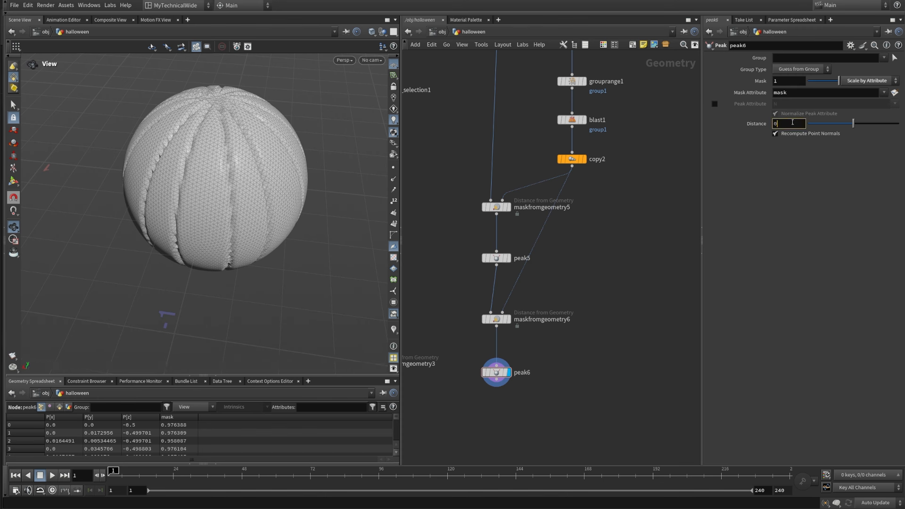
key(Return)
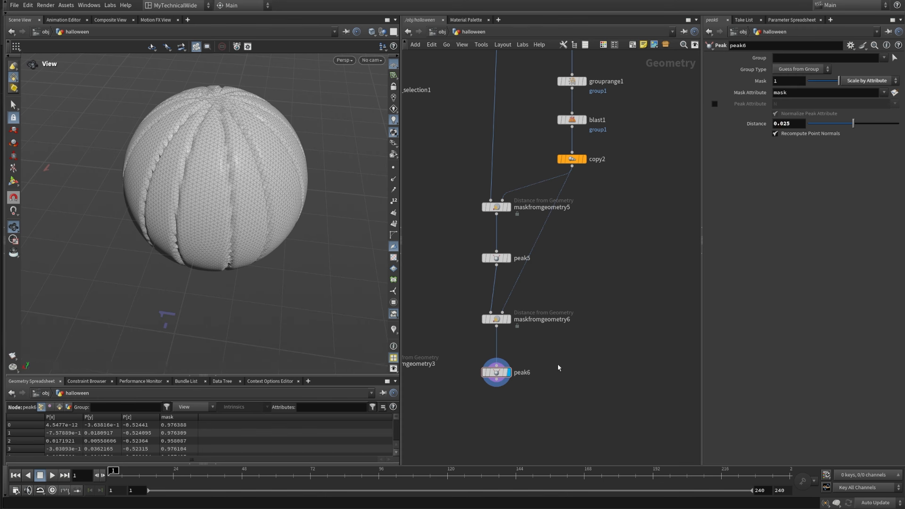
drag(229, 314, 256, 272)
drag(251, 162, 253, 185)
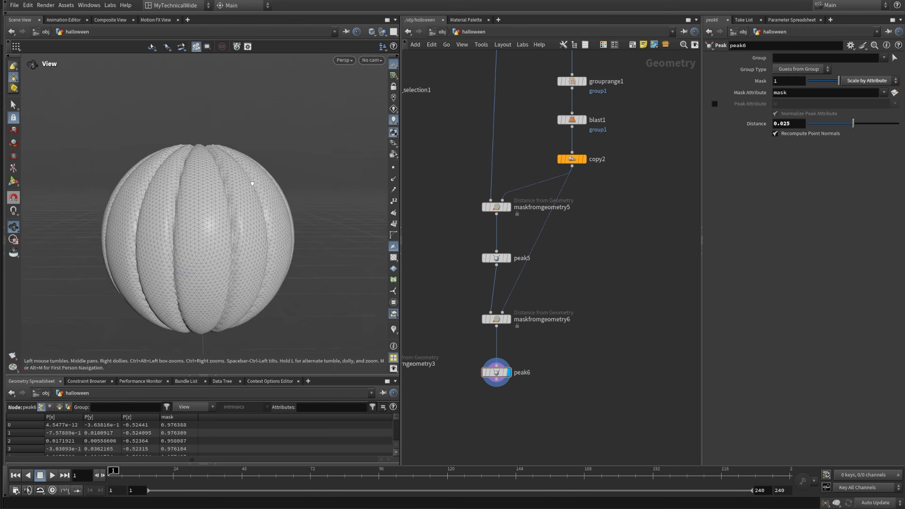
scroll(252, 188, down, 4)
drag(239, 236, 260, 255)
scroll(643, 279, down, 5)
scroll(581, 354, up, 2)
Step: Duplicate the maskfromgeometry4, transform2 and blendshapes2 nodes and place the copies below the peak6 branch
middle_drag(580, 353, 565, 246)
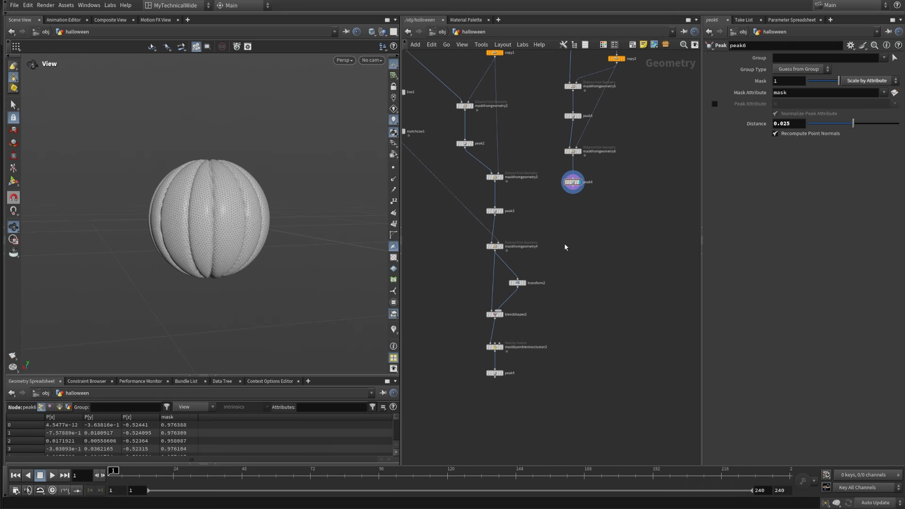
scroll(513, 281, up, 2)
drag(436, 370, 590, 237)
mouse_move(488, 259)
alt+drag(487, 259, 628, 259)
click(675, 217)
middle_drag(607, 193, 573, 246)
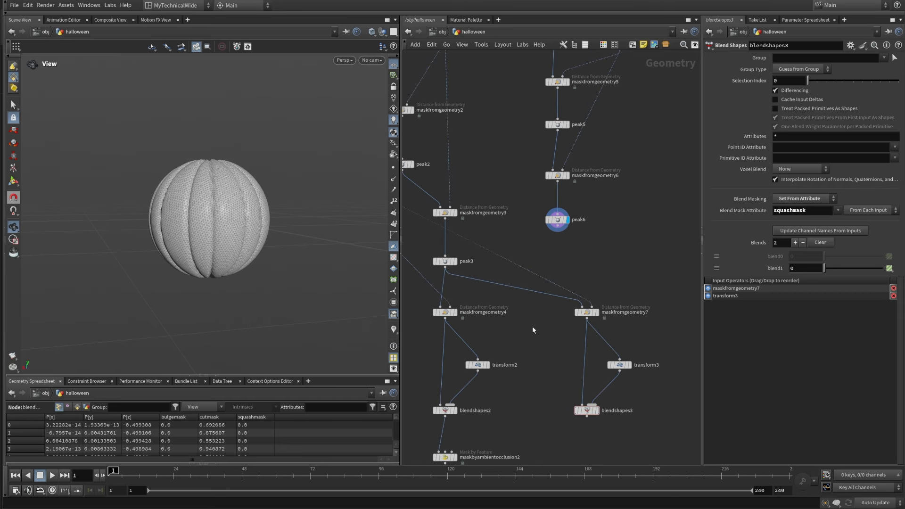
Step: Connect peak6 to the first input of maskfromgeometry7 and display blendshapes3
middle_drag(533, 327, 570, 361)
drag(564, 323, 615, 339)
middle_drag(639, 395, 596, 310)
click(589, 357)
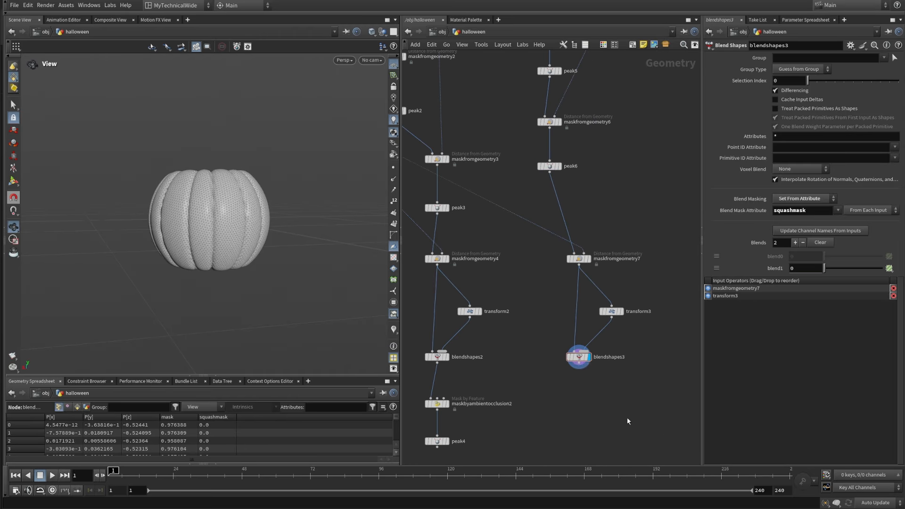
mouse_move(220, 204)
alt+mouse_down()
mouse_move(220, 228)
mouse_move(219, 202)
alt+mouse_up()
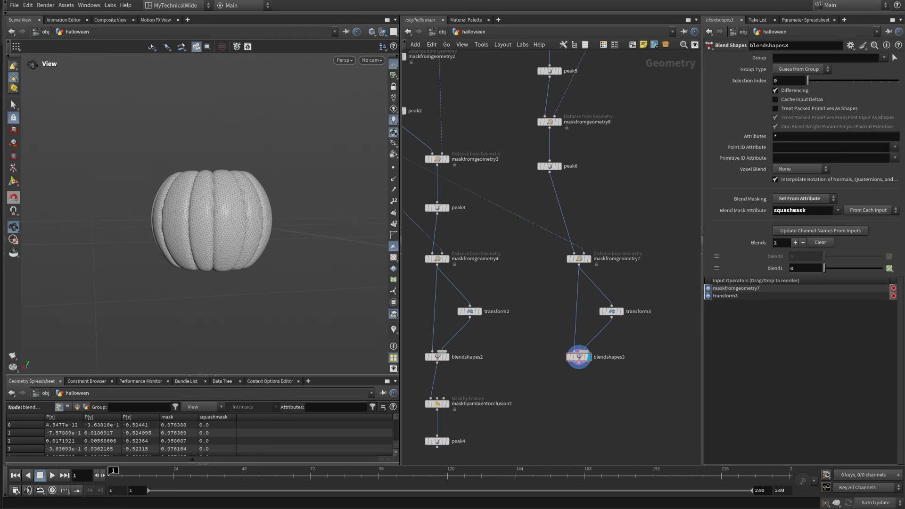
Step: Add a Subdivide node below blendshapes3, connect it to the blend output and display it
scroll(577, 391, up, 2)
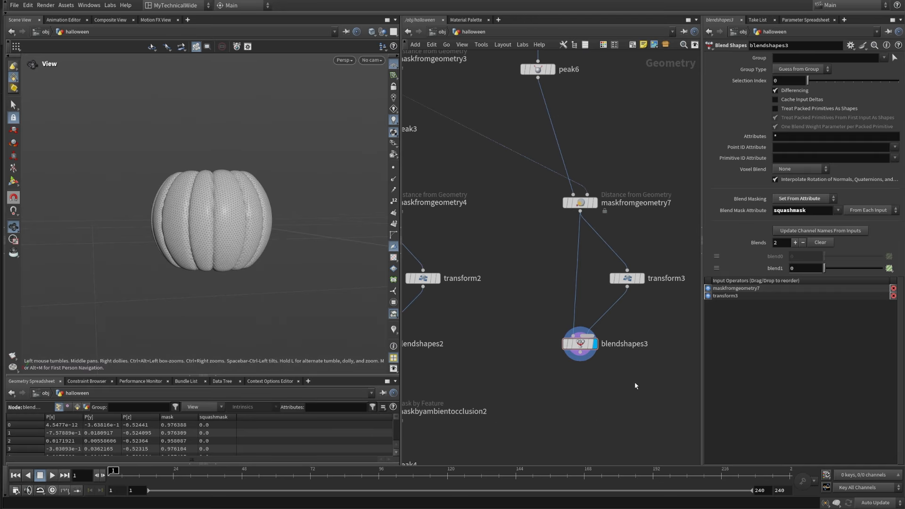
key(Tab)
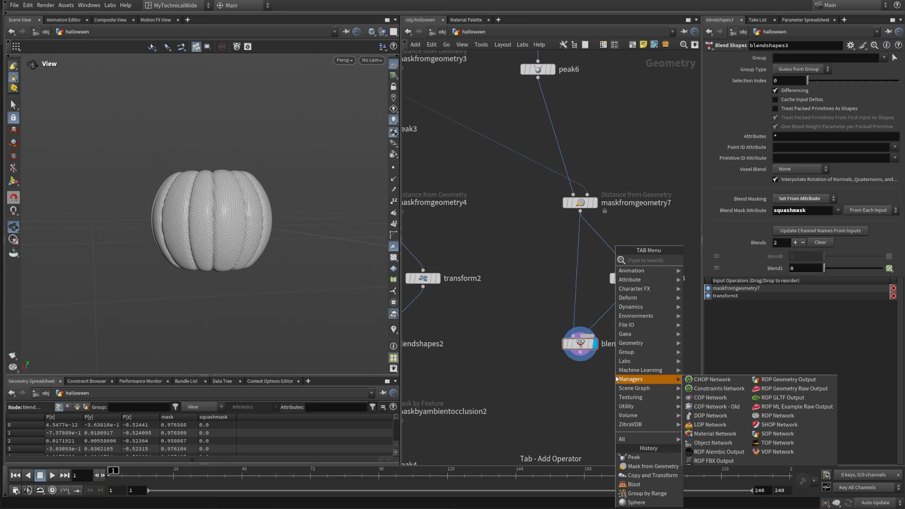
text(sub)
click(727, 258)
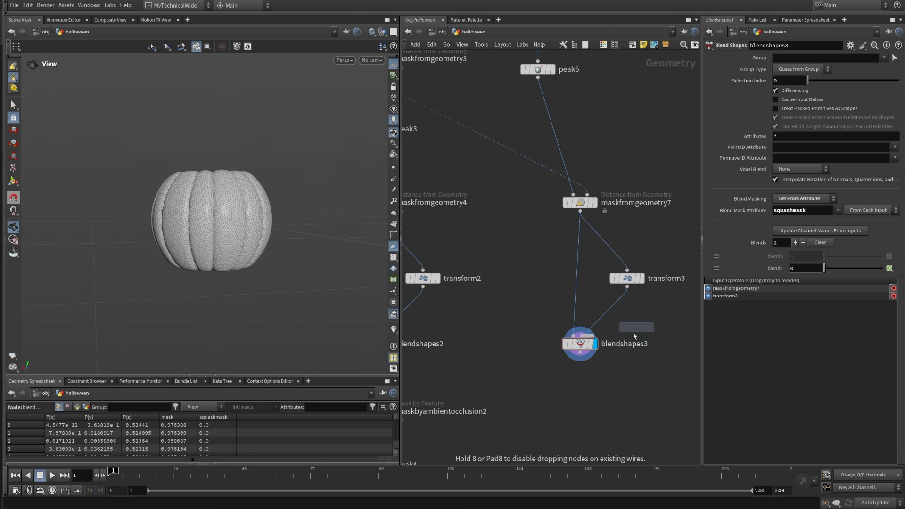
click(580, 399)
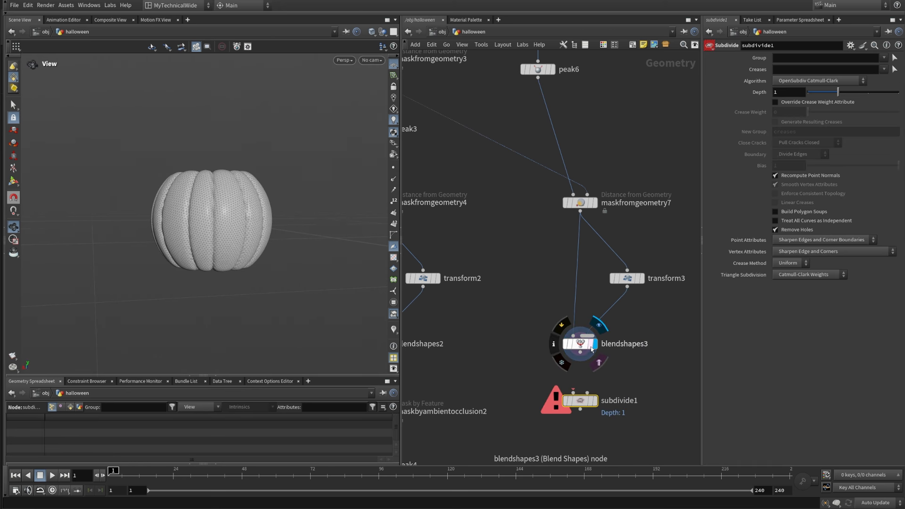
drag(580, 352, 573, 392)
click(595, 401)
drag(513, 423, 634, 376)
Step: Examine the subdivided pumpkin's overall shape, grooves and mesh density up close
drag(283, 226, 250, 267)
right_drag(251, 267, 247, 174)
middle_drag(246, 173, 248, 217)
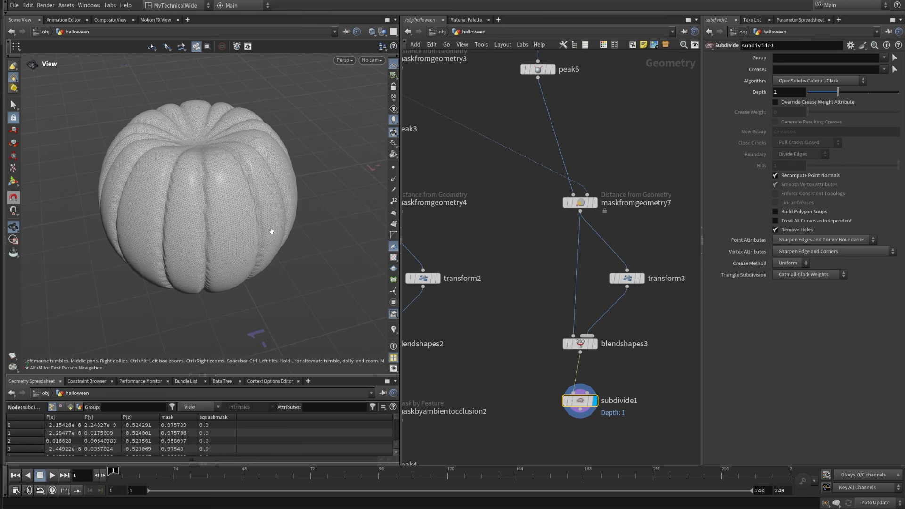
right_drag(229, 205, 277, 121)
right_drag(214, 191, 237, 110)
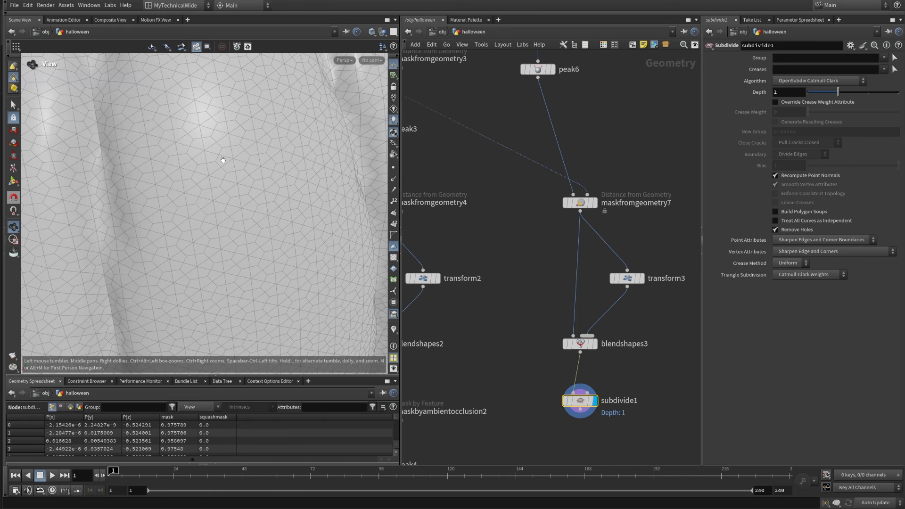
Step: Switch the subdivide1 algorithm to OpenSubdiv Loop and inspect the resulting mesh on the pumpkin
right_drag(223, 175, 321, 247)
drag(250, 178, 273, 200)
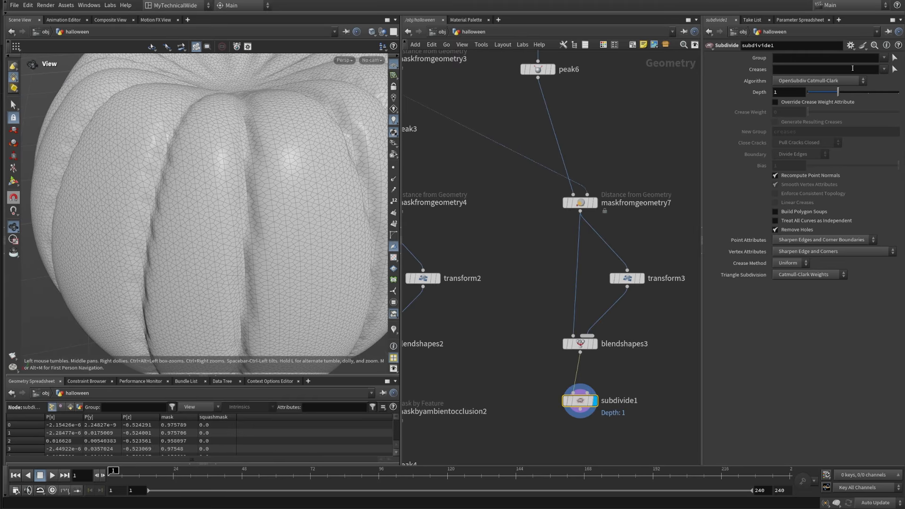
click(822, 81)
click(798, 117)
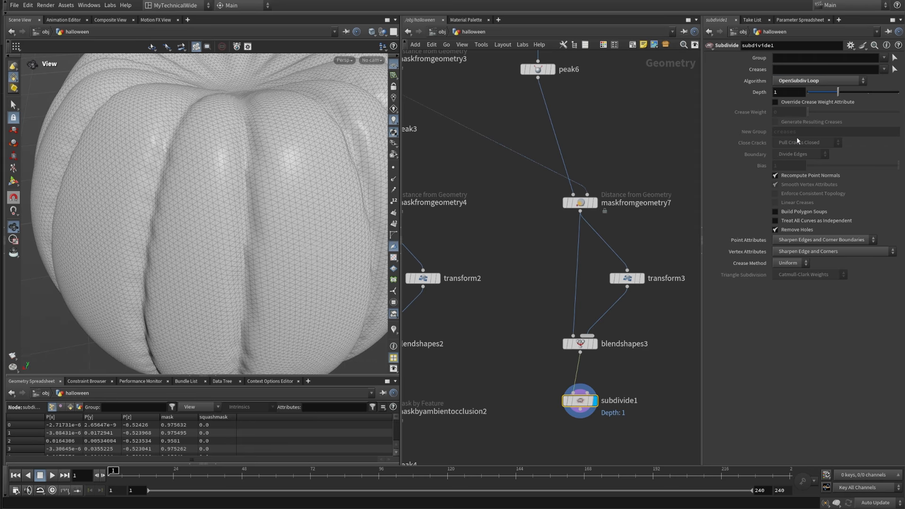
drag(216, 246, 297, 283)
middle_drag(297, 282, 258, 238)
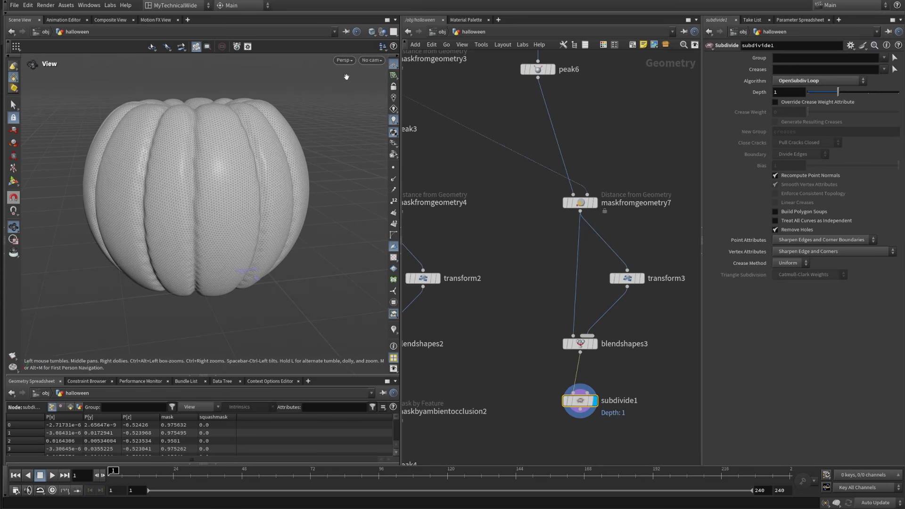
Step: Set the viewport to smooth shading without wireframe and view the pumpkin from the side
click(373, 33)
click(384, 135)
mouse_move(206, 245)
mouse_down()
mouse_move(222, 198)
mouse_move(179, 188)
mouse_move(113, 285)
mouse_up()
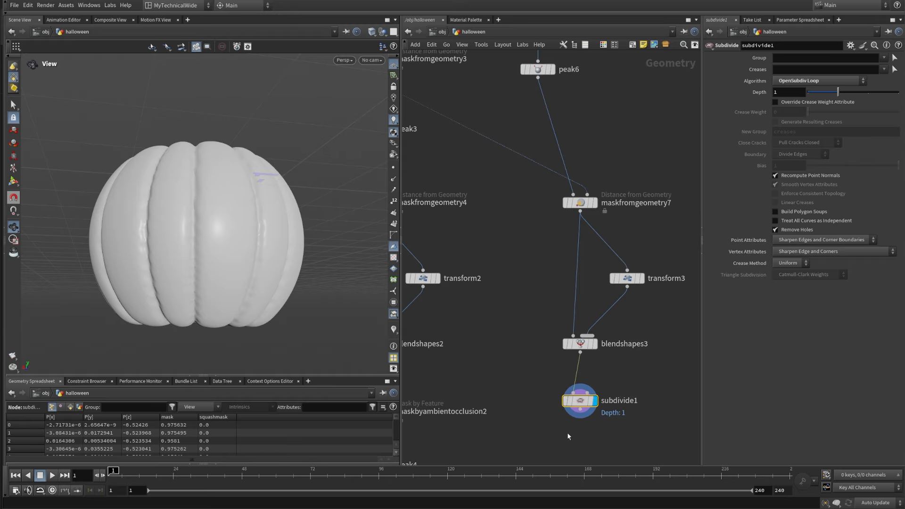
middle_drag(567, 432, 534, 342)
key(Tab)
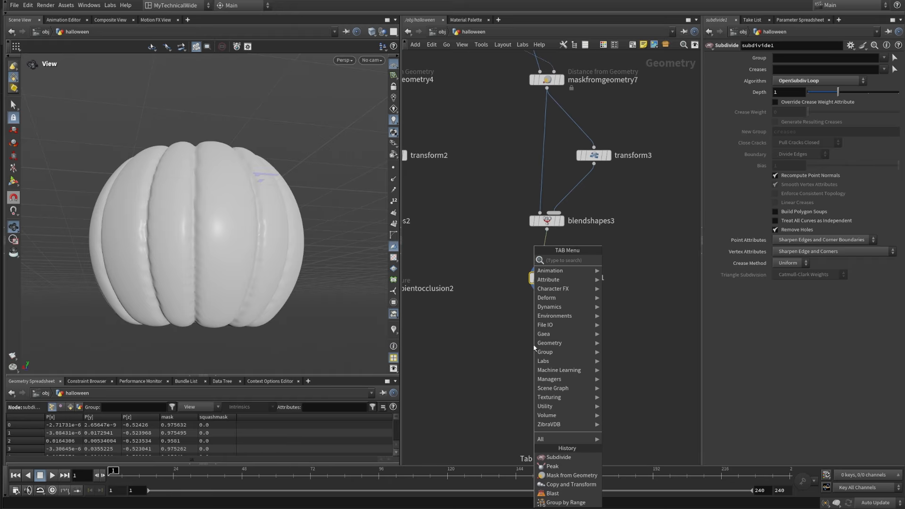
text(maskfrom)
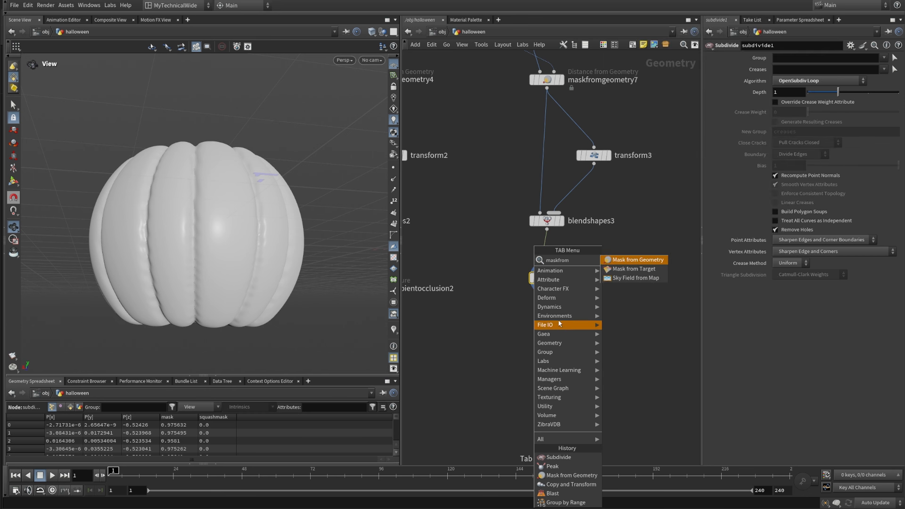
key(Escape)
key(Tab)
text(maskfrom)
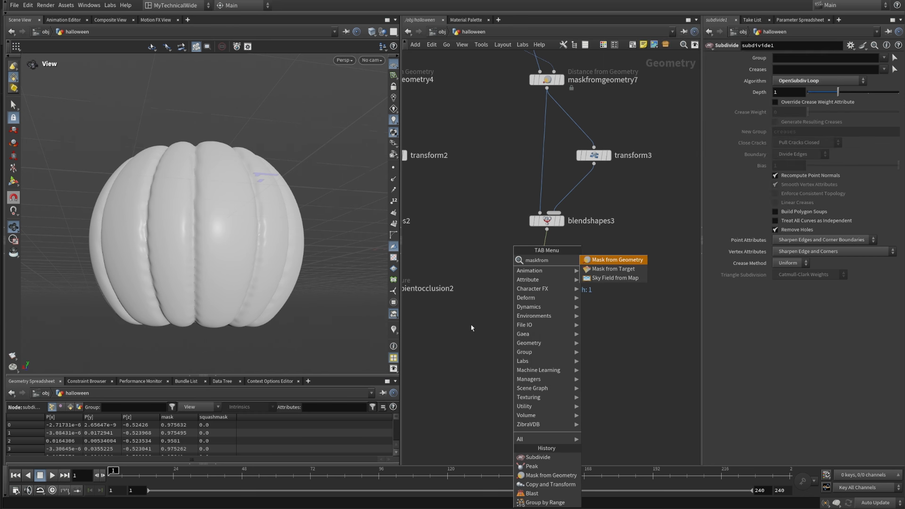
key(Escape)
Step: Add a Mask by Ambient Occlusion node below subdivide1, connected to its output
key(Tab)
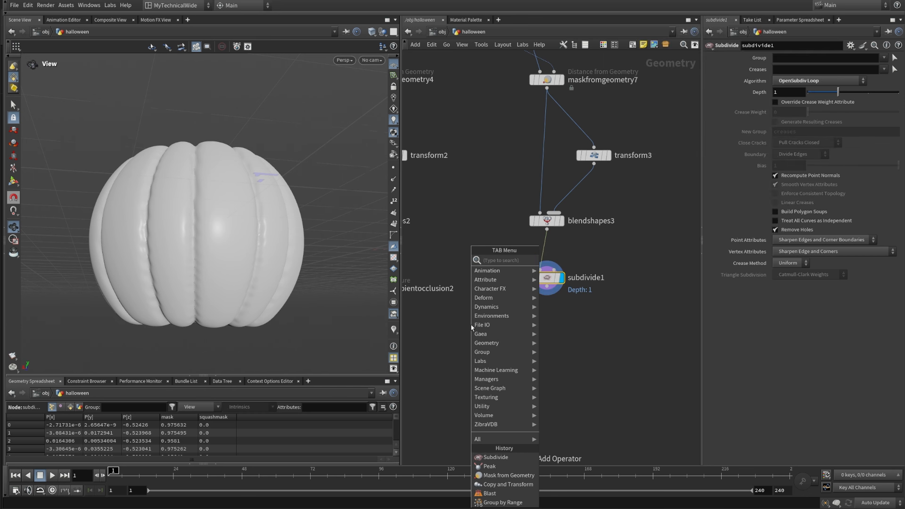
text(ambie)
key(Down)
key(Down)
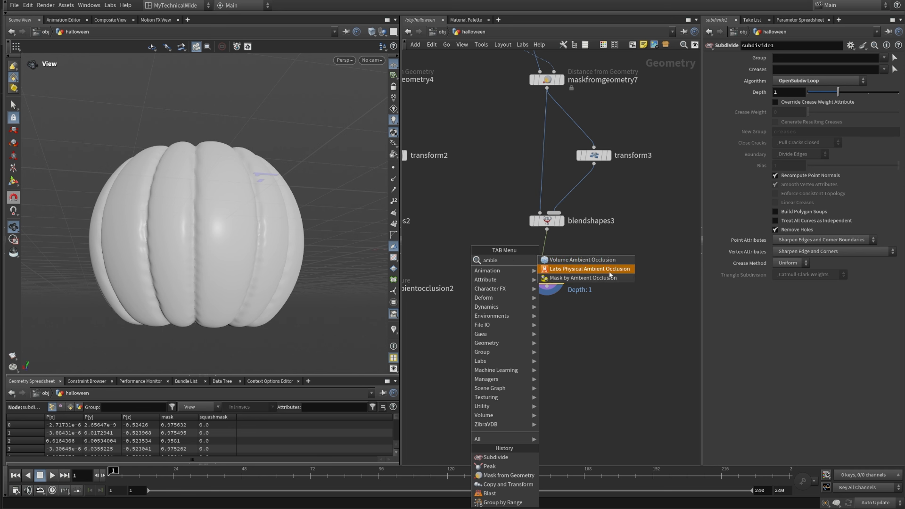
key(Return)
click(554, 326)
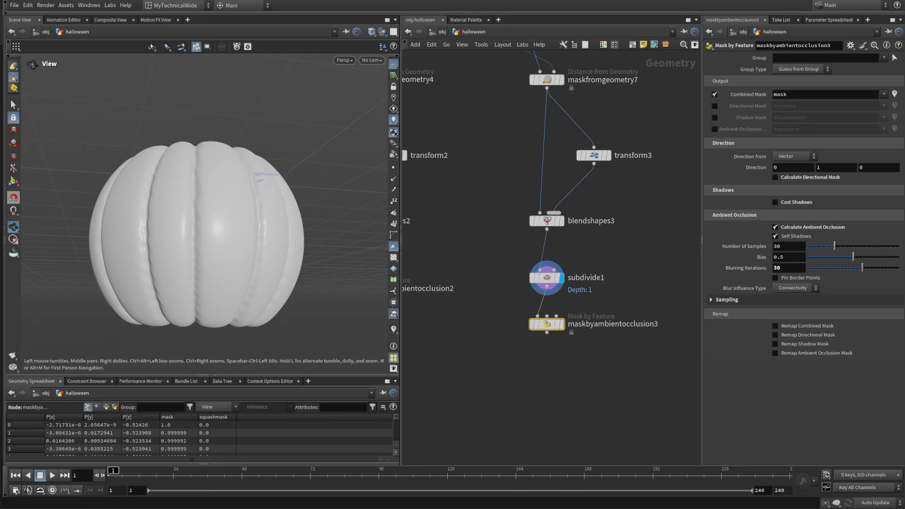
Step: Enable remapping of the ambient occlusion mask, reverse its ramp, and move the ramp points to positions 0.320665 and 0.719715
click(781, 355)
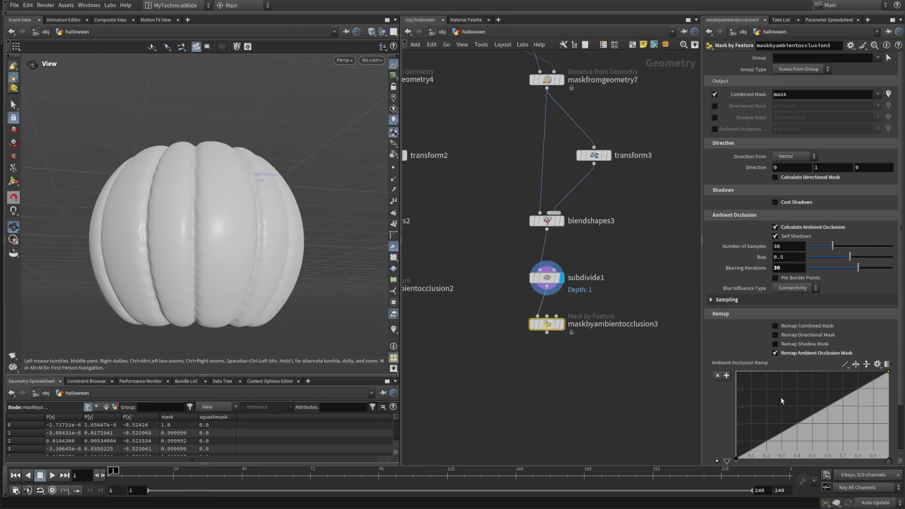
scroll(841, 379, down, 3)
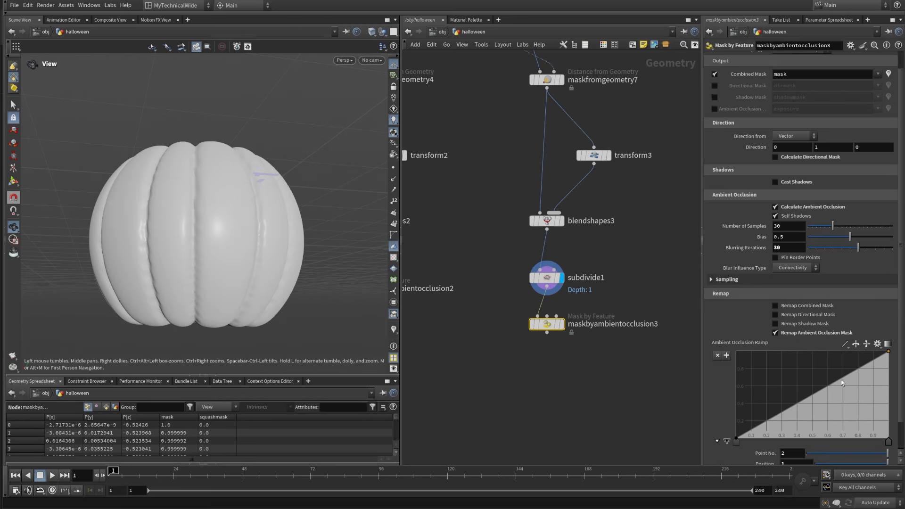
click(856, 315)
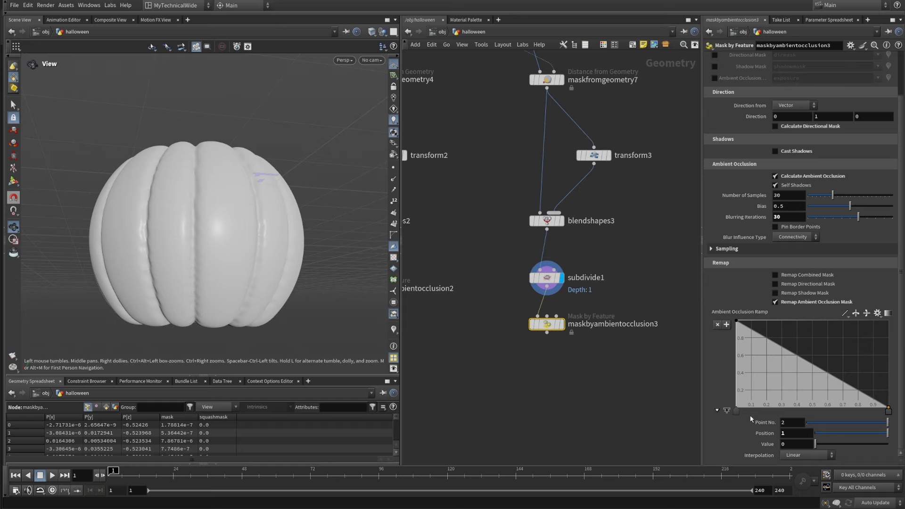
drag(736, 408, 785, 409)
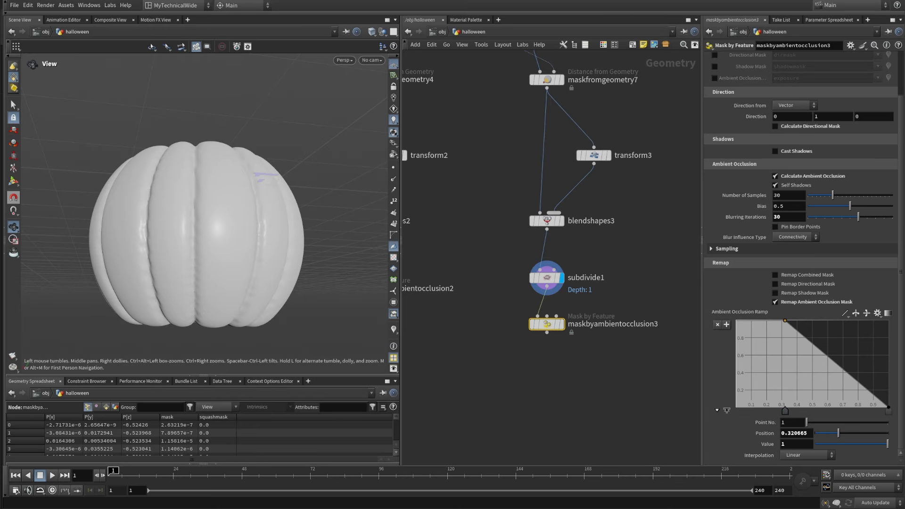
drag(886, 410, 845, 410)
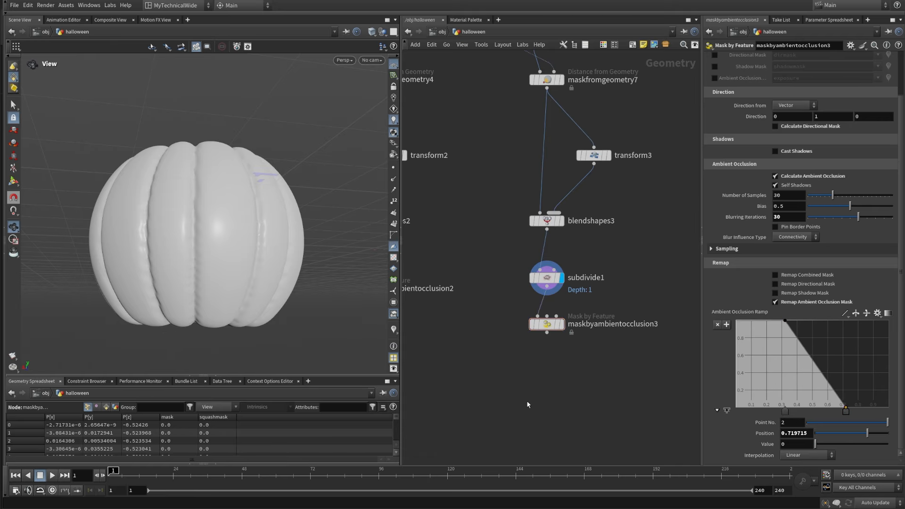
Step: Display the output of the maskbyambientocclusion3 node
click(547, 333)
click(560, 366)
click(562, 324)
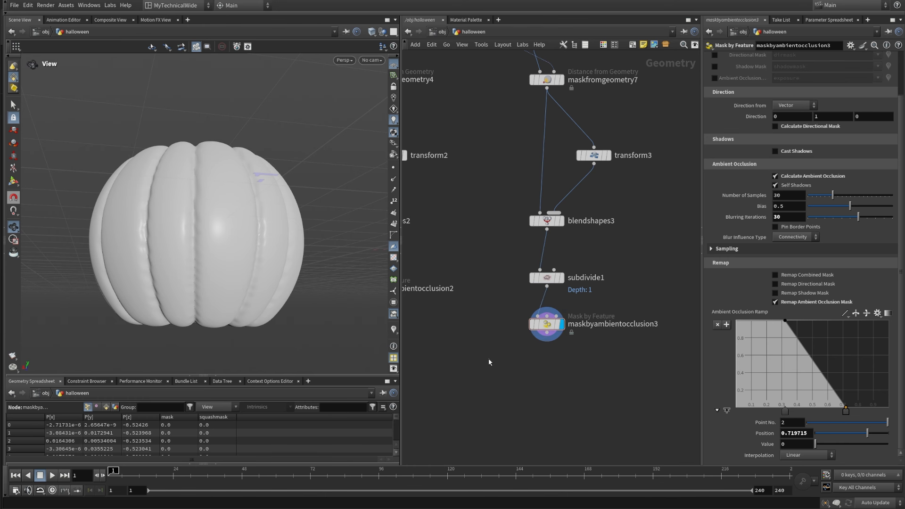
Step: Add a Peak node below maskbyambientocclusion3 and connect it to the mask output
drag(488, 359, 640, 294)
key(f)
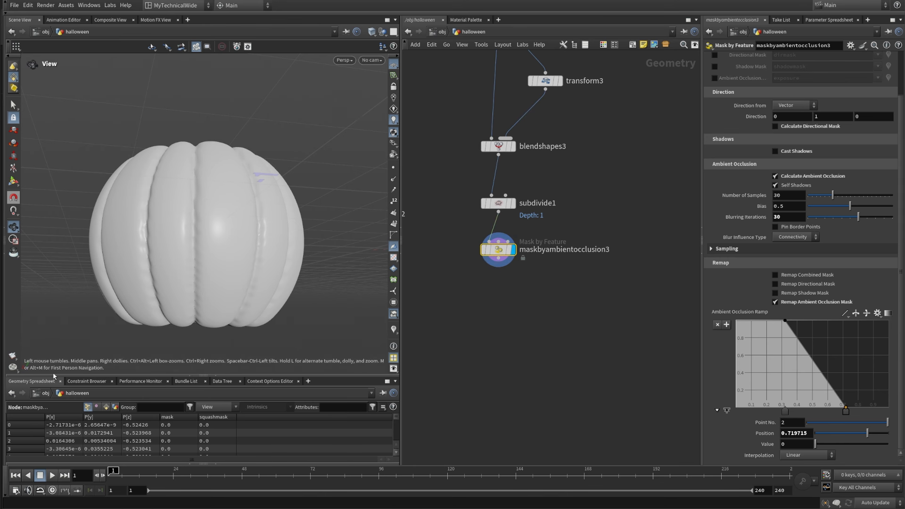
scroll(485, 315, up, 5)
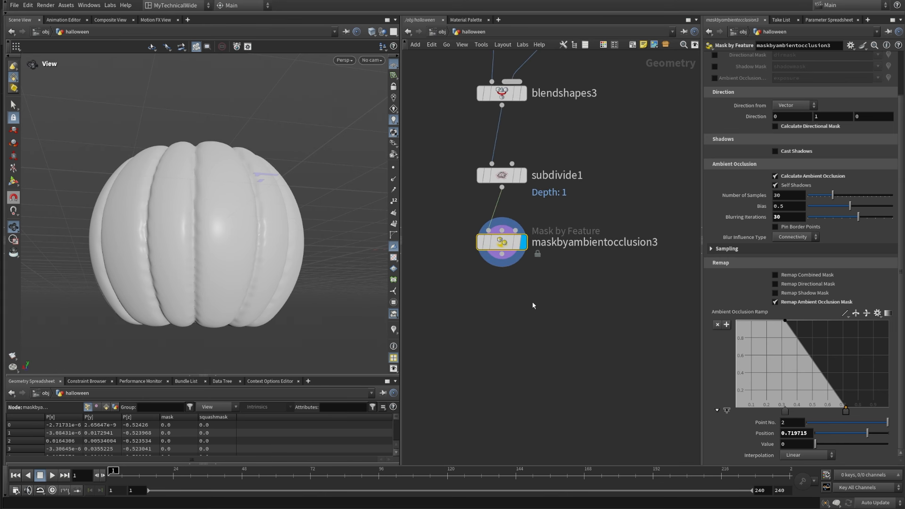
key(Tab)
text(peak)
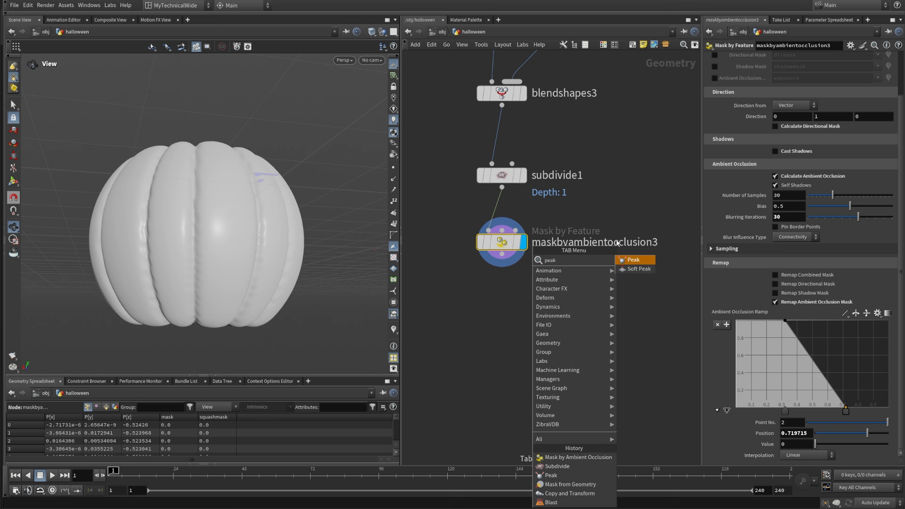
click(634, 259)
click(499, 308)
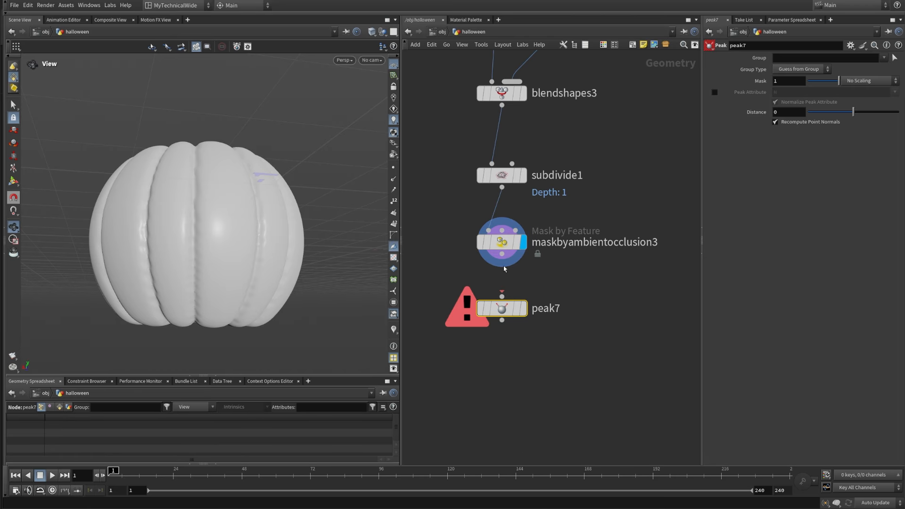
click(497, 294)
Step: Scale peak7 by the mask attribute, set its distance to -0.025, and display it
click(859, 84)
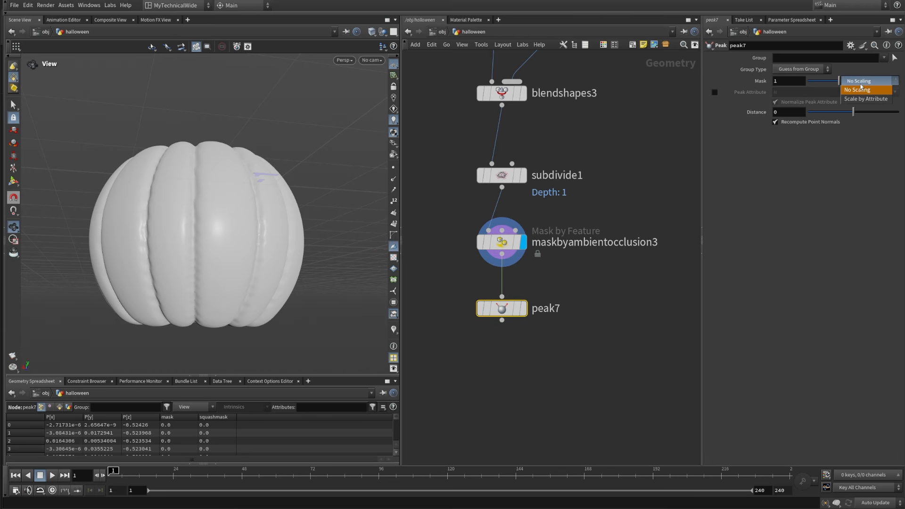
click(861, 94)
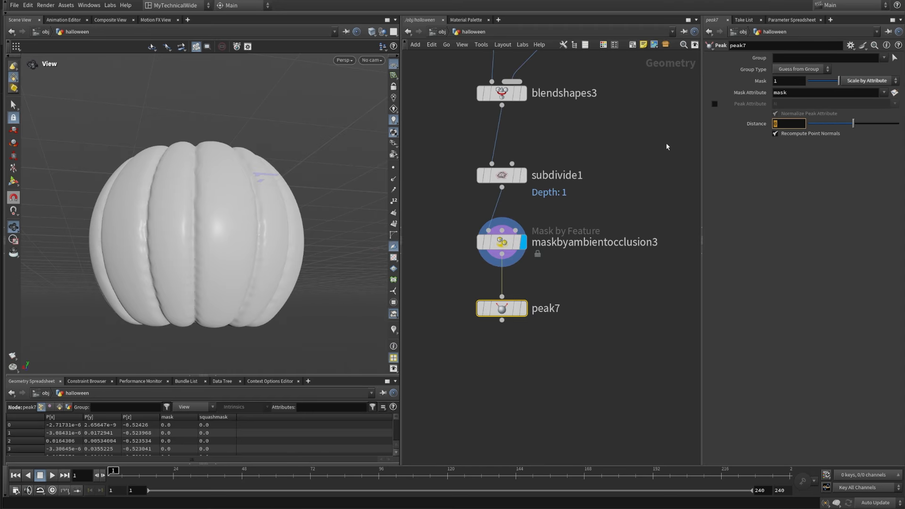
text(-0.025)
key(Return)
click(522, 308)
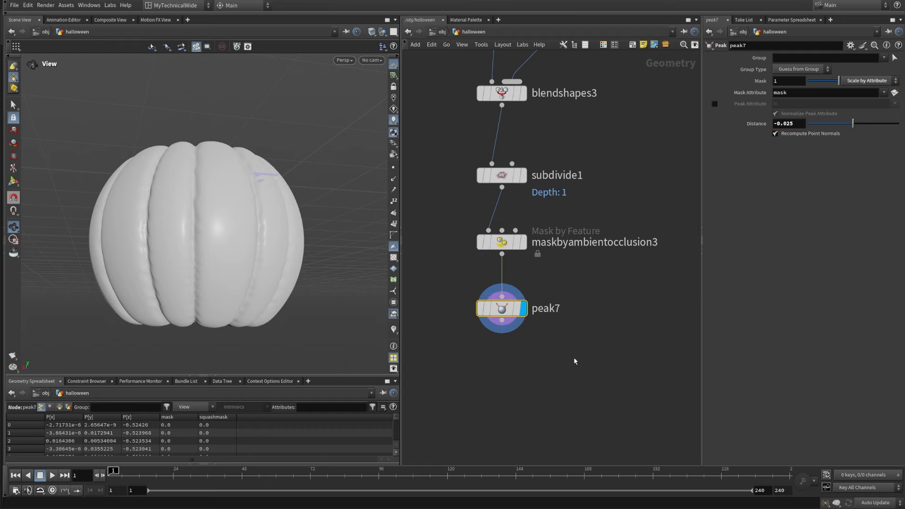
Step: Toggle the bypass on peak7 to compare the grooves, then check the pumpkin from several angles
click(482, 309)
click(483, 309)
drag(195, 170, 221, 204)
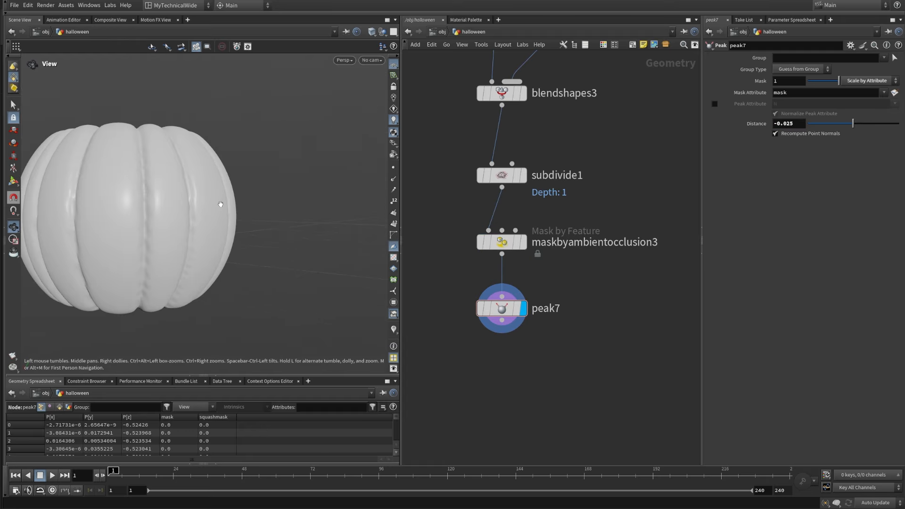
right_drag(221, 204, 169, 271)
middle_drag(168, 270, 199, 289)
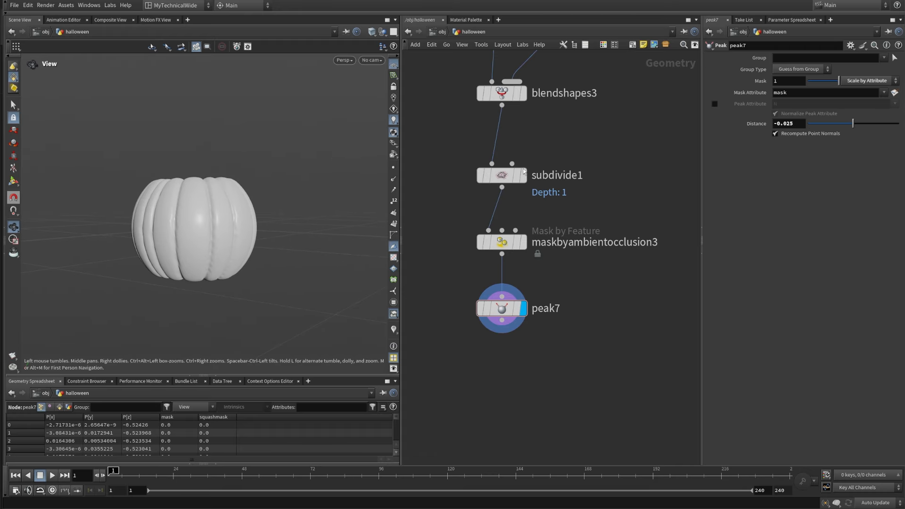
Step: Expand the Sampling settings of maskbyambientocclusion3 and set the maximum ray distance to 0.1
click(501, 242)
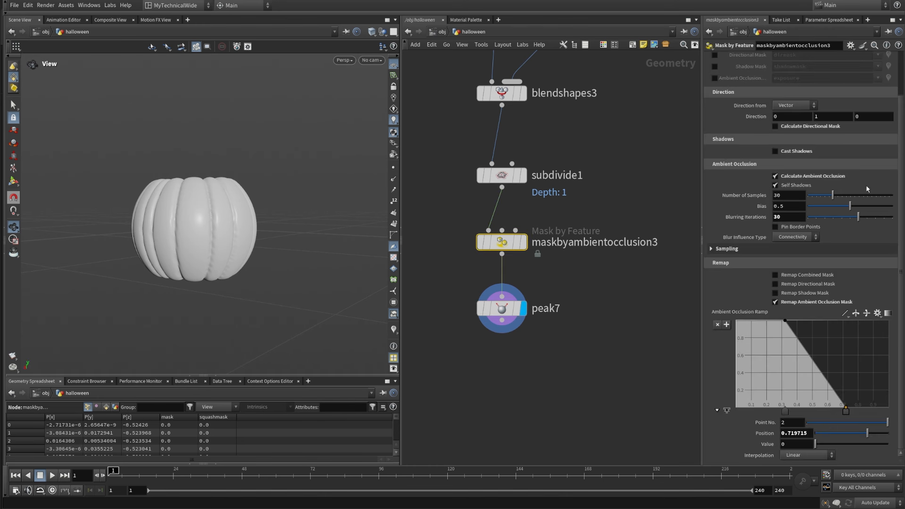
click(725, 248)
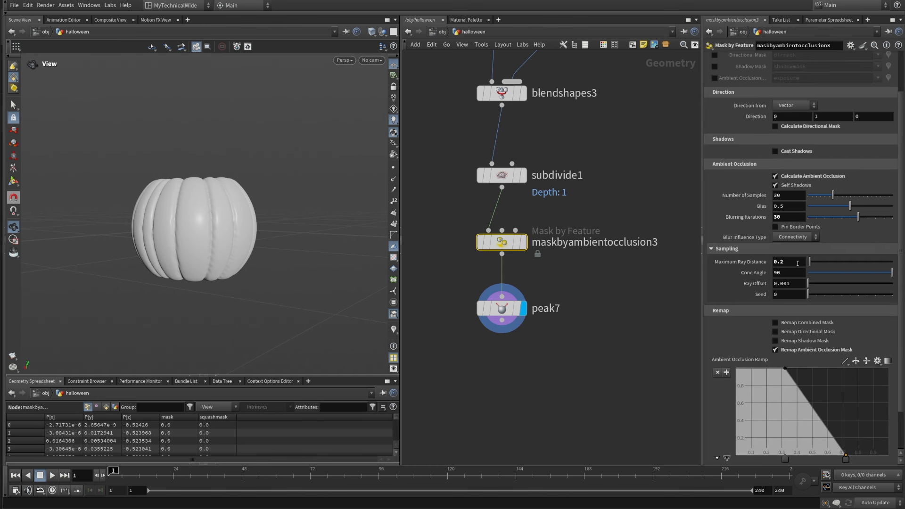
click(606, 386)
Step: Examine the deepened pumpkin grooves from the top, sides and underside
drag(197, 205, 202, 255)
right_drag(202, 254, 199, 217)
middle_drag(198, 217, 229, 244)
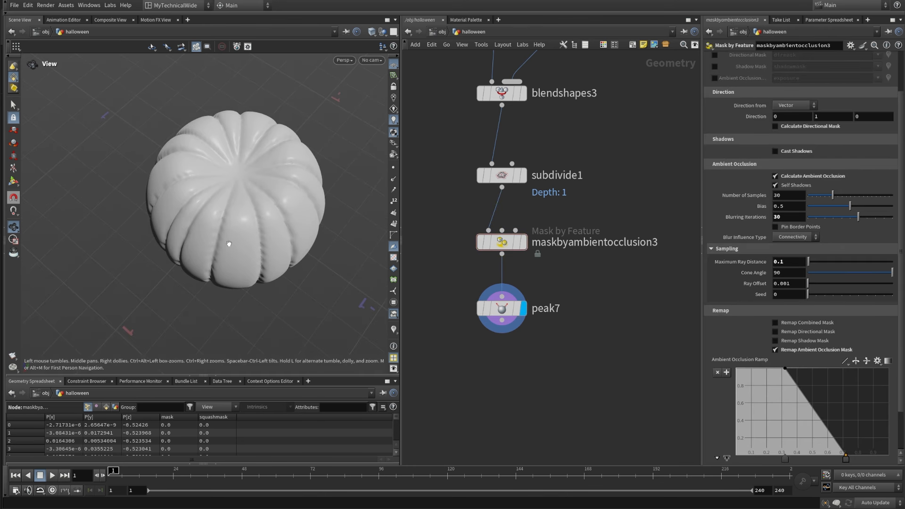
drag(229, 243, 312, 160)
right_drag(313, 160, 257, 267)
drag(258, 266, 217, 259)
right_drag(217, 259, 277, 151)
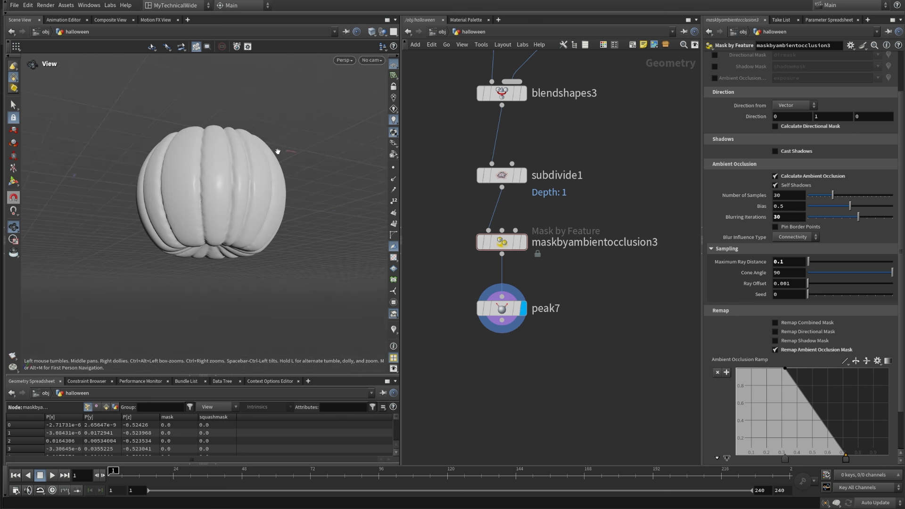
drag(277, 151, 226, 232)
Step: Display peak4 in the other branch and examine that pumpkin variation for comparison
scroll(505, 340, down, 4)
mouse_move(505, 340)
middle_down()
mouse_move(555, 319)
mouse_move(583, 258)
mouse_move(499, 351)
middle_up()
scroll(583, 259, up, 3)
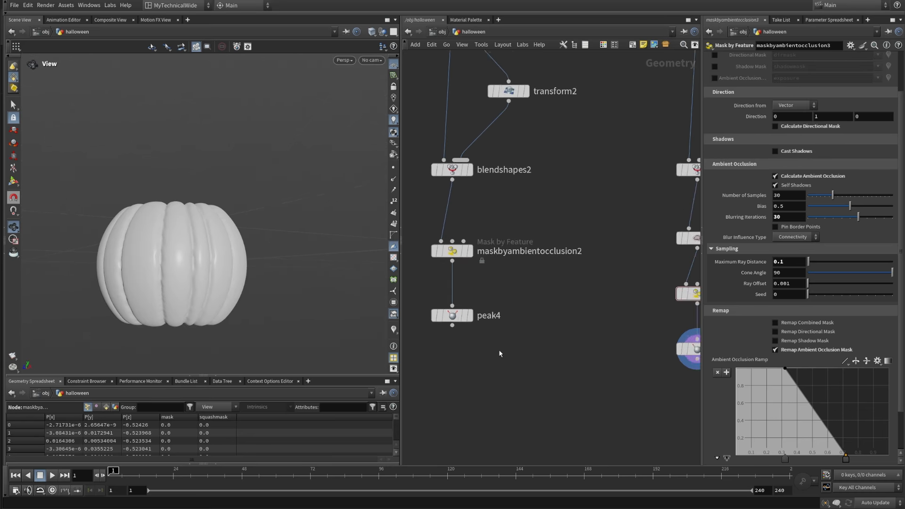
scroll(499, 353, up, 2)
click(464, 308)
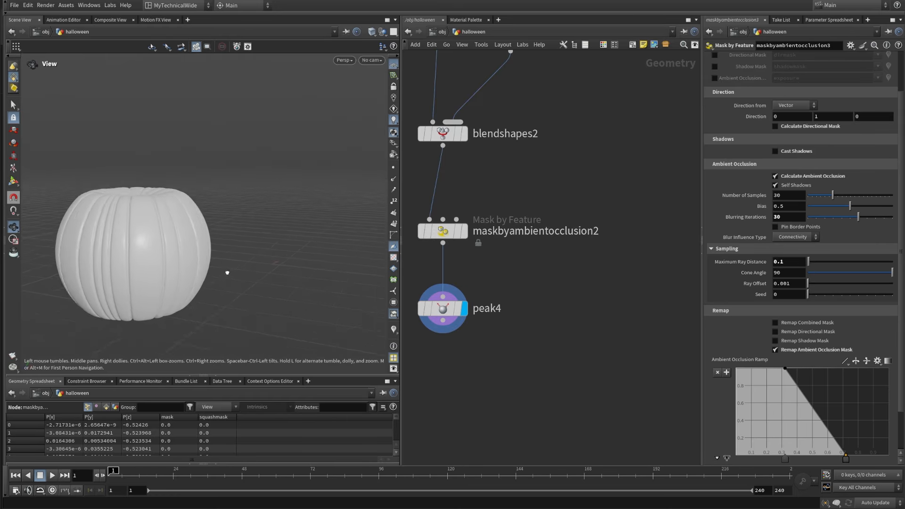
drag(227, 273, 259, 224)
middle_drag(529, 309, 561, 299)
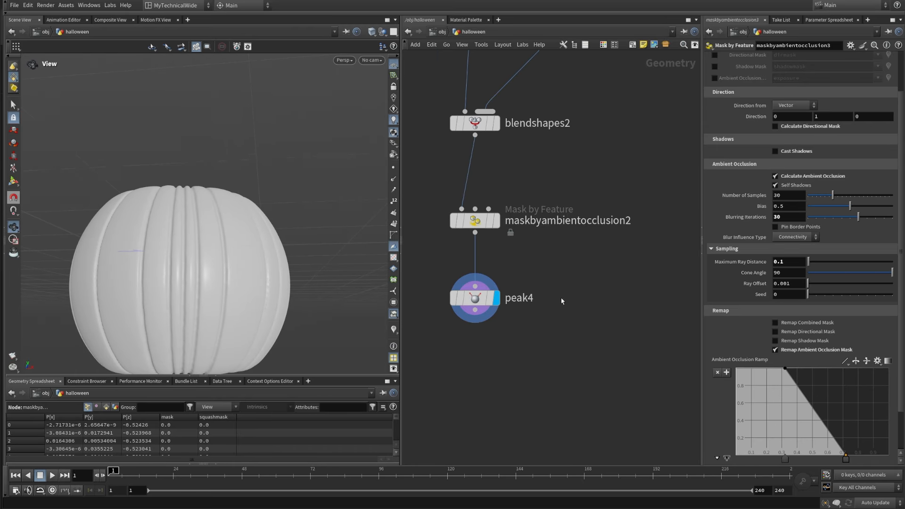
Step: Open the Distance value of peak4 for editing and inspect the grooves it produces
click(478, 298)
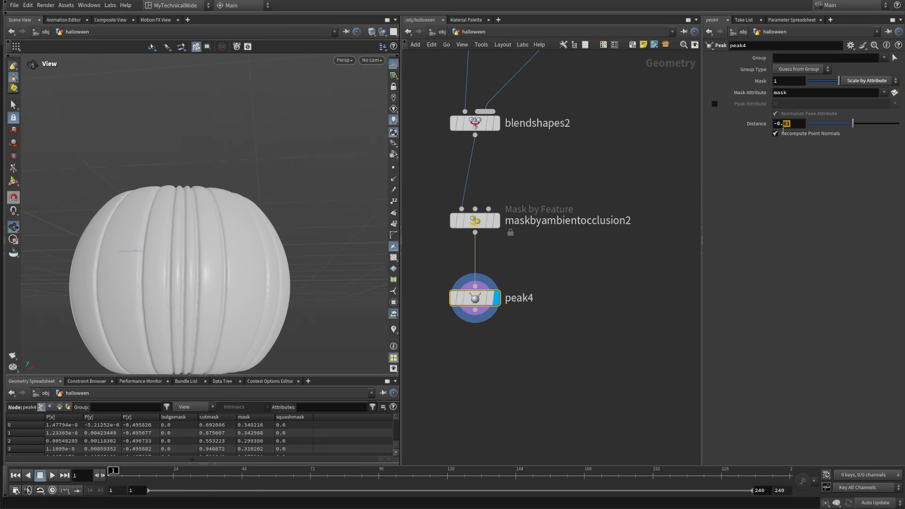
click(608, 367)
drag(208, 234, 282, 278)
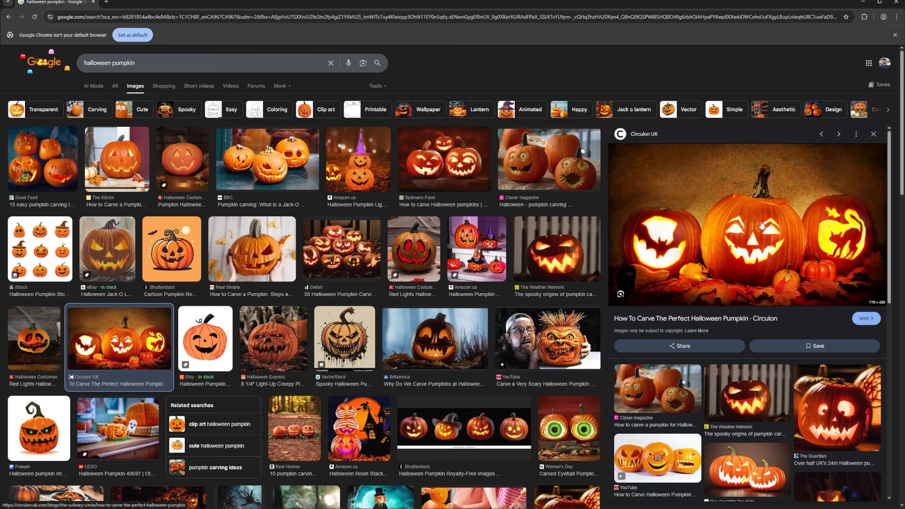
Step: Switch to the browser's halloween pumpkin image results and preview the Closer magazine pumpkin carving picture
click(548, 163)
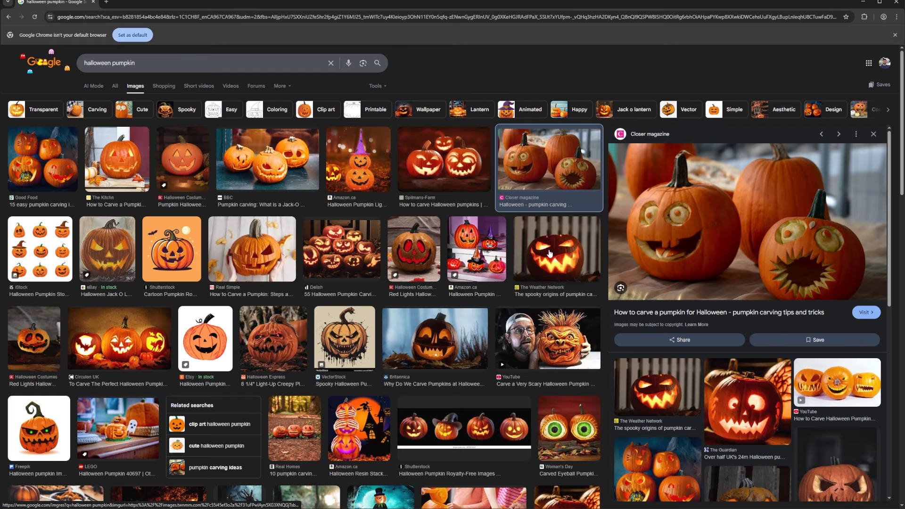
Step: Preview the carved-pumpkin reference pictures from The Kitchn, eBay, Real Simple and a related result, and return to Houdini
click(112, 170)
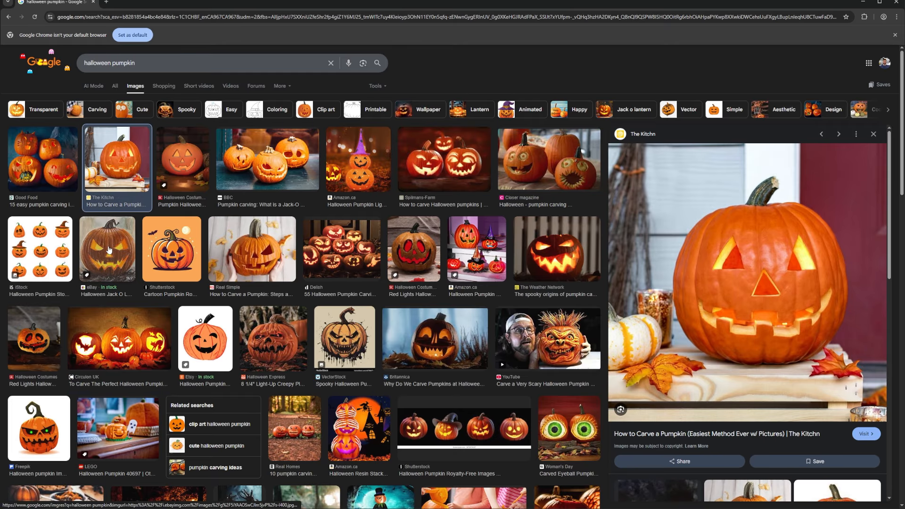
click(109, 249)
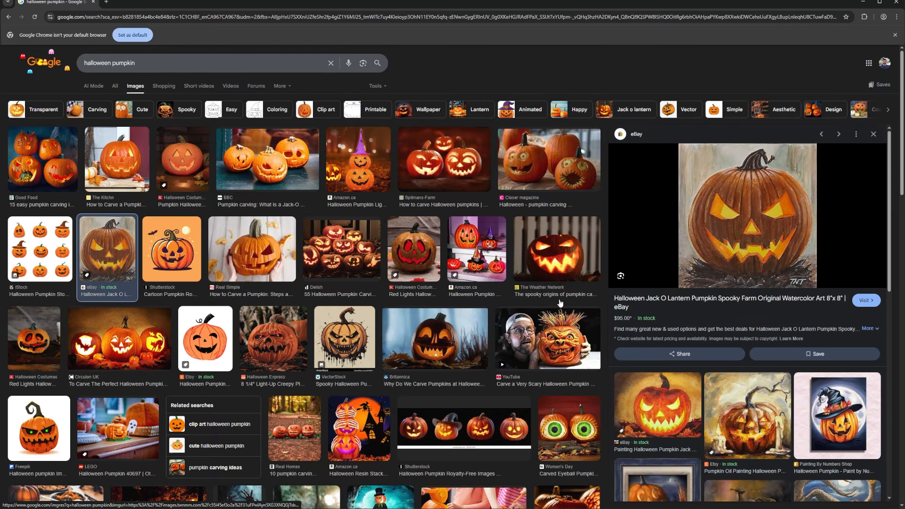
click(242, 262)
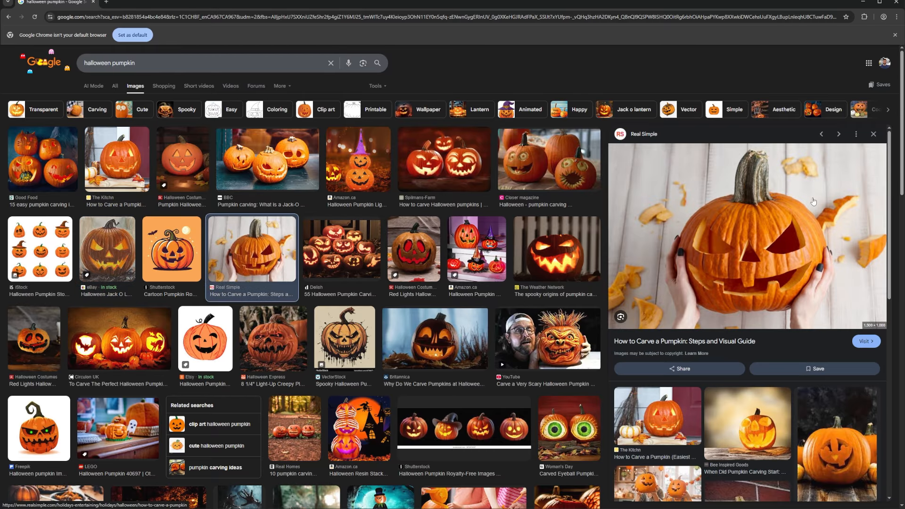
click(838, 432)
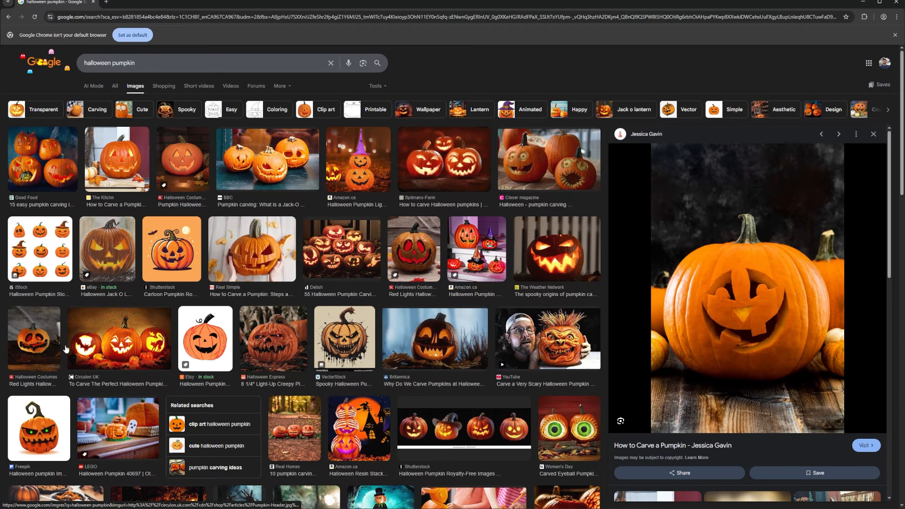
click(863, 2)
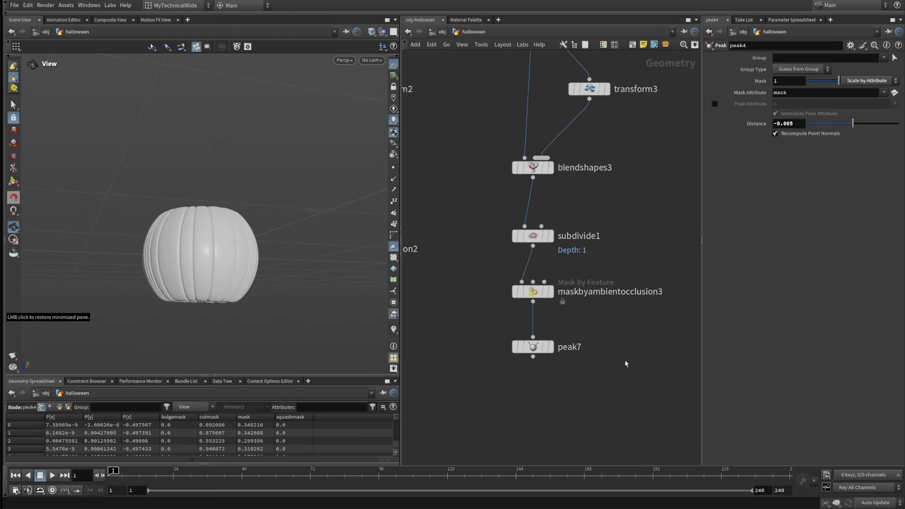
Step: Display peak7 in the subdivided branch and examine its pumpkin from the top and side, alongside the whole node network
drag(210, 240, 252, 226)
scroll(651, 233, down, 5)
middle_drag(665, 181, 626, 340)
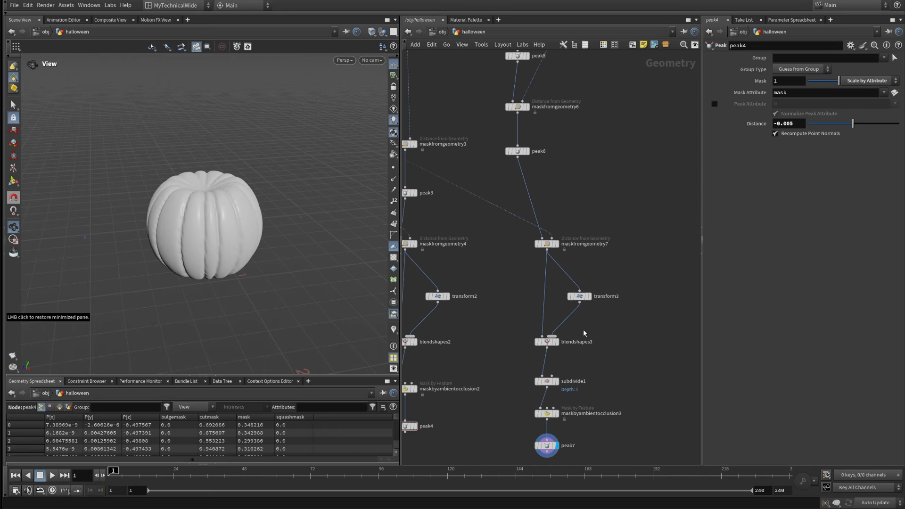
scroll(591, 249, down, 4)
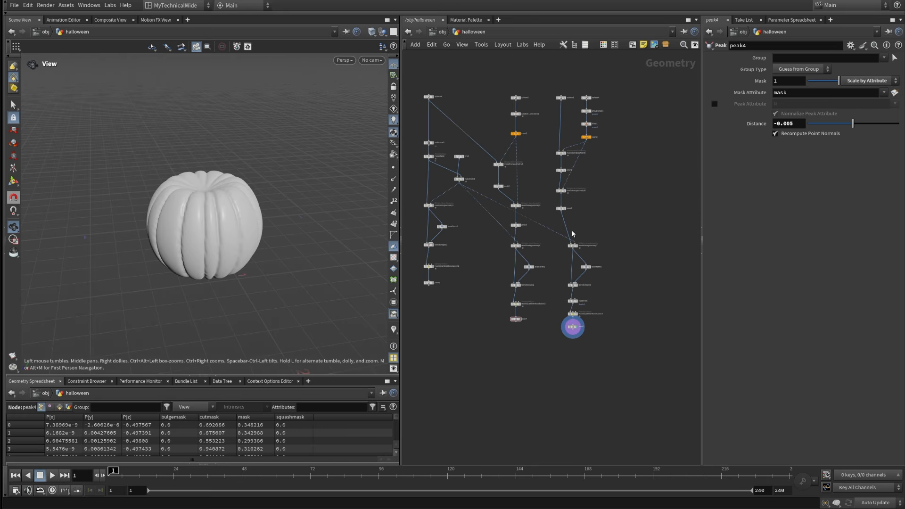
scroll(507, 307, up, 3)
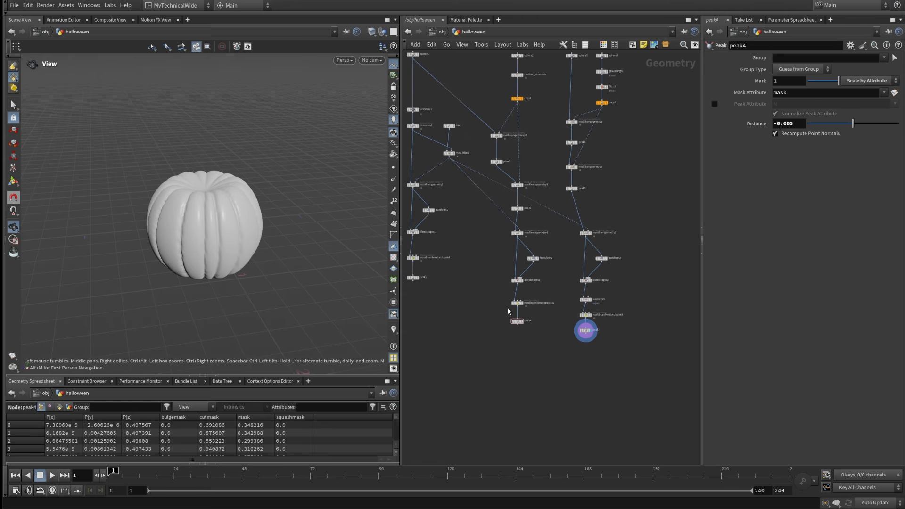
drag(242, 214, 262, 186)
Step: Display peak1 in the first branch, examine its pumpkin from several sides, and review the ends of the other two branches
middle_drag(513, 338, 661, 379)
scroll(561, 306, up, 2)
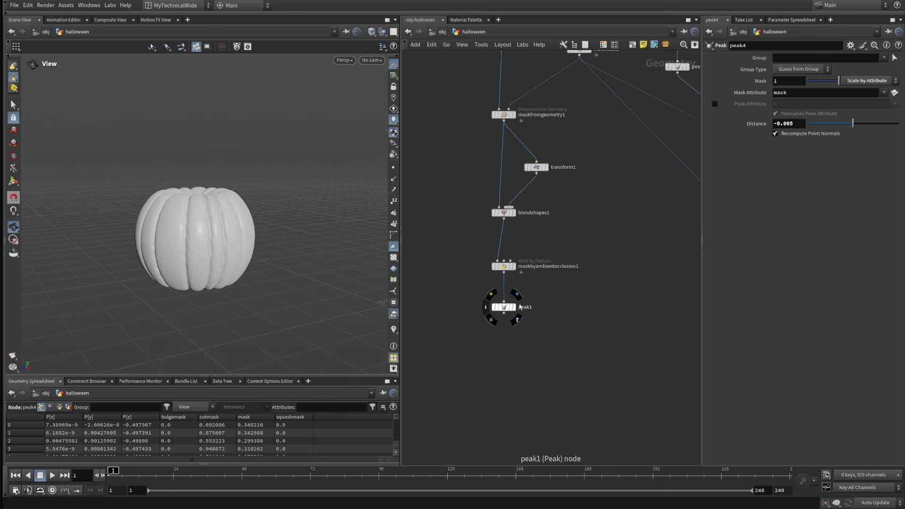
click(516, 295)
drag(333, 313, 264, 266)
scroll(568, 369, down, 3)
scroll(658, 346, up, 3)
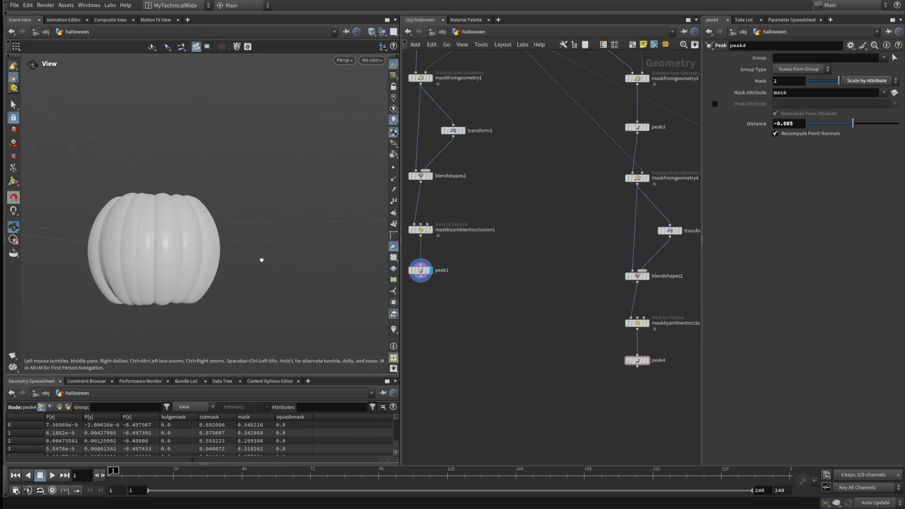
drag(262, 258, 361, 306)
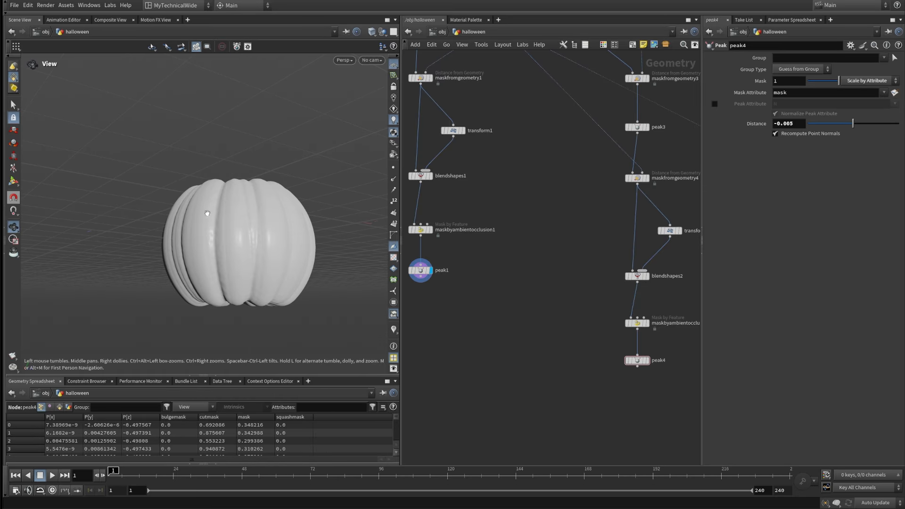
scroll(494, 296, down, 10)
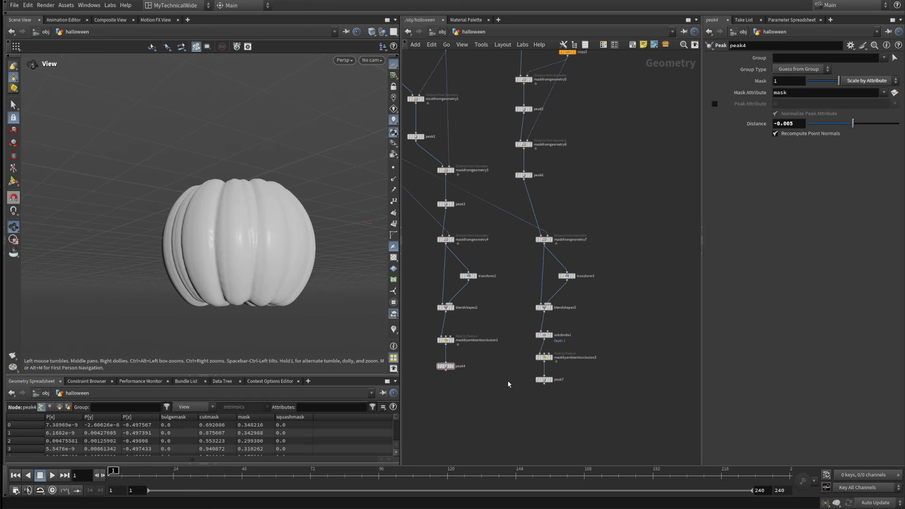
middle_drag(509, 384, 542, 363)
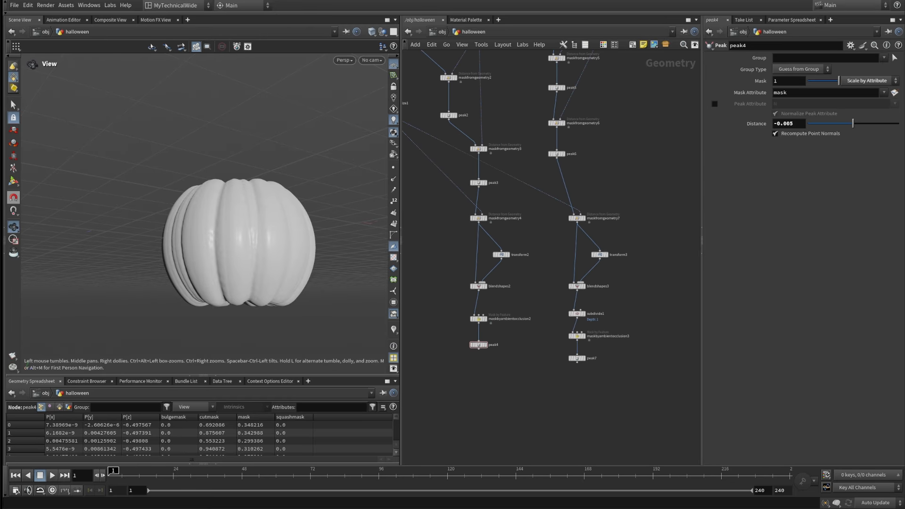